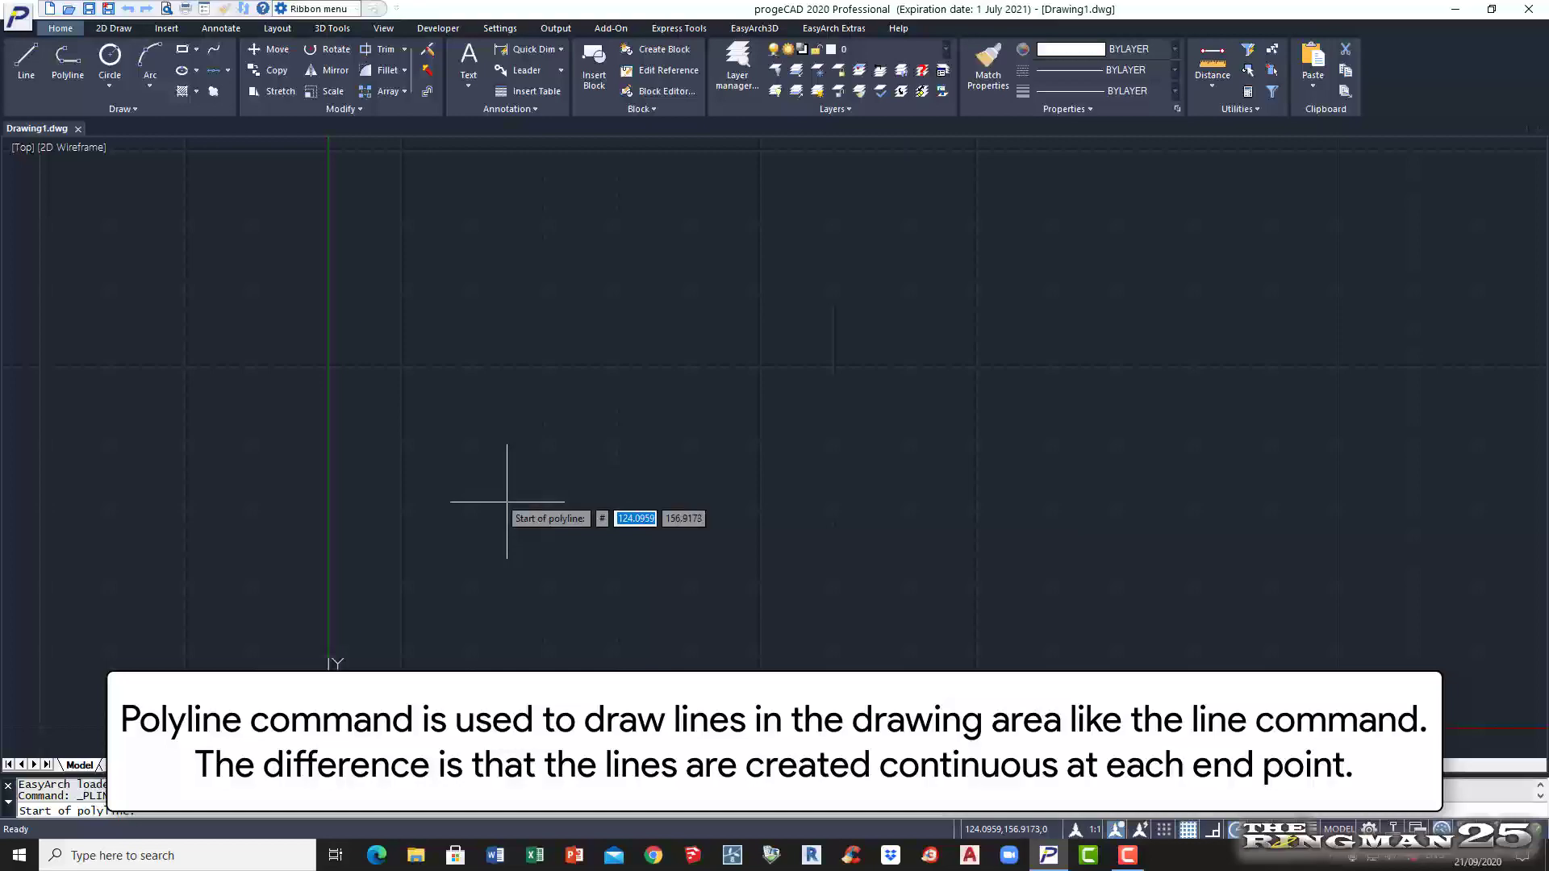
# Step: Draw an open four-segment polyline in a diamond-like shape, leaving a gap between its start and end points
pyautogui.click(502, 499)
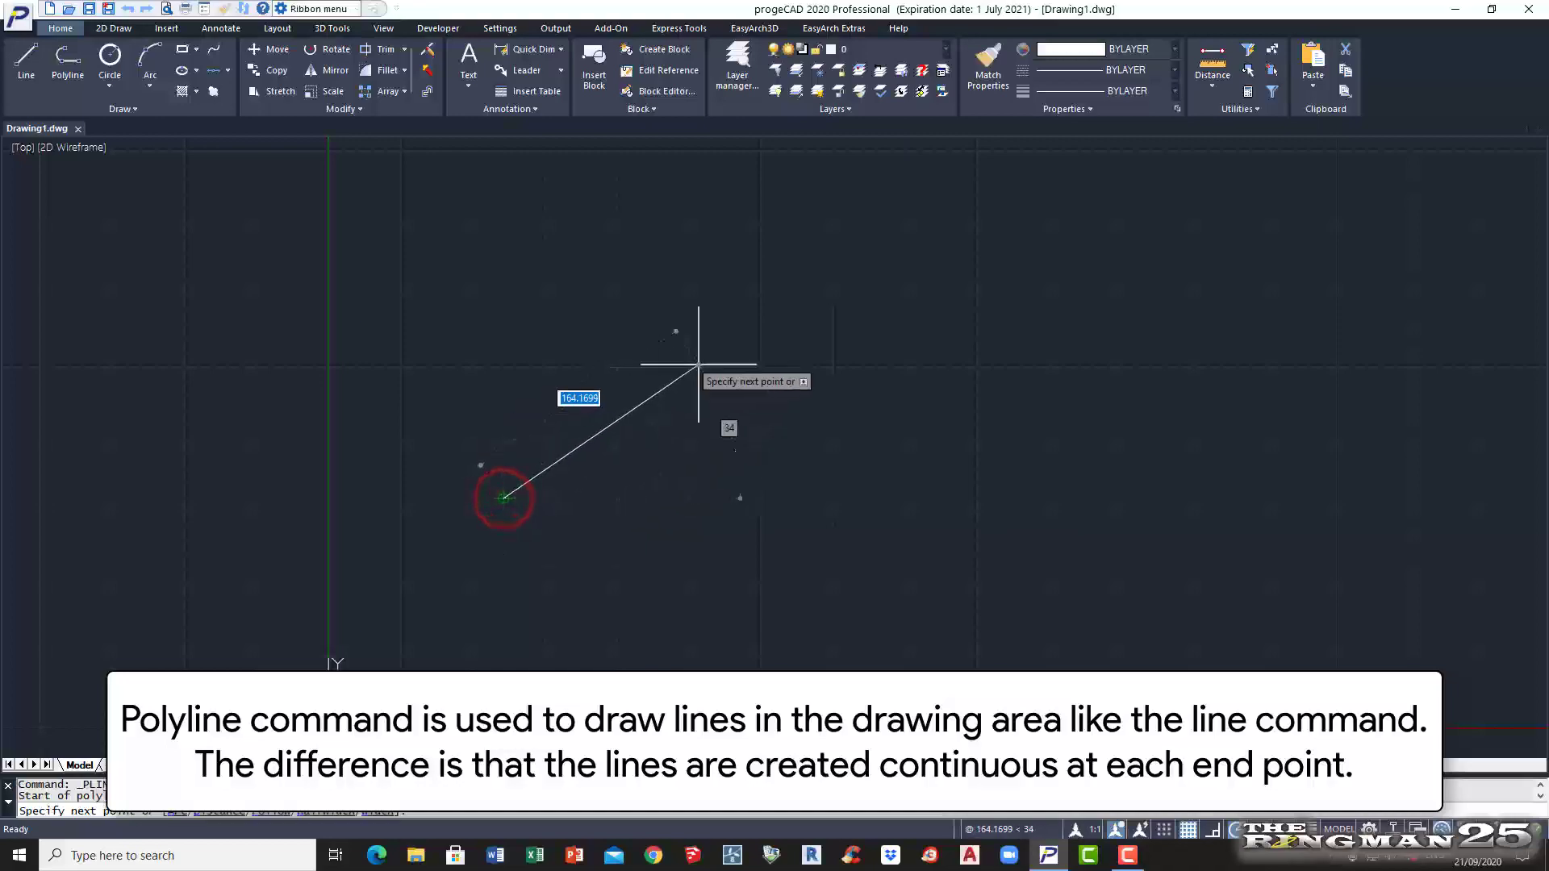
pyautogui.click(737, 263)
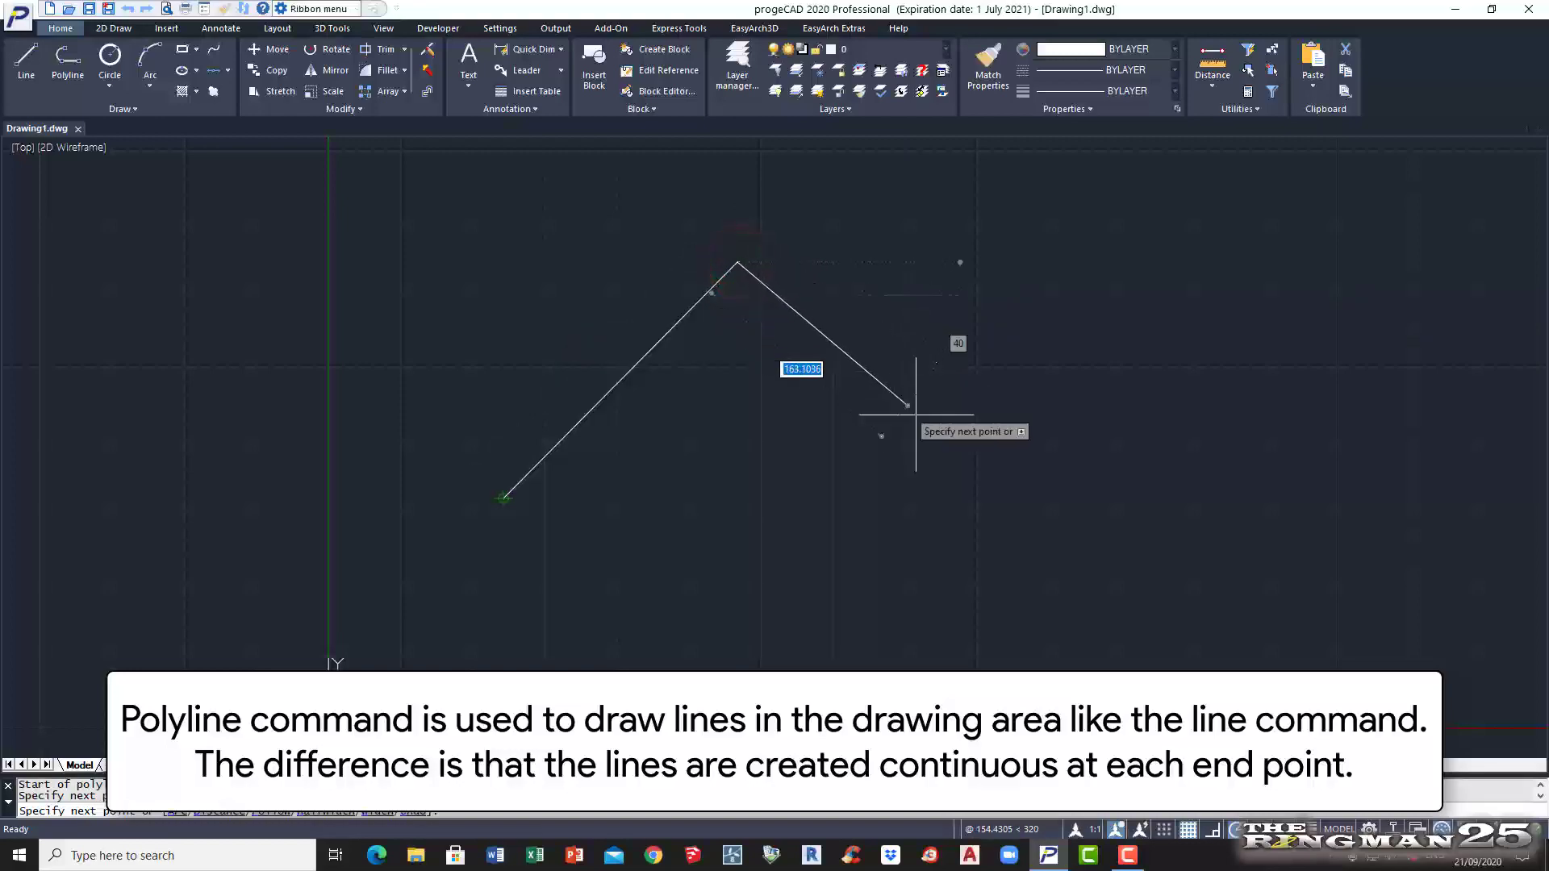
pyautogui.click(920, 430)
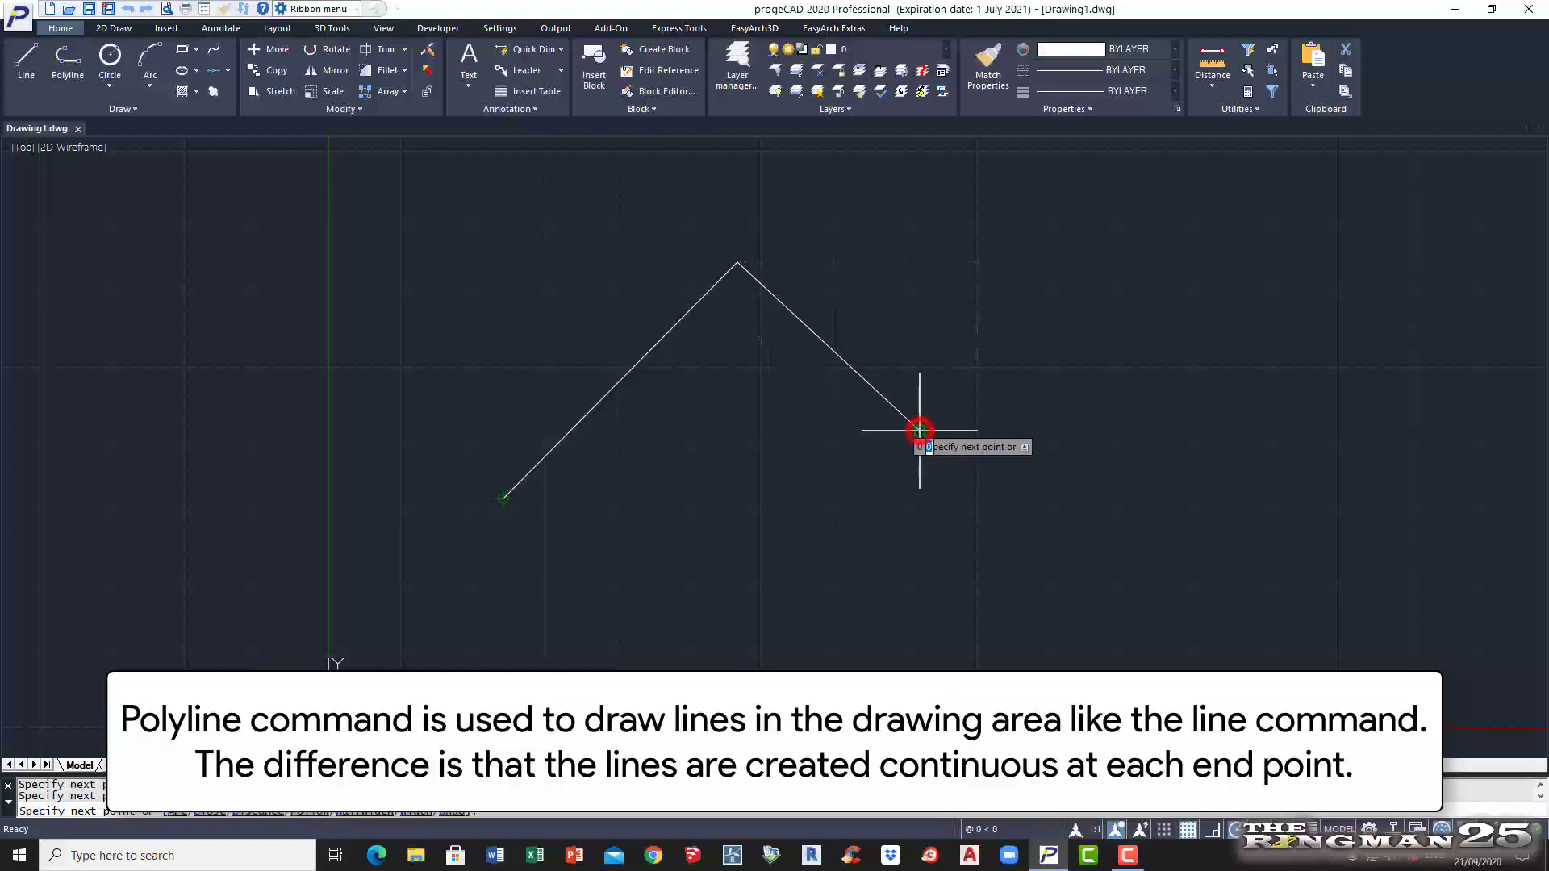
pyautogui.click(763, 575)
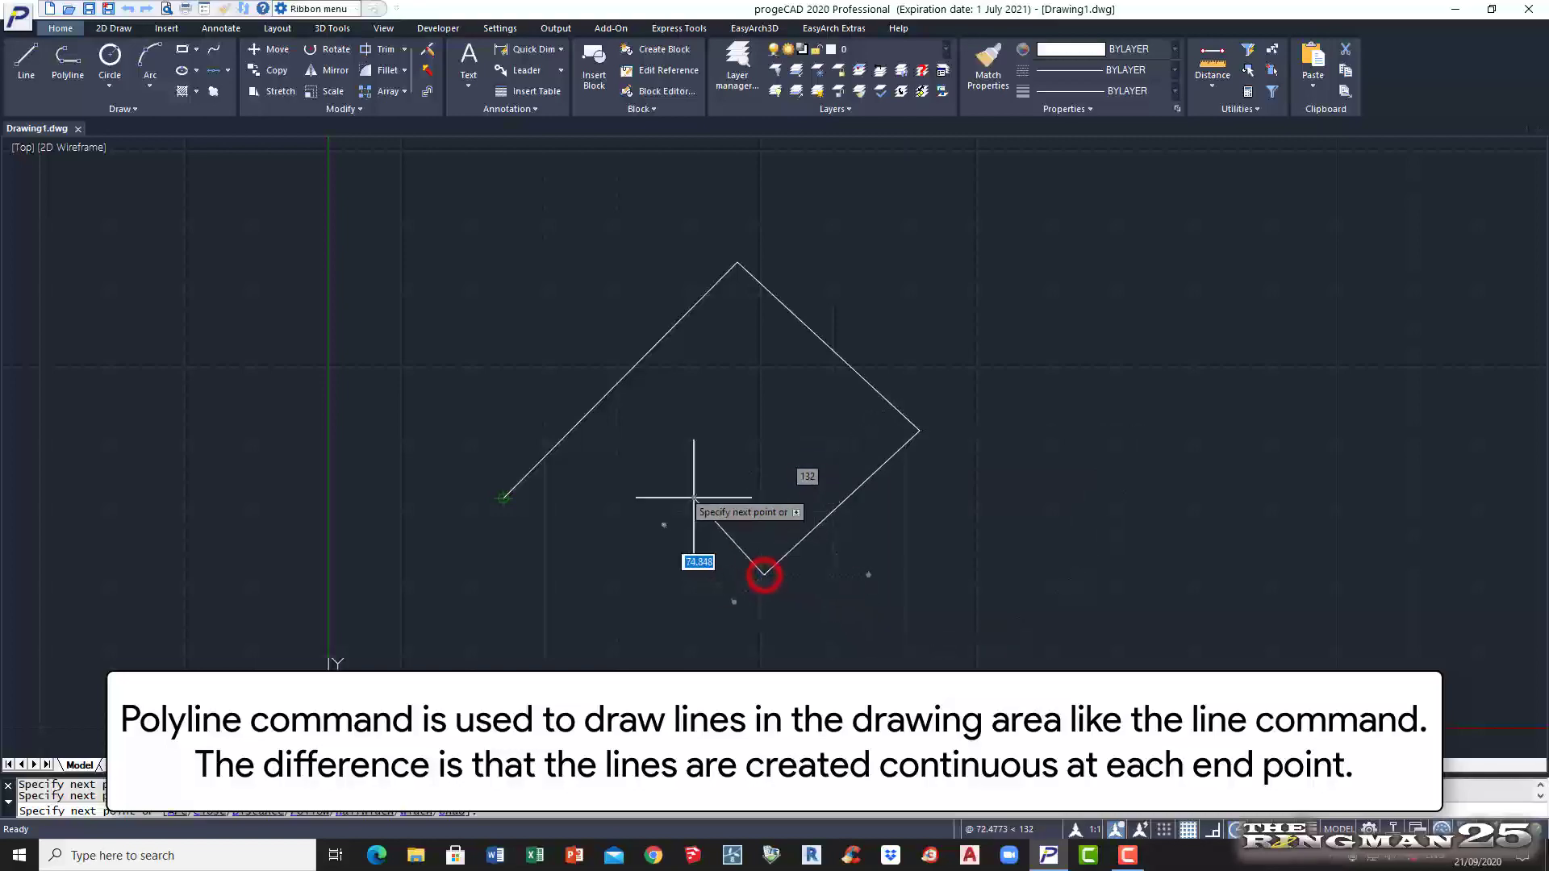
pyautogui.click(634, 462)
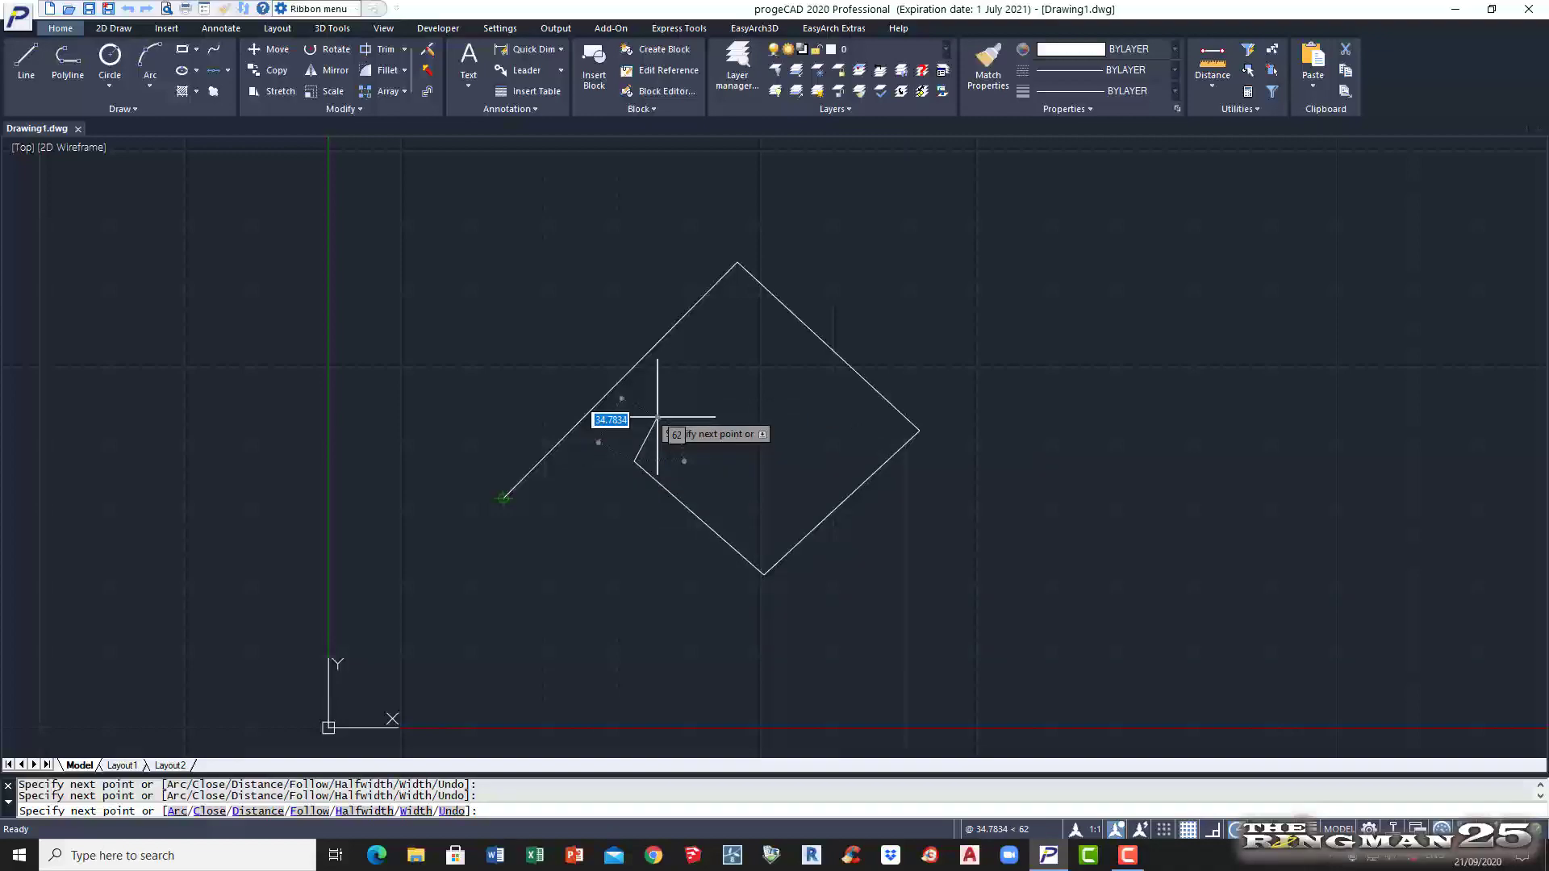
pyautogui.press('Return')
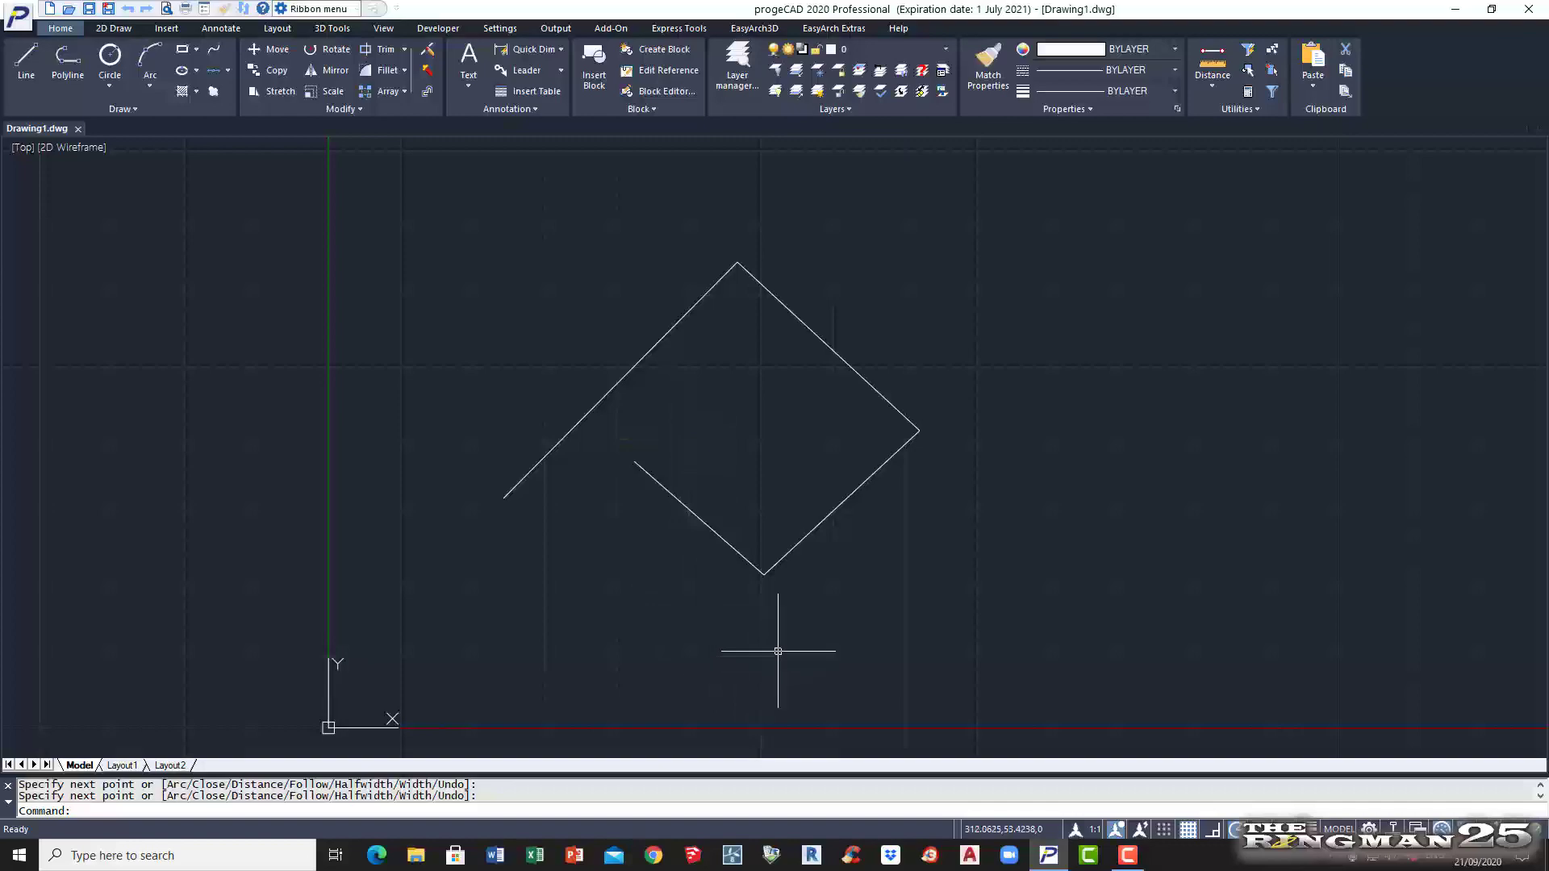
pyautogui.click(575, 425)
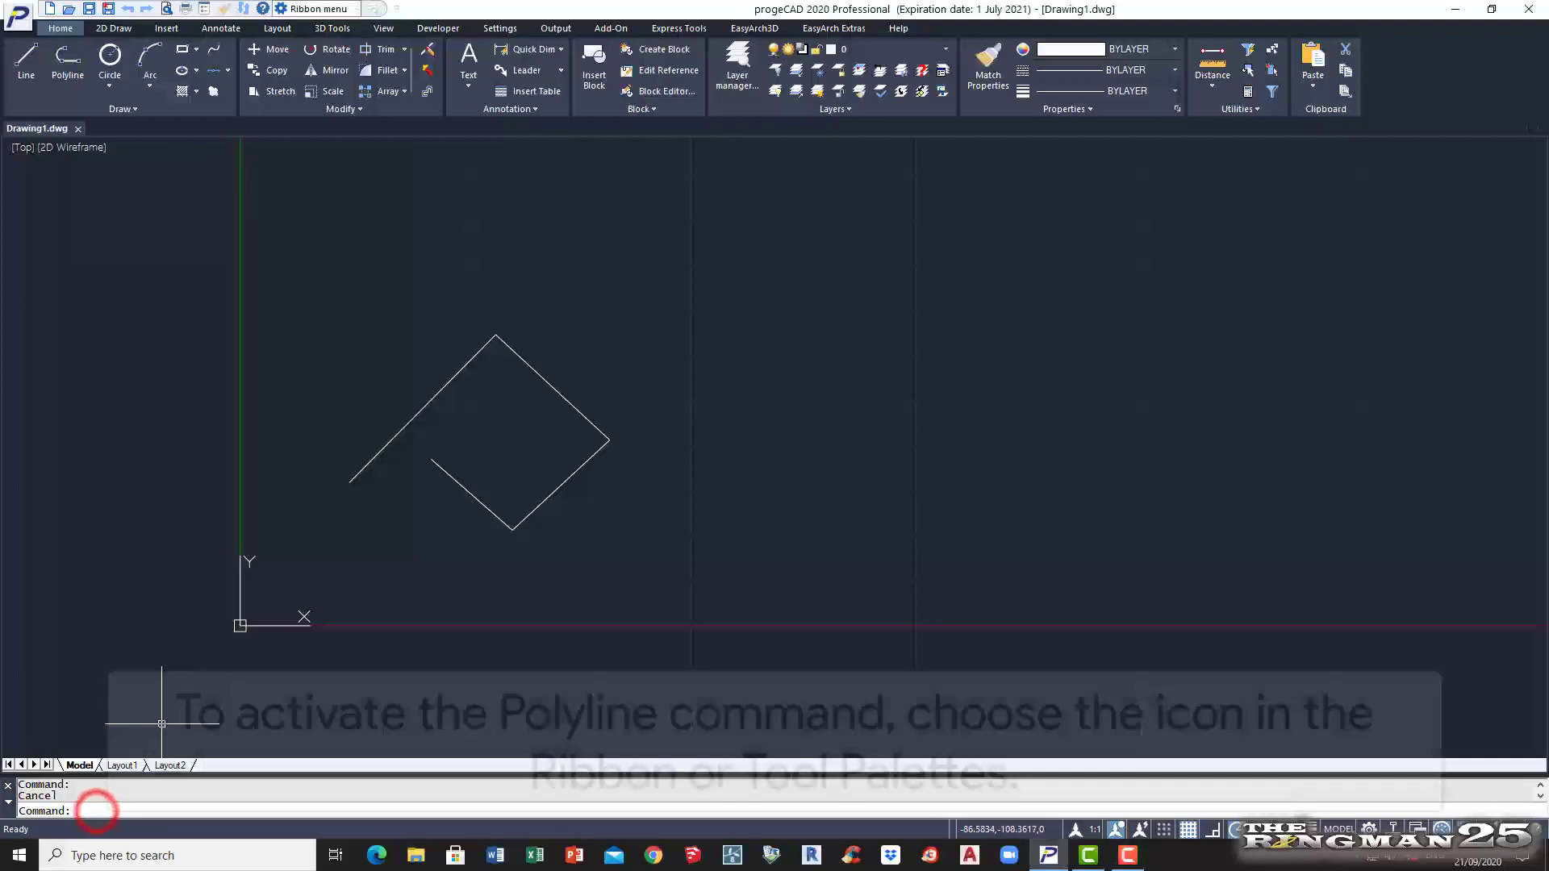
# Step: Draw a second open four-segment polyline of similar diamond-like shape to the right of the first one, then select it
pyautogui.write('PL')
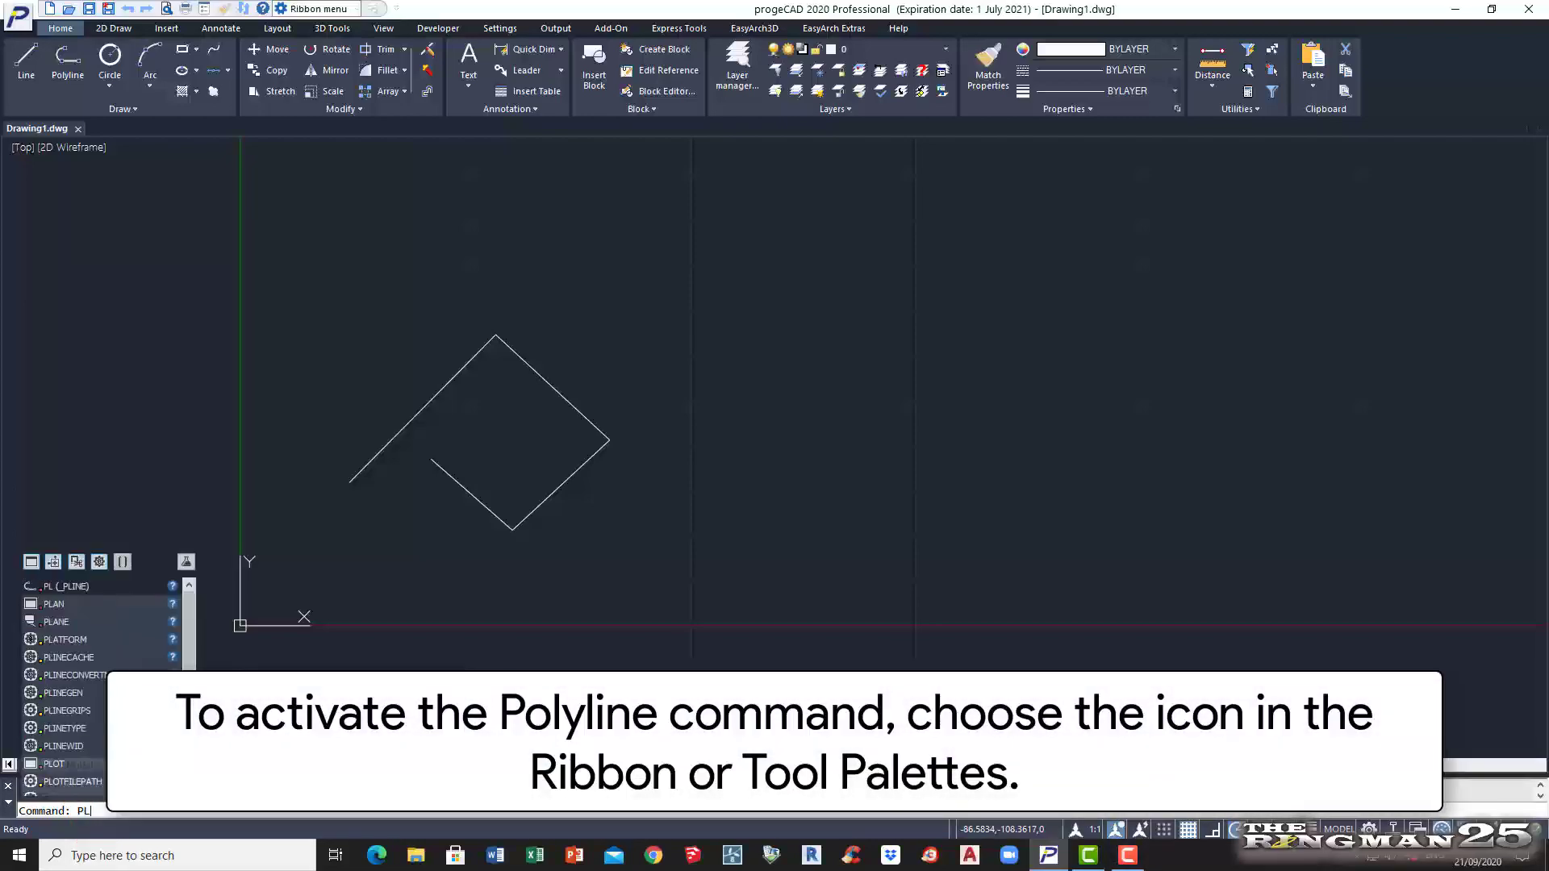
pyautogui.click(122, 589)
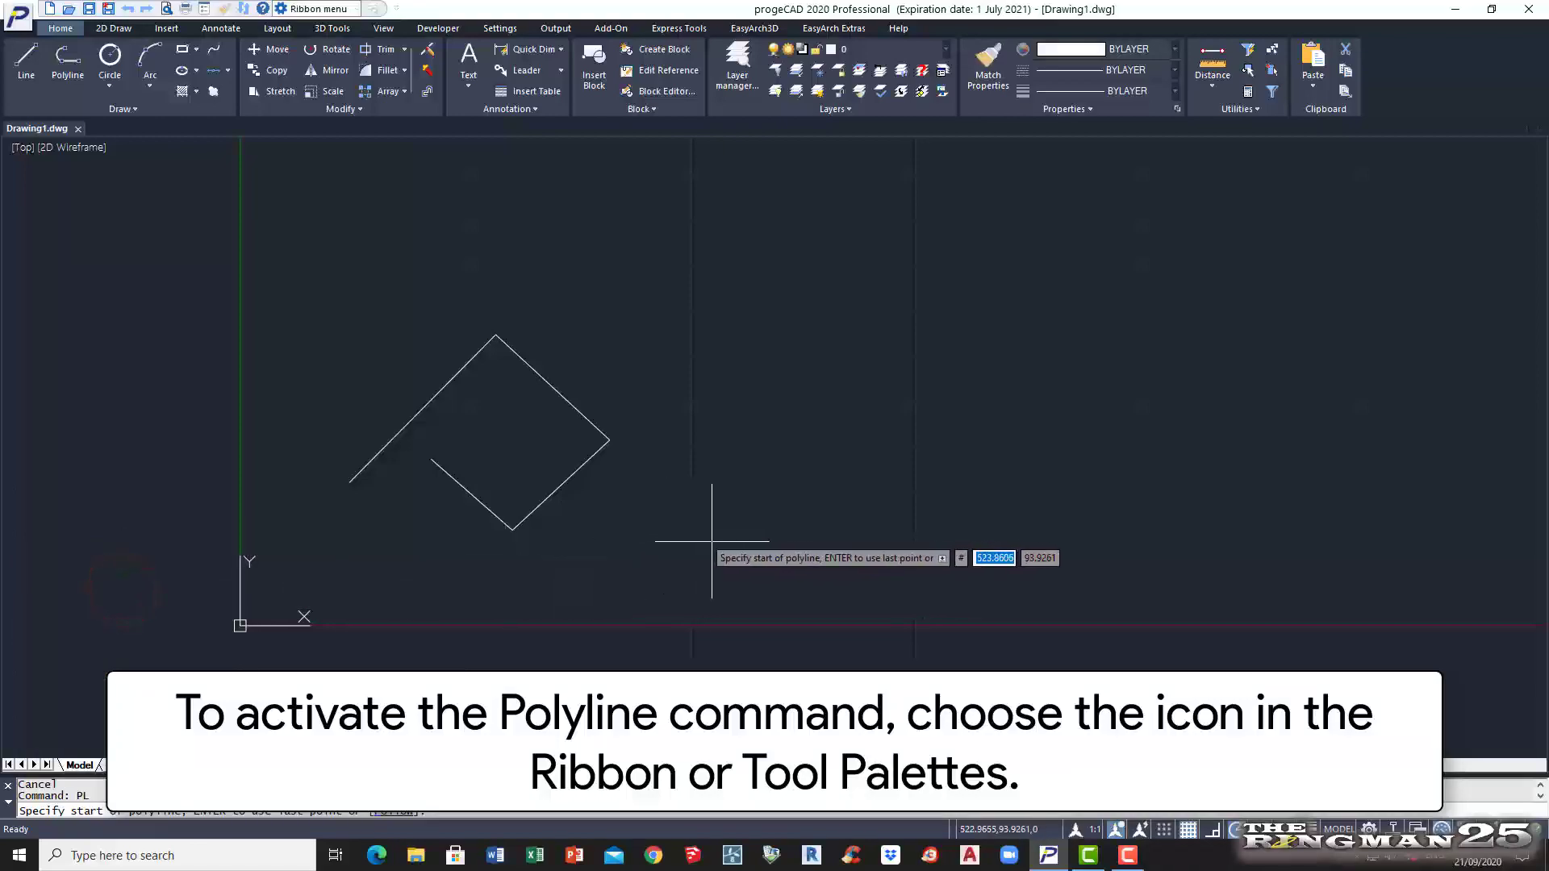
pyautogui.click(718, 510)
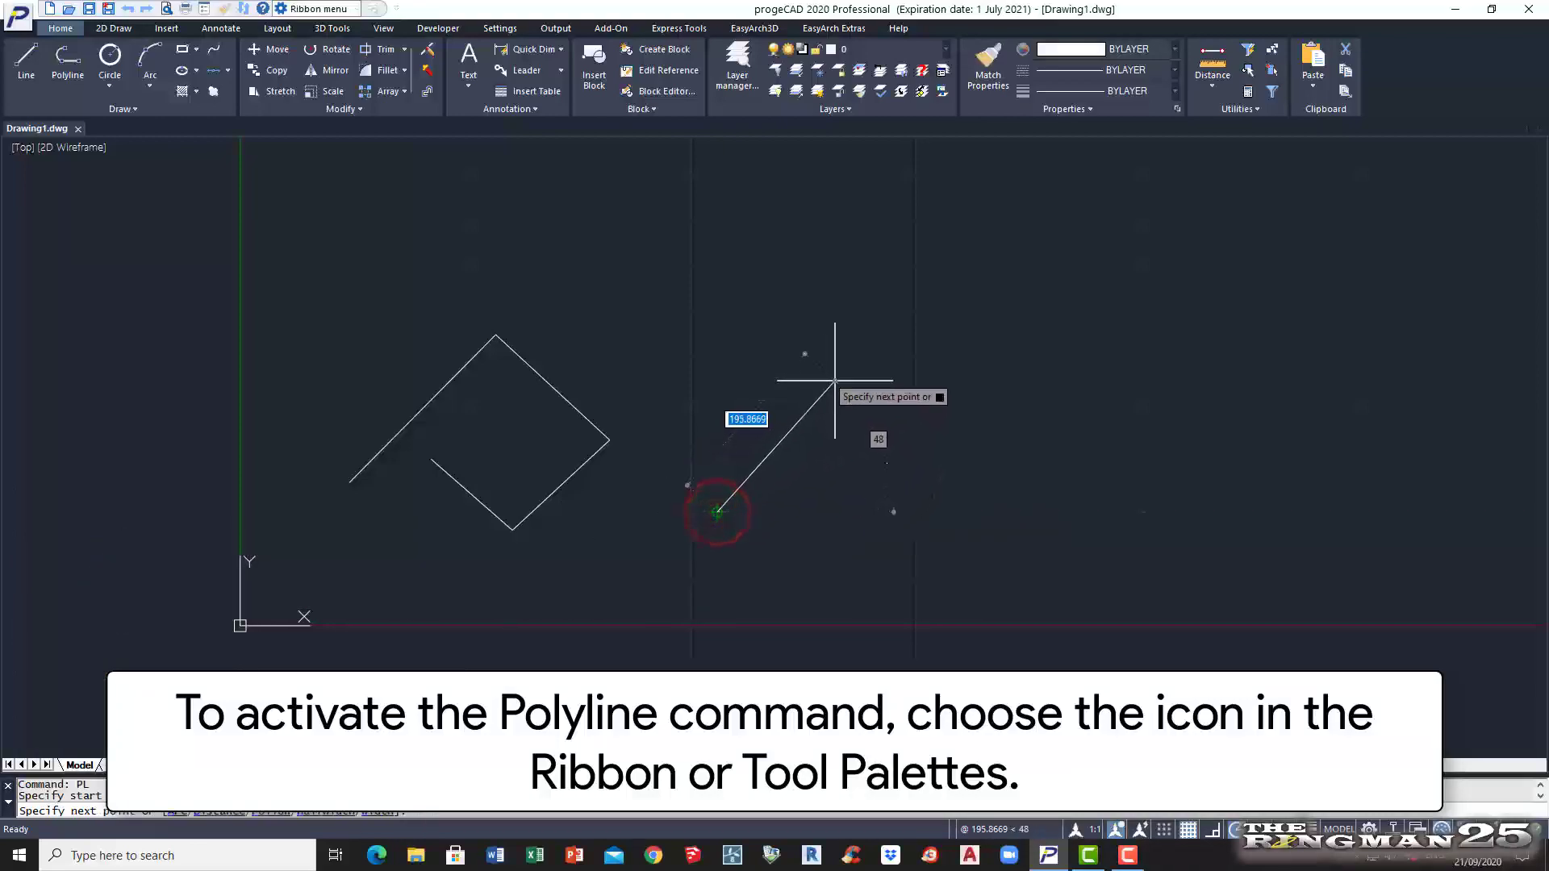
pyautogui.click(853, 333)
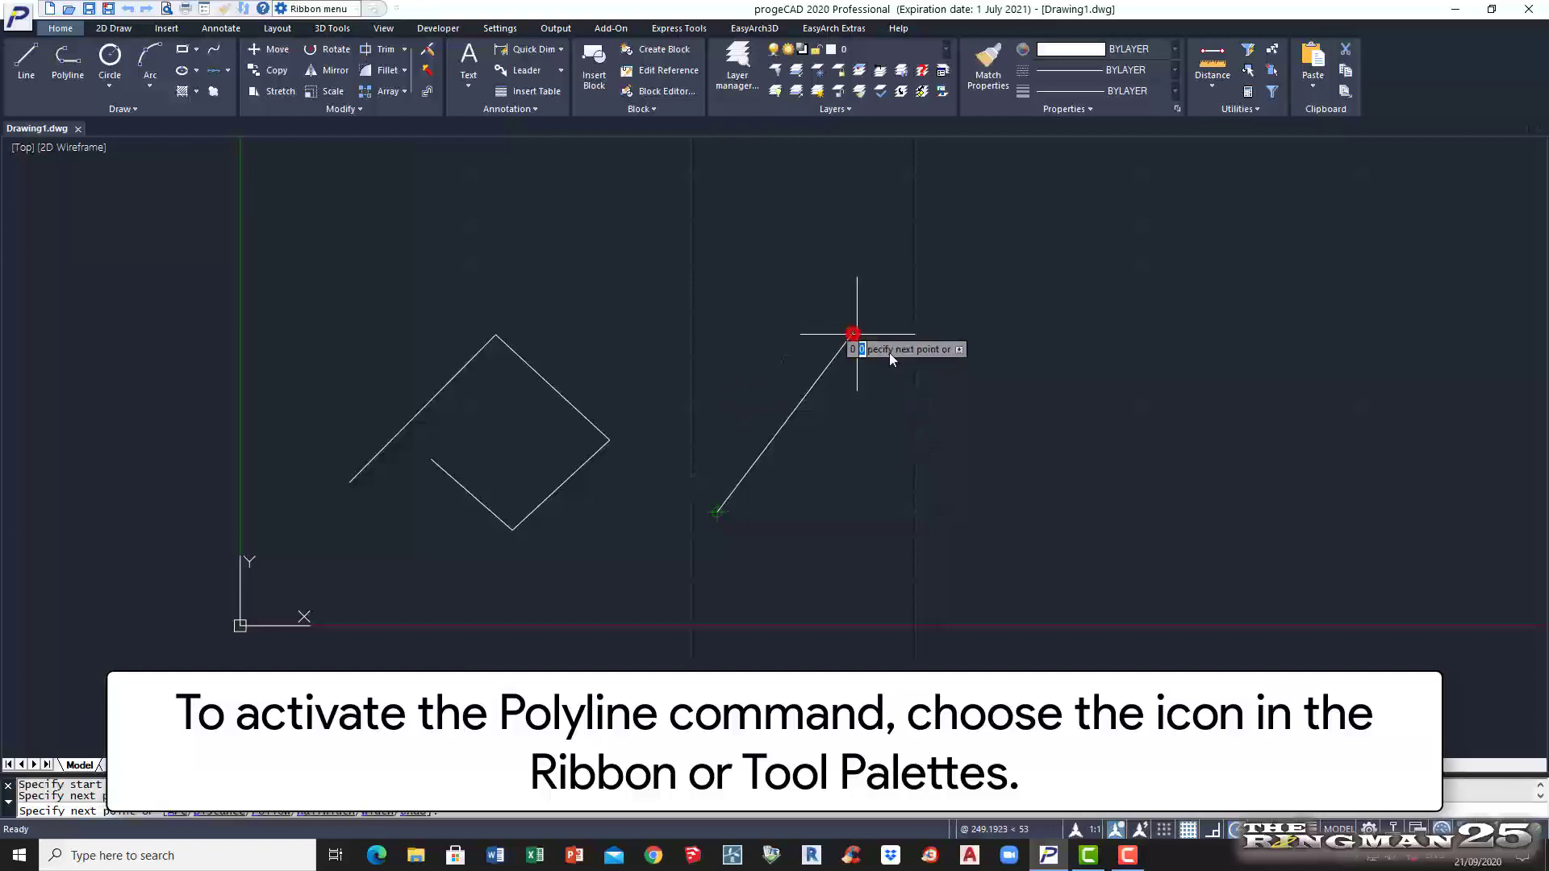
pyautogui.click(993, 431)
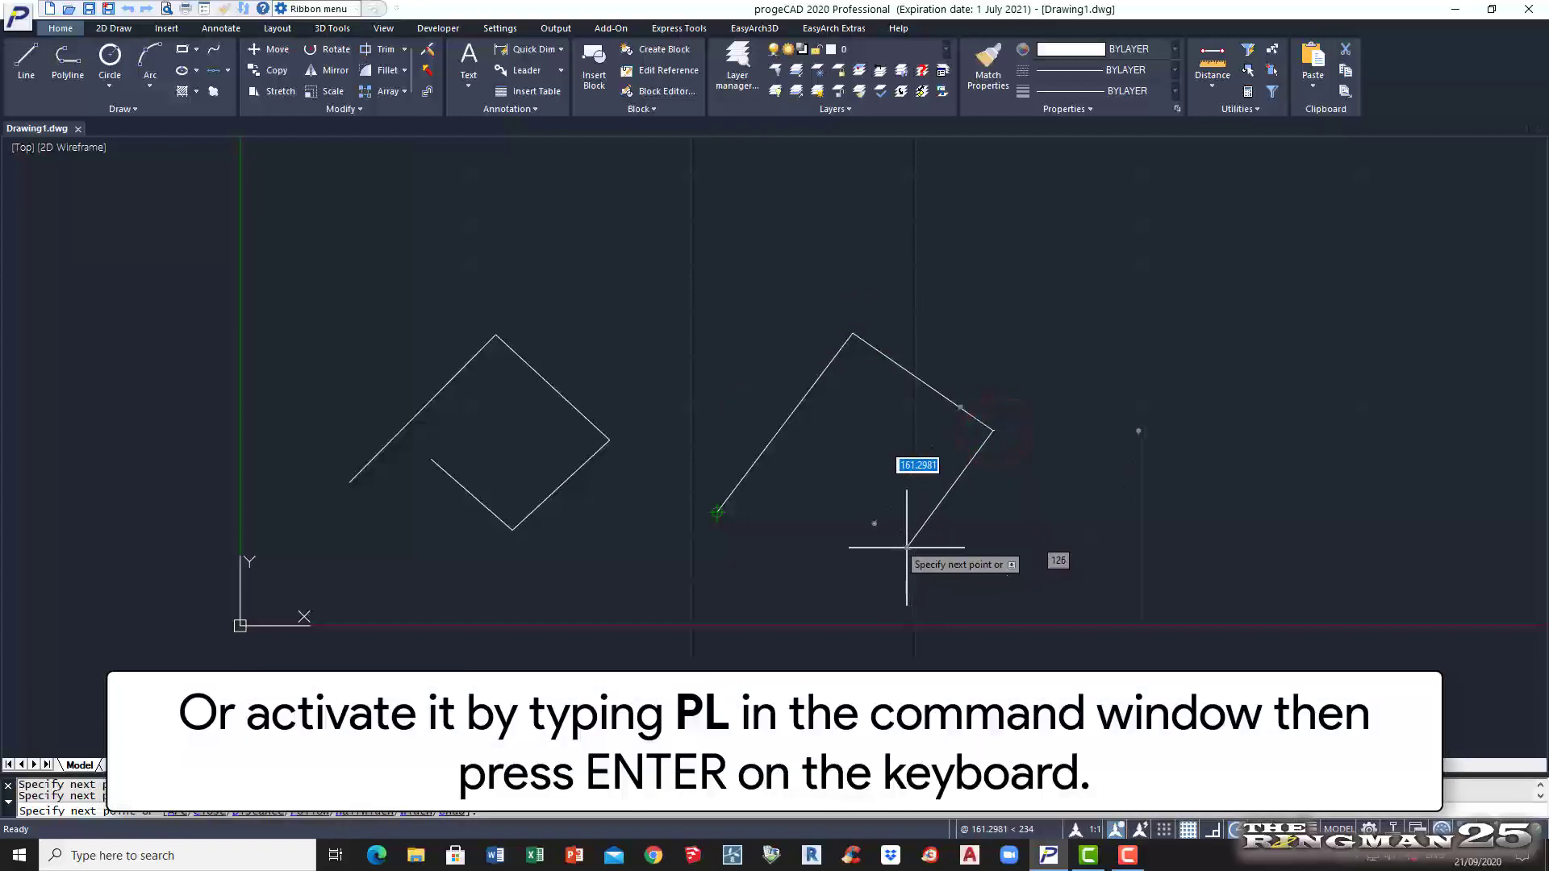
pyautogui.click(907, 548)
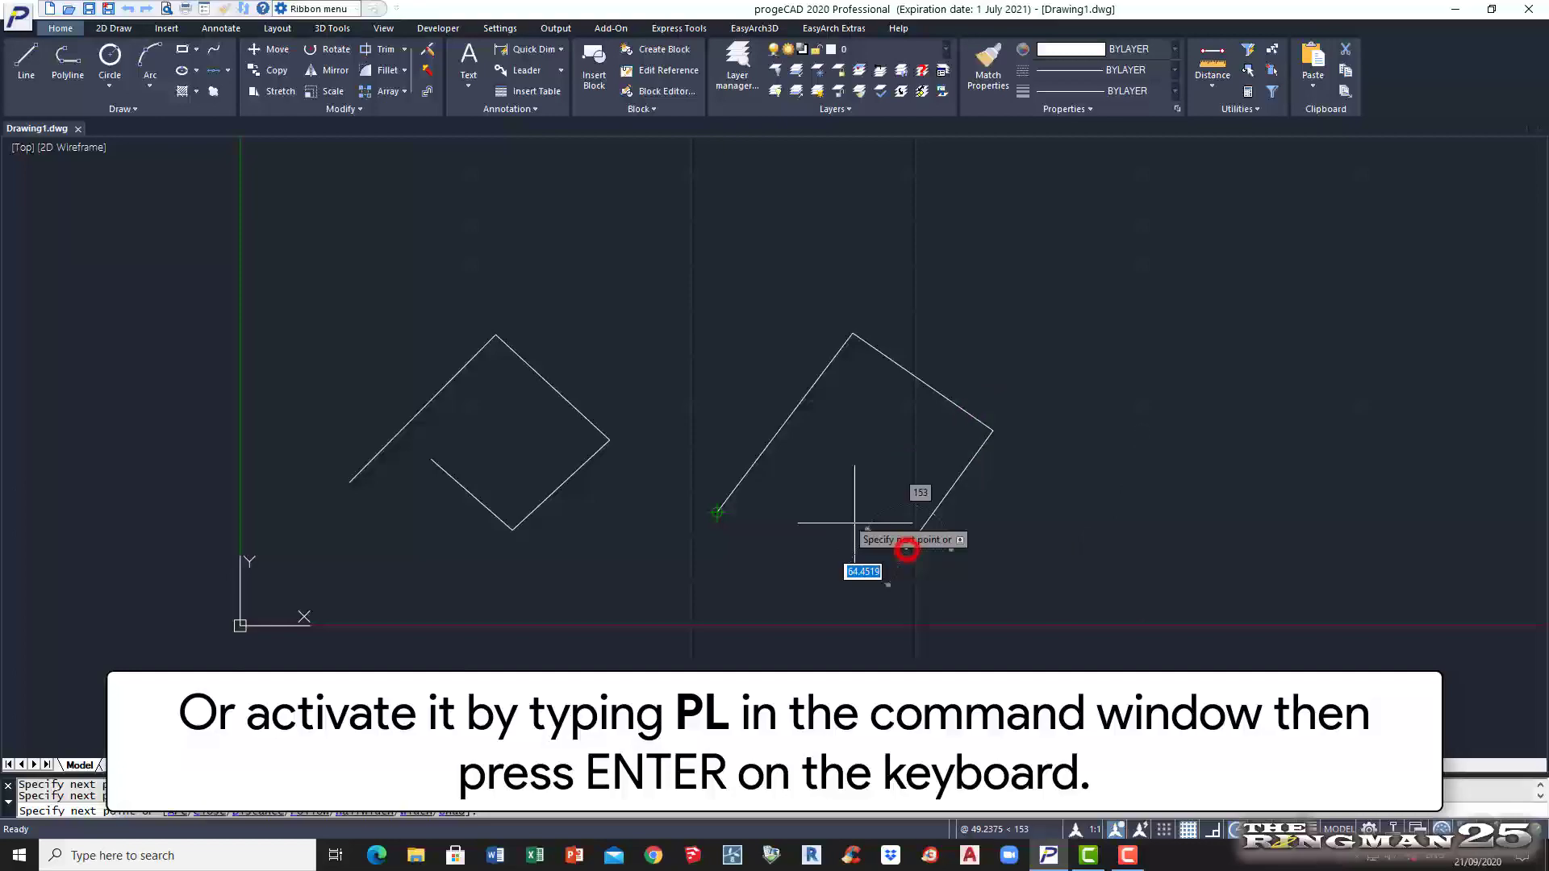
pyautogui.click(785, 479)
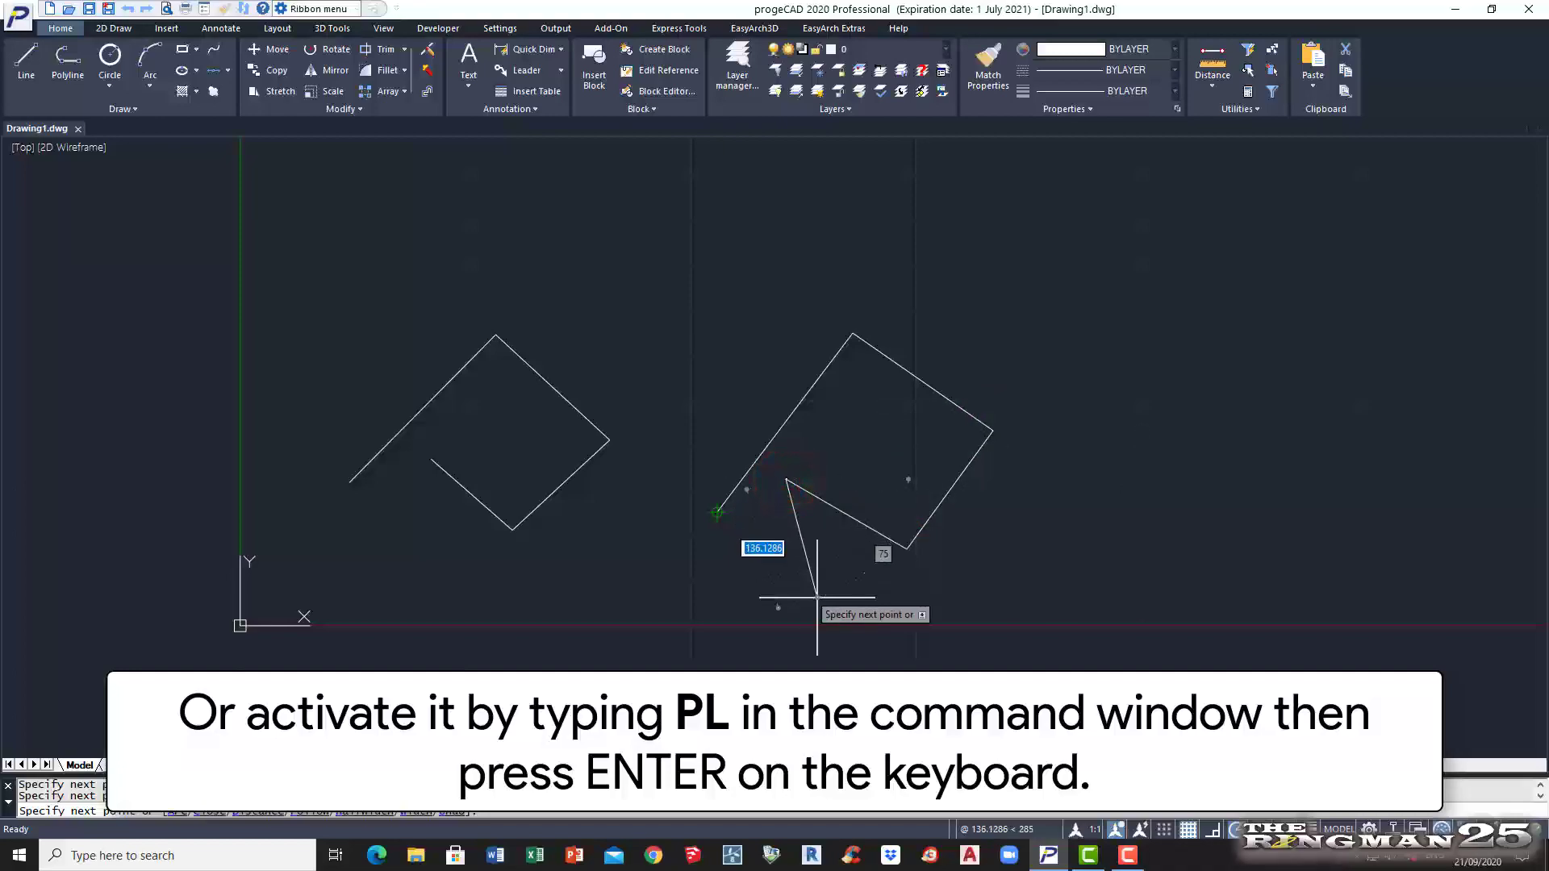
pyautogui.press('Return')
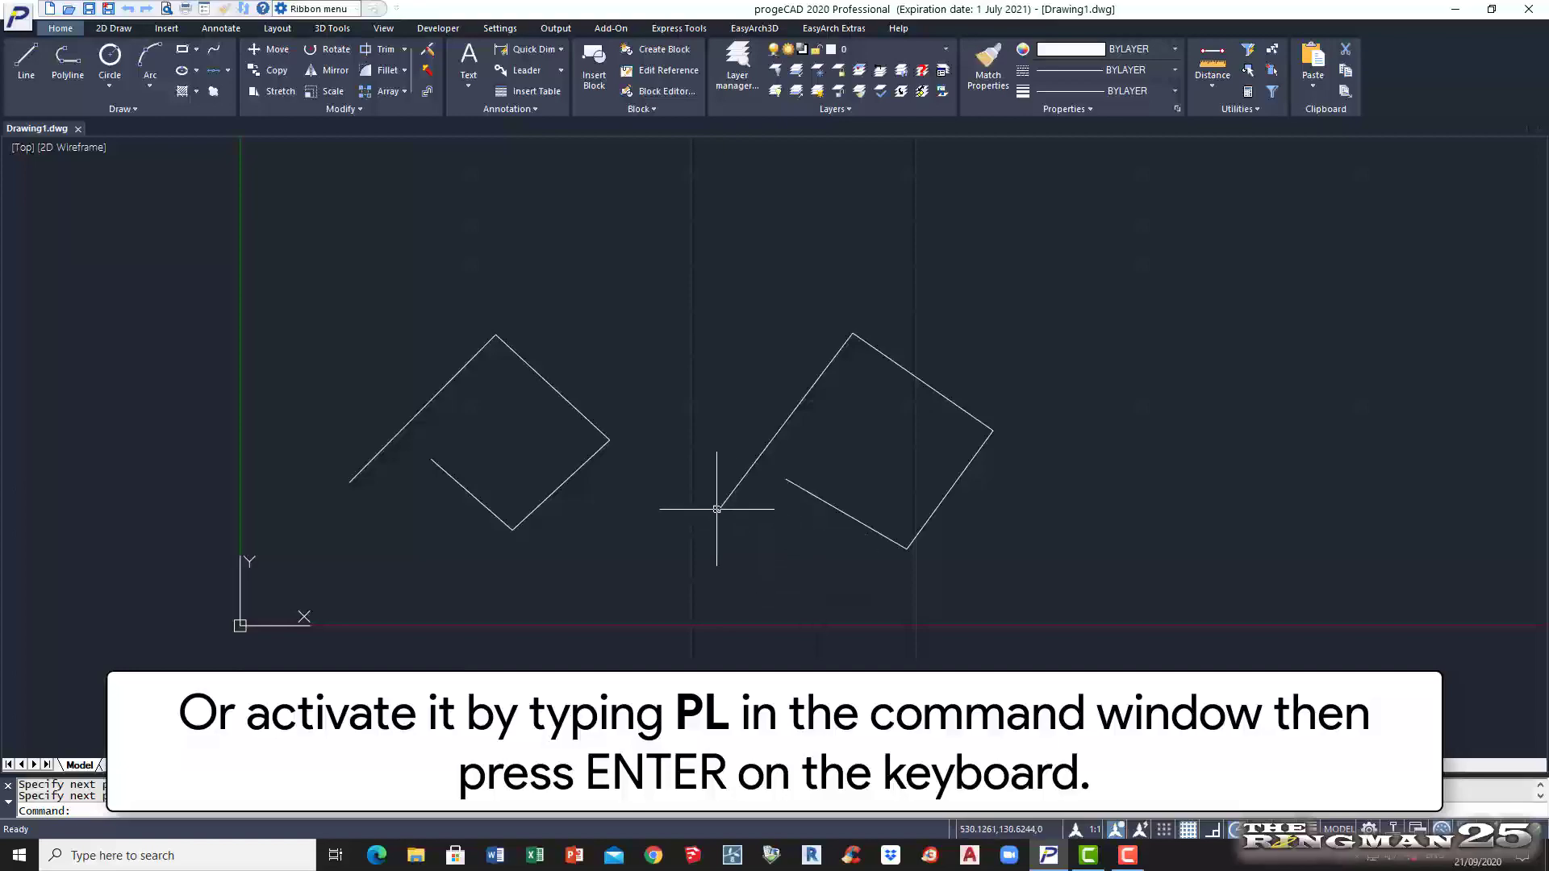
pyautogui.click(735, 491)
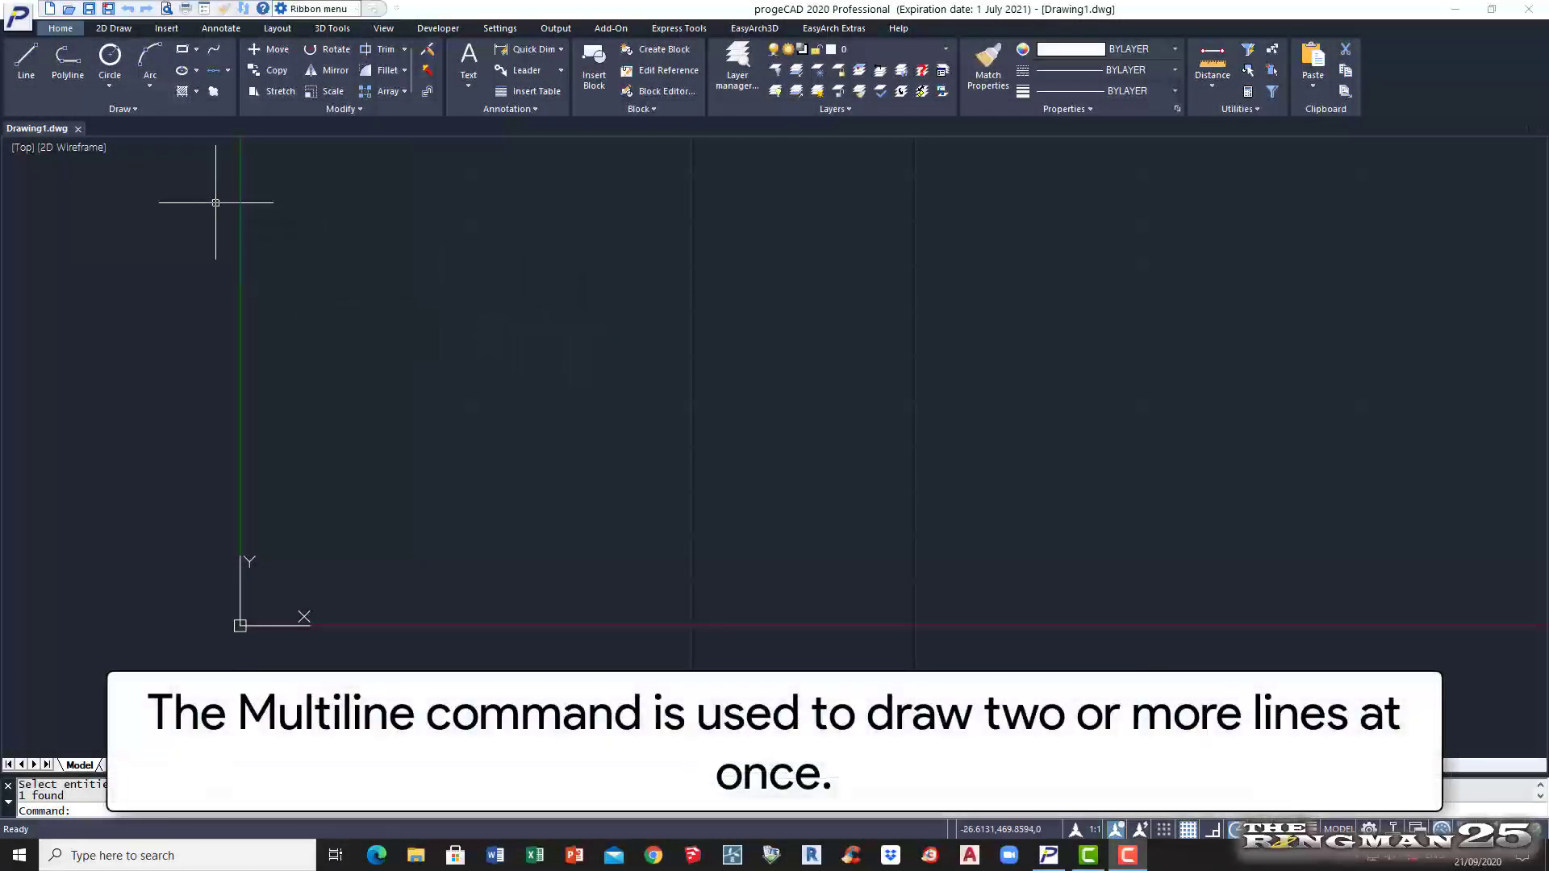
# Step: Draw an open three-segment multiline that runs down to a low corner, up to the right, and back up to the left
pyautogui.click(134, 109)
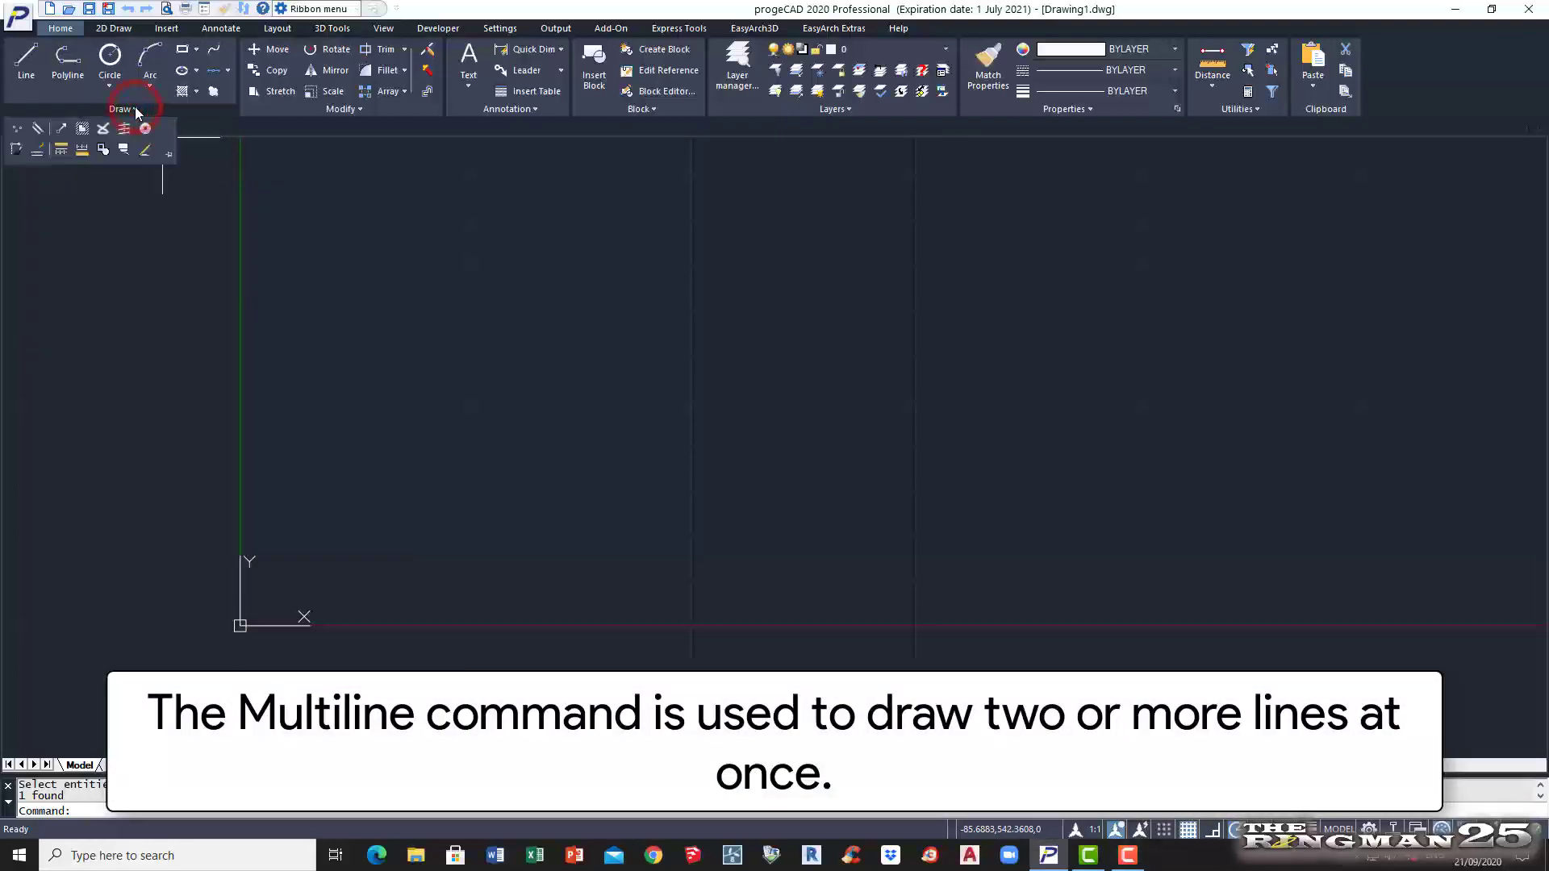
pyautogui.click(39, 131)
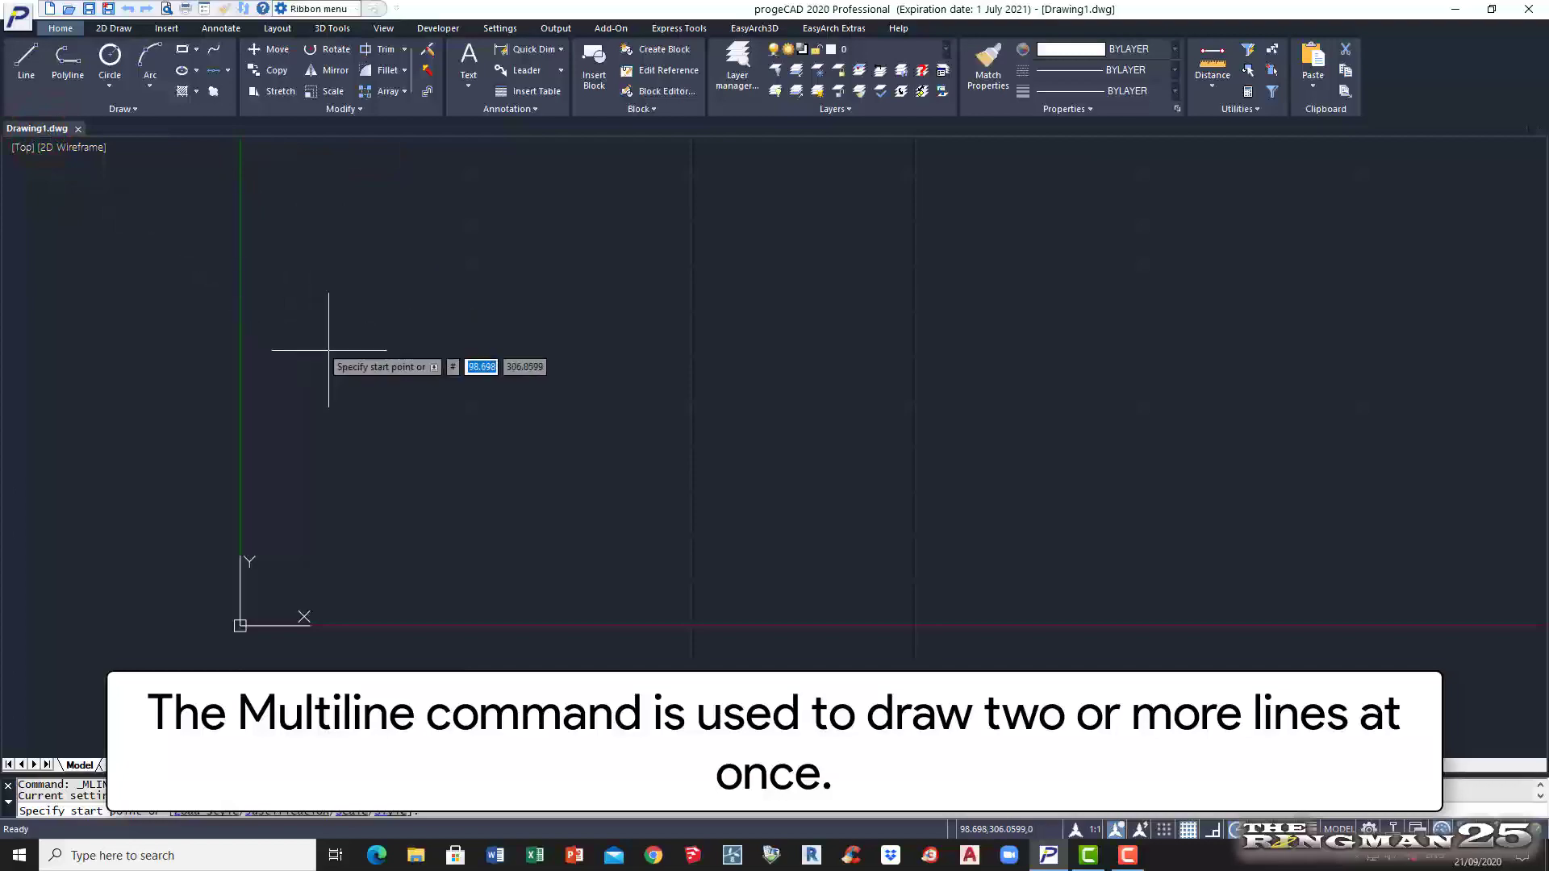
pyautogui.click(456, 480)
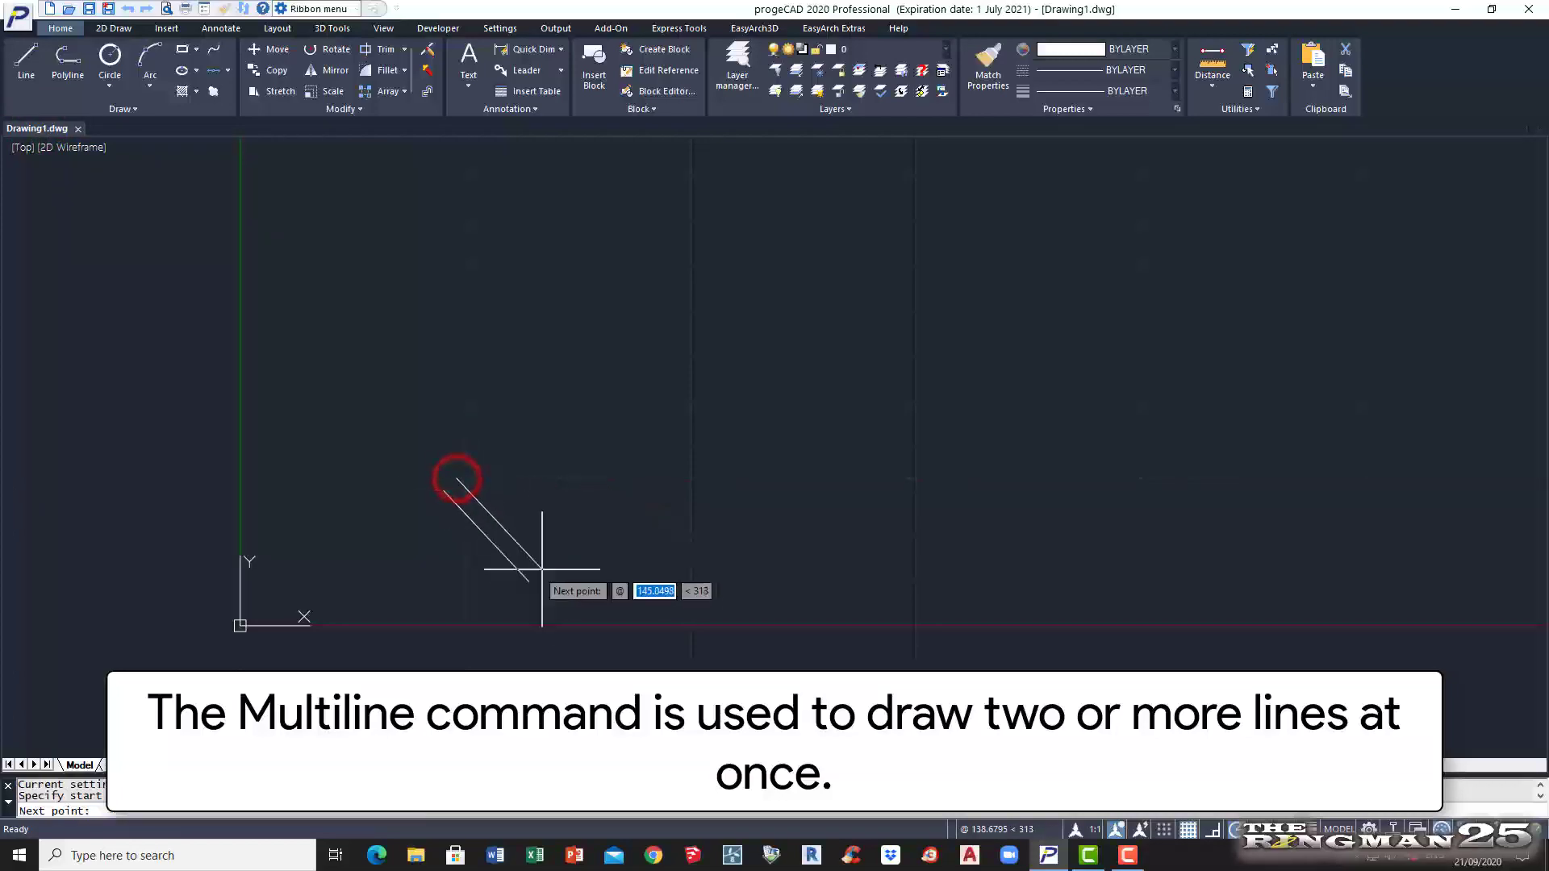
pyautogui.click(606, 651)
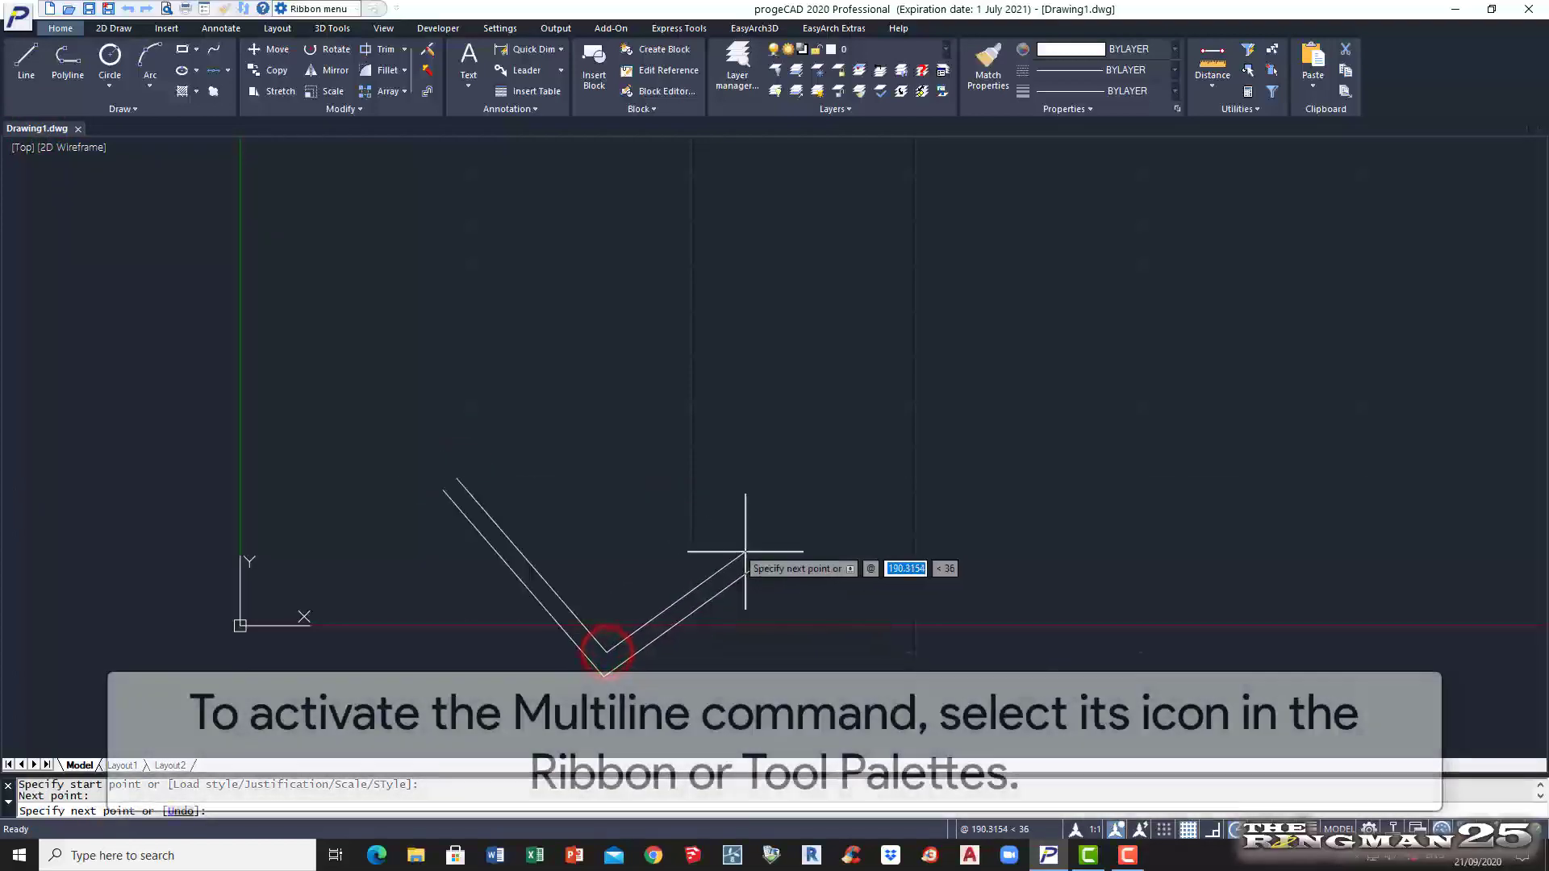
pyautogui.click(836, 449)
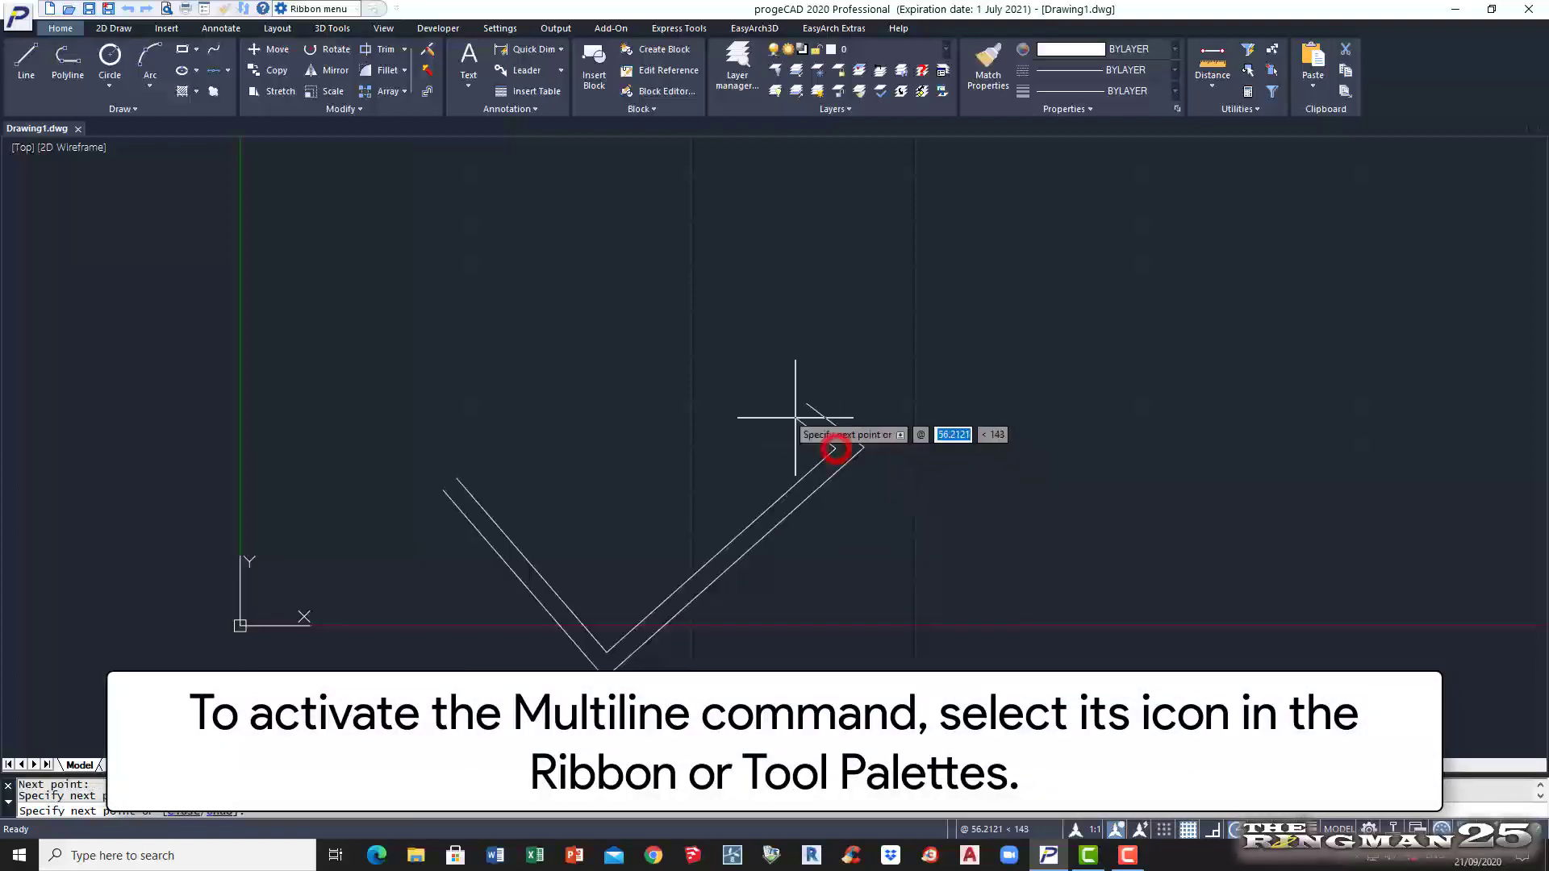
pyautogui.click(672, 288)
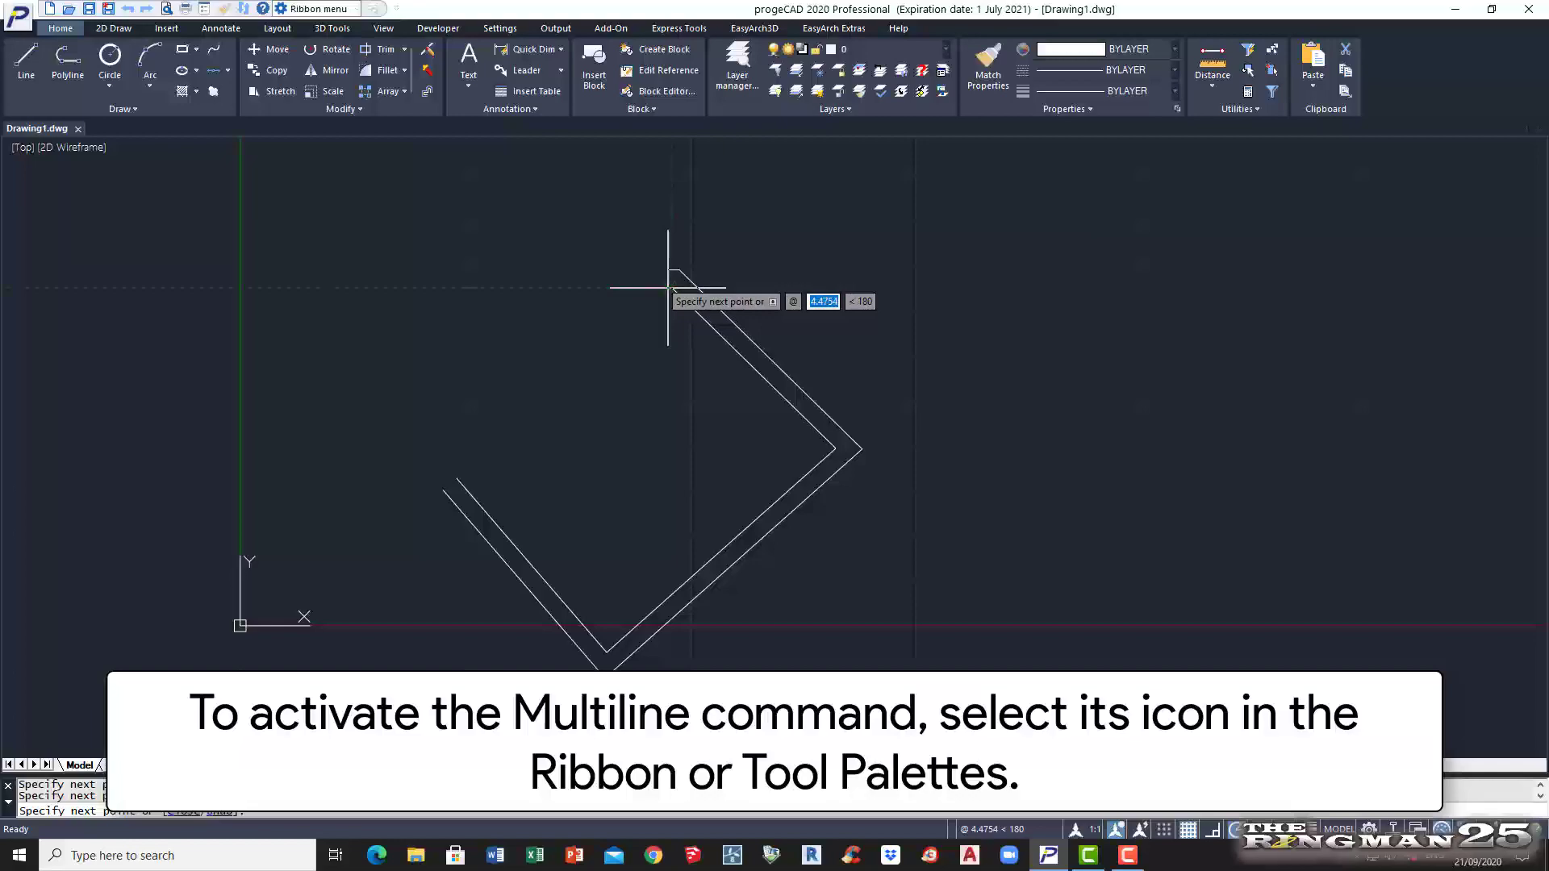
pyautogui.press('Return')
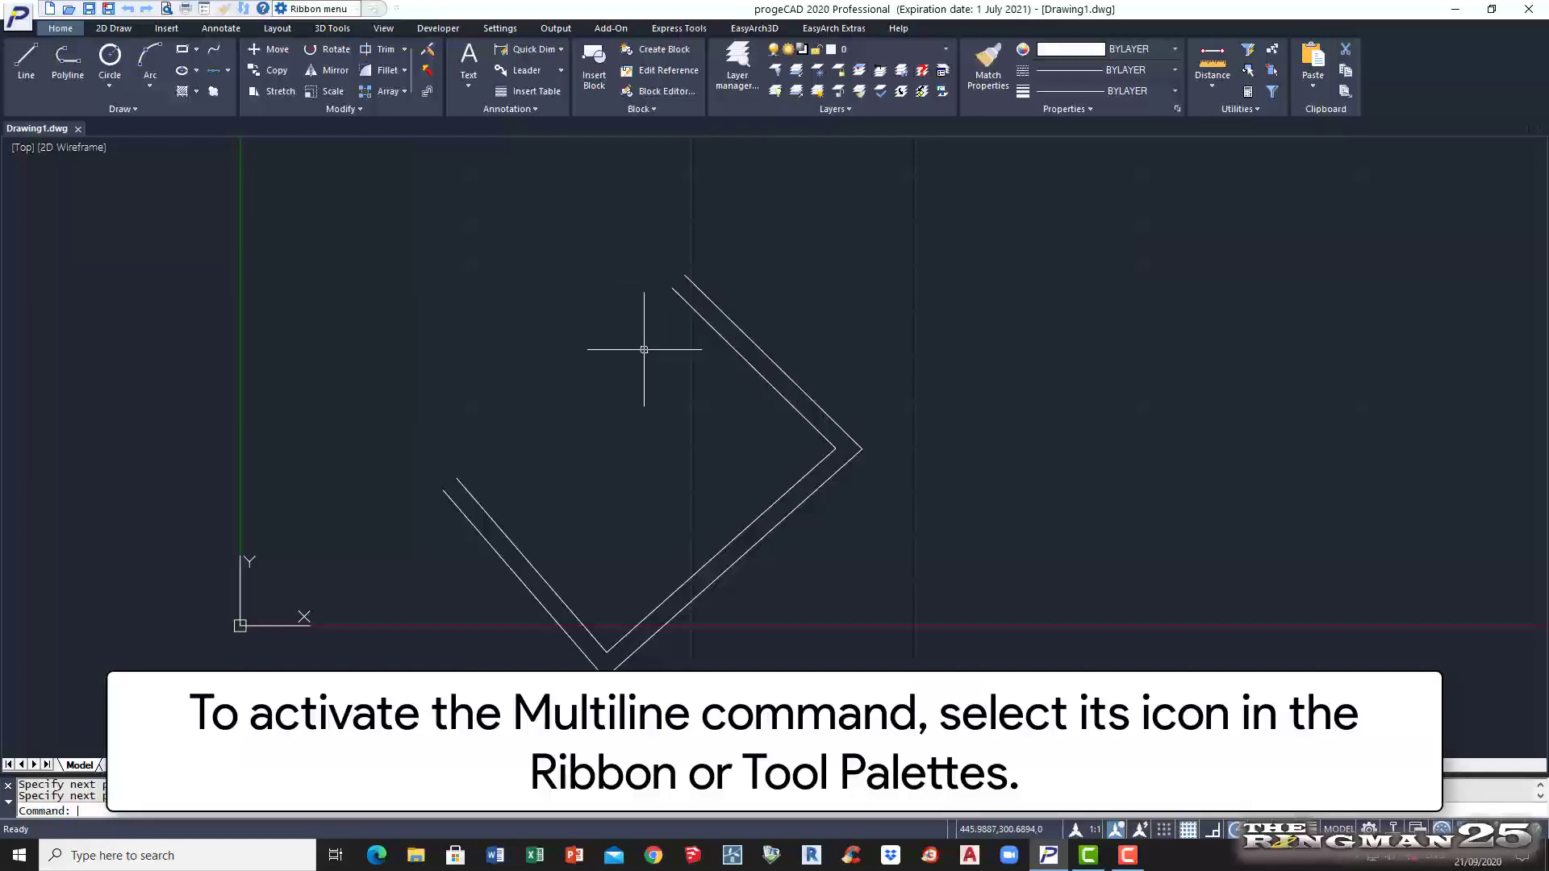
pyautogui.click(735, 563)
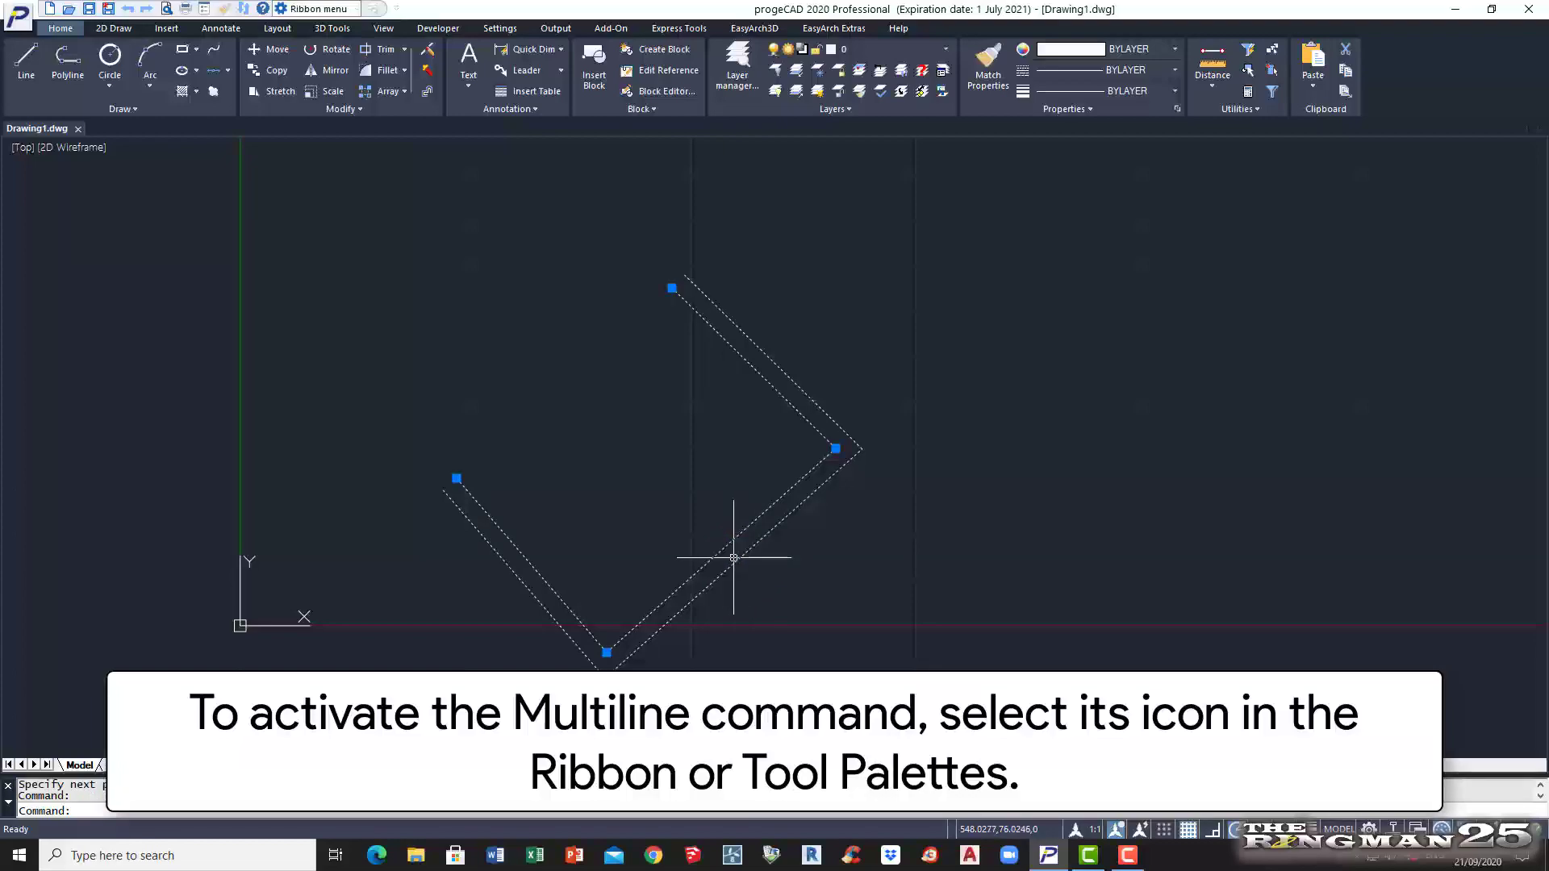
pyautogui.press('Escape')
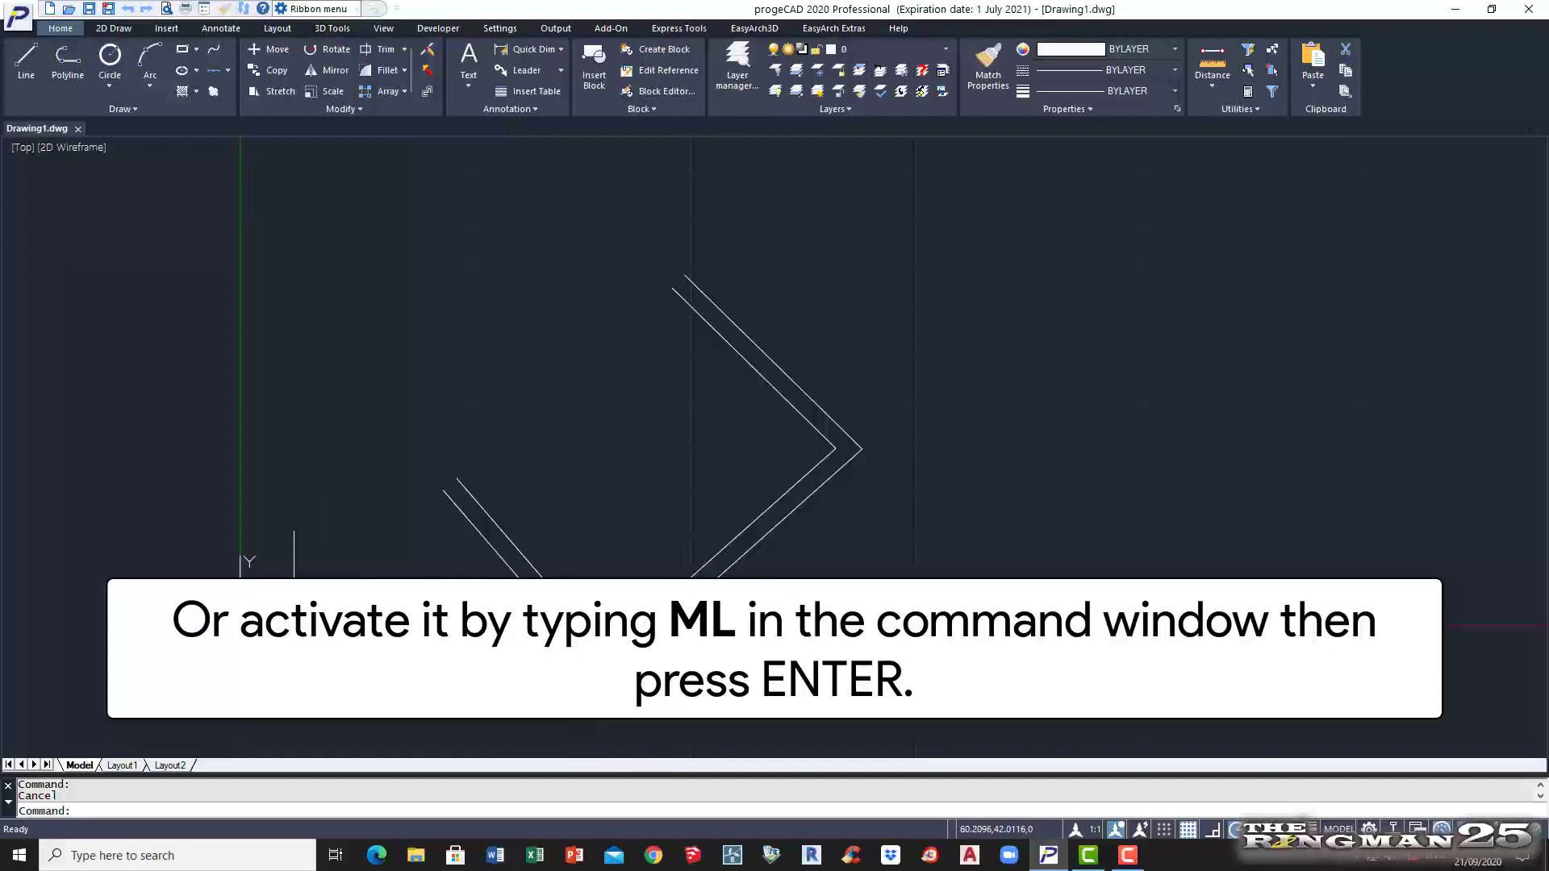
# Step: Draw a second open three-segment multiline to the right of the first, using Top justification, scale 20 and the STANDARD style
pyautogui.click(113, 812)
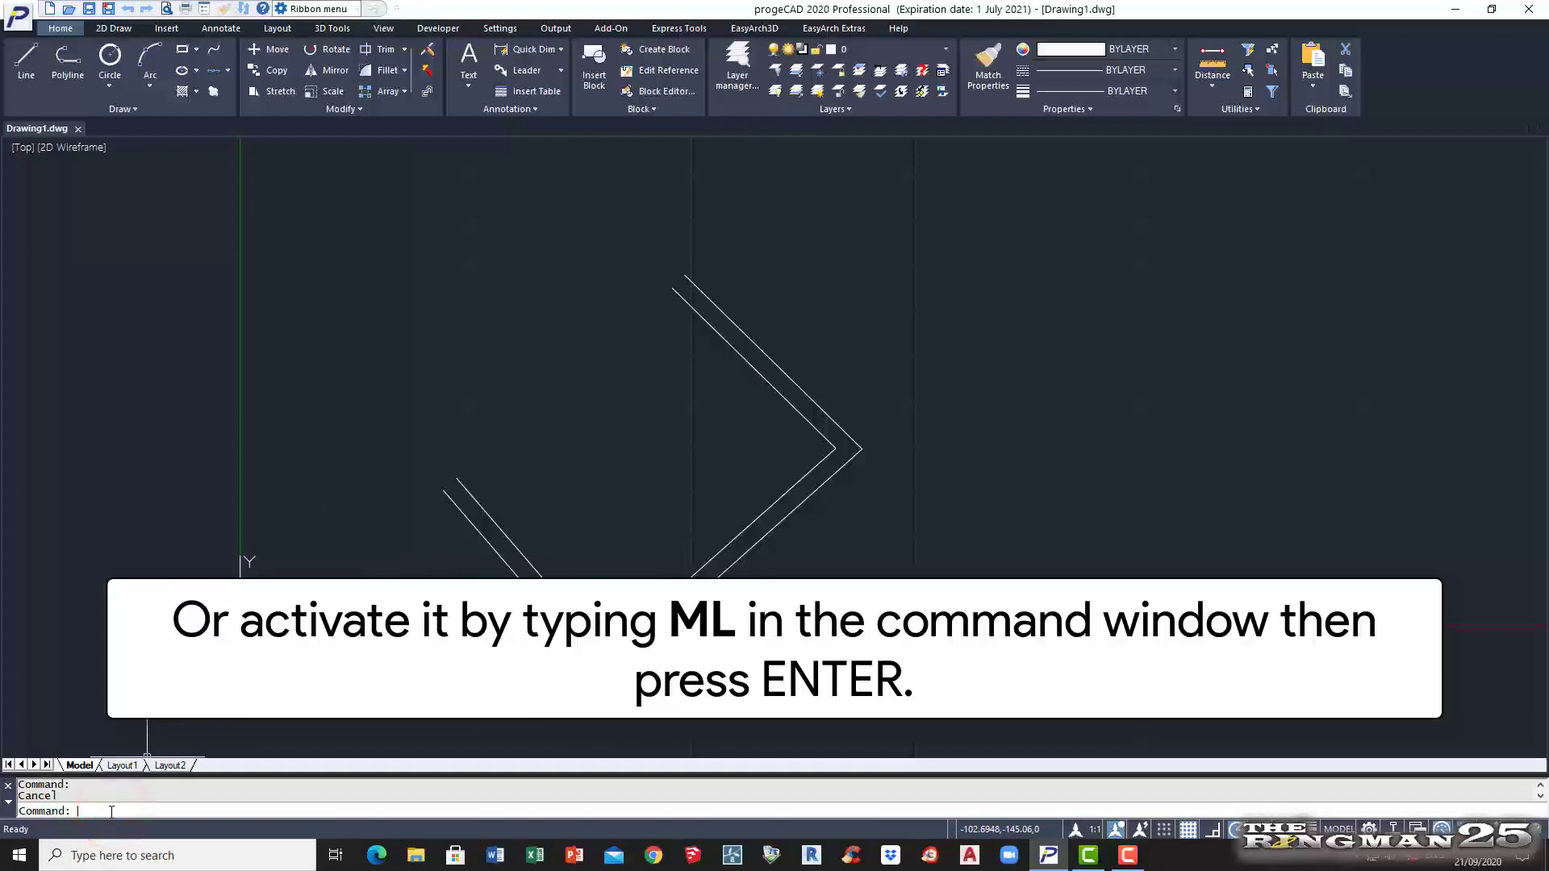
pyautogui.write('ML')
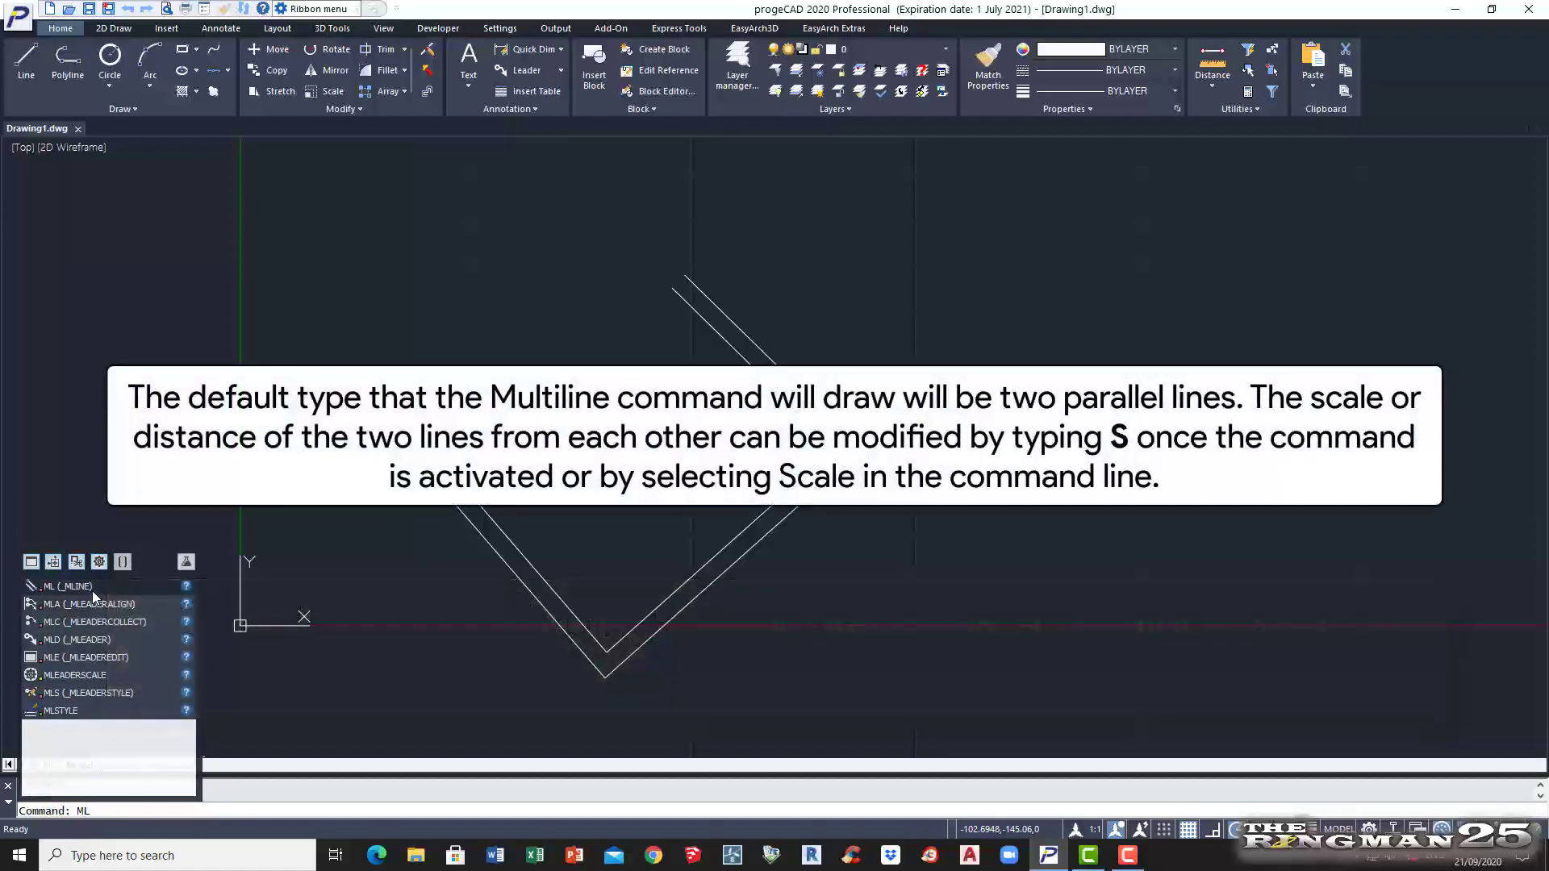
pyautogui.click(92, 592)
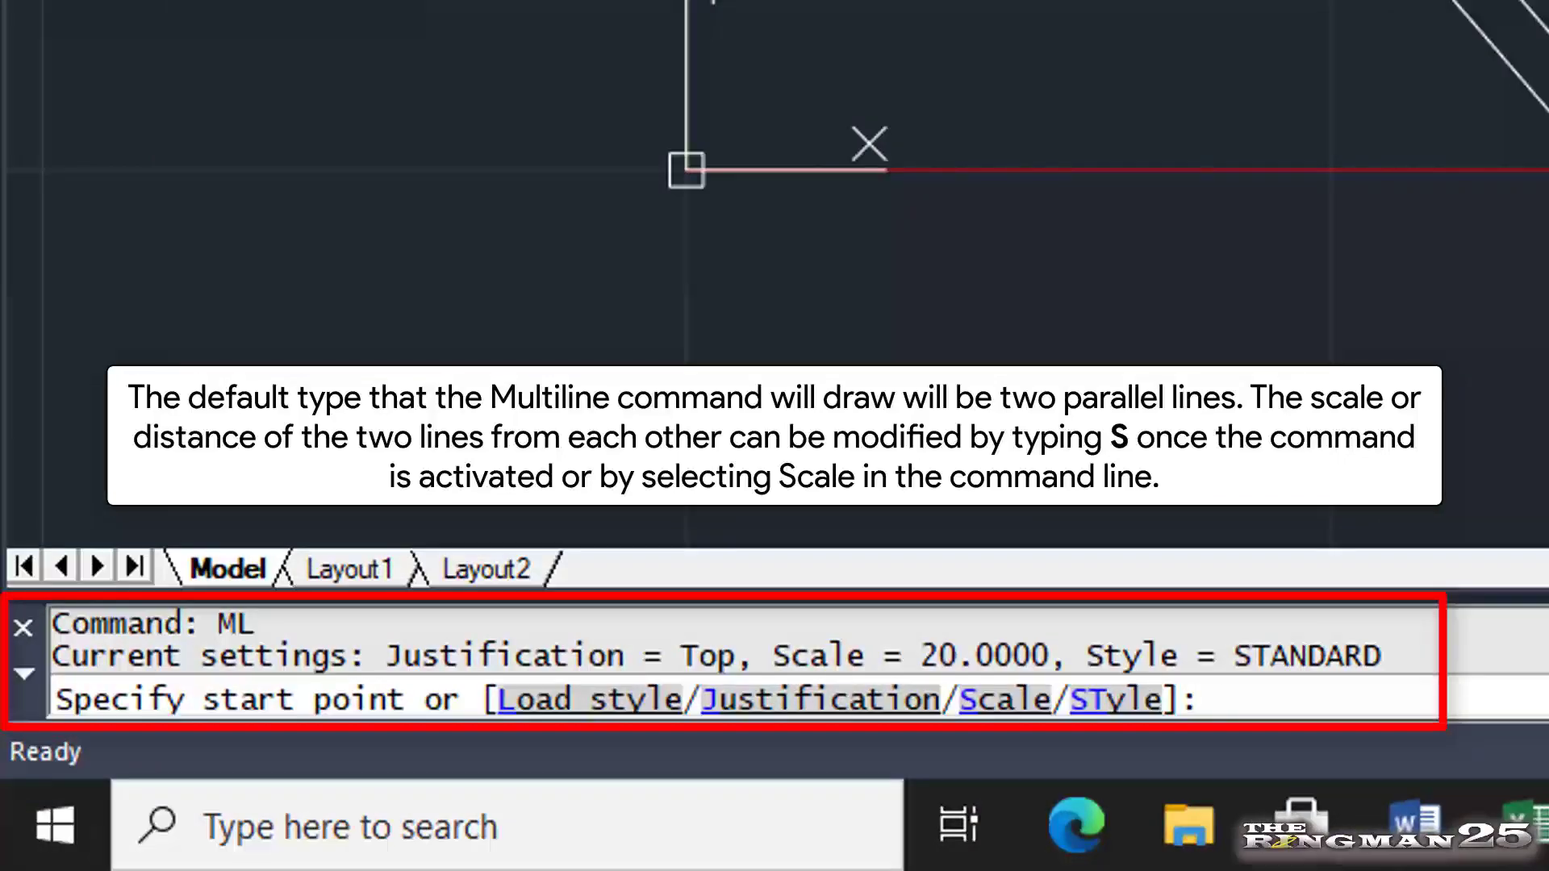
pyautogui.click(686, 170)
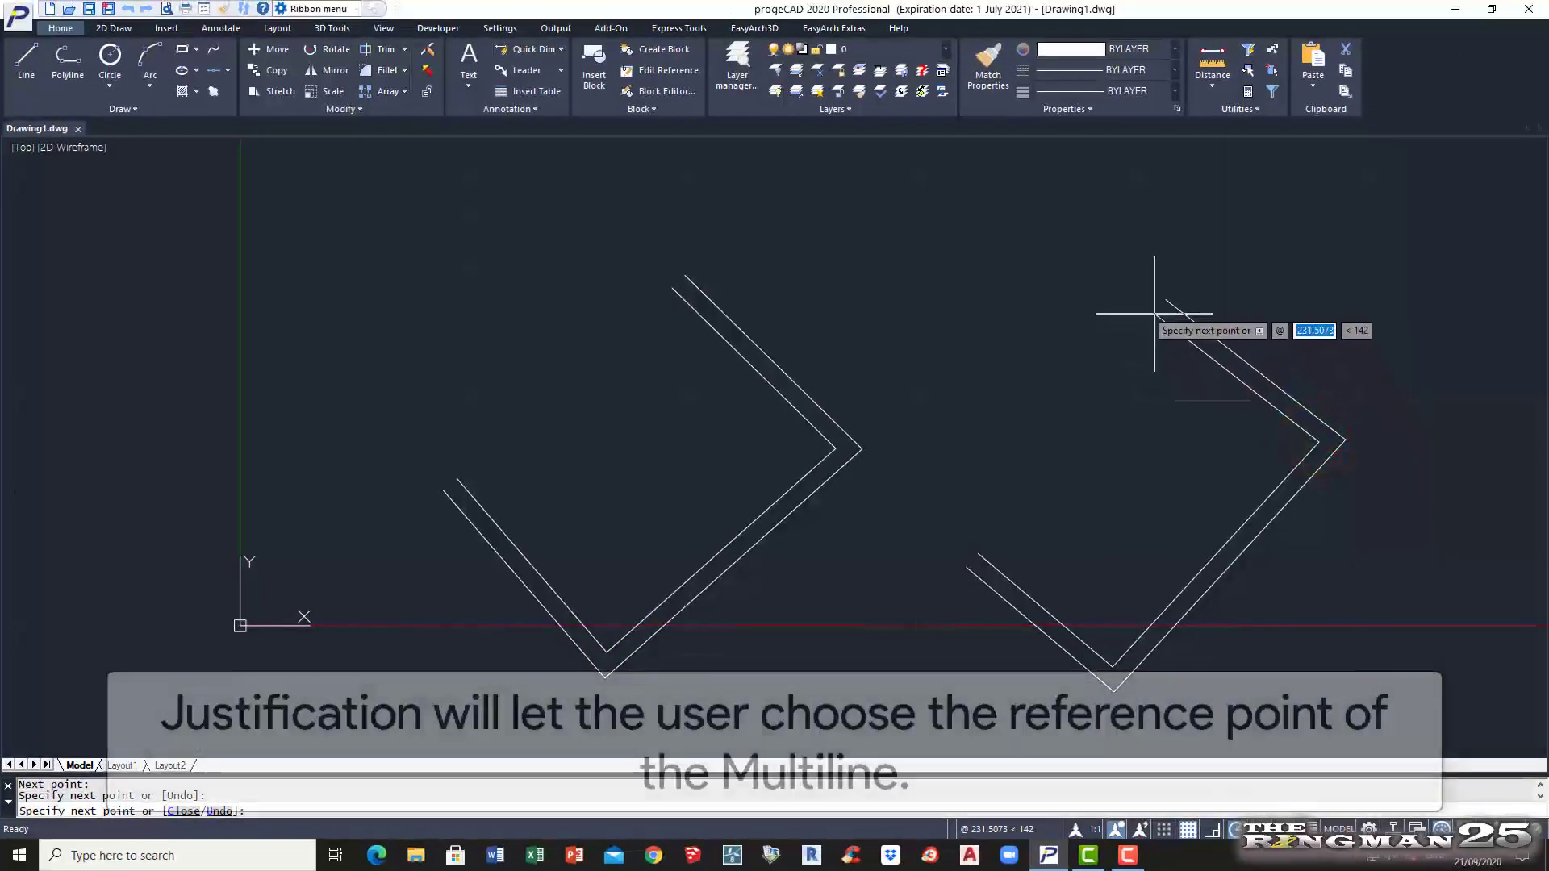
pyautogui.click(1152, 312)
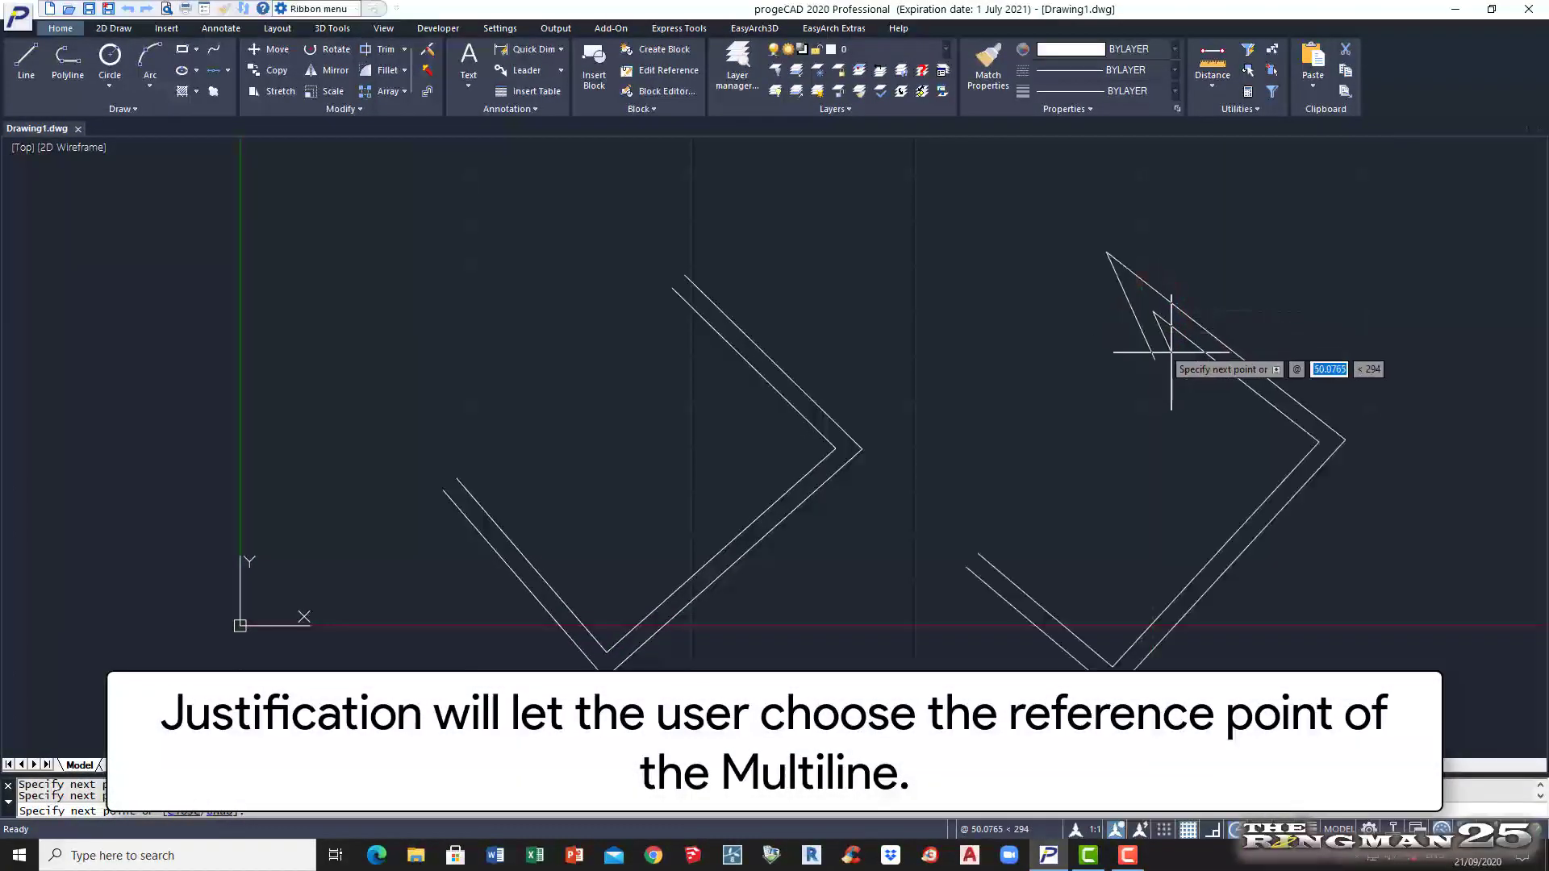
pyautogui.press('Return')
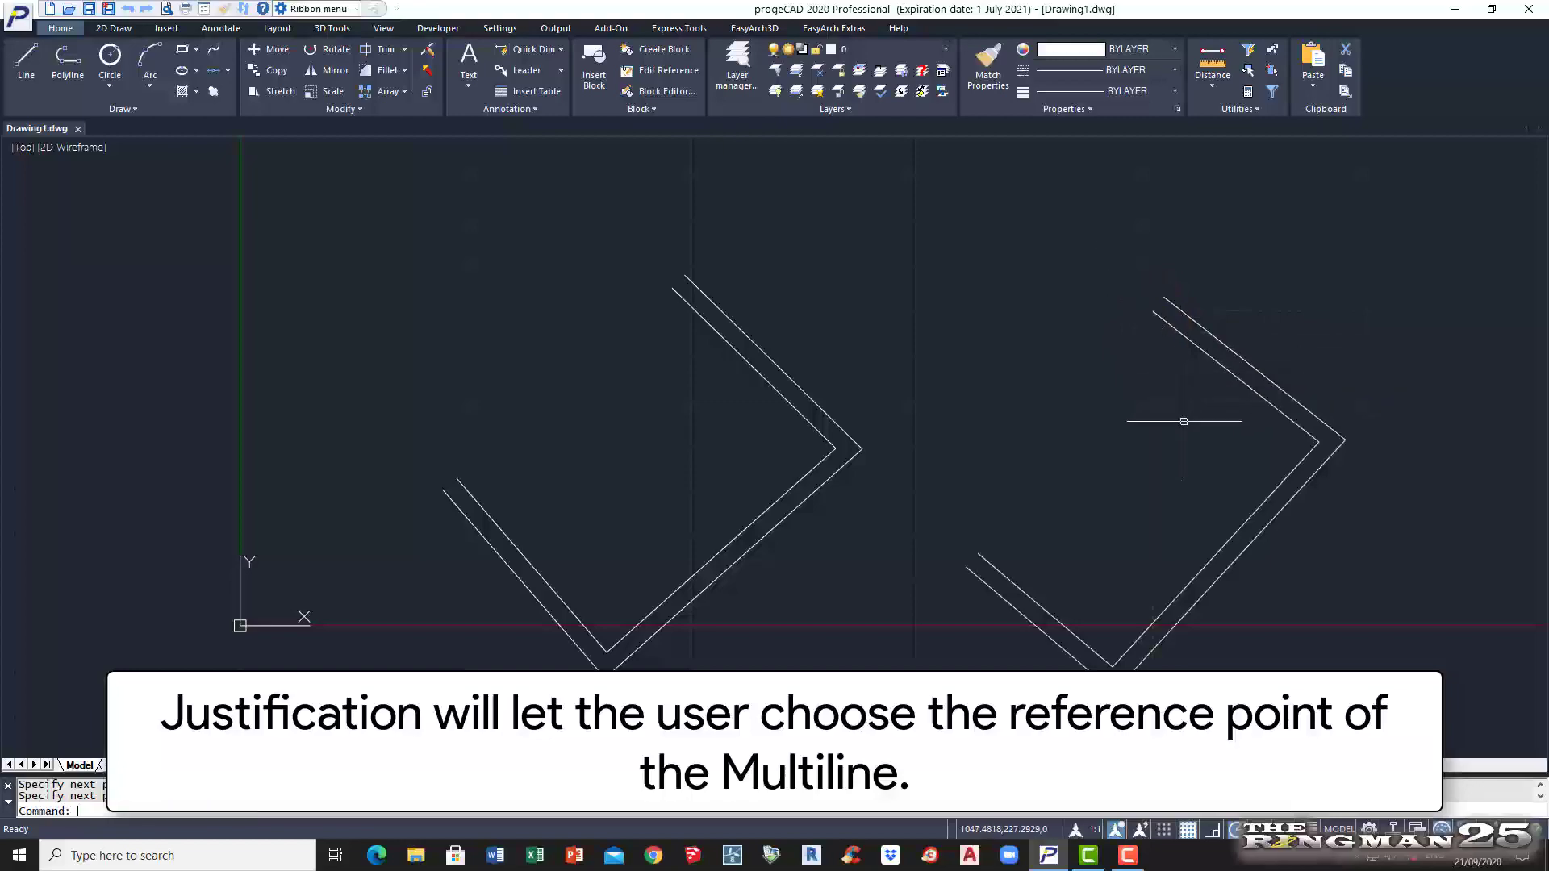
pyautogui.click(1202, 570)
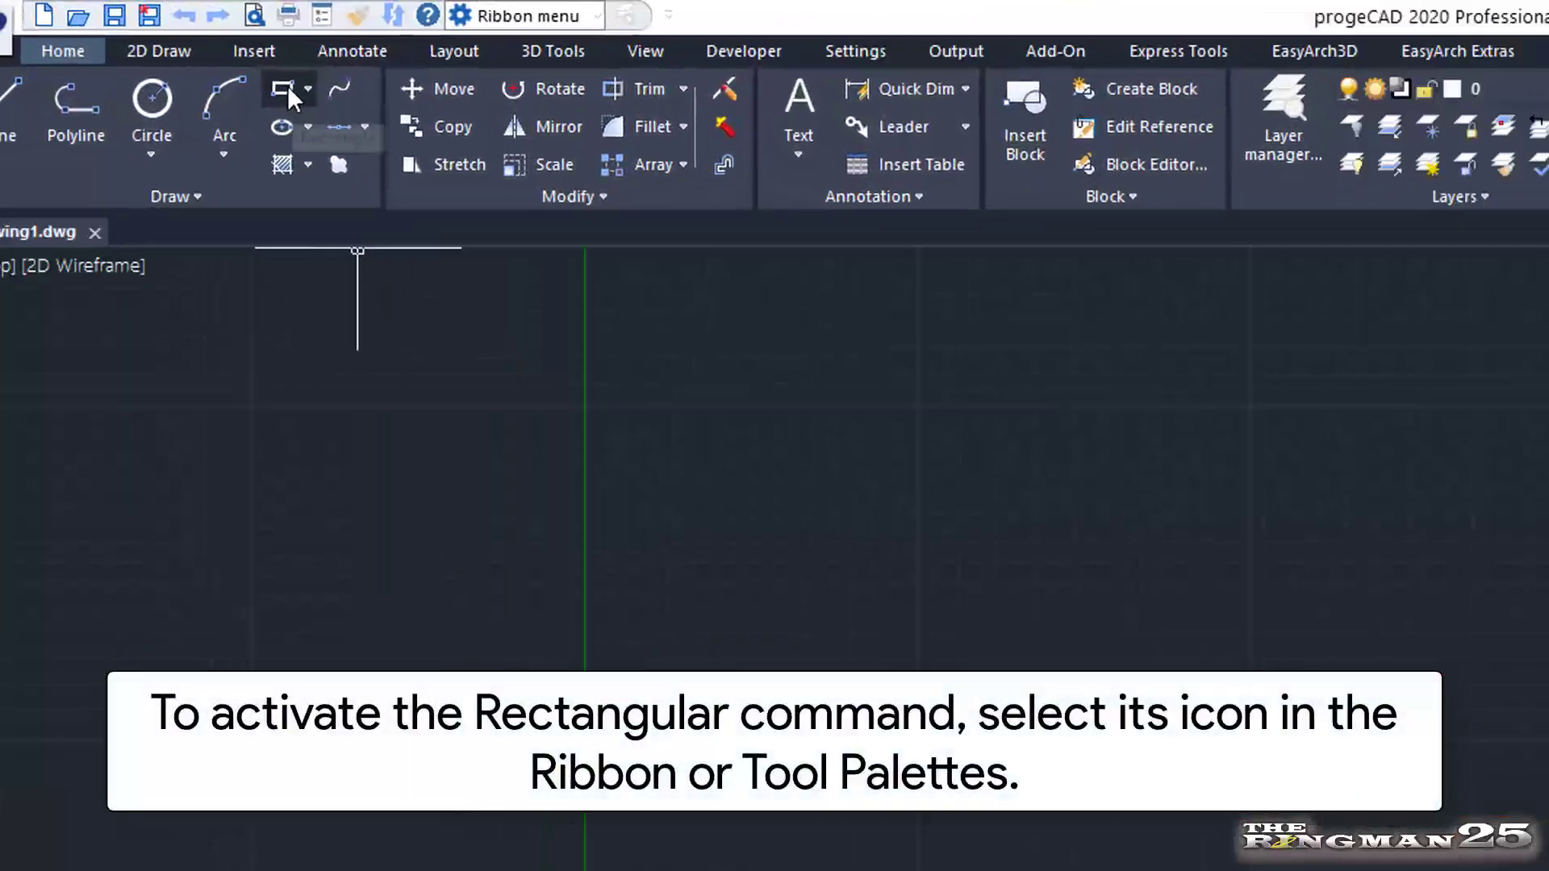
# Step: Draw a rectangle with its first corner at coordinates 10,10 and its opposite corner picked up and to the right
pyautogui.click(182, 49)
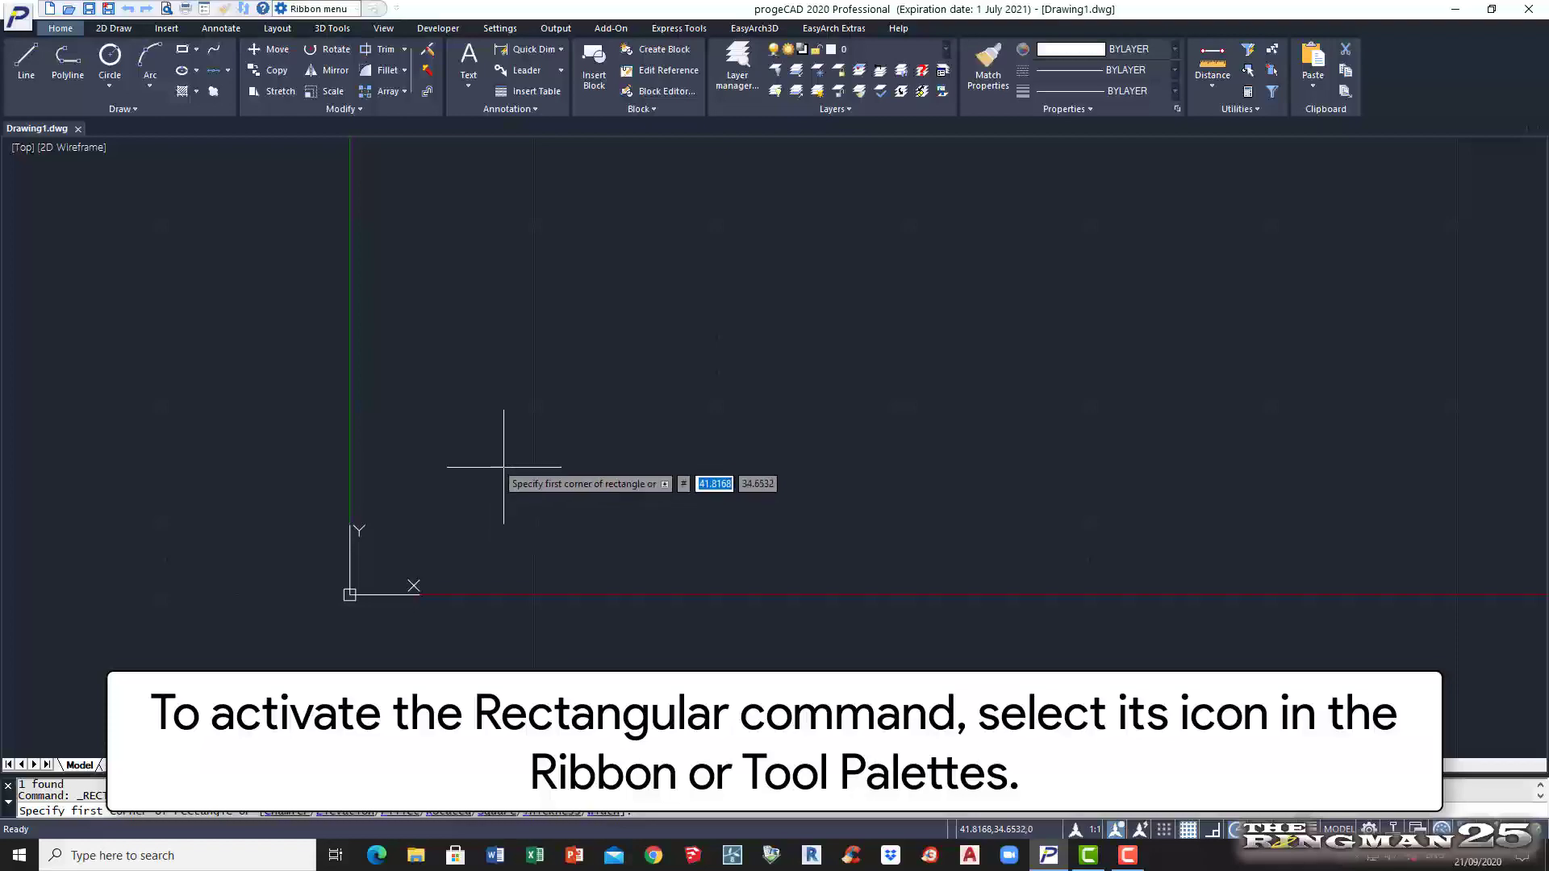
pyautogui.write('10')
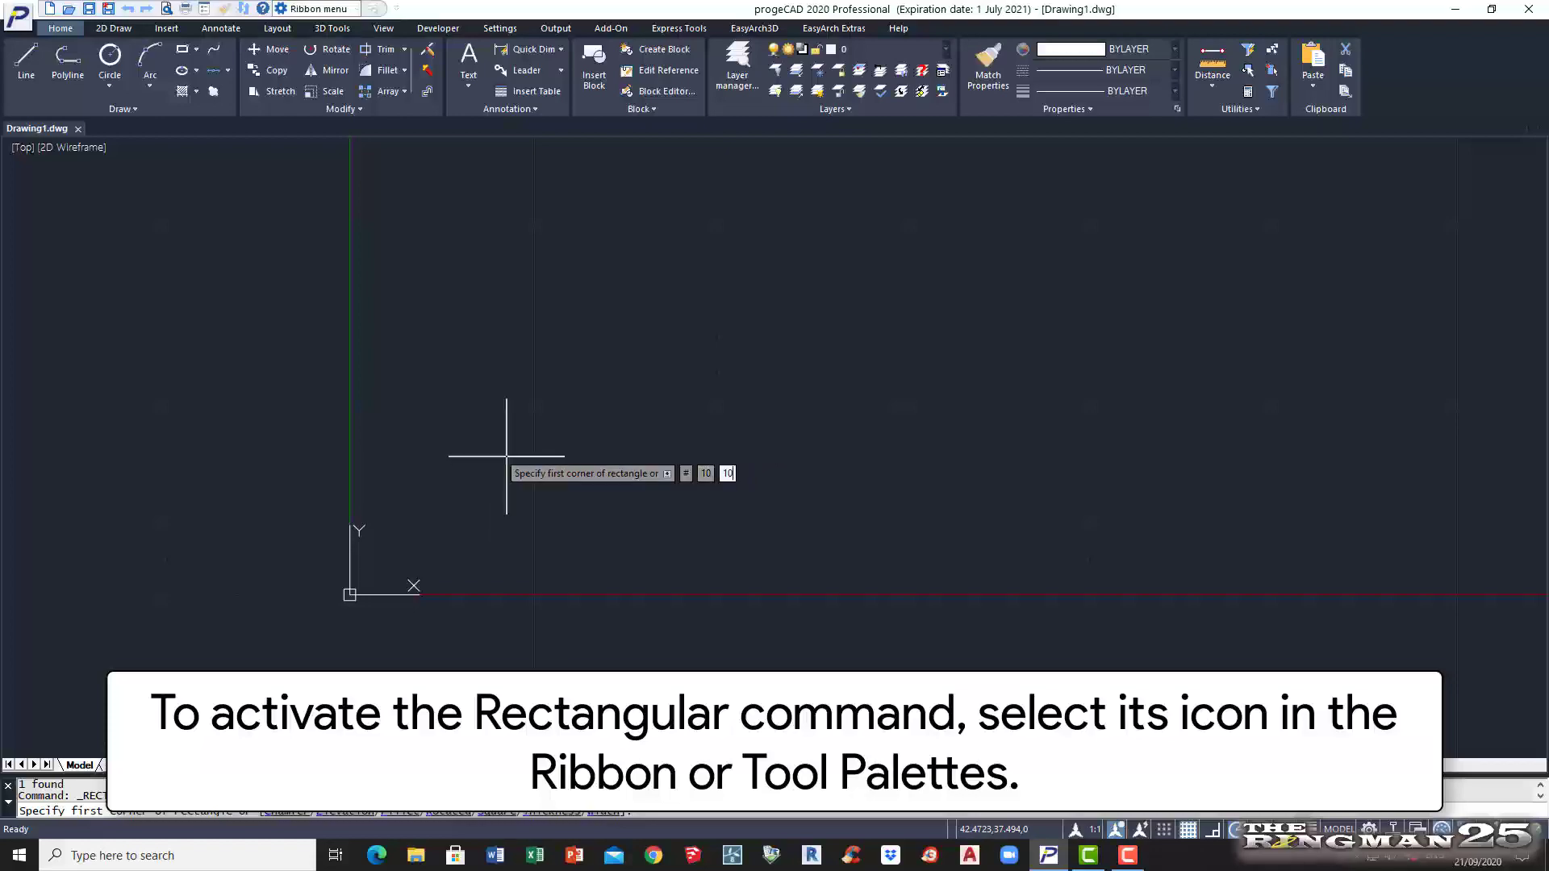
pyautogui.press('Return')
pyautogui.click(510, 450)
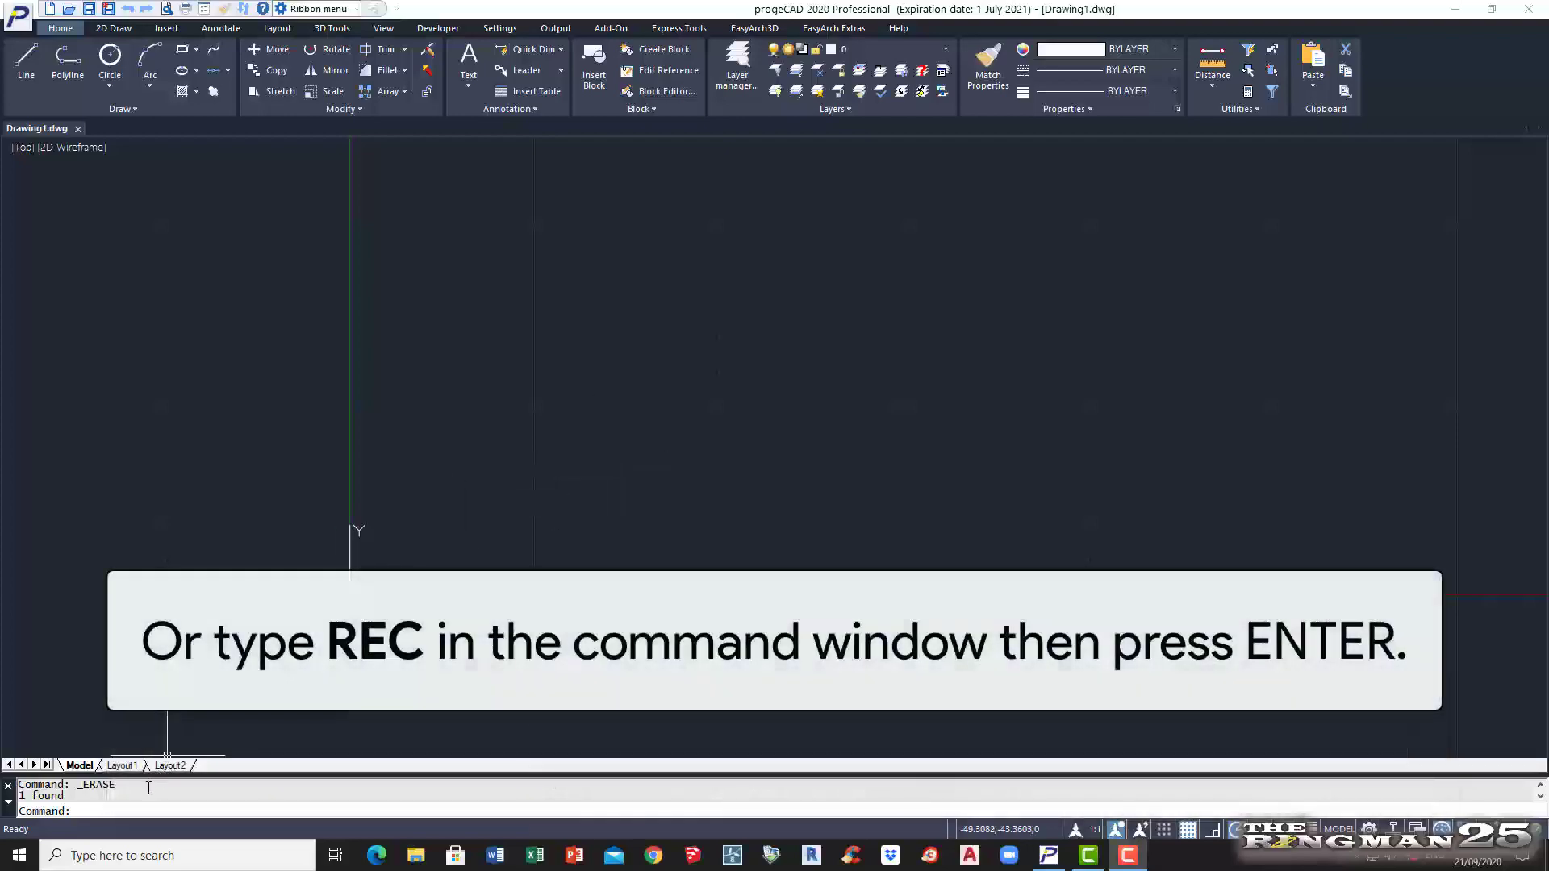
pyautogui.click(129, 811)
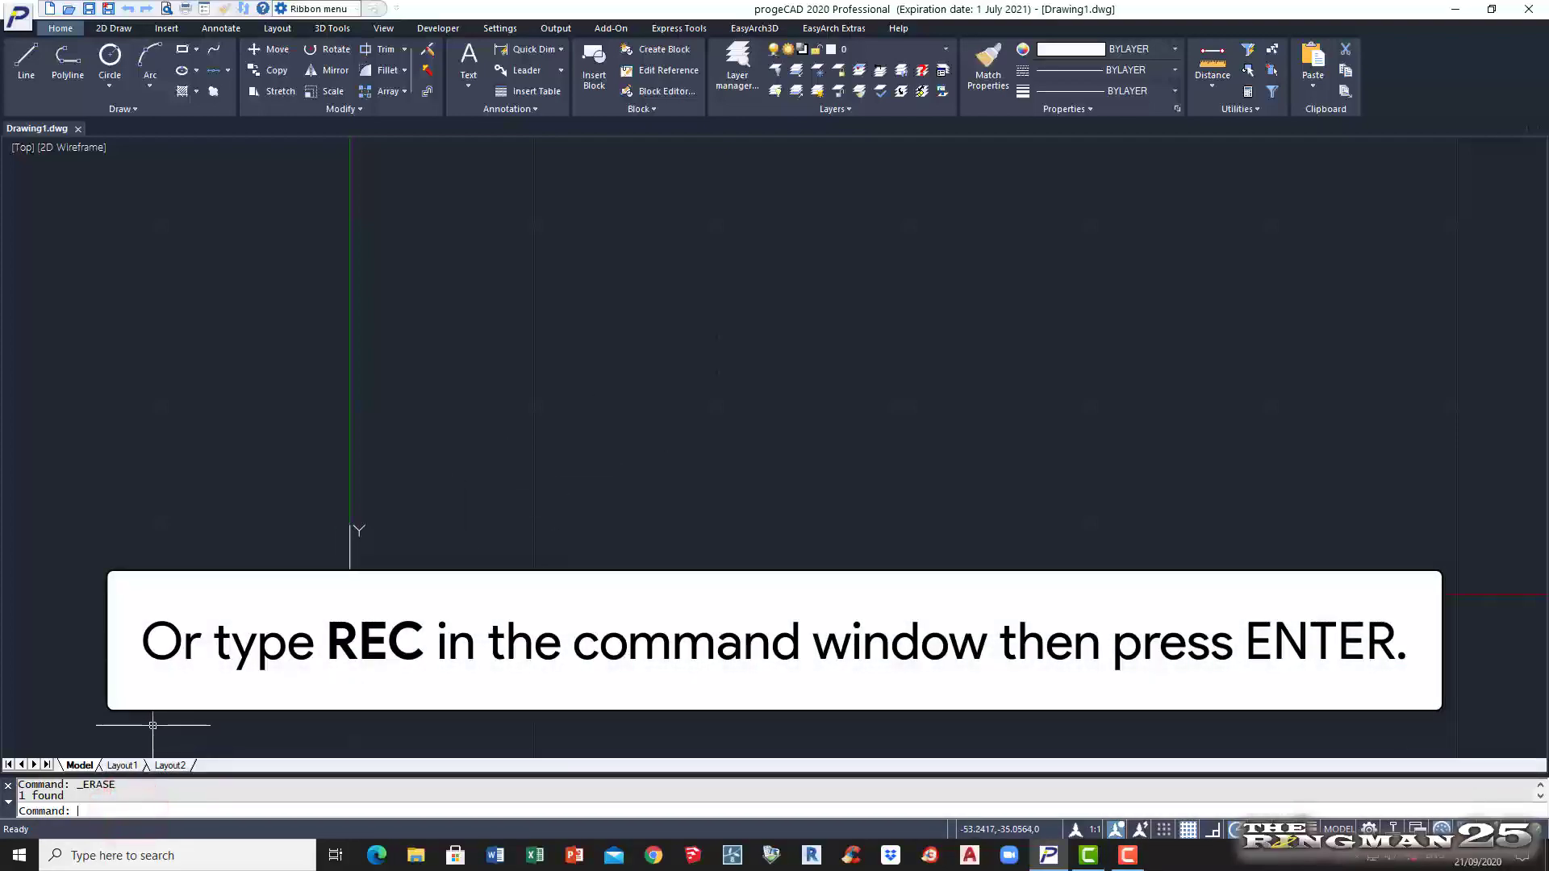
pyautogui.write('REC')
pyautogui.press('Return')
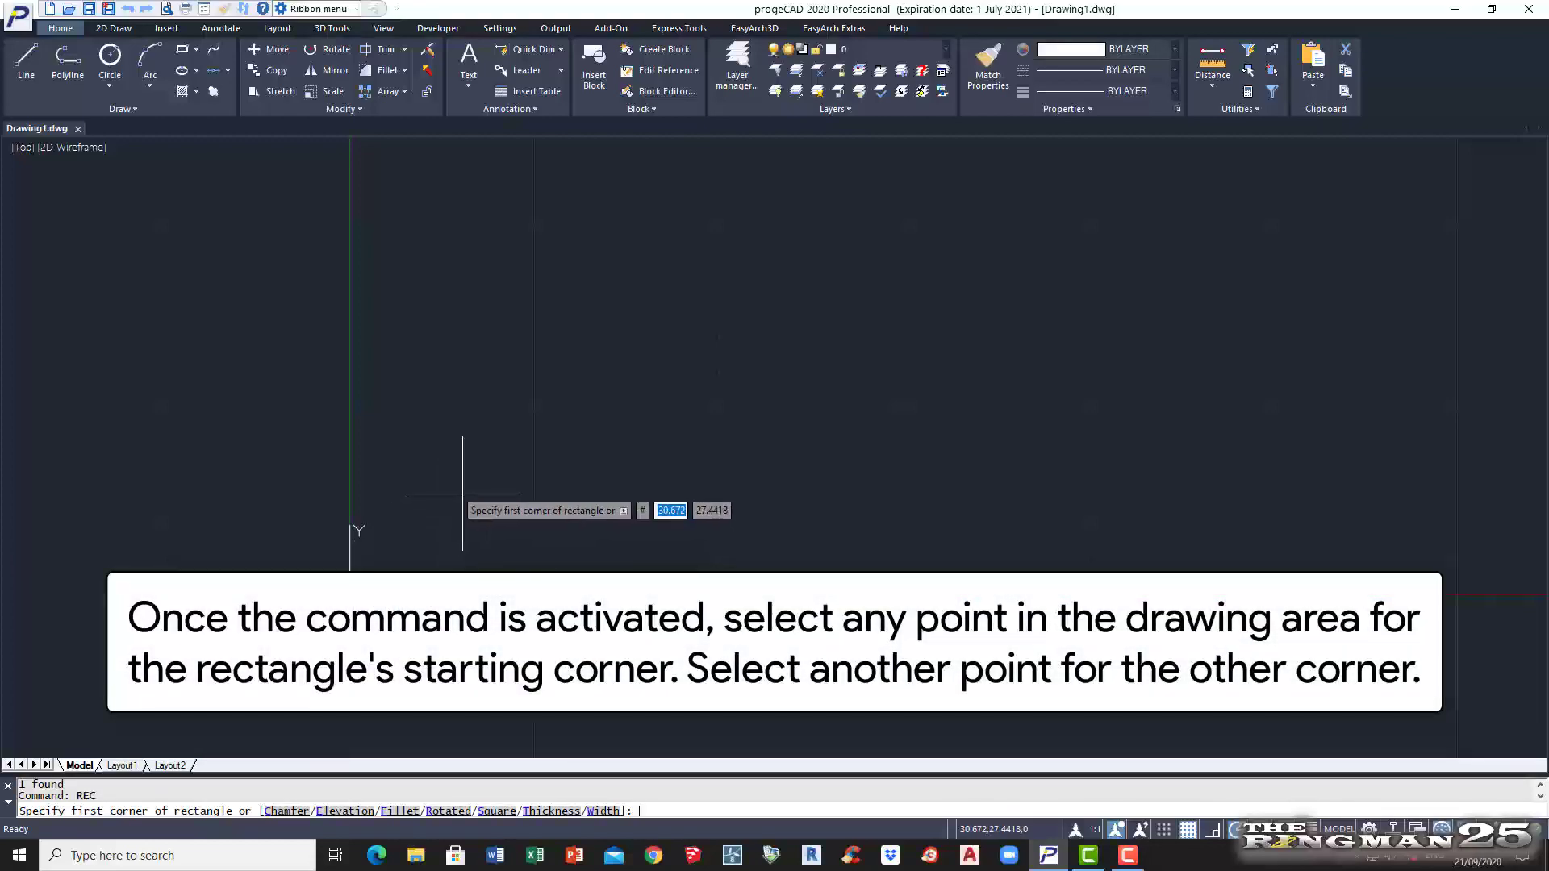
pyautogui.write('10,10')
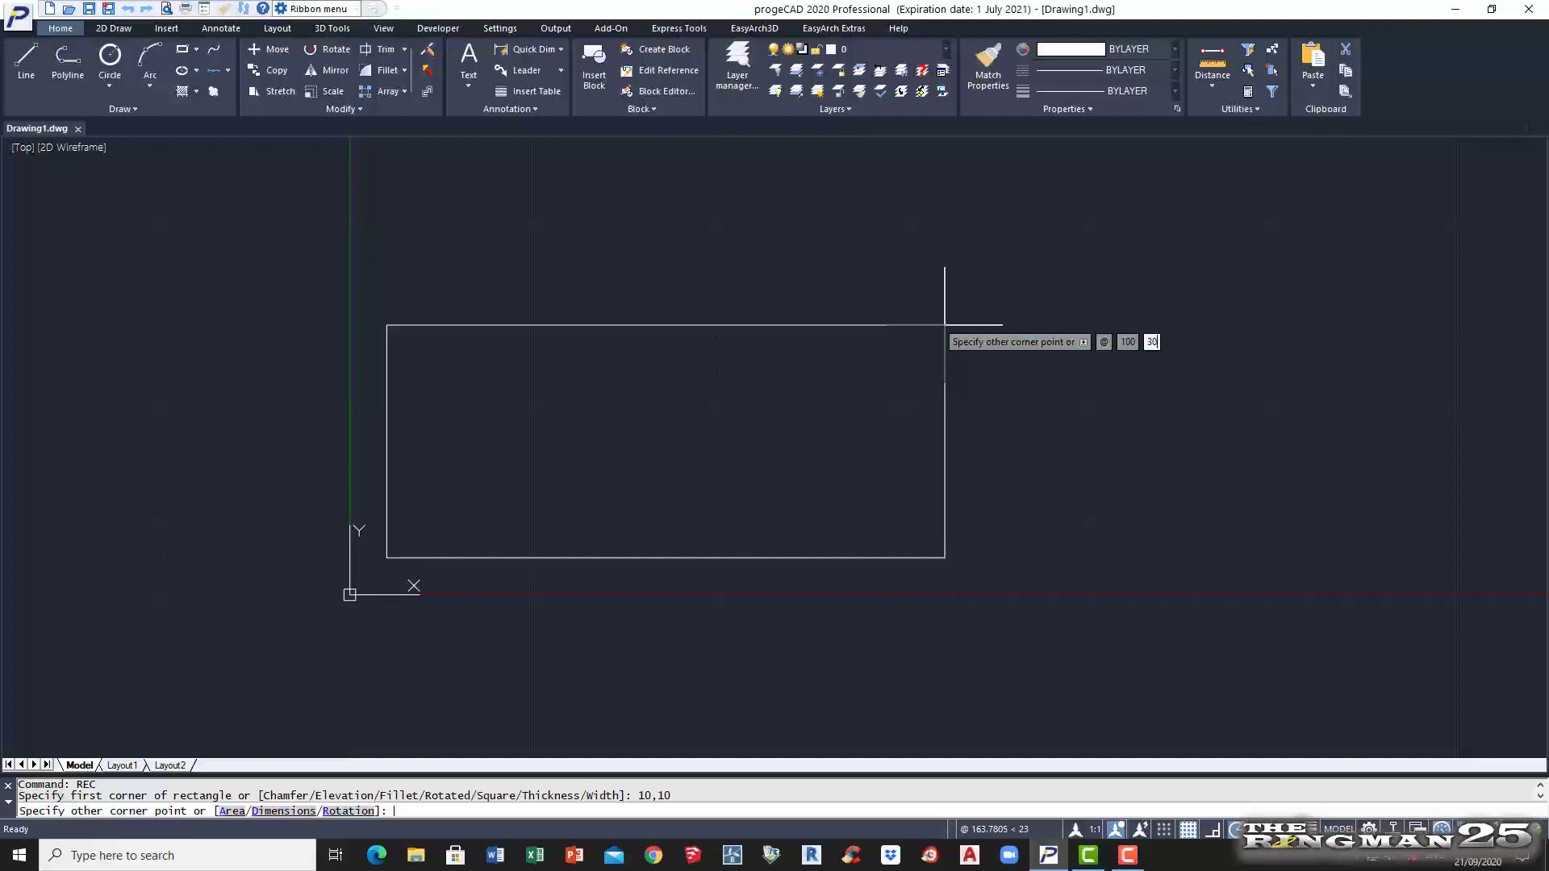
pyautogui.press('Return')
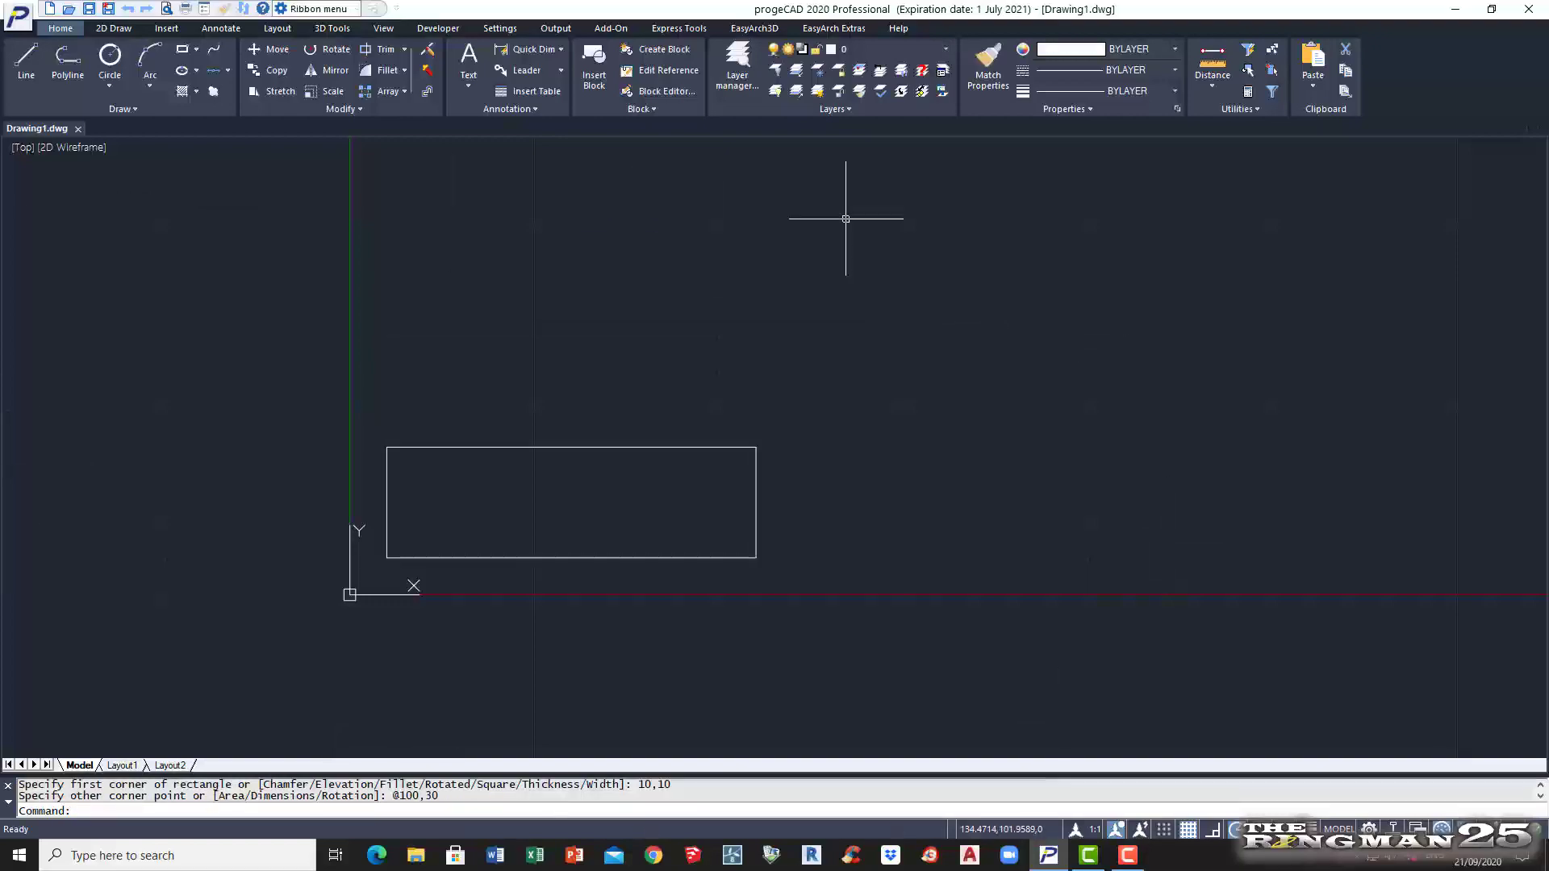
pyautogui.click(610, 448)
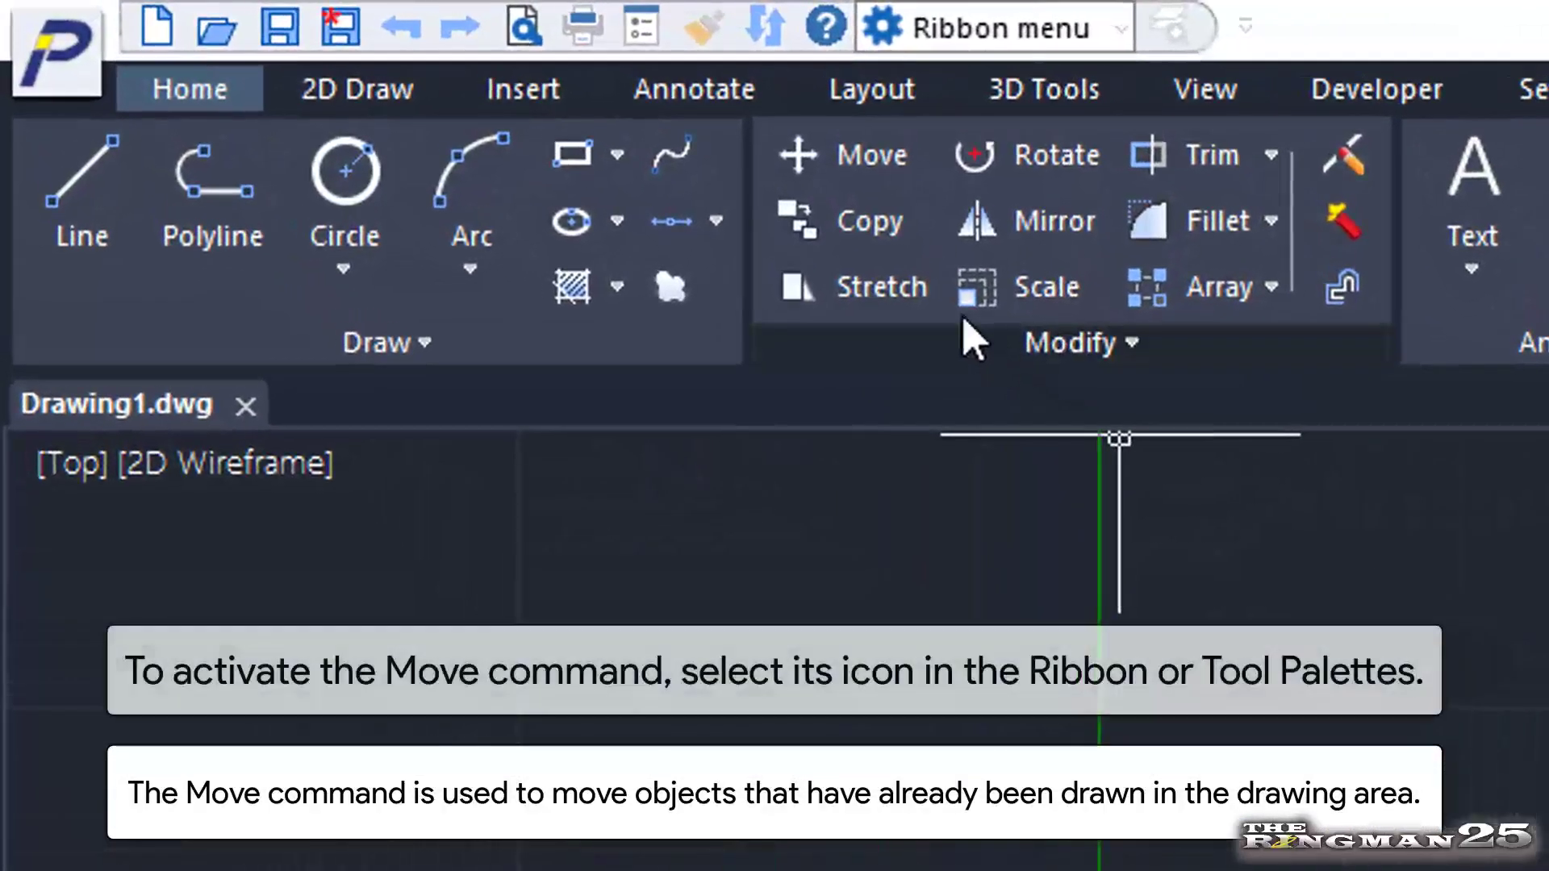
# Step: Move the rectangle up and to the right by about 147 units at 23°, using its lower-left corner as base point
pyautogui.click(862, 173)
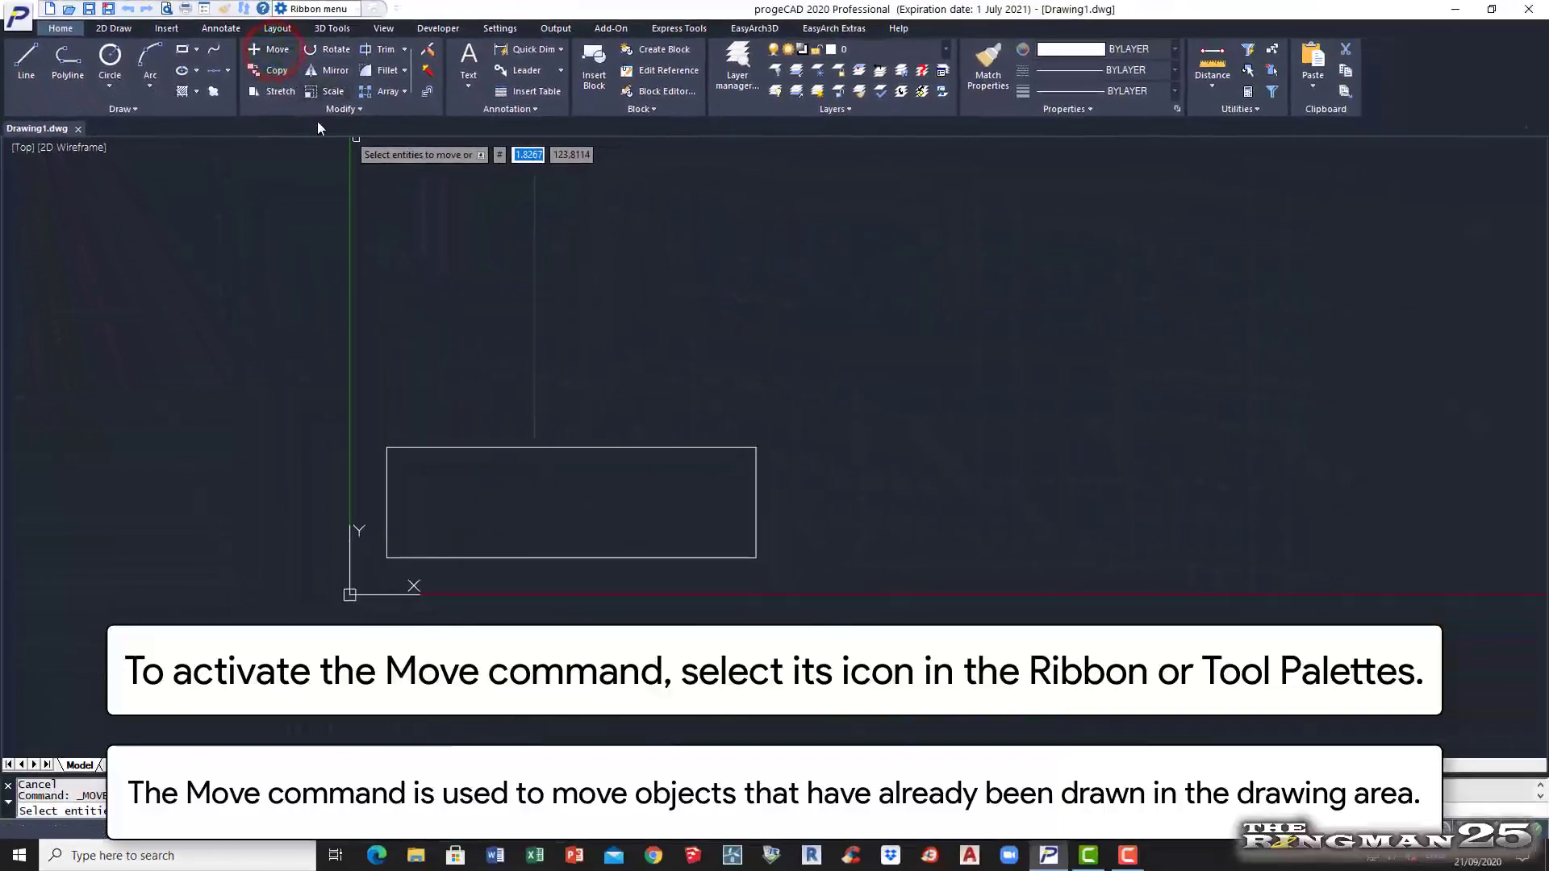
pyautogui.click(427, 445)
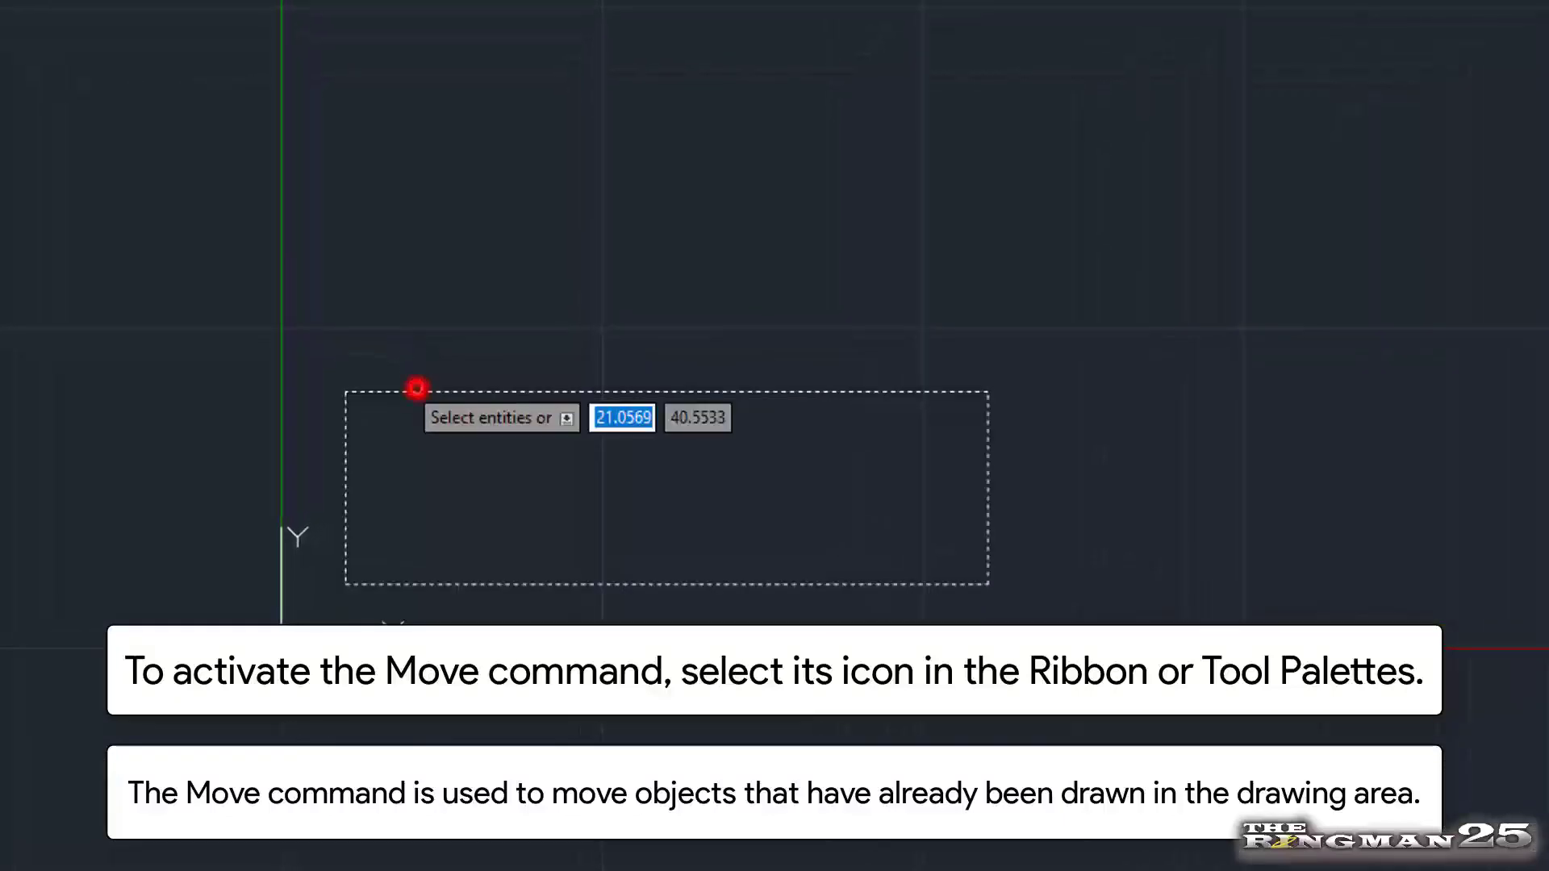
pyautogui.press('Return')
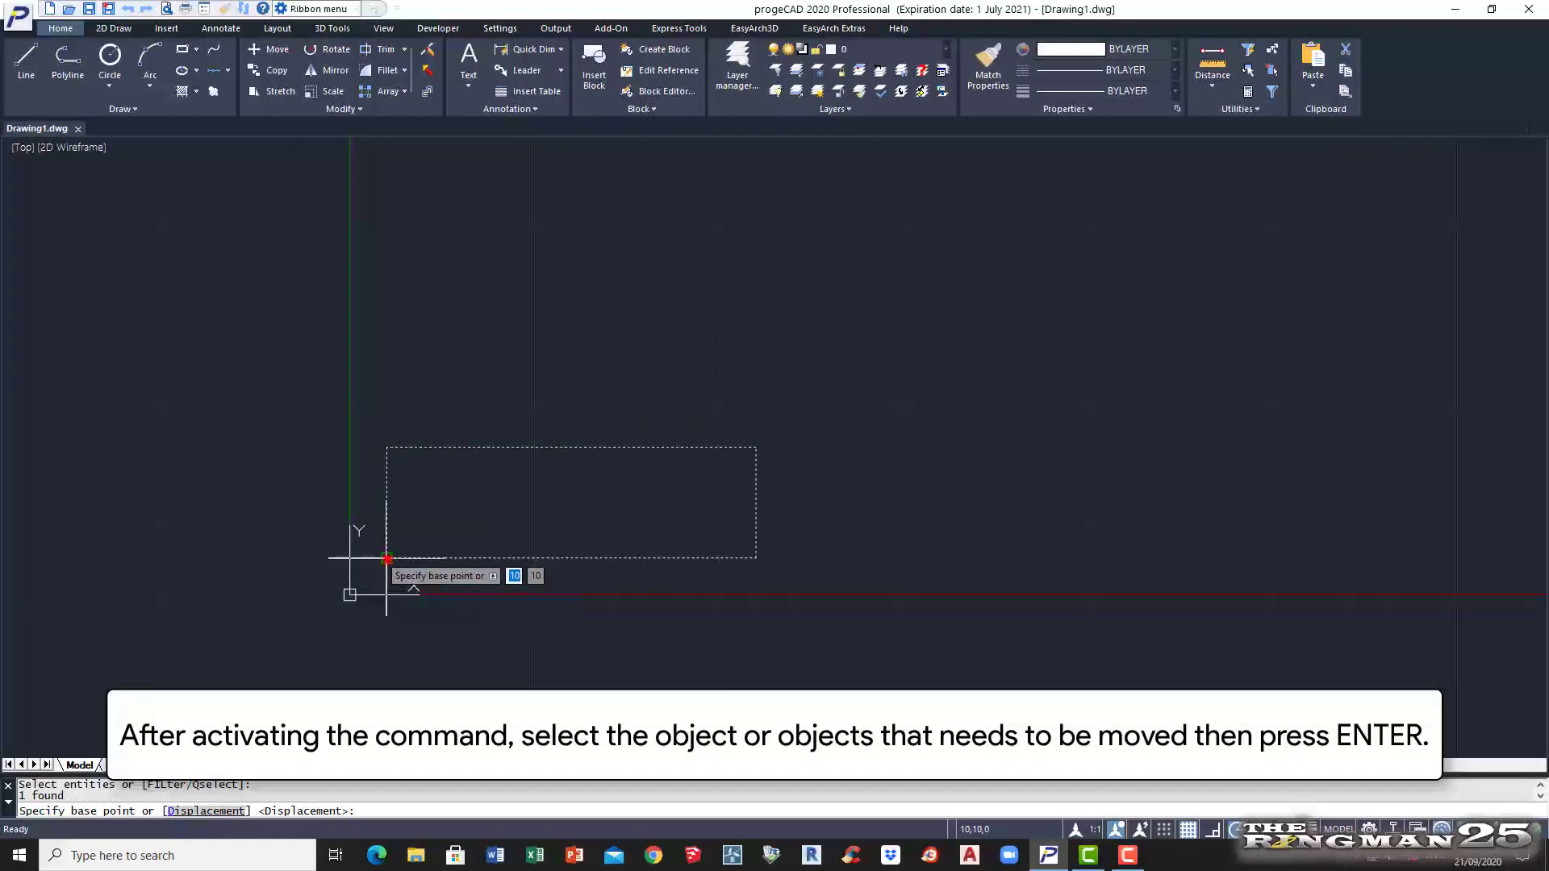
pyautogui.click(386, 557)
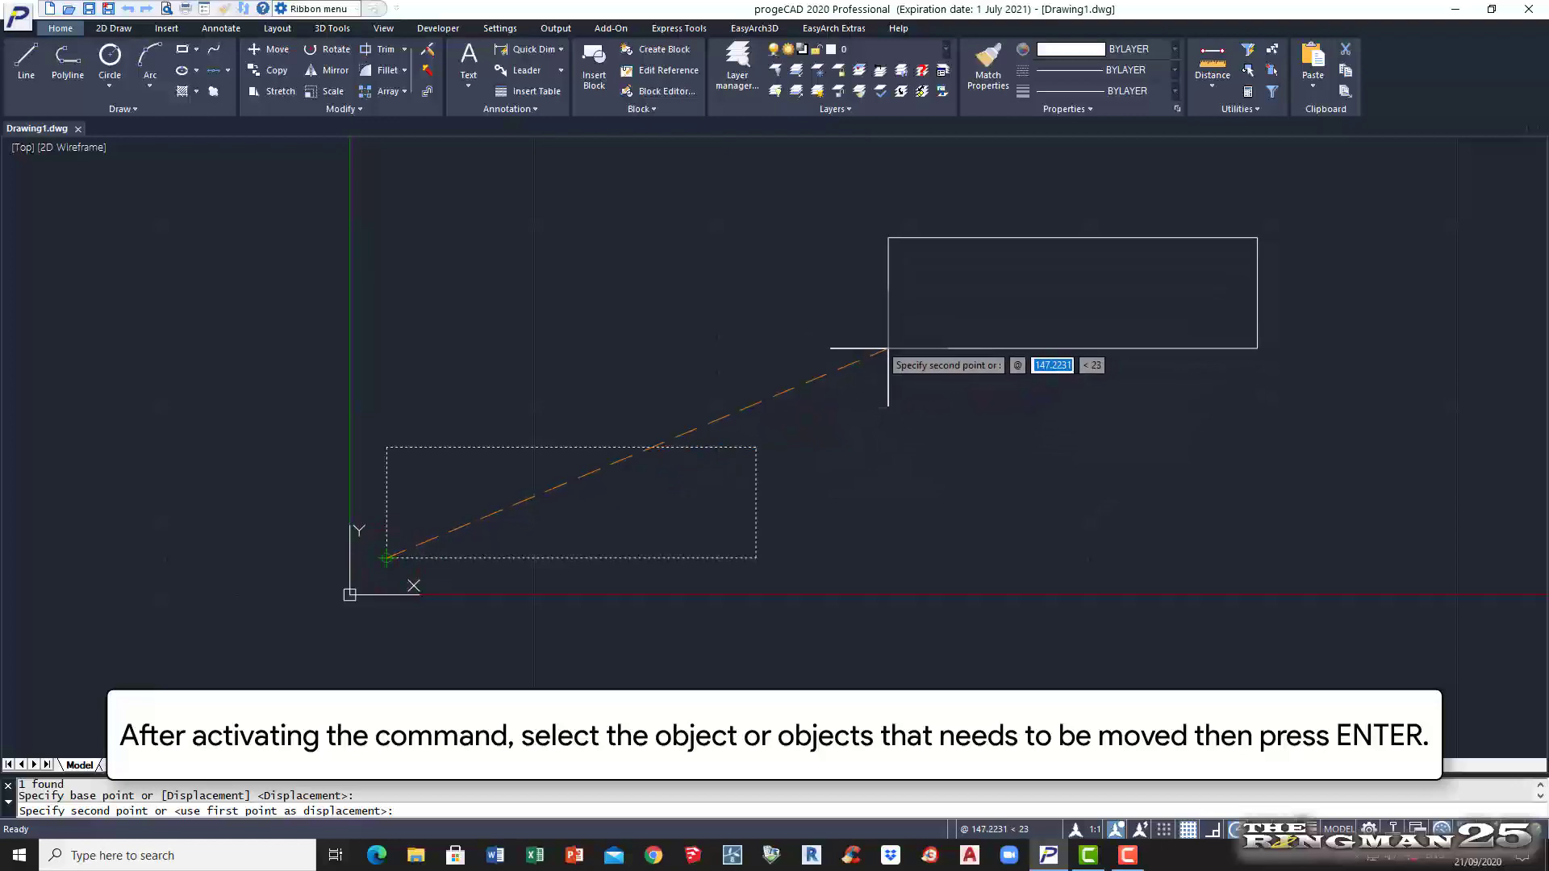
pyautogui.click(887, 348)
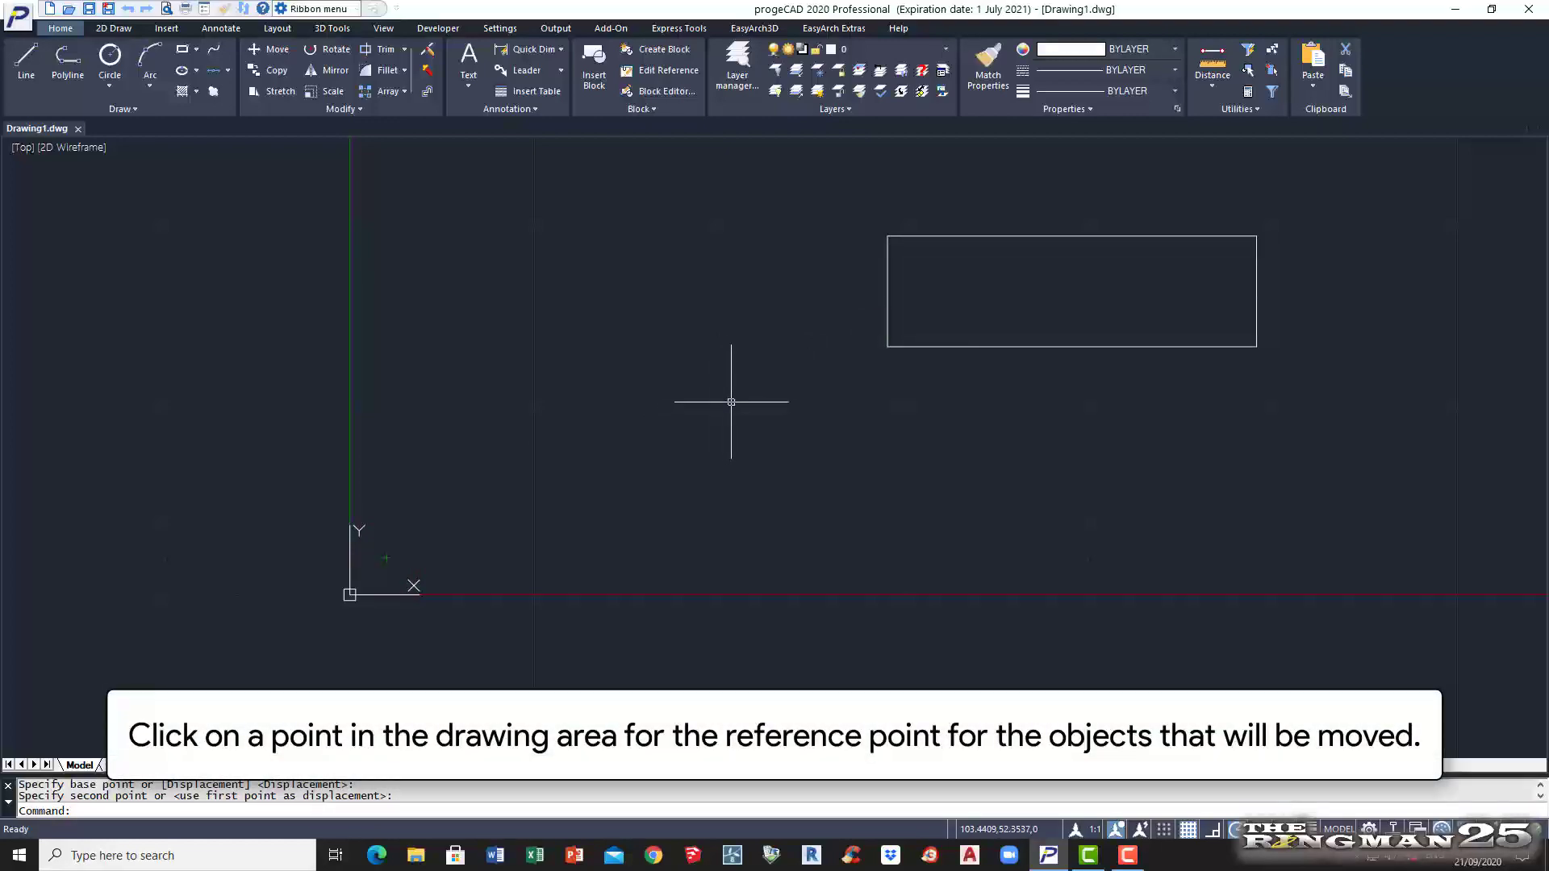
# Step: Move the rectangle back down near the origin, using a base point inside the rectangle
pyautogui.press('Return')
pyautogui.click(1121, 349)
pyautogui.rightClick(1113, 336)
pyautogui.click(1067, 287)
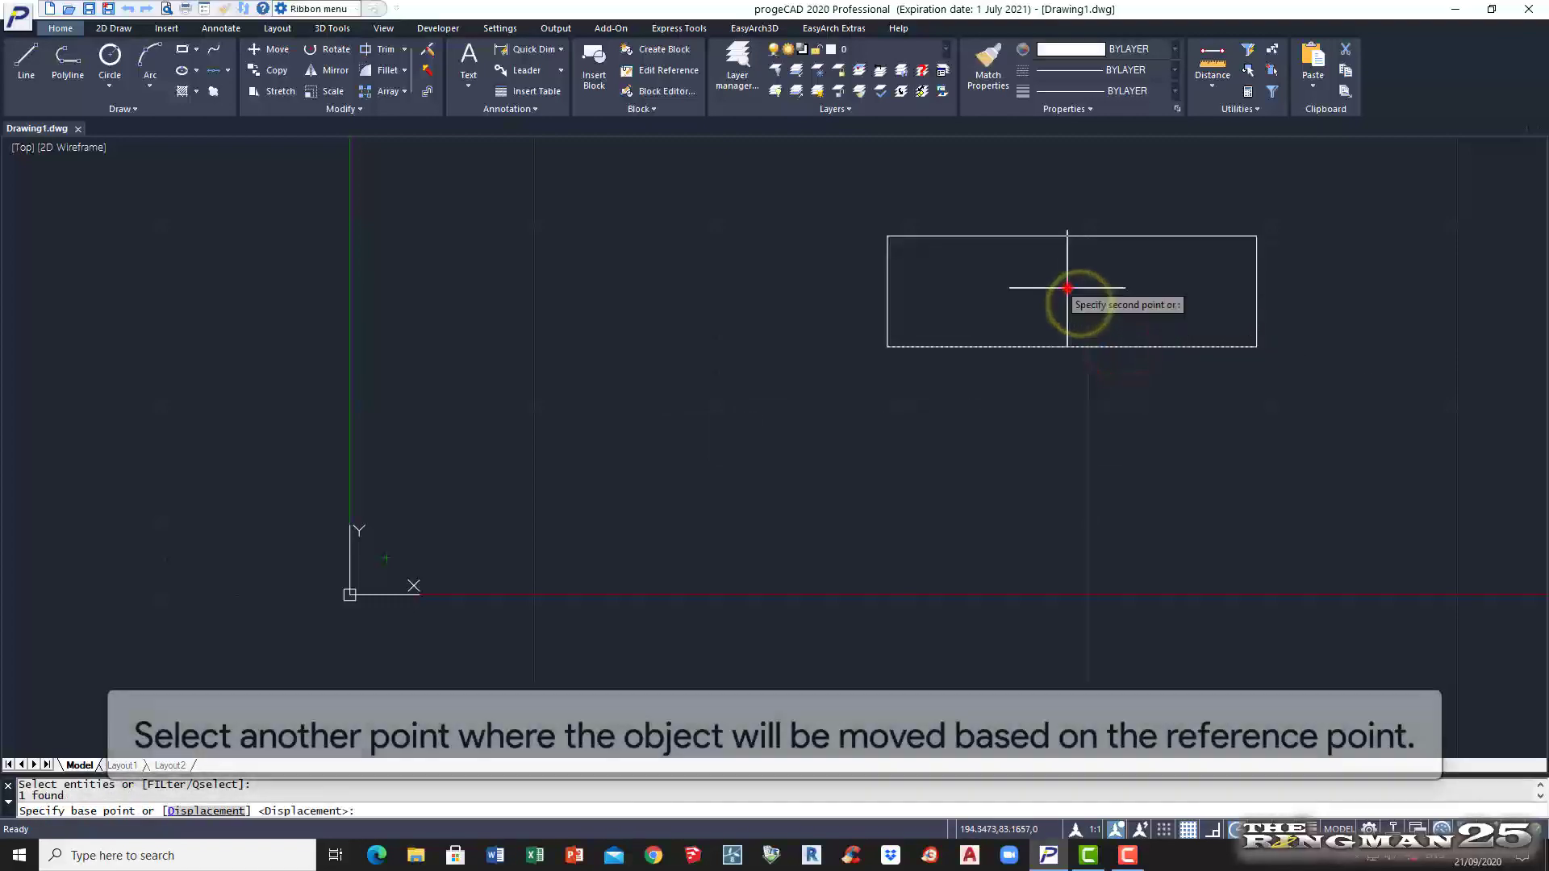
pyautogui.click(594, 498)
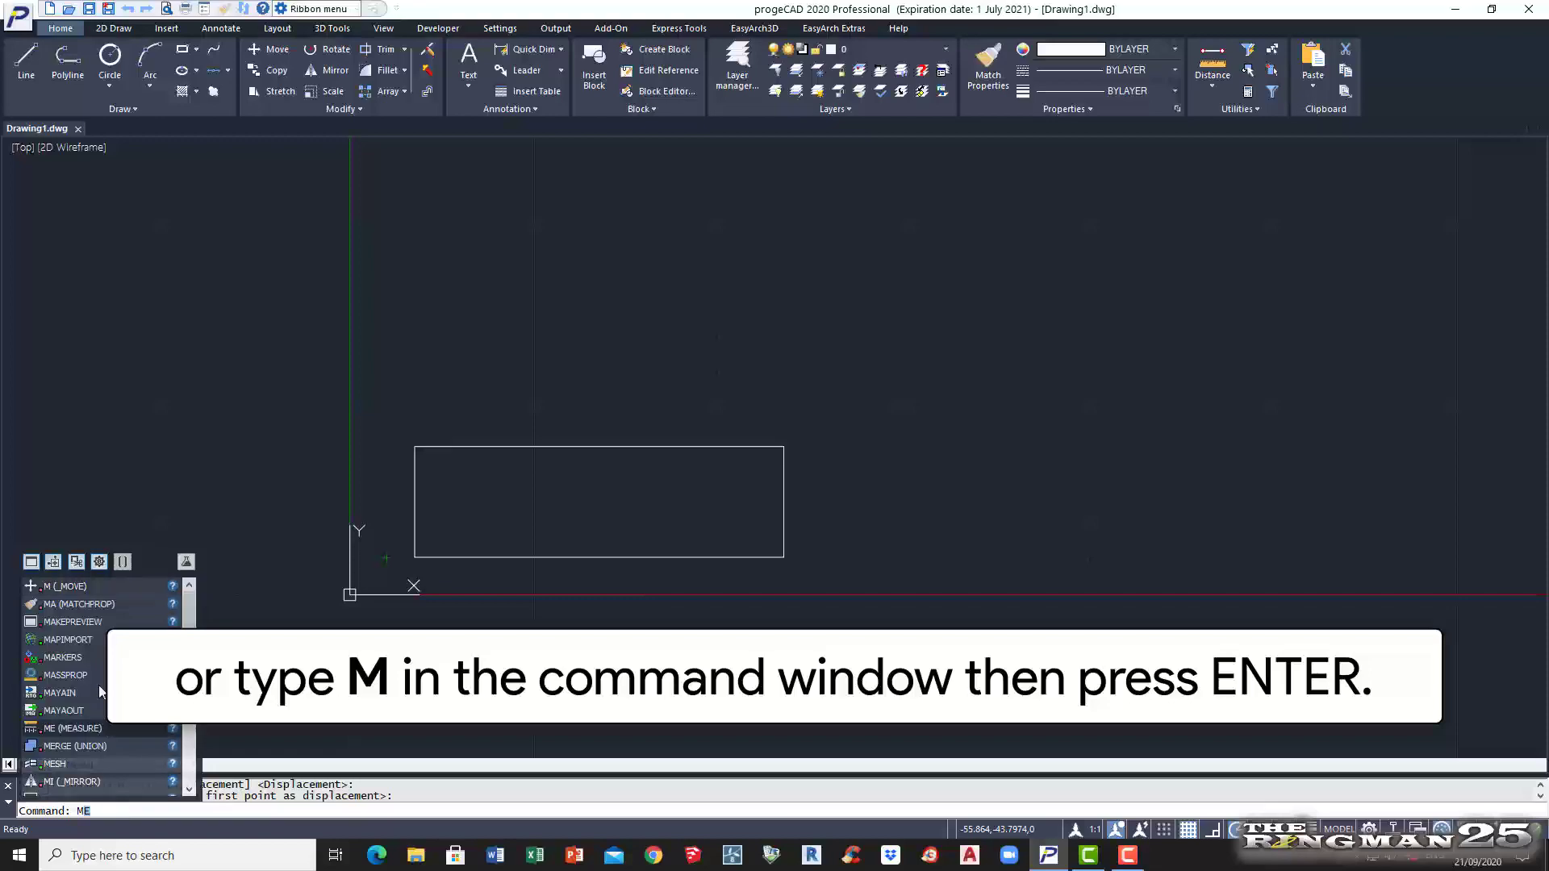
# Step: Move the rectangle up and to the right again, using its lower-left corner as base point
pyautogui.click(89, 586)
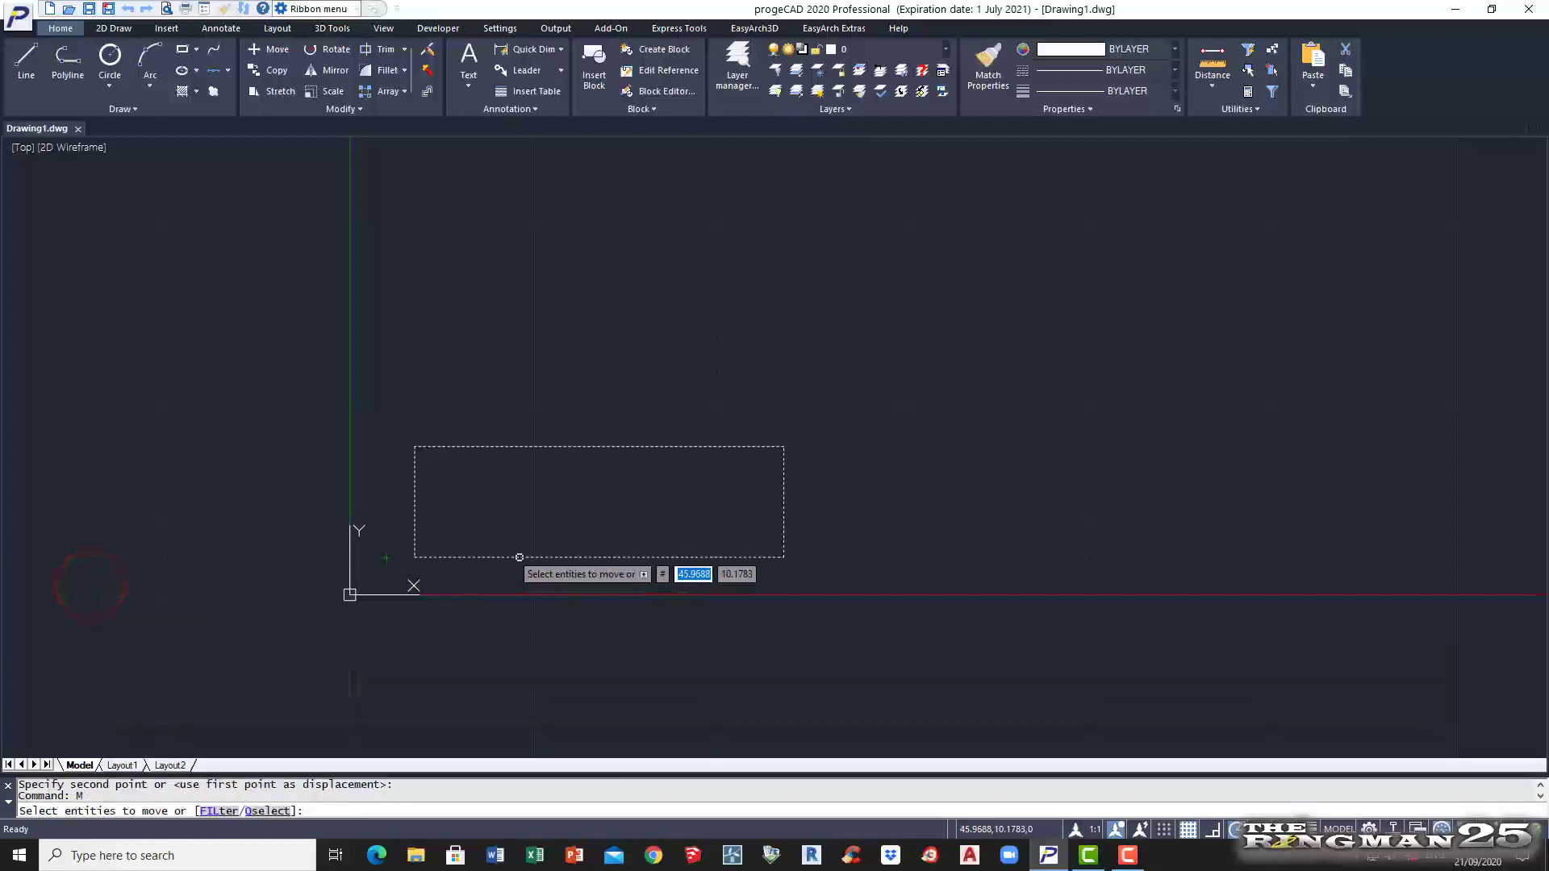
pyautogui.click(518, 557)
pyautogui.rightClick(500, 518)
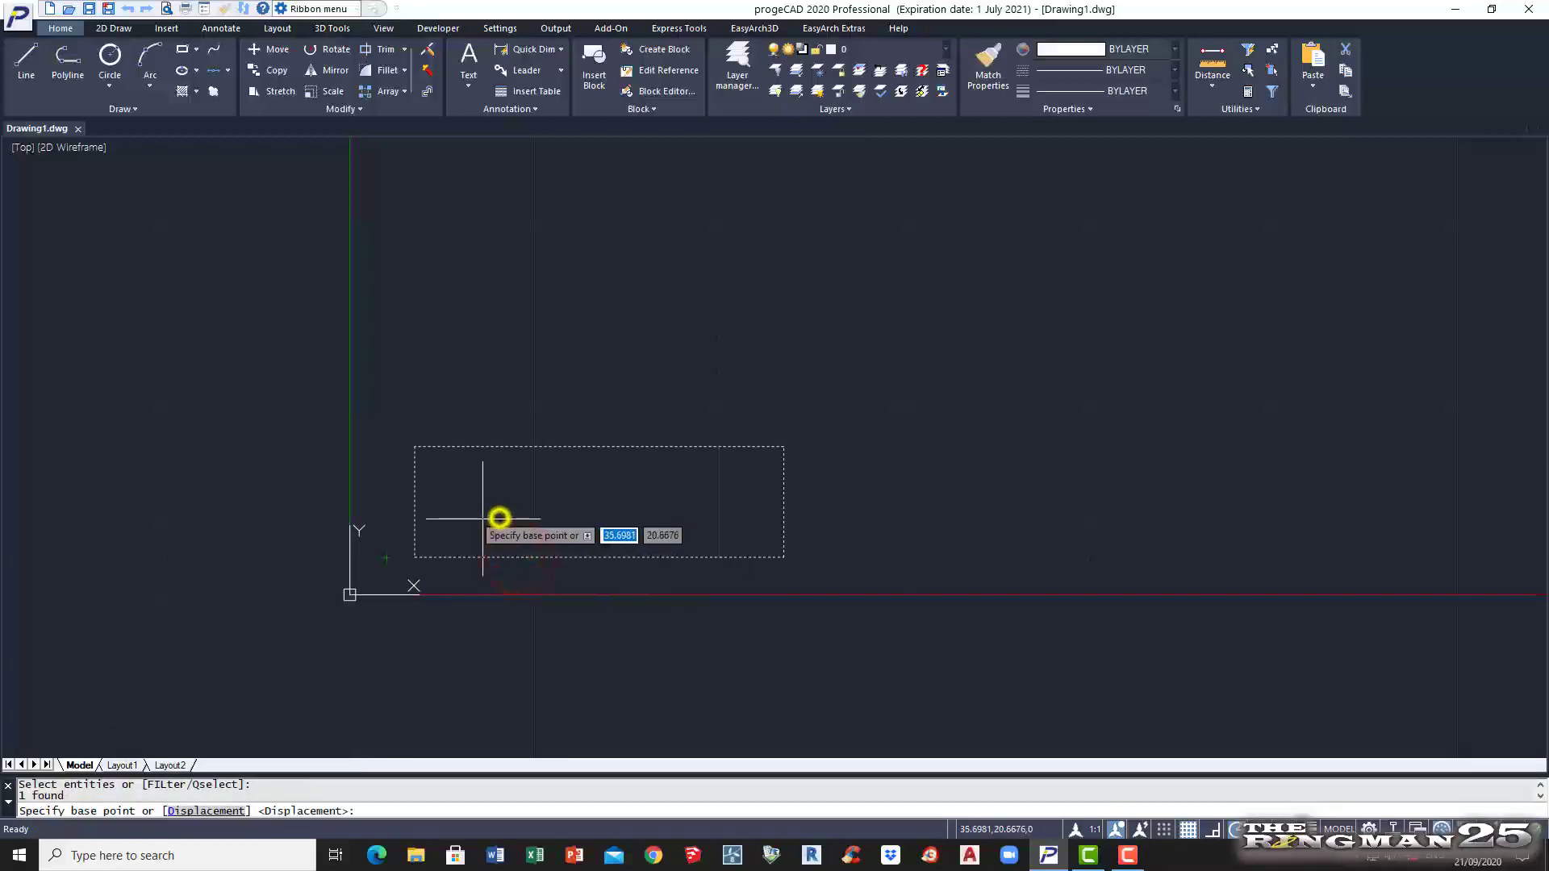
pyautogui.click(414, 557)
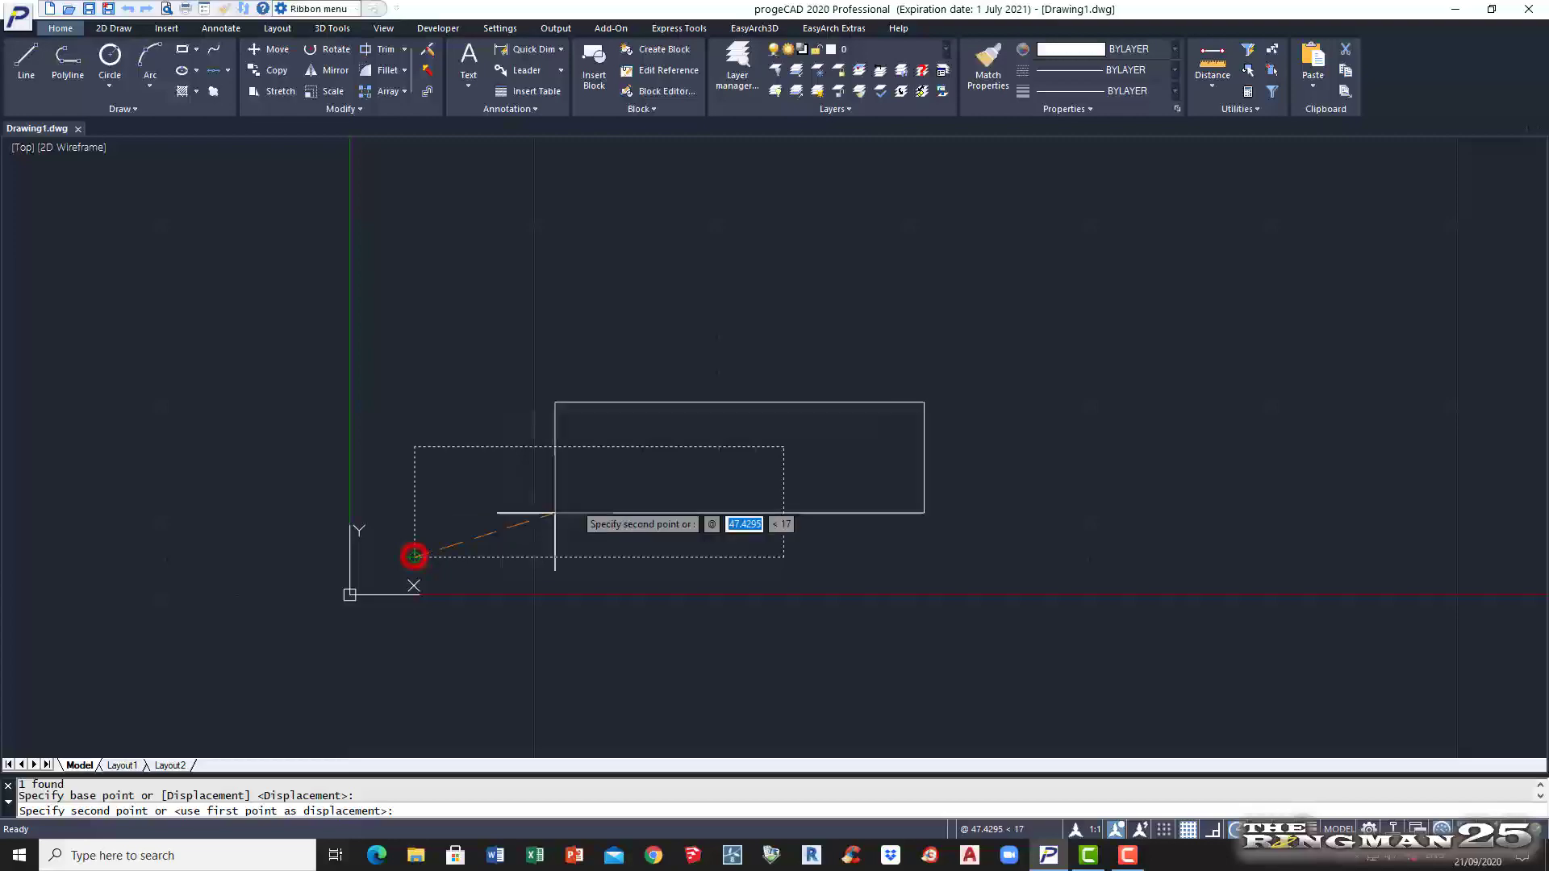
pyautogui.click(868, 337)
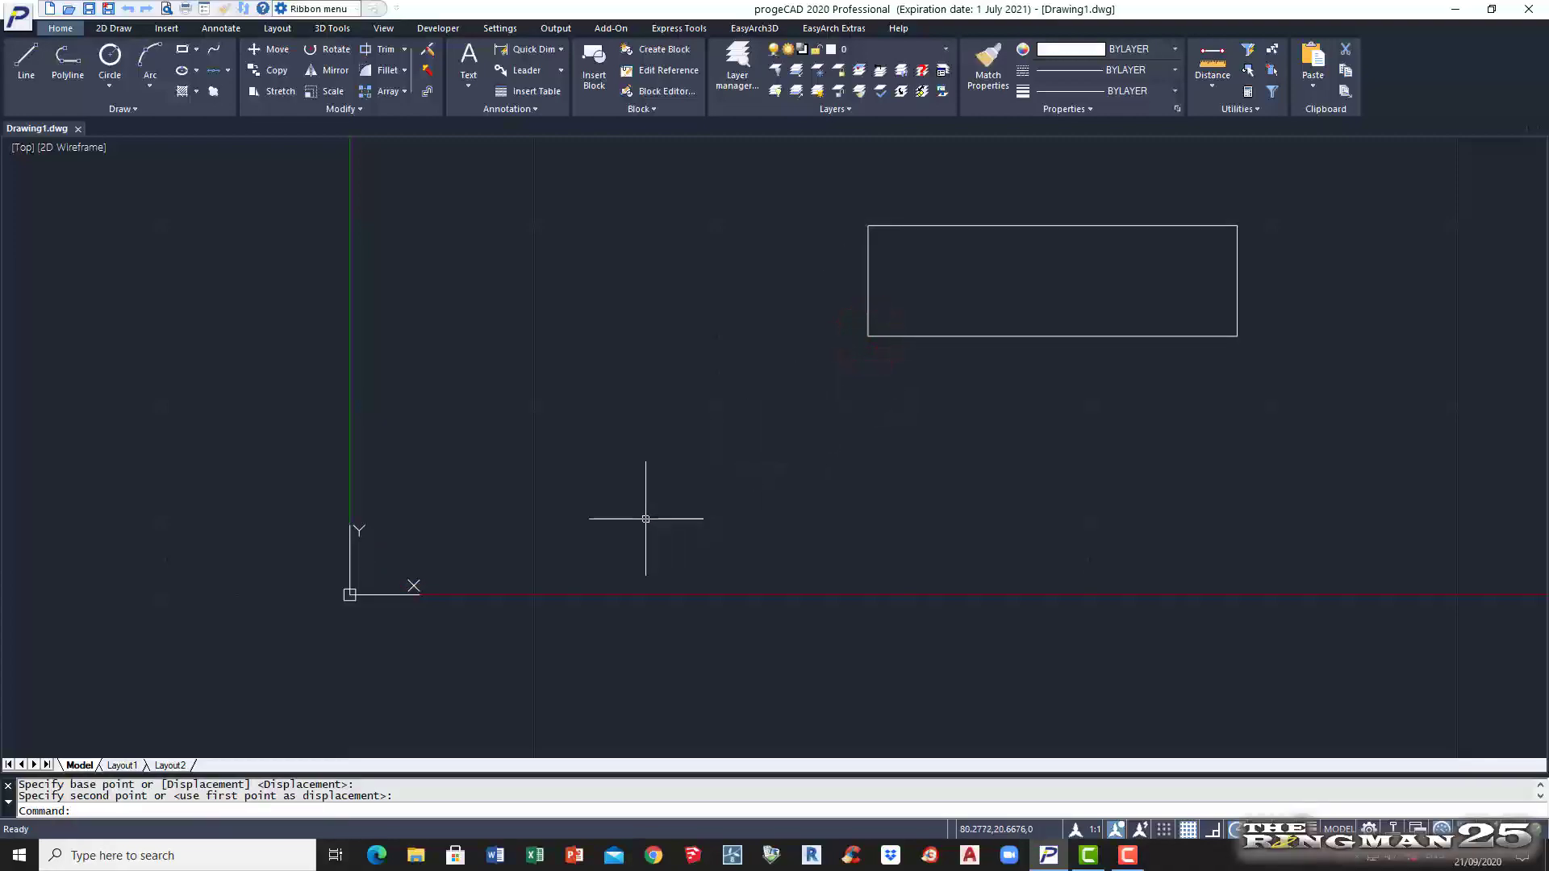
# Step: Return the rectangle to just above and right of the origin with Move, picking a base point in its interior
pyautogui.press('Return')
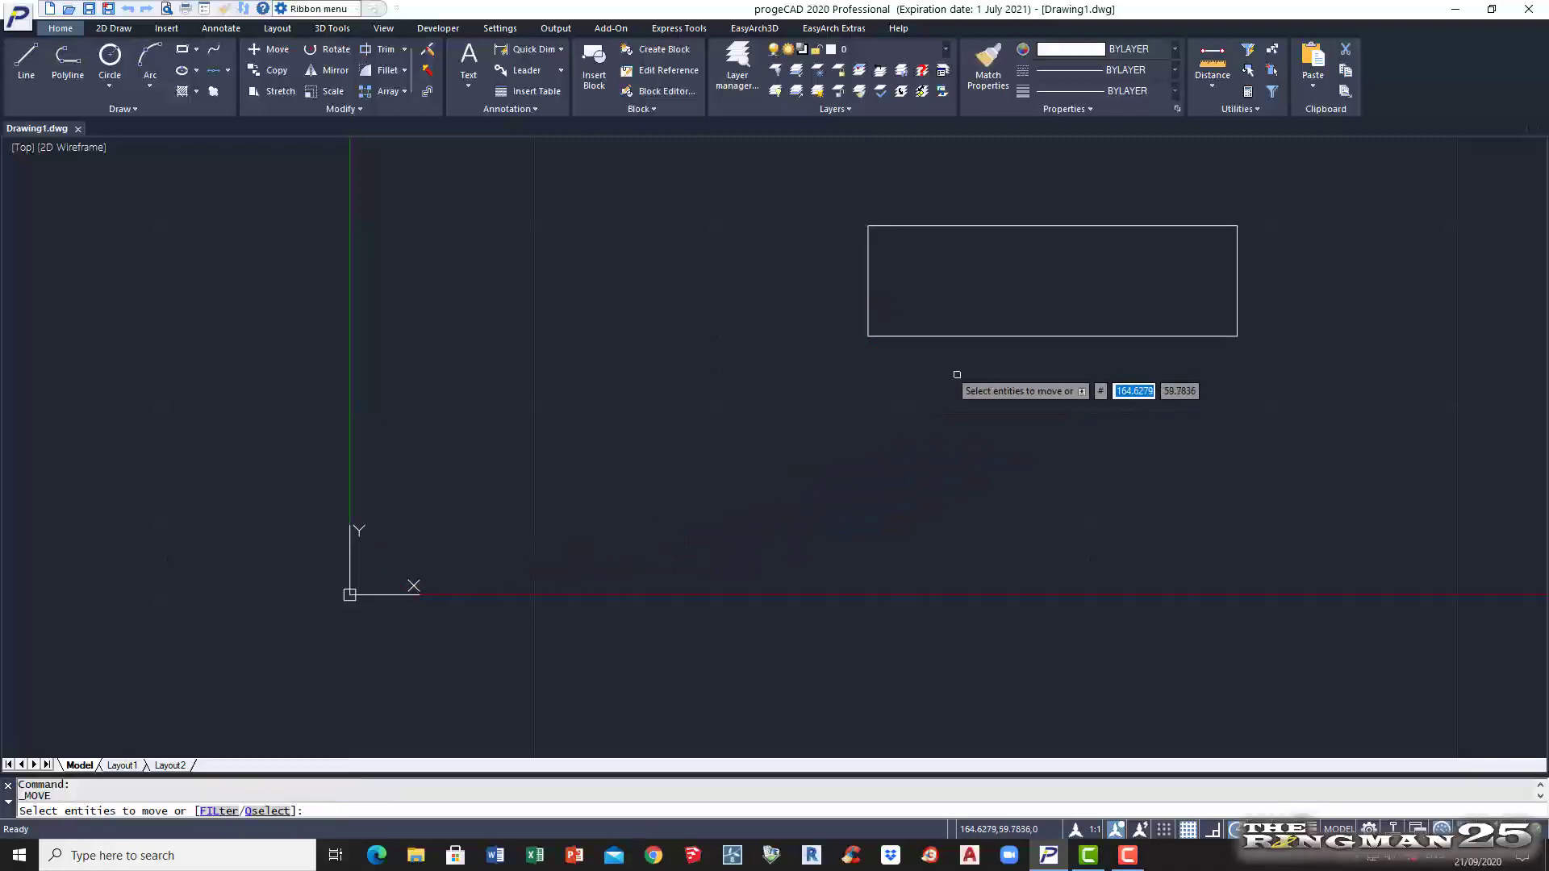
pyautogui.click(978, 338)
pyautogui.rightClick(981, 345)
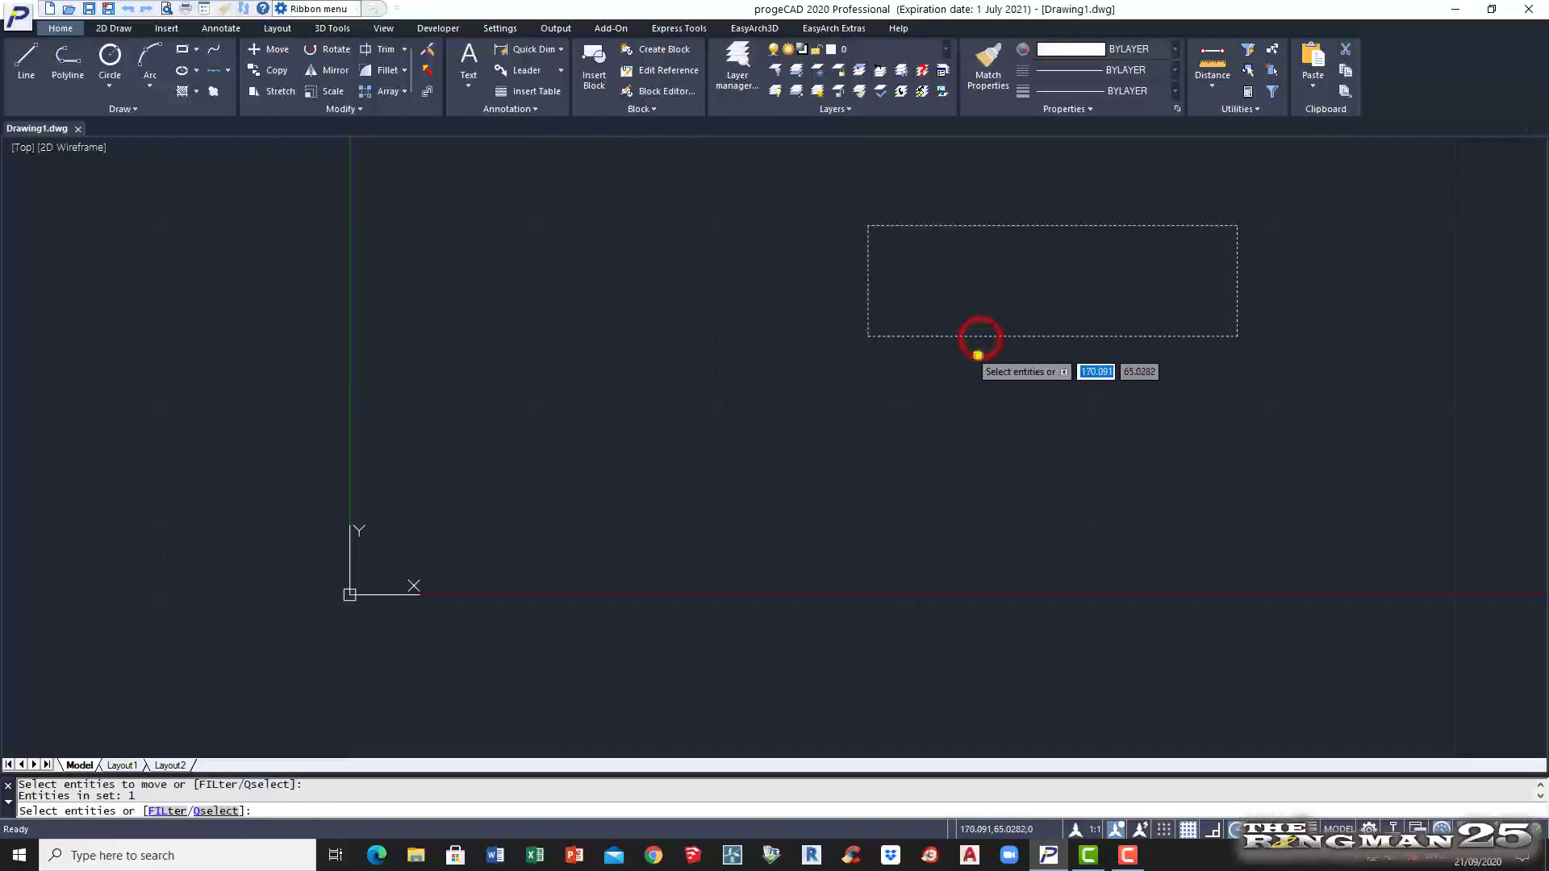
pyautogui.click(1043, 276)
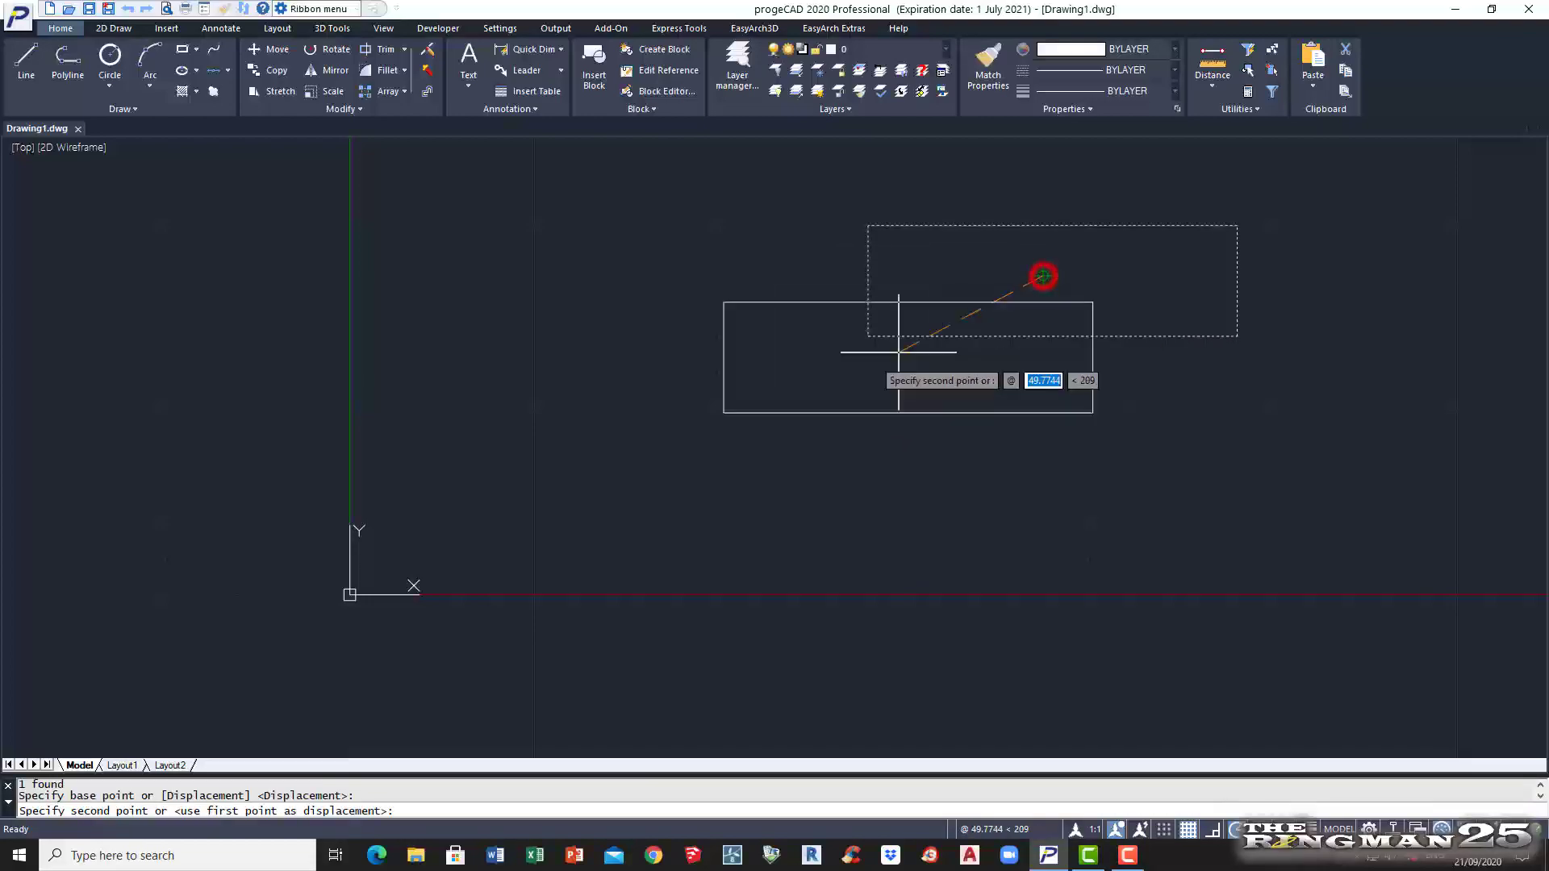
pyautogui.click(575, 494)
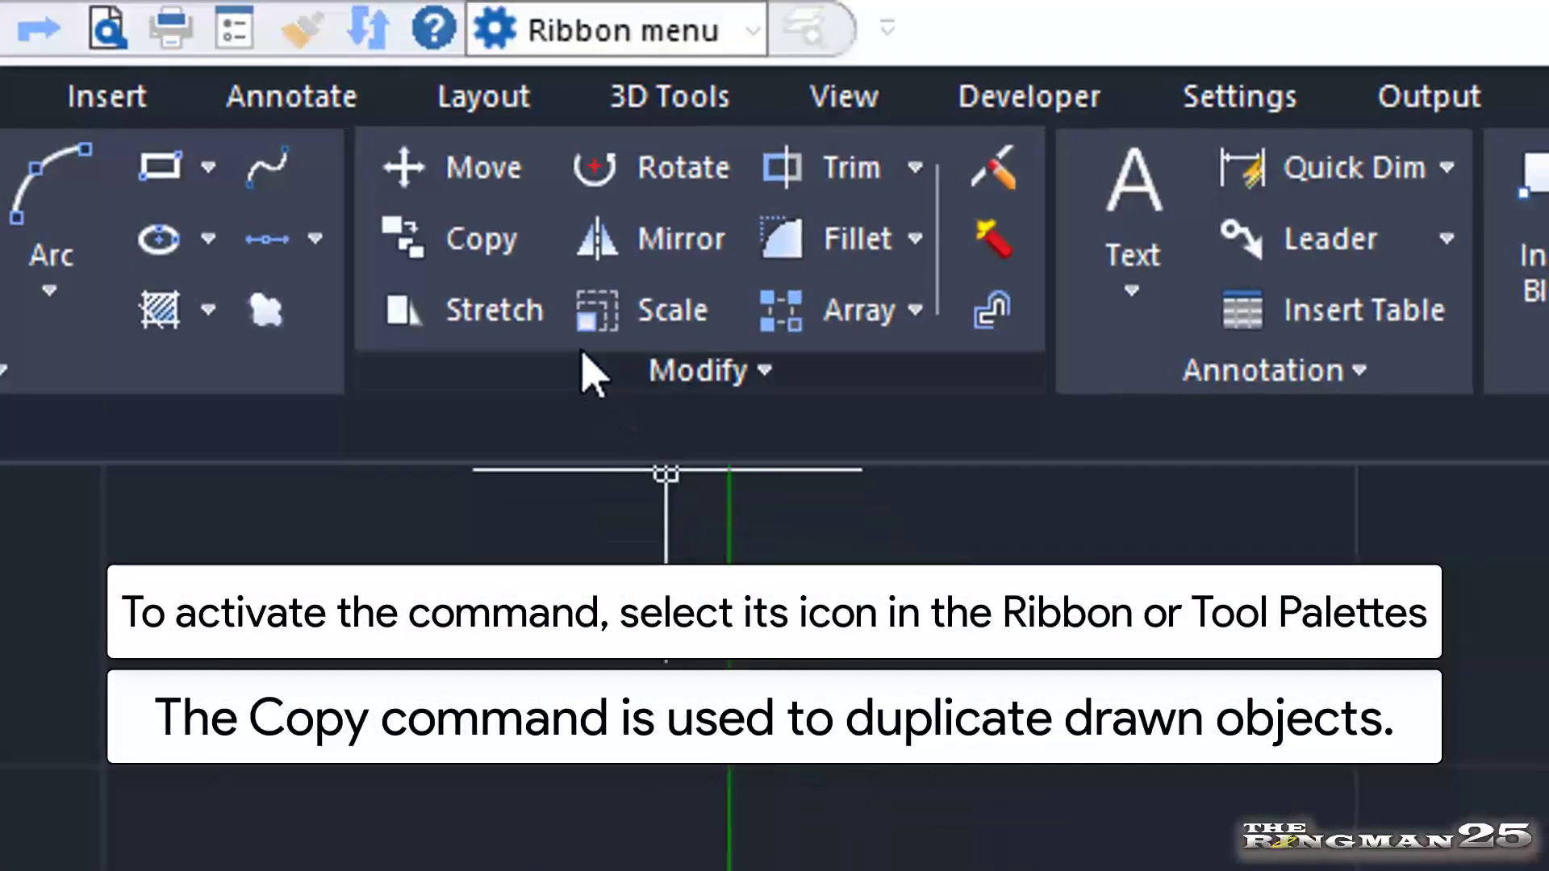
# Step: Copy the rectangle twice straight up from its lower-left corner, stacking both copies edge to edge above the original
pyautogui.click(516, 266)
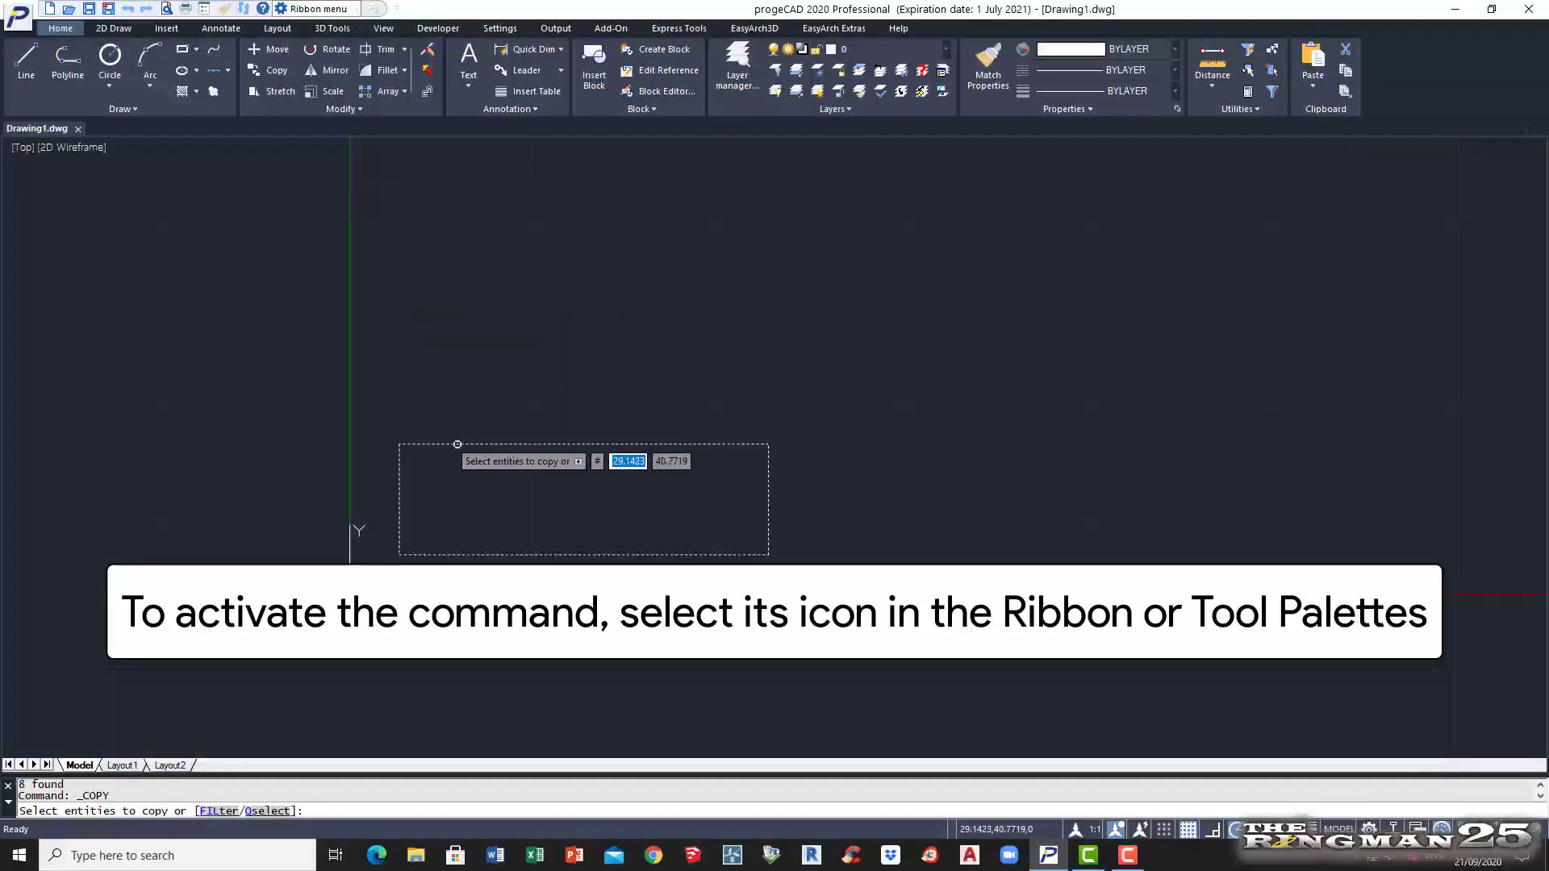
pyautogui.click(458, 445)
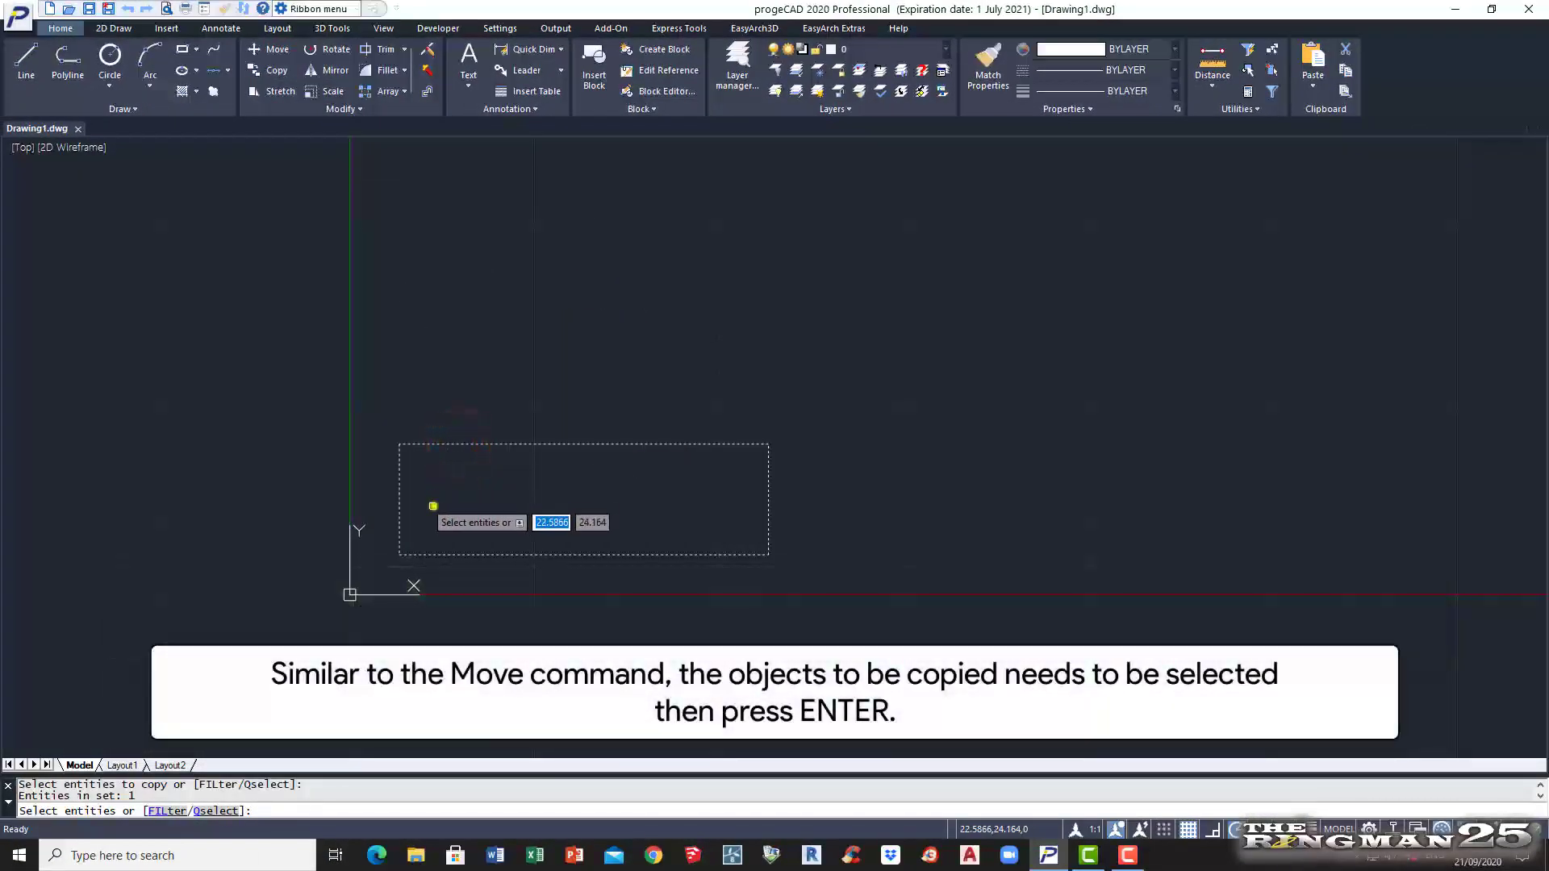
pyautogui.press('Return')
pyautogui.click(399, 553)
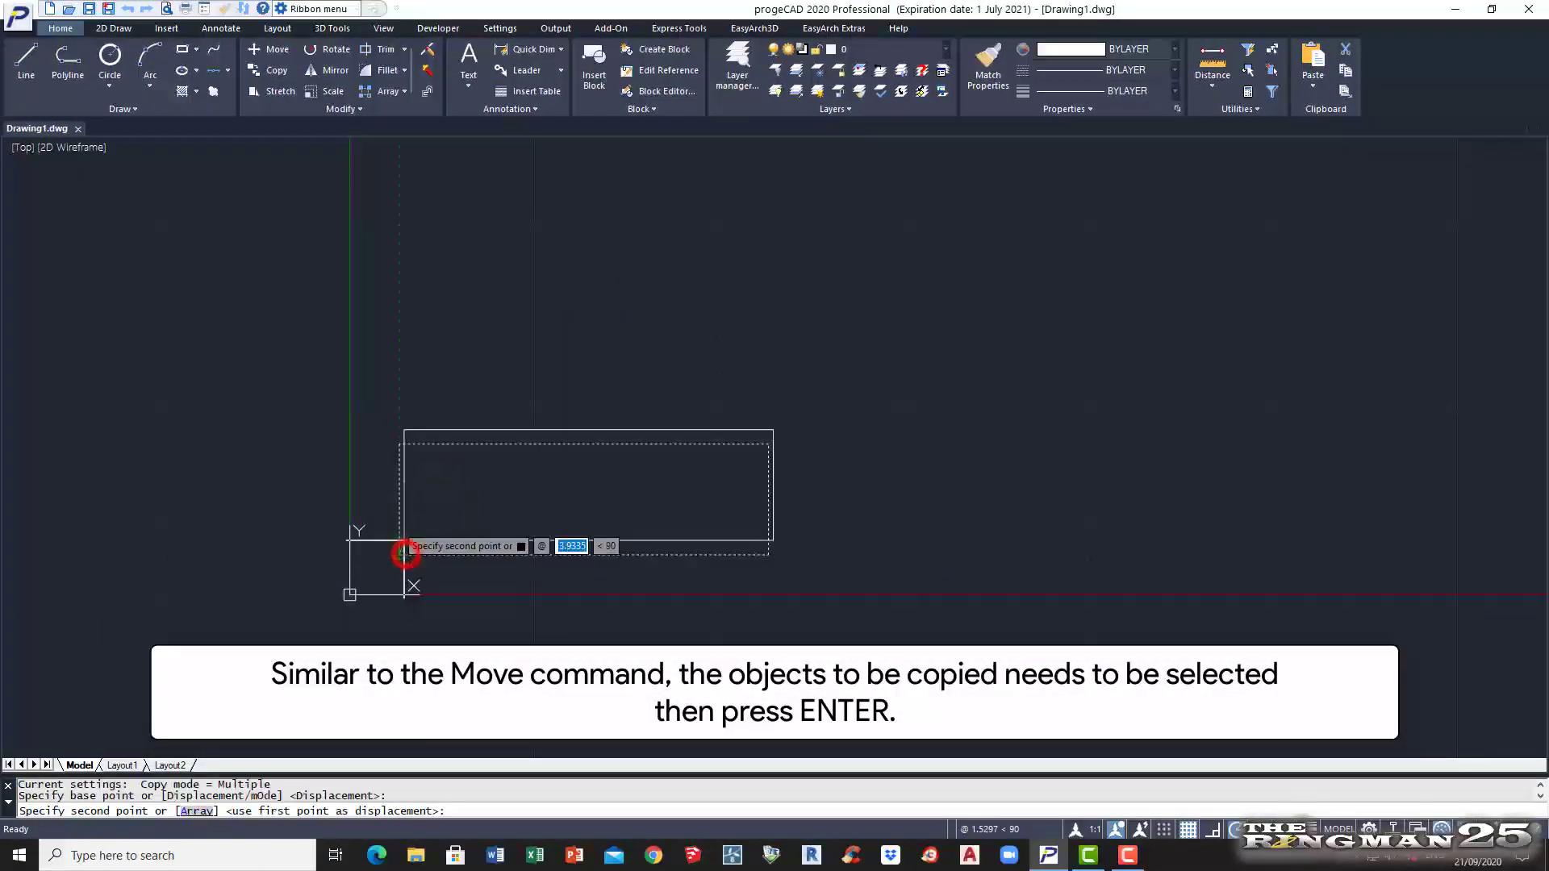
pyautogui.click(399, 445)
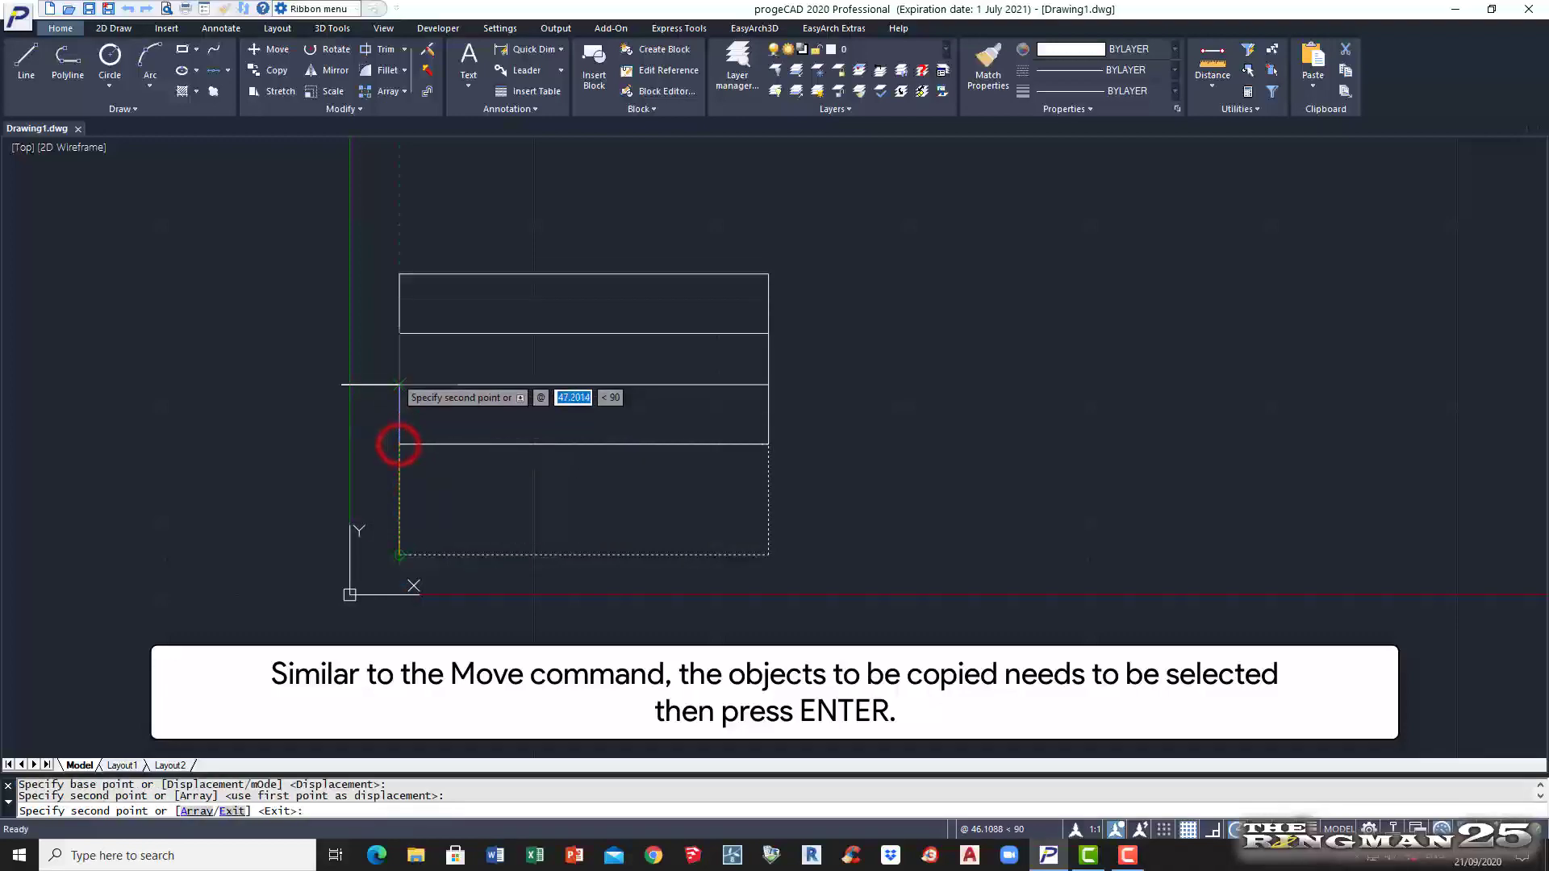
pyautogui.click(399, 333)
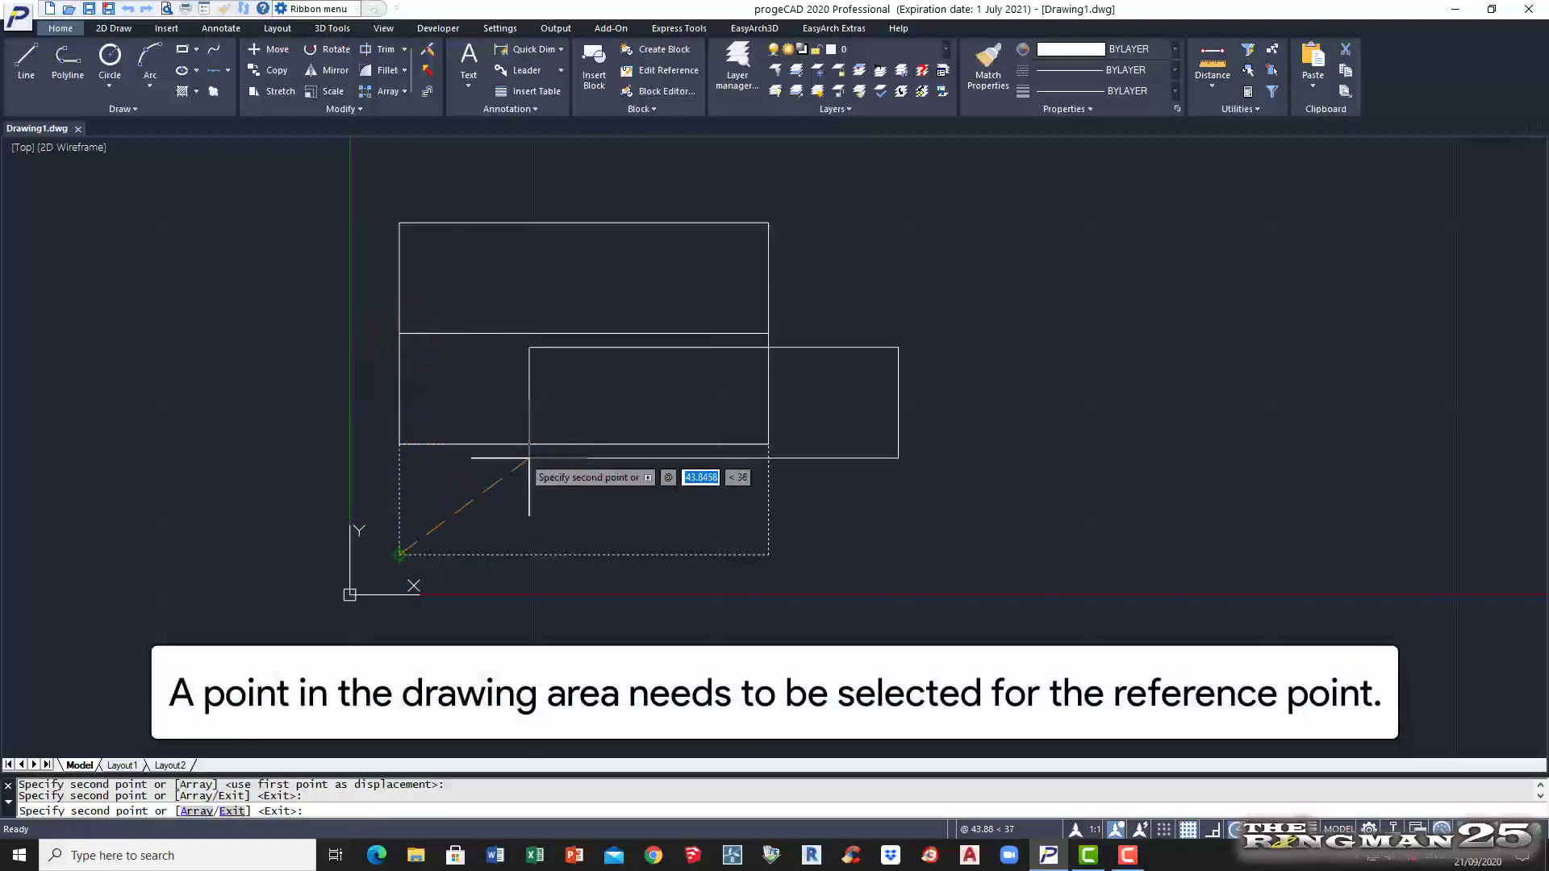
pyautogui.press('Return')
# Step: Copy the three stacked rectangles 100 units to the right, from their upper-left corner to their upper-right corner
pyautogui.press('Return')
pyautogui.click(558, 579)
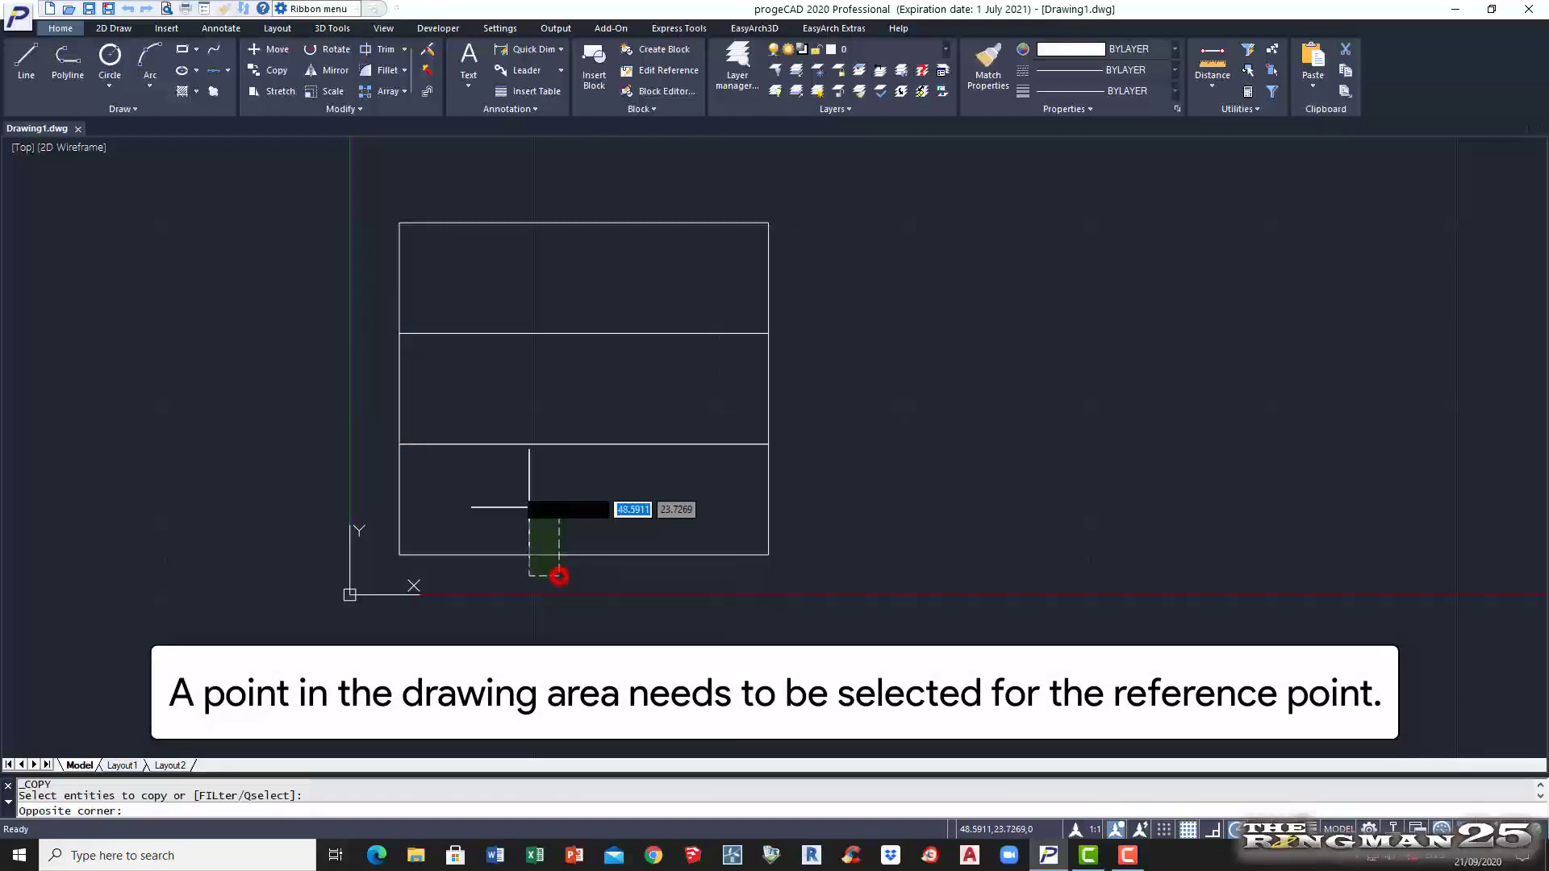
pyautogui.click(468, 191)
pyautogui.rightClick(468, 191)
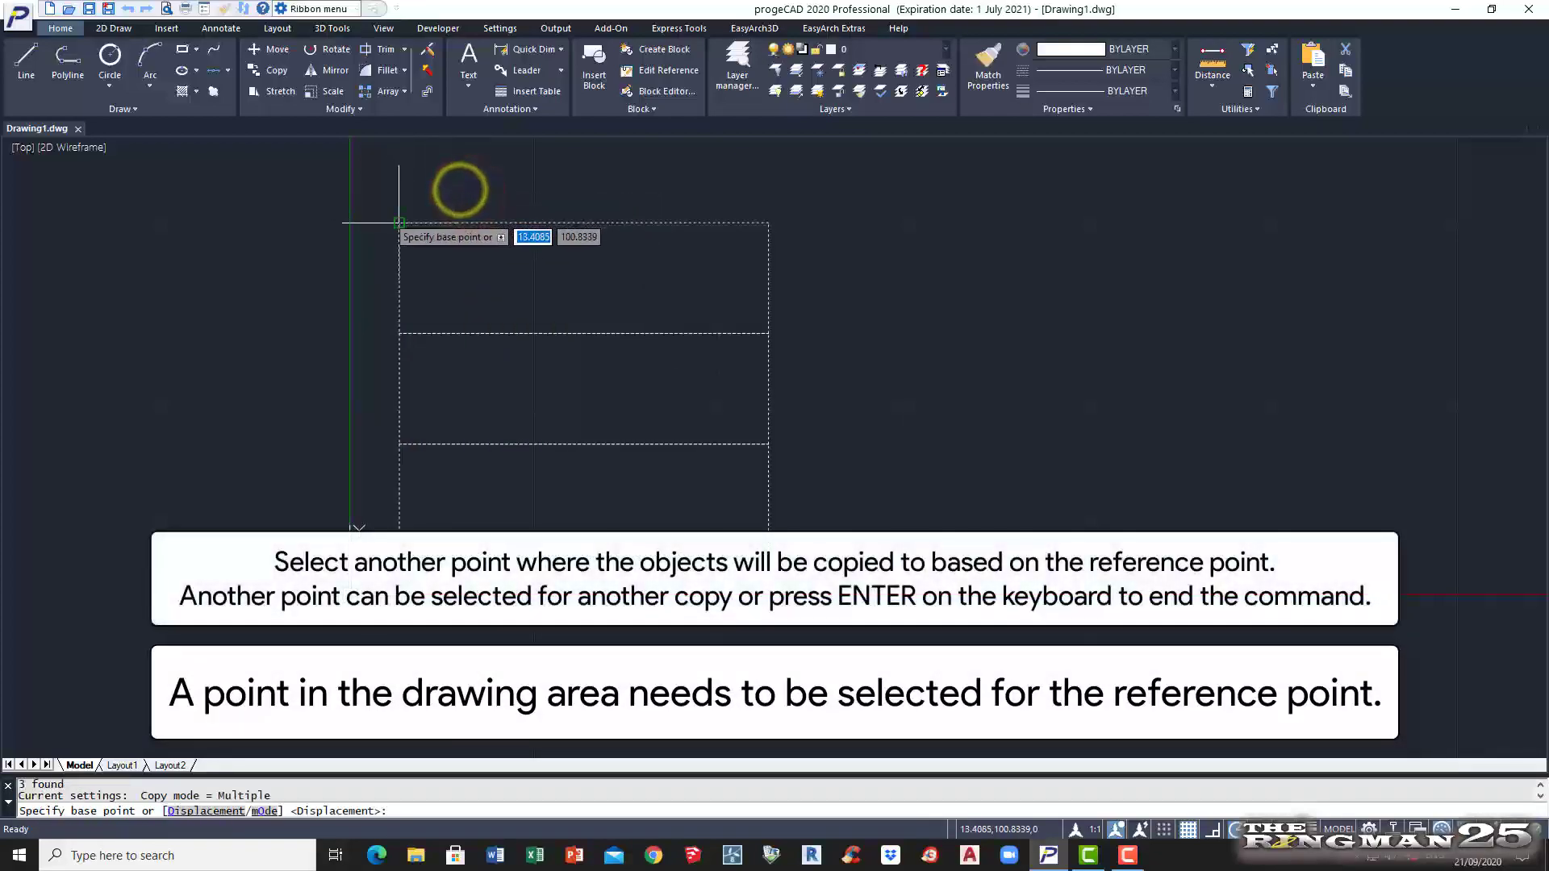
pyautogui.click(399, 223)
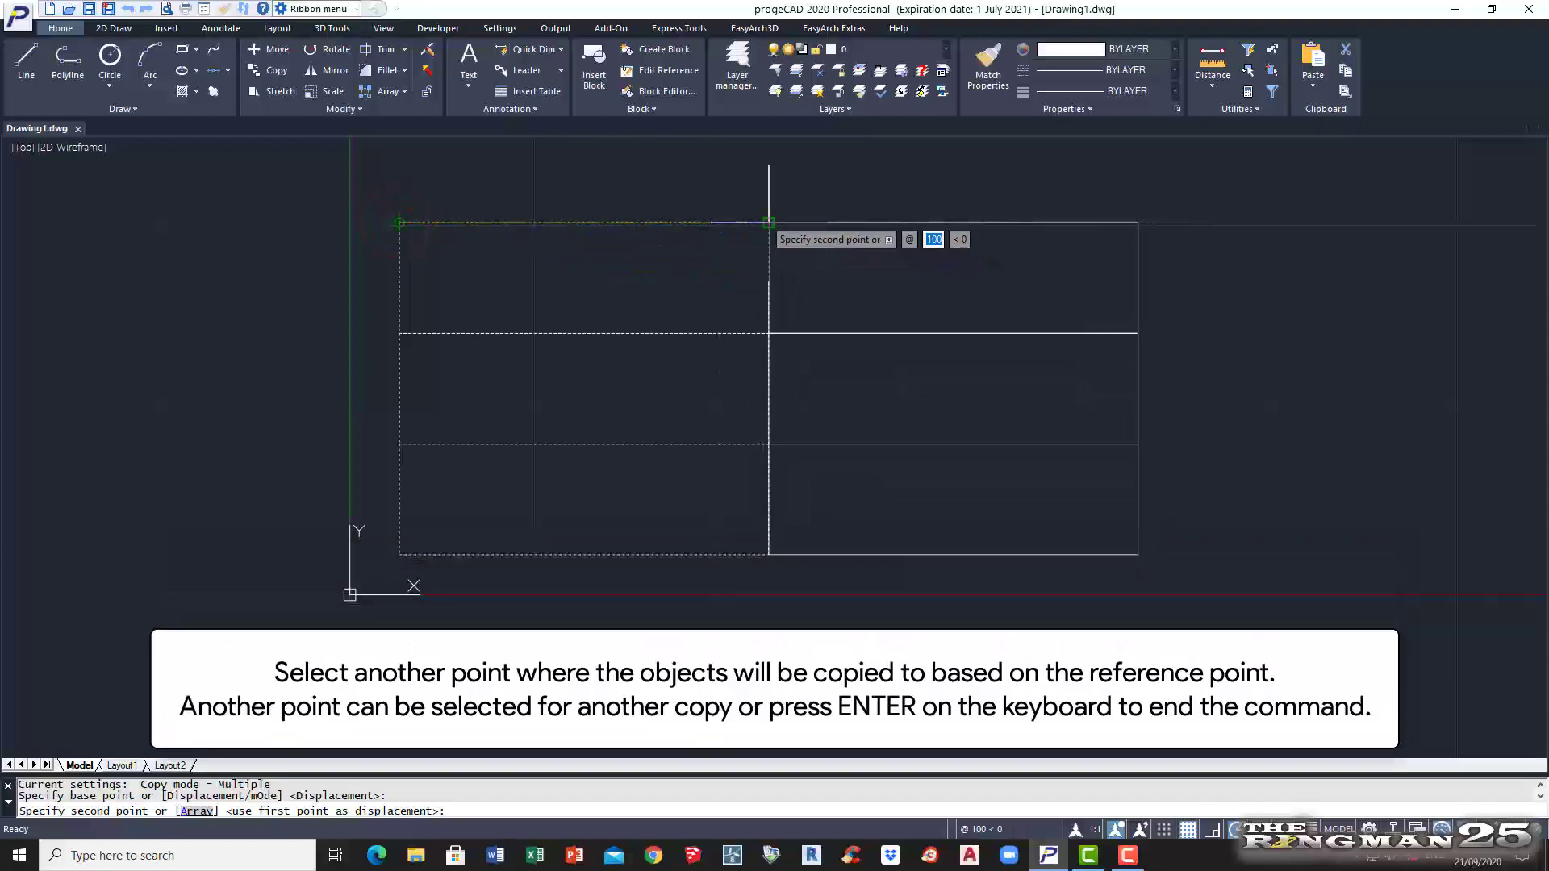
pyautogui.click(769, 223)
pyautogui.press('Return')
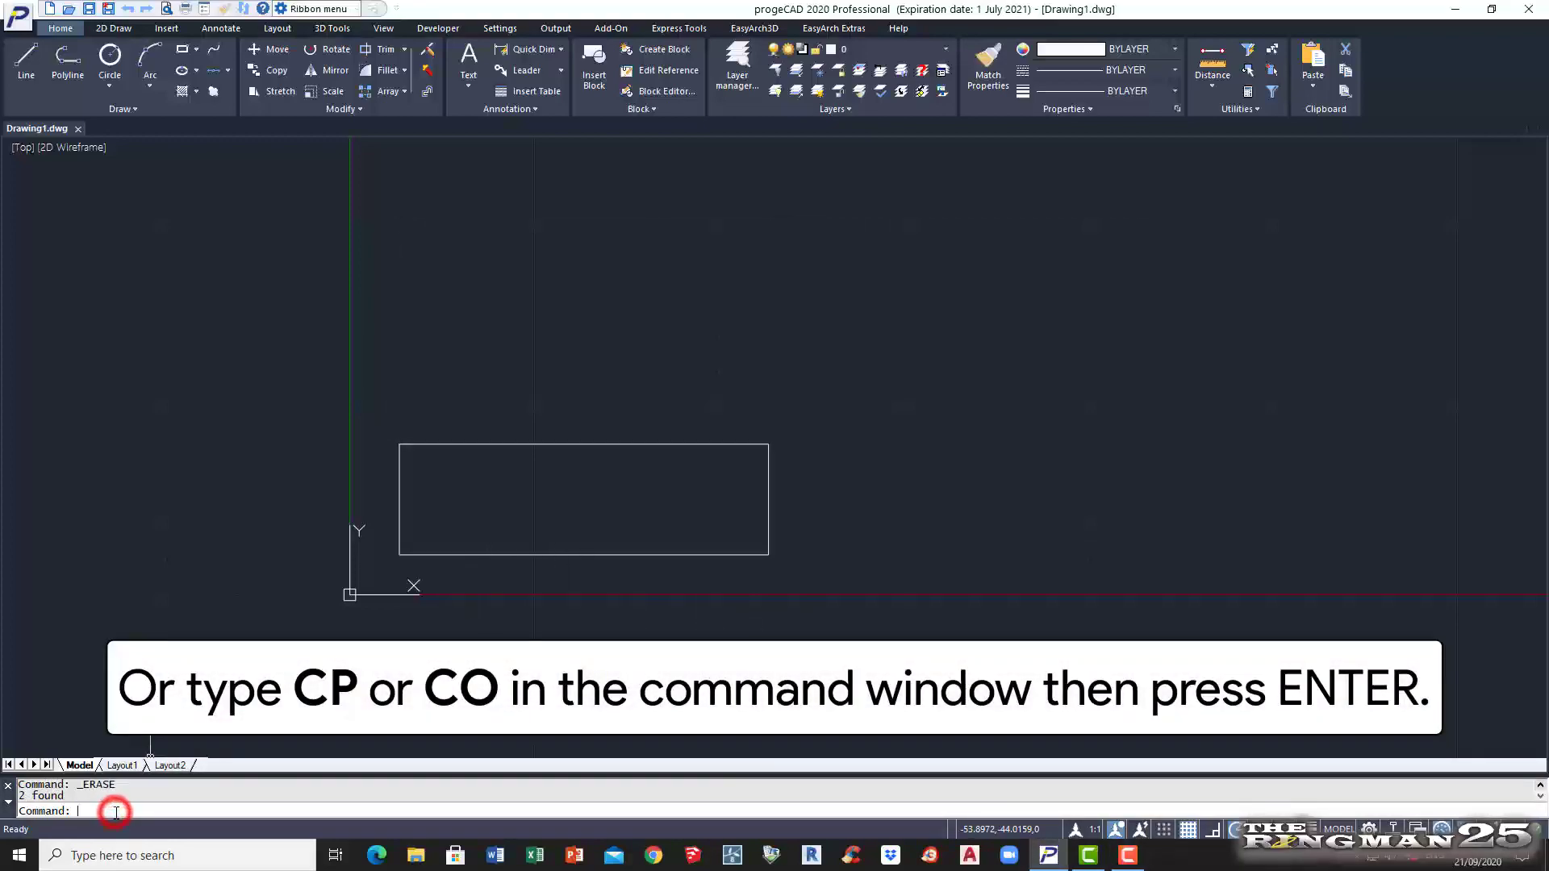
# Step: Use the CP command to stack two copies of the rectangle directly above it, the upper one 60 units up
pyautogui.write('P')
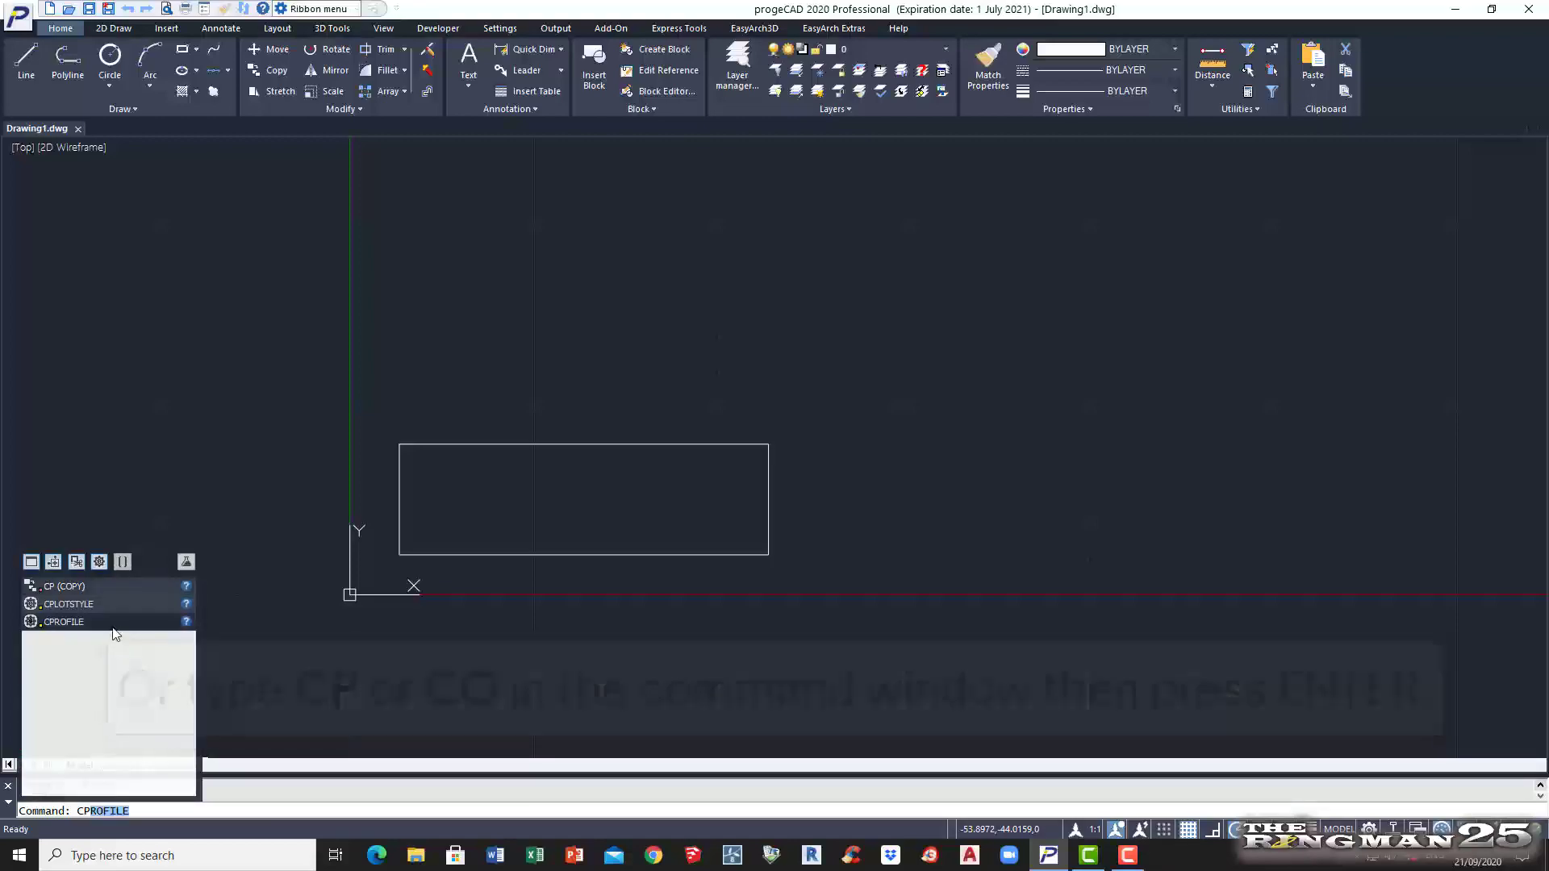
pyautogui.click(109, 589)
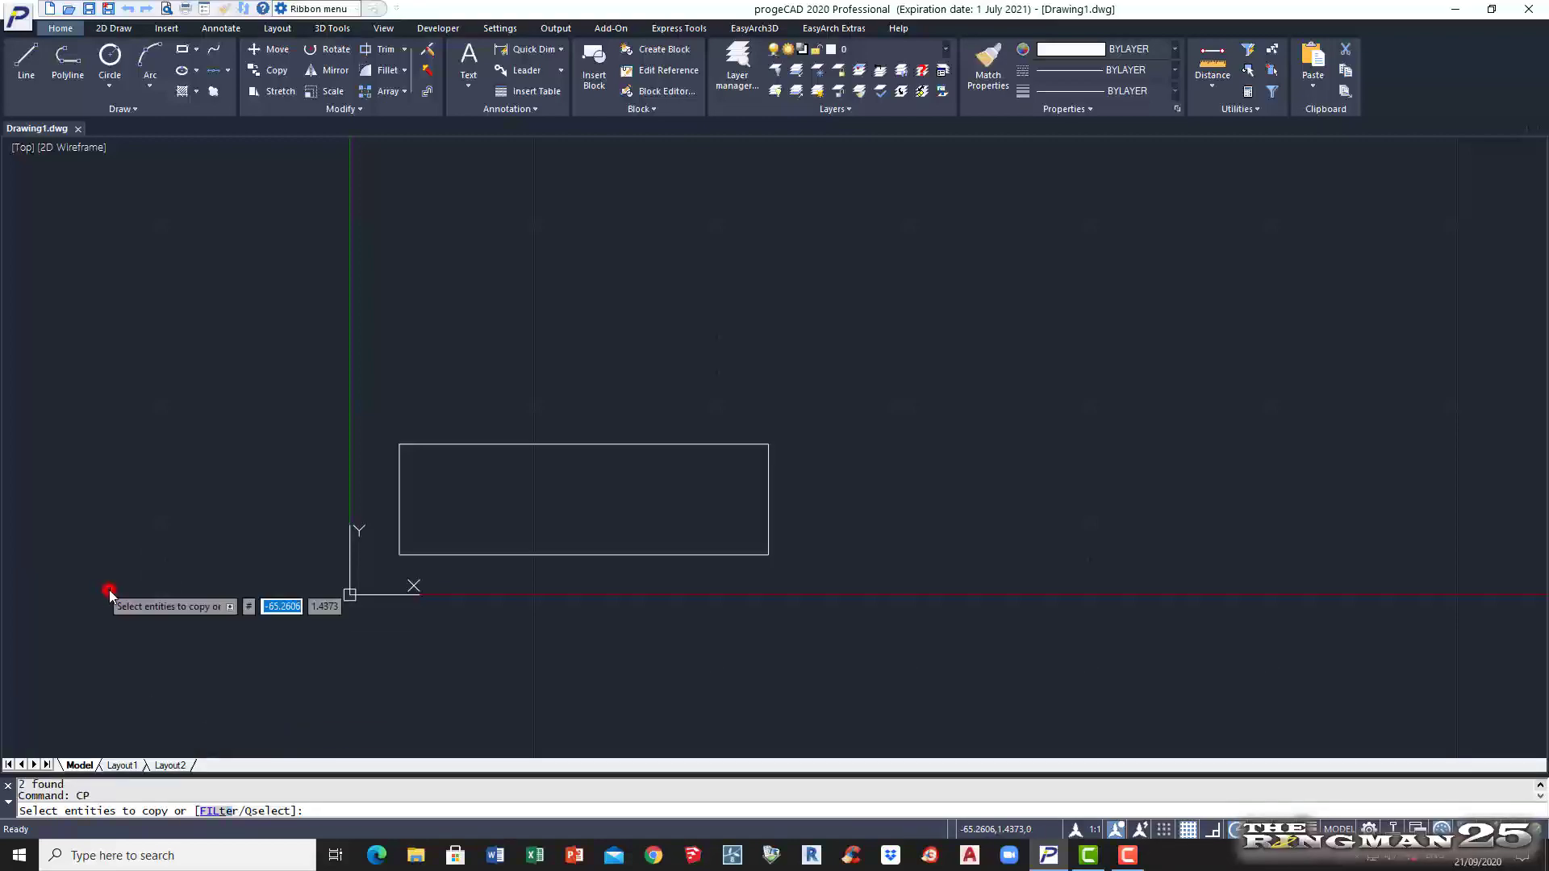
pyautogui.click(578, 554)
pyautogui.rightClick(422, 570)
pyautogui.click(399, 555)
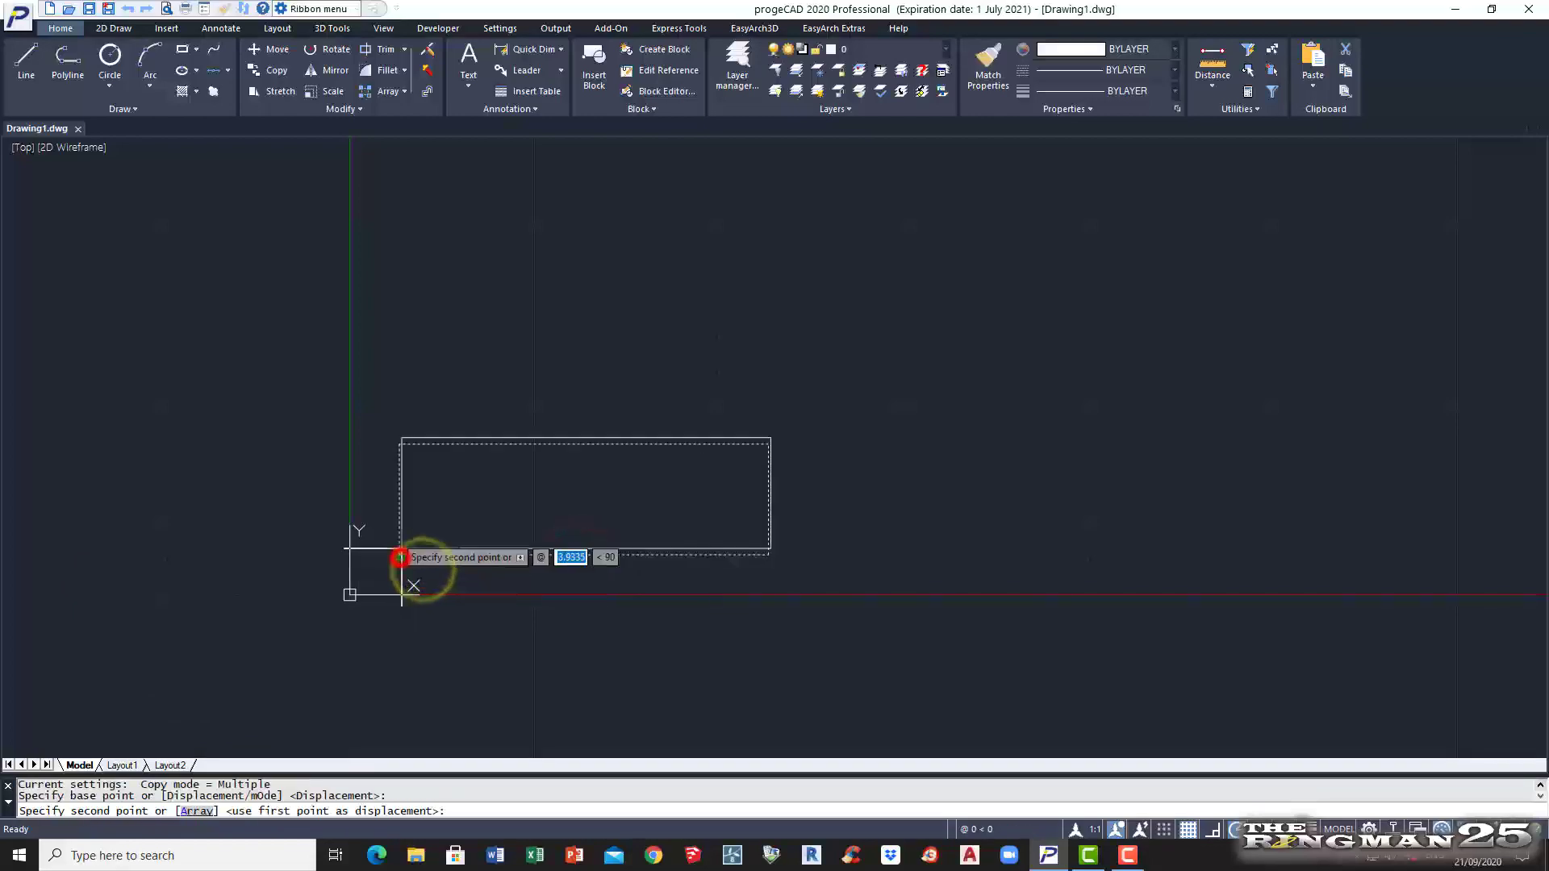
pyautogui.click(400, 444)
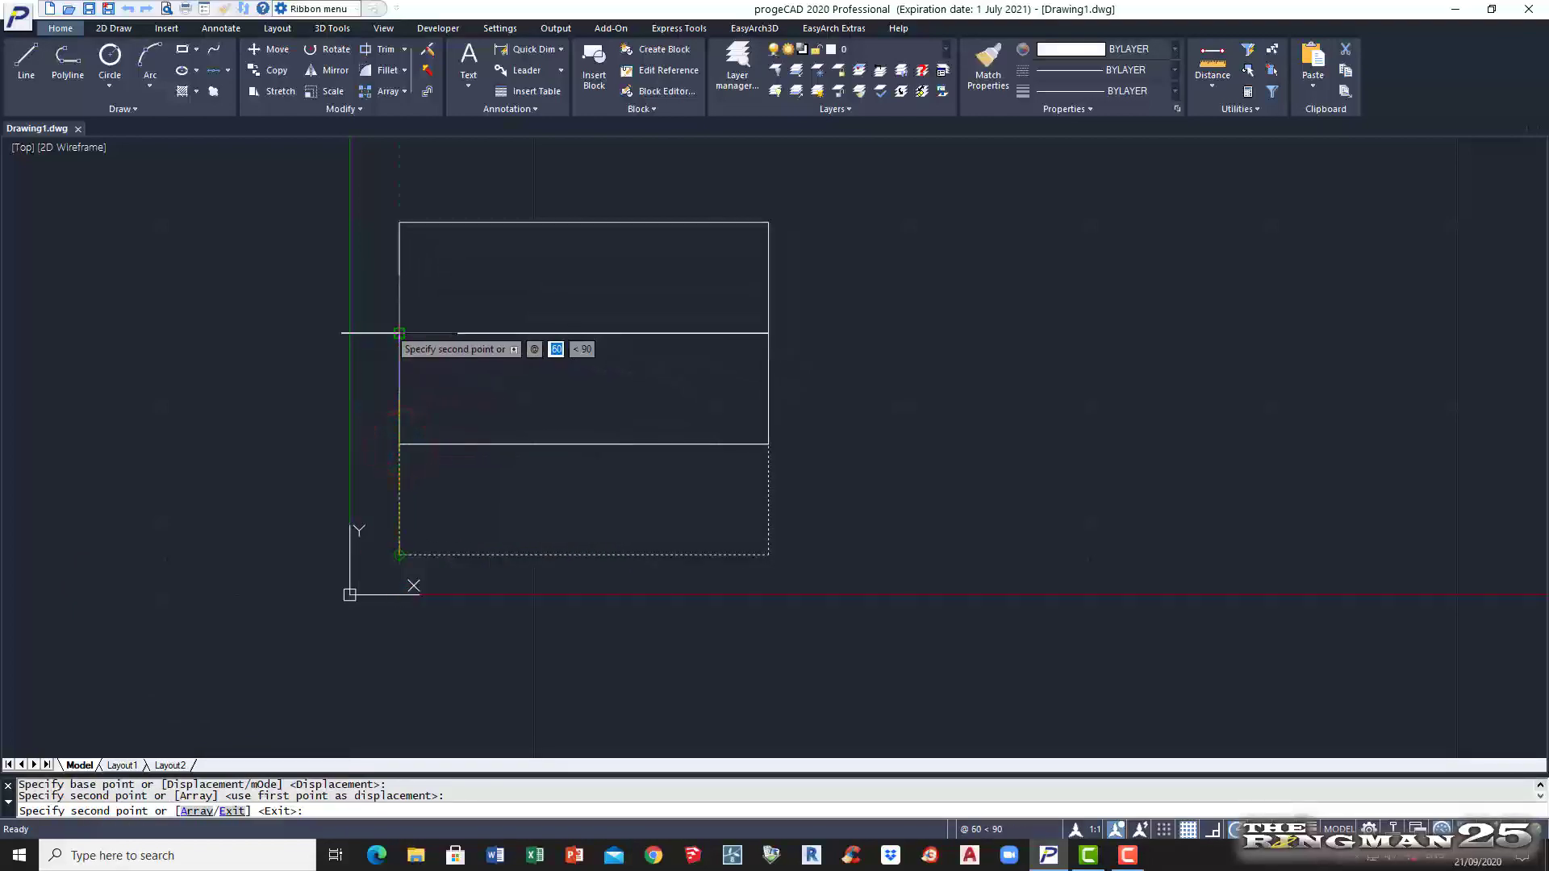
pyautogui.click(399, 333)
pyautogui.rightClick(616, 610)
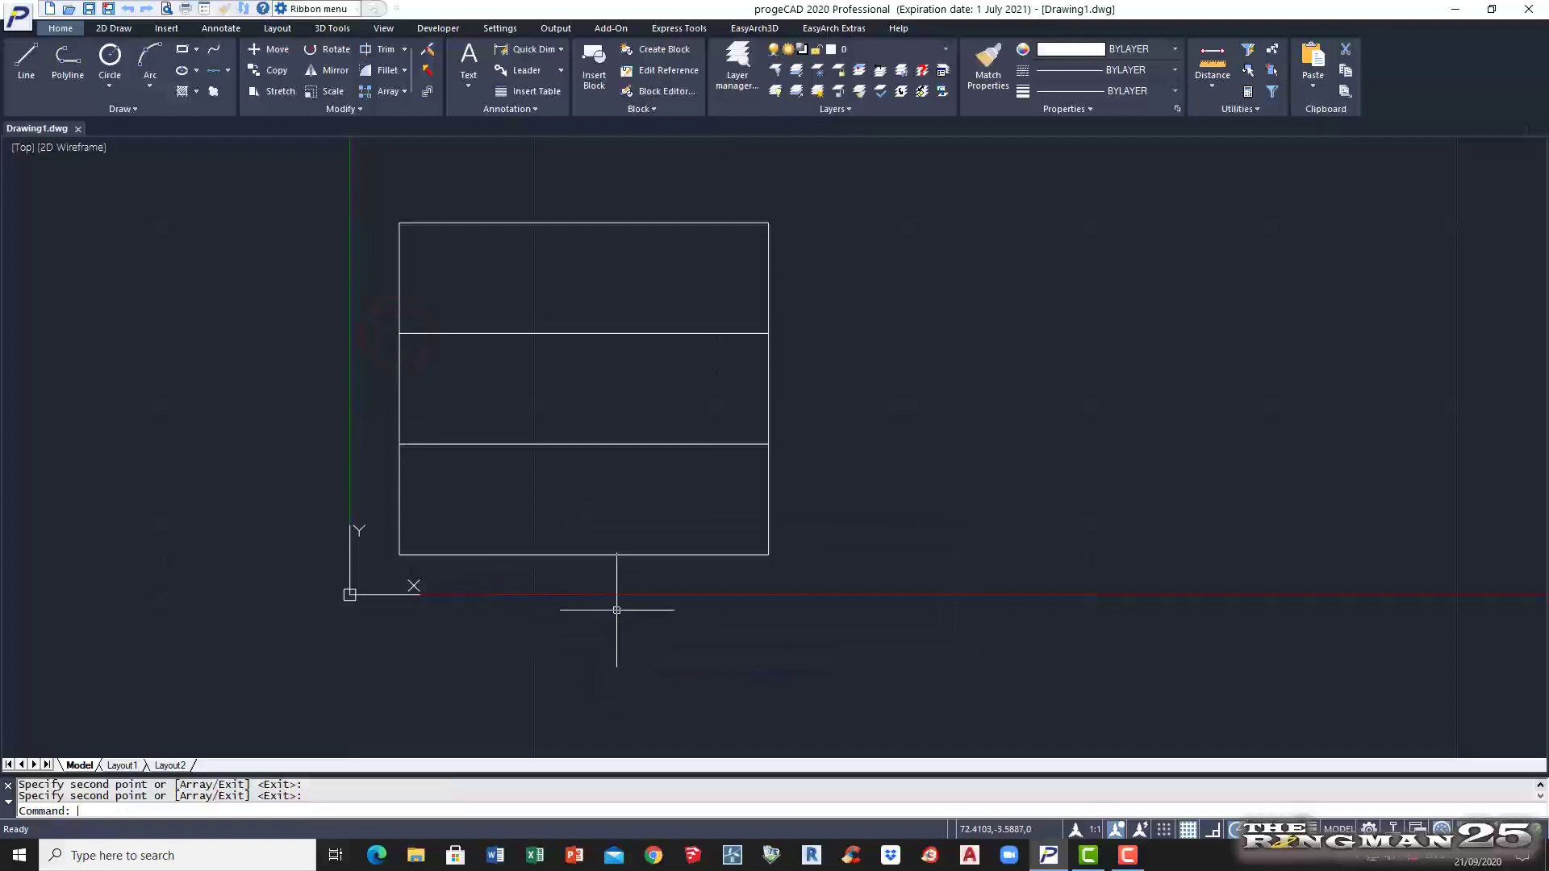
# Step: Copy the stack of three rectangles 100 units to the right, using its upper-left corner as base point and its upper-right corner as destination
pyautogui.press('Return')
pyautogui.click(595, 570)
pyautogui.click(546, 196)
pyautogui.rightClick(505, 200)
pyautogui.click(398, 223)
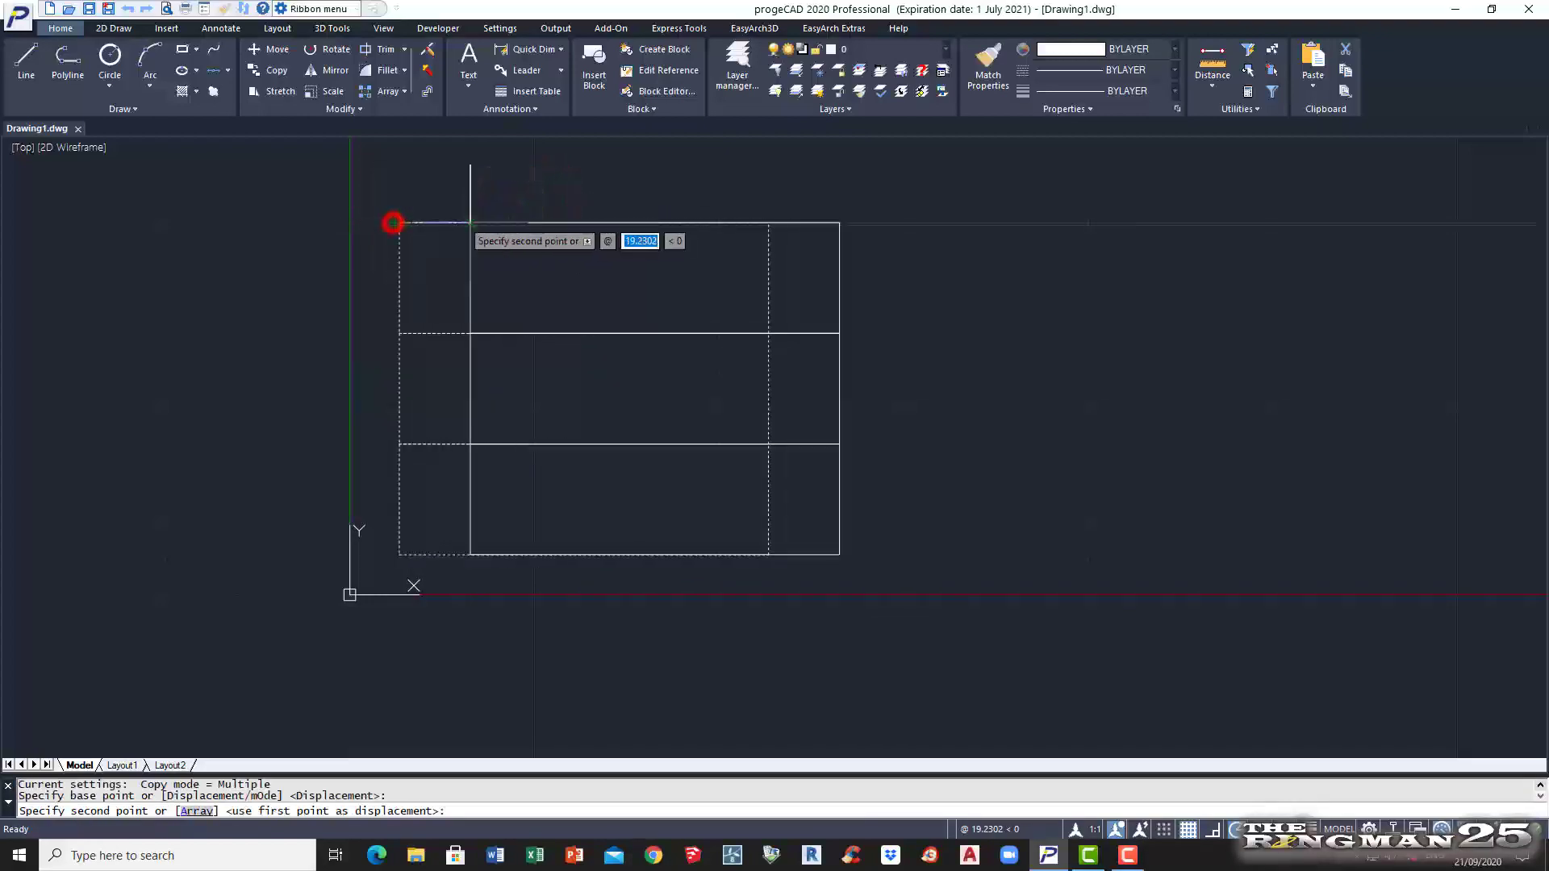
pyautogui.click(768, 224)
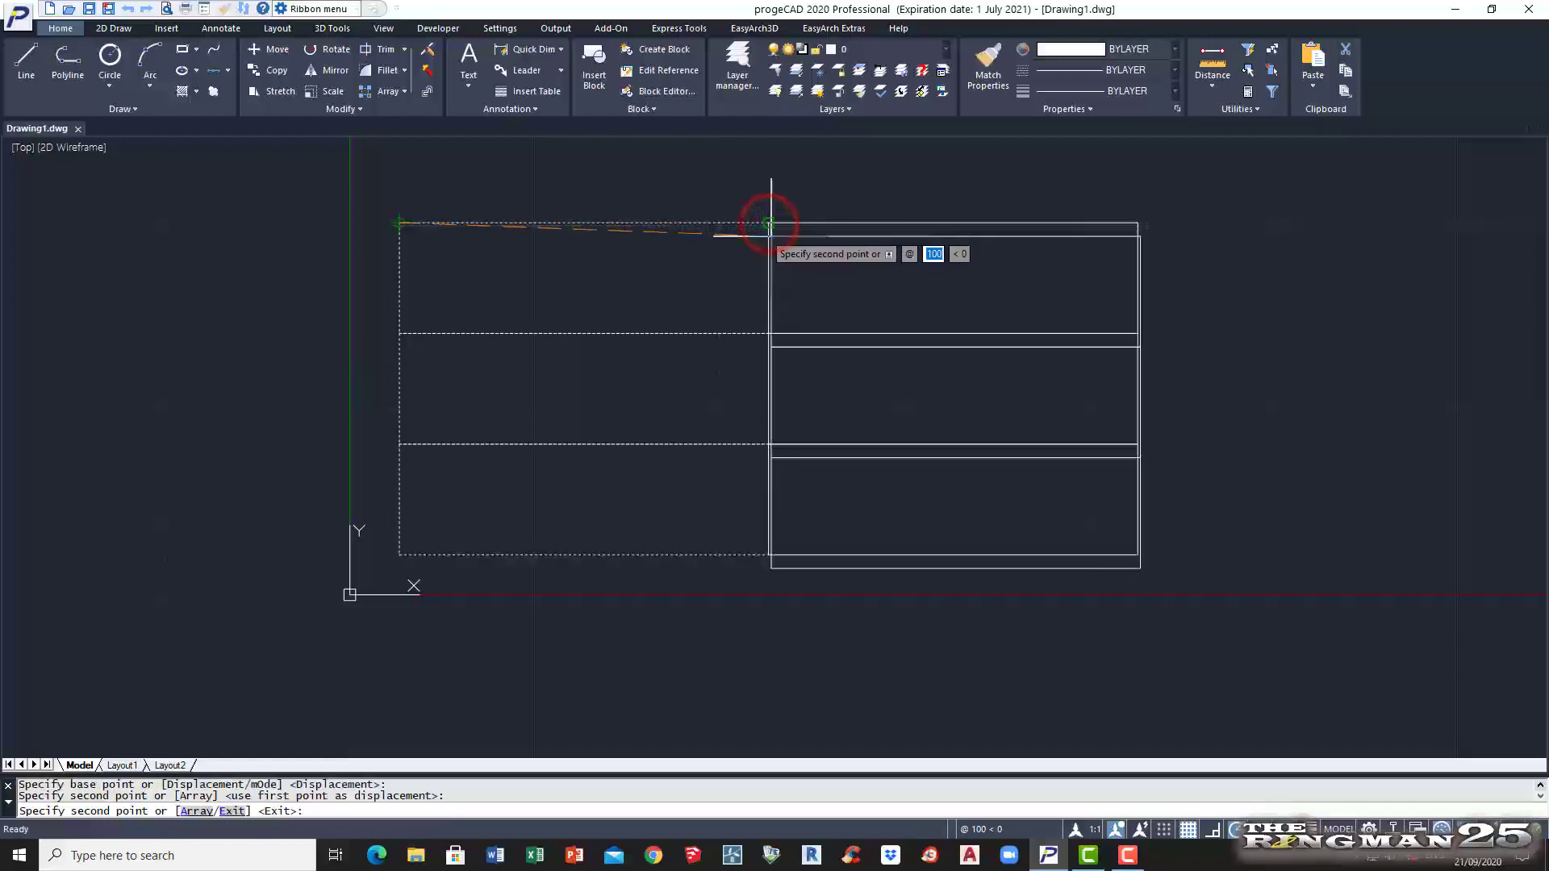
pyautogui.rightClick(797, 280)
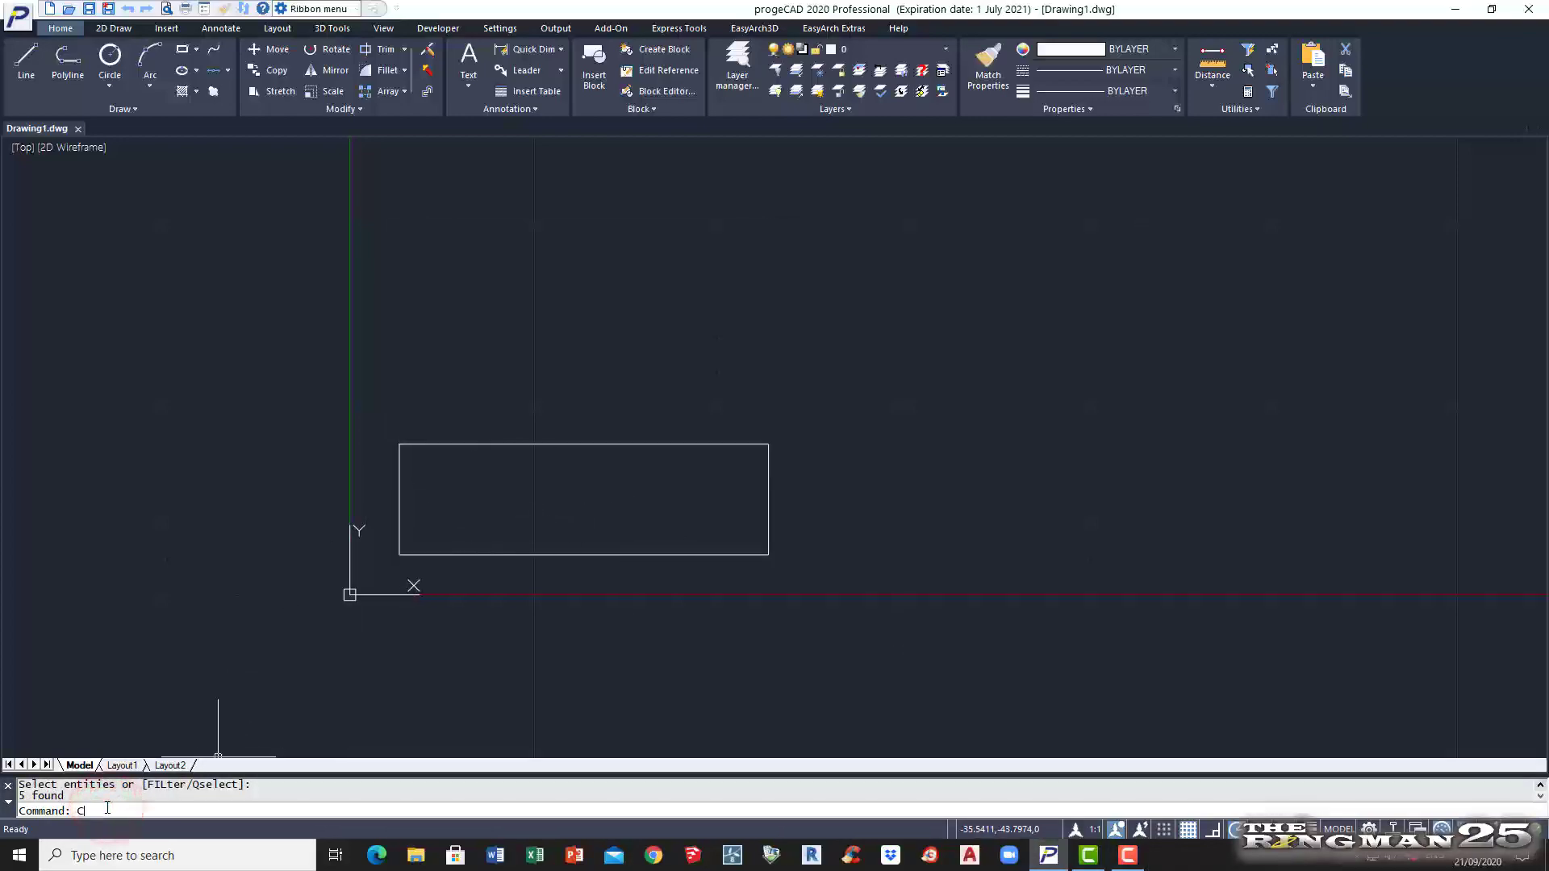
# Step: Use the CO command to copy the remaining rectangle twice straight up from its lower-left corner, stacking the copies edge to edge
pyautogui.write('O')
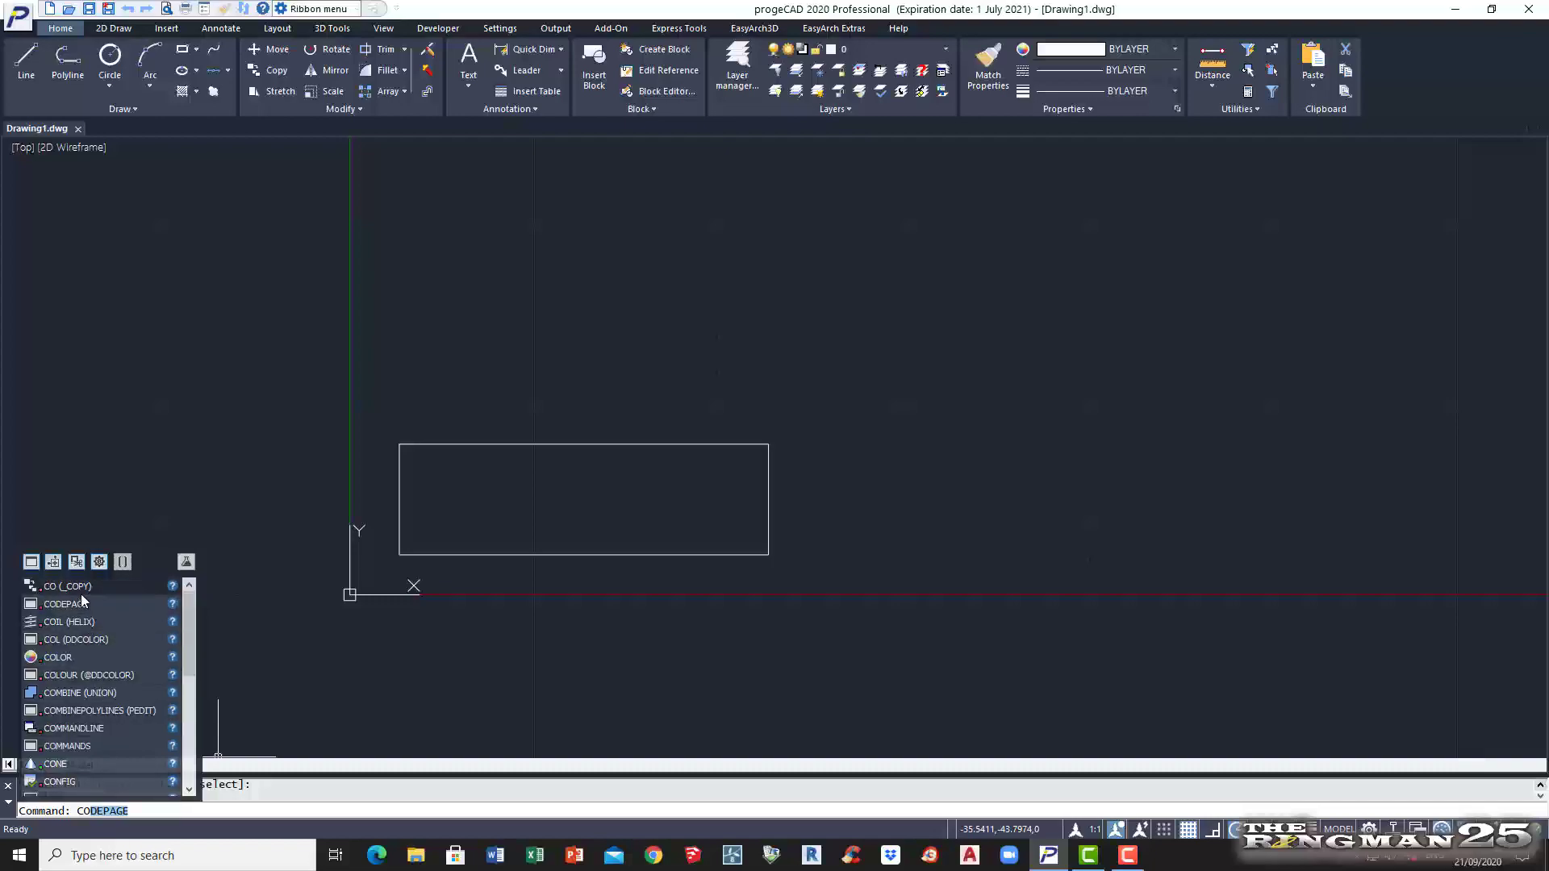
pyautogui.click(79, 588)
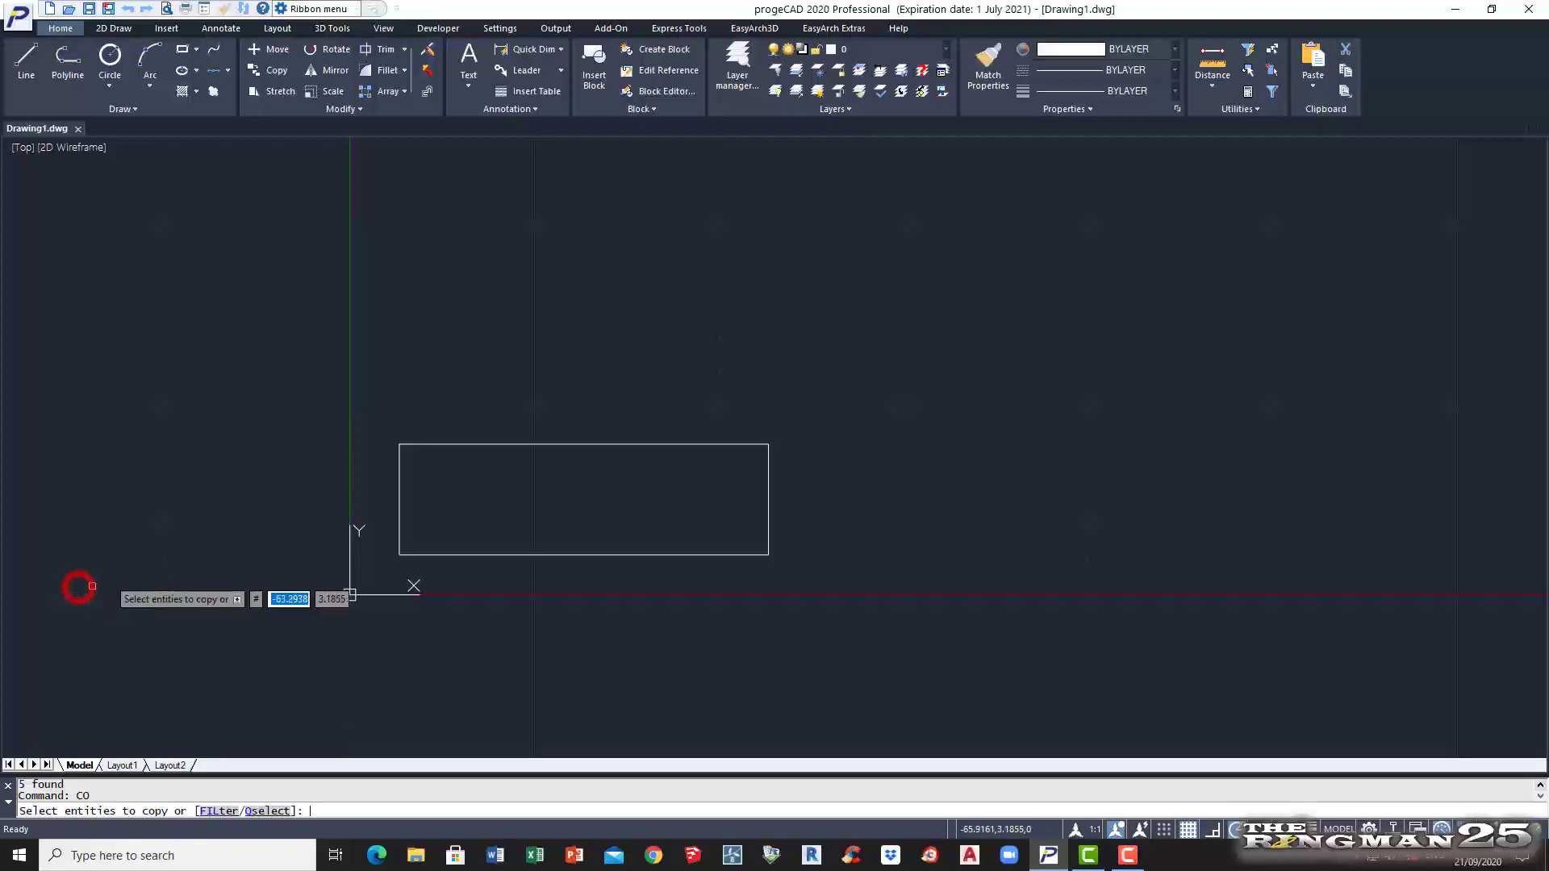
pyautogui.click(528, 554)
pyautogui.rightClick(520, 504)
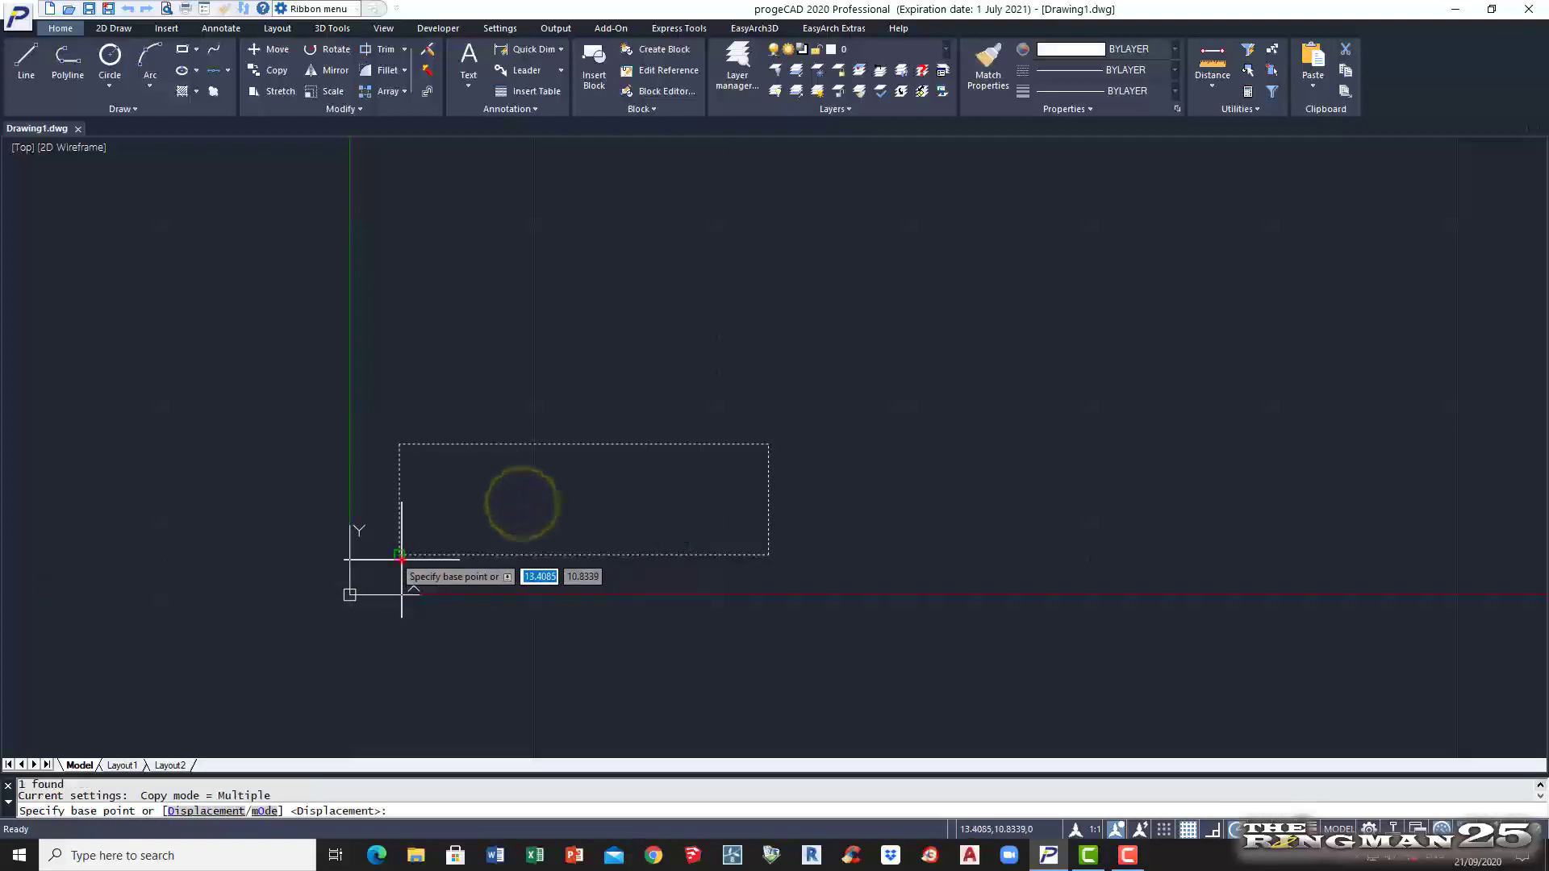
pyautogui.click(401, 556)
pyautogui.click(403, 444)
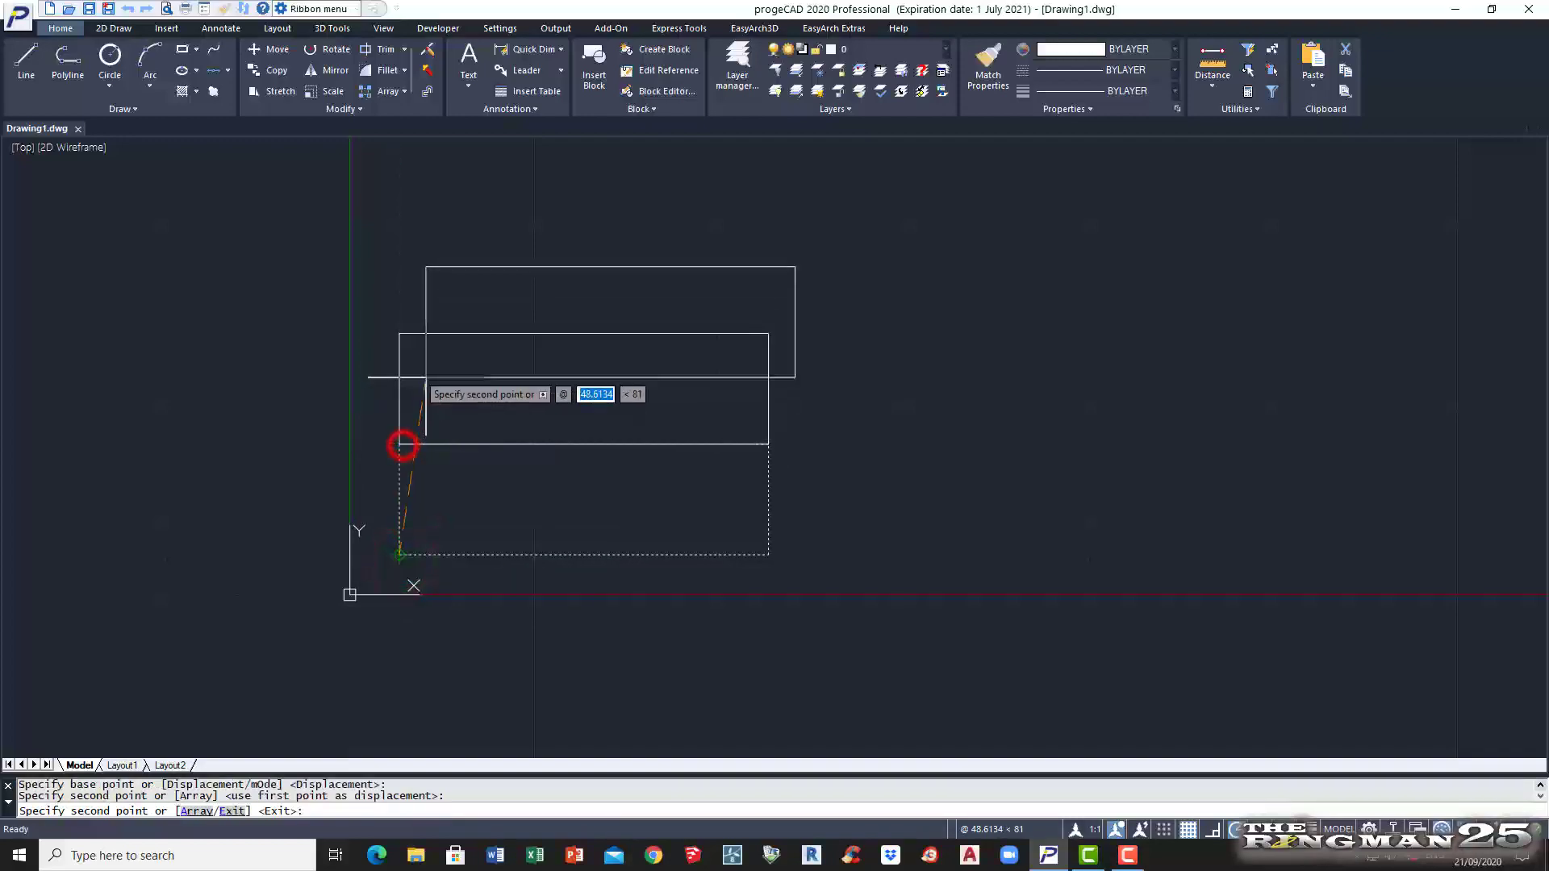
pyautogui.click(402, 333)
pyautogui.press('Return')
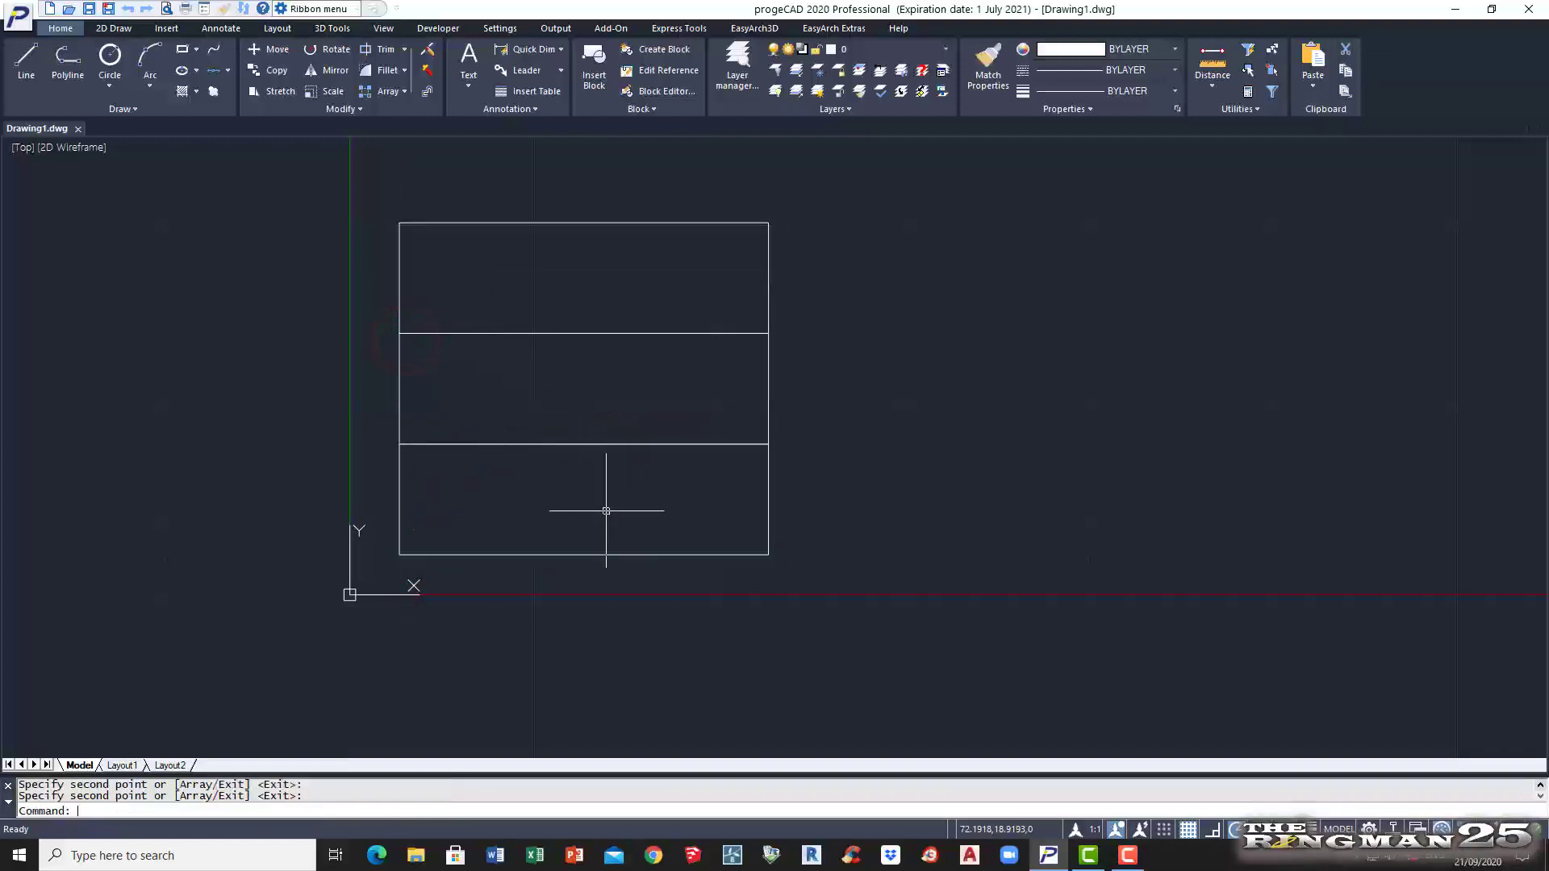
# Step: Copy all three stacked rectangles 100 units to the right, from their upper-left to their upper-right corner, forming a two-column grid
pyautogui.press('Return')
pyautogui.click(629, 575)
pyautogui.click(541, 193)
pyautogui.press('Return')
pyautogui.click(400, 223)
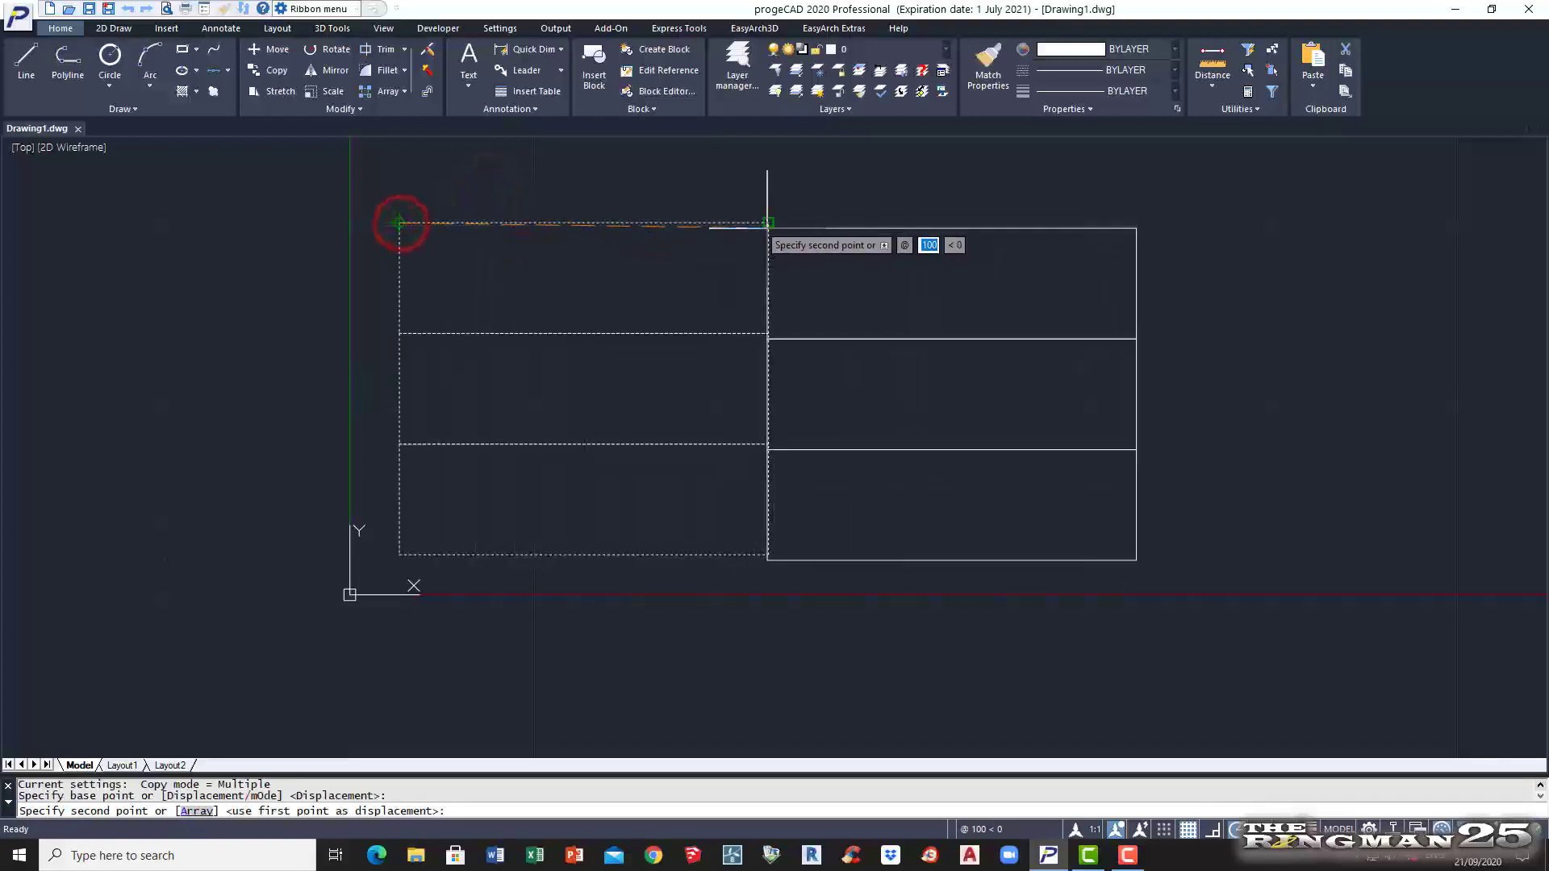
pyautogui.click(767, 223)
pyautogui.press('Return')
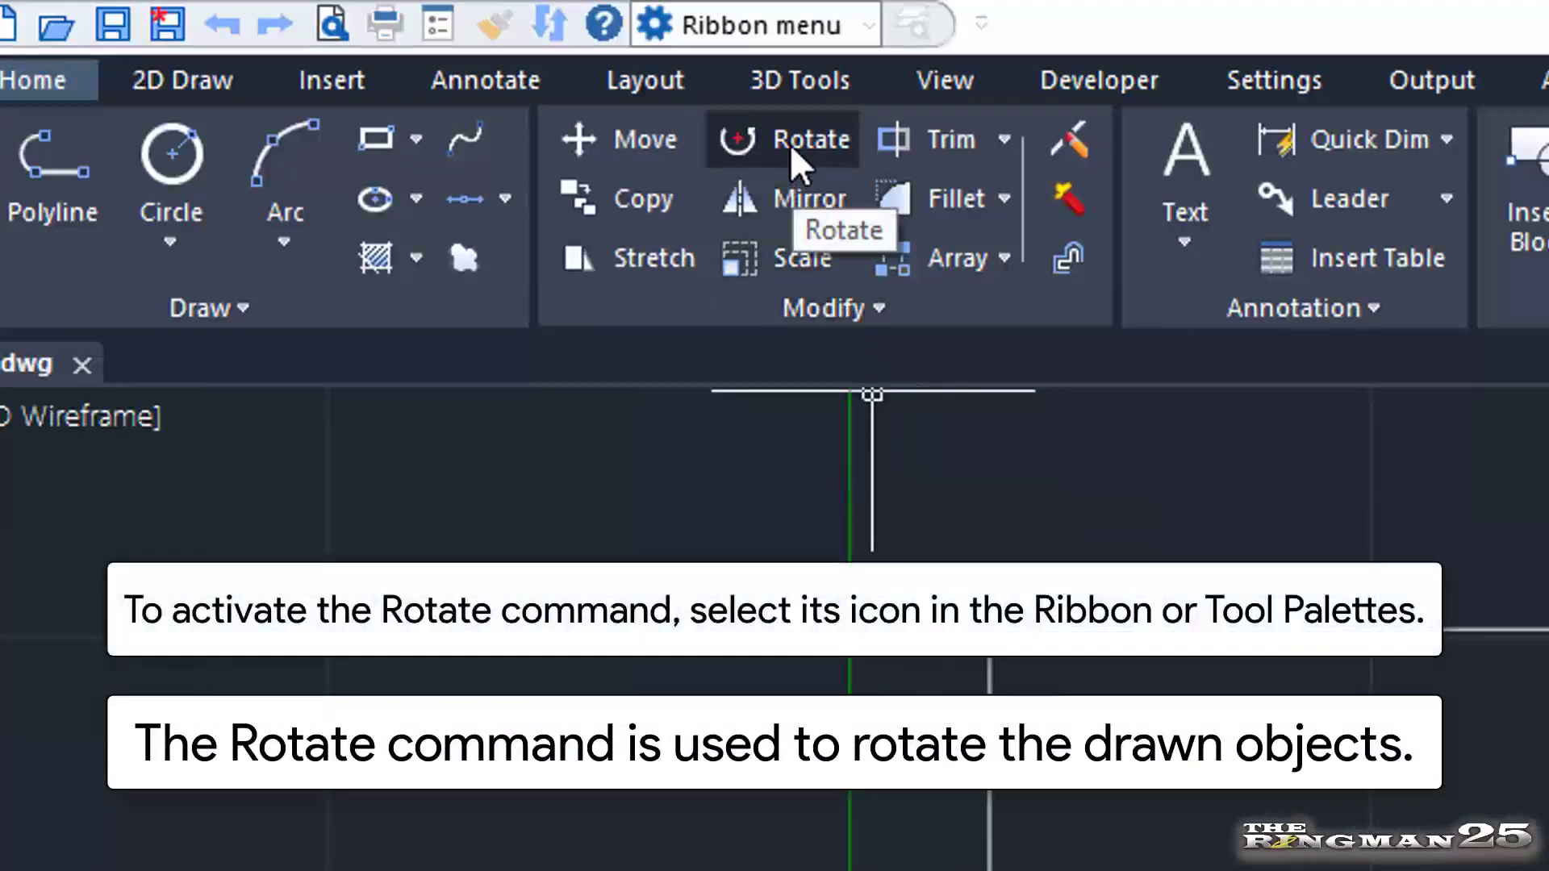
# Step: Rotate the whole six-rectangle grid to an angle of about 318° around the upper intersection on its vertical centre line
pyautogui.click(791, 143)
pyautogui.click(380, 192)
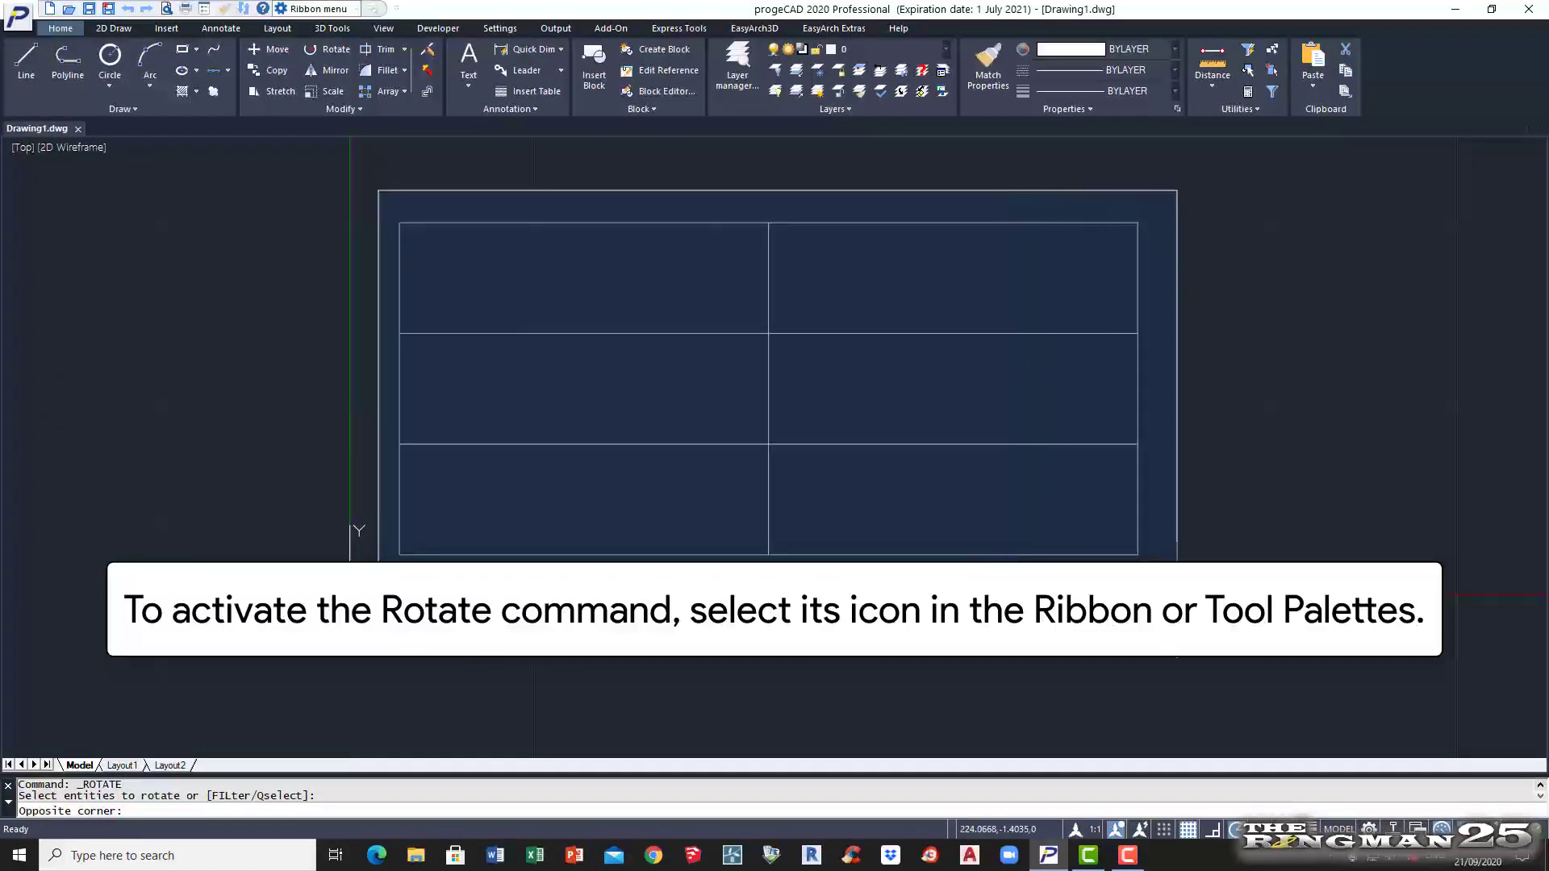
pyautogui.click(1178, 562)
pyautogui.rightClick(920, 508)
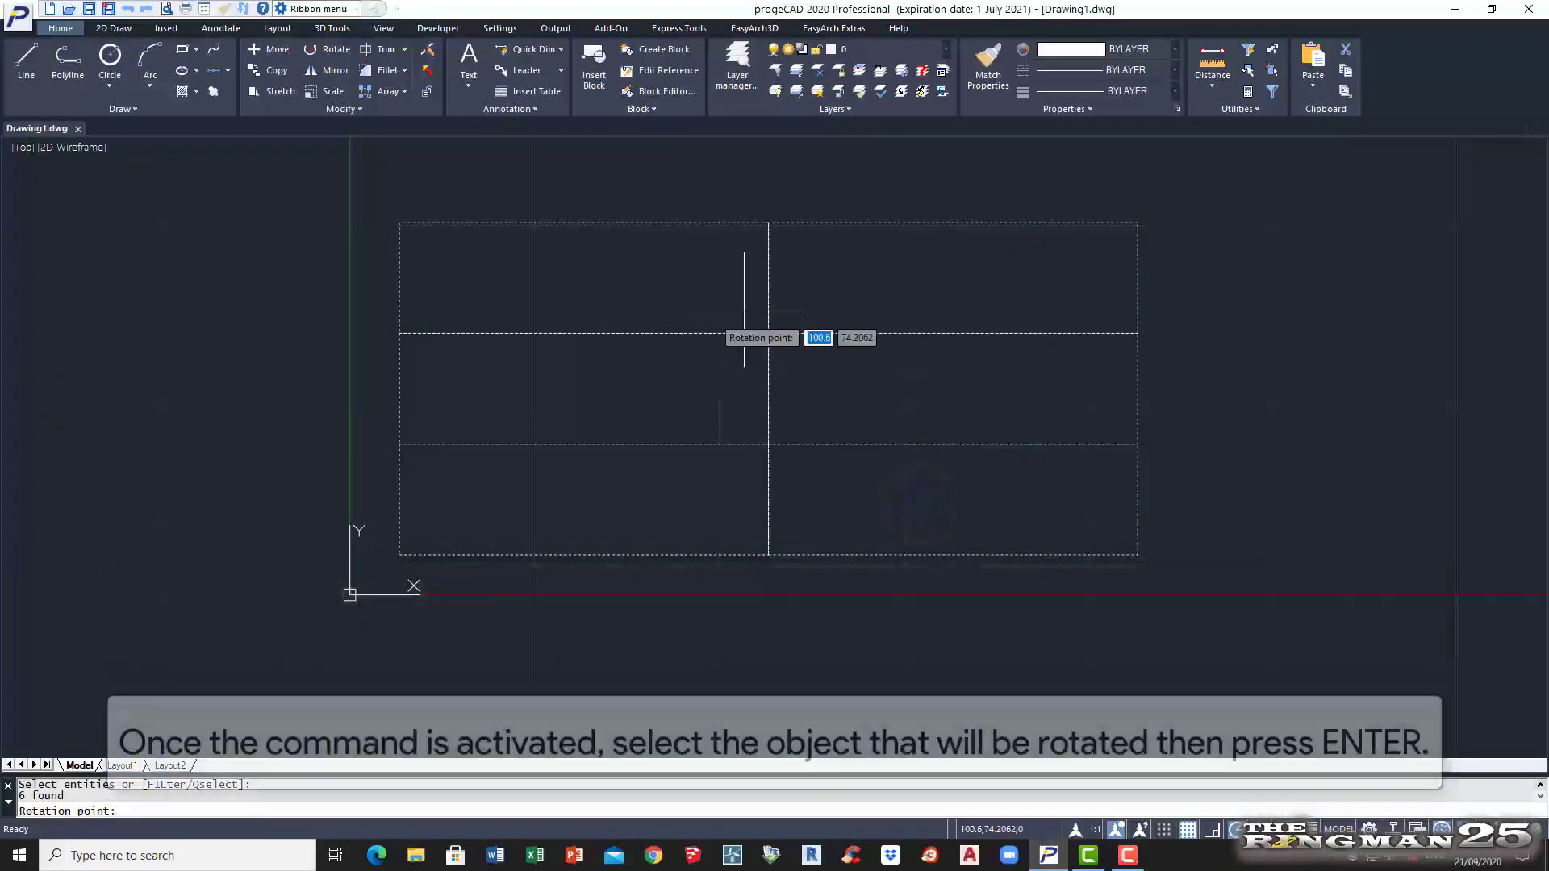
pyautogui.click(768, 334)
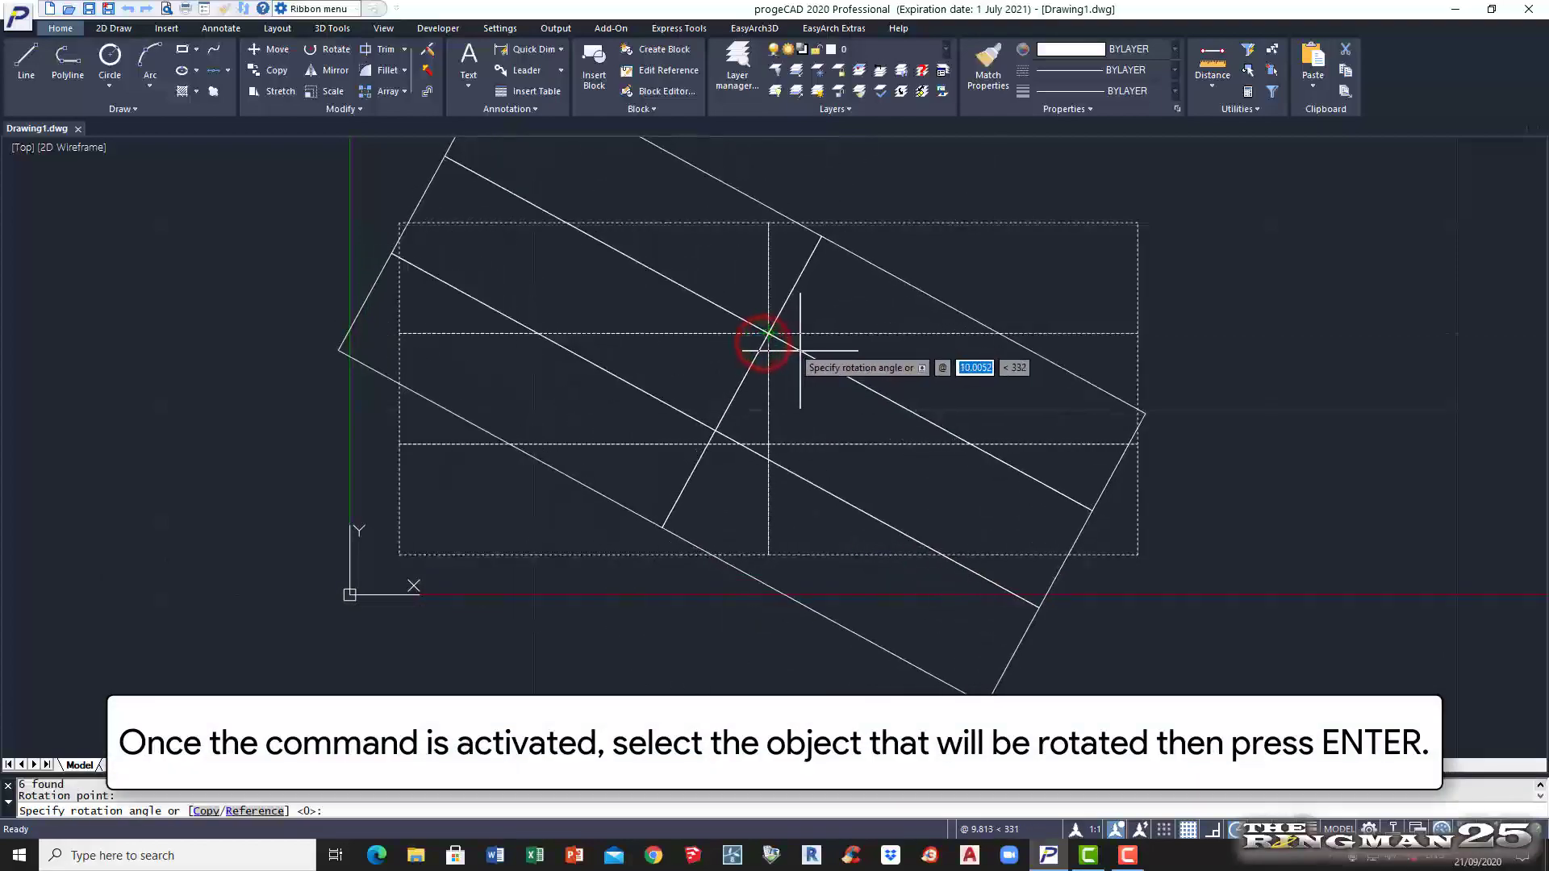
pyautogui.write('30')
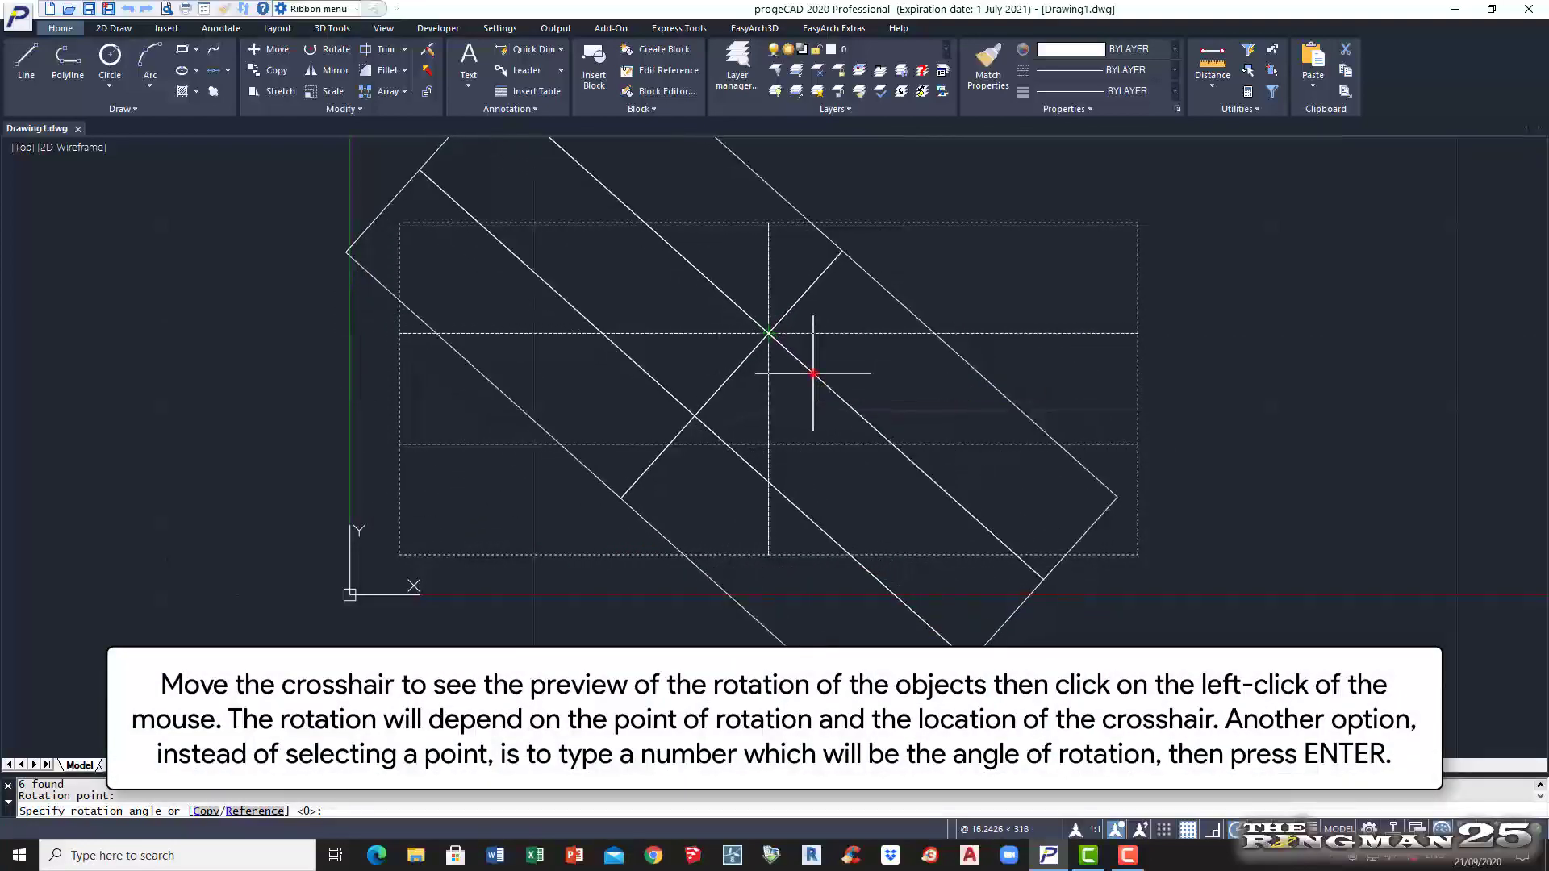
pyautogui.click(811, 373)
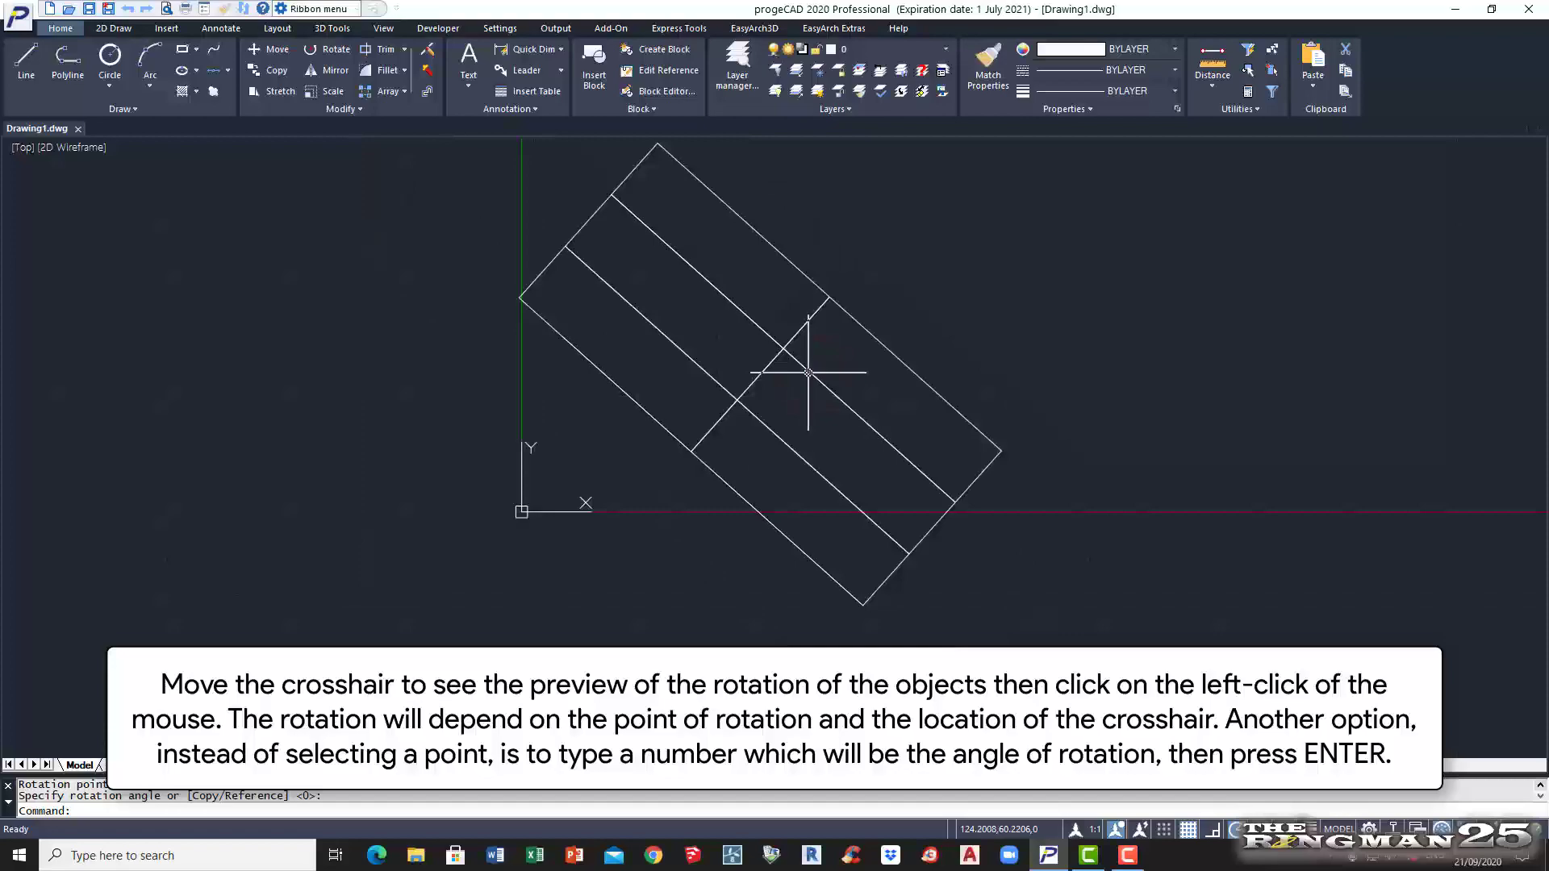
# Step: Undo the rotation of the six-rectangle grid
pyautogui.scroll(-3, 737, 391)
pyautogui.moveTo(737, 390); pyautogui.dragTo(728, 409, button='middle')
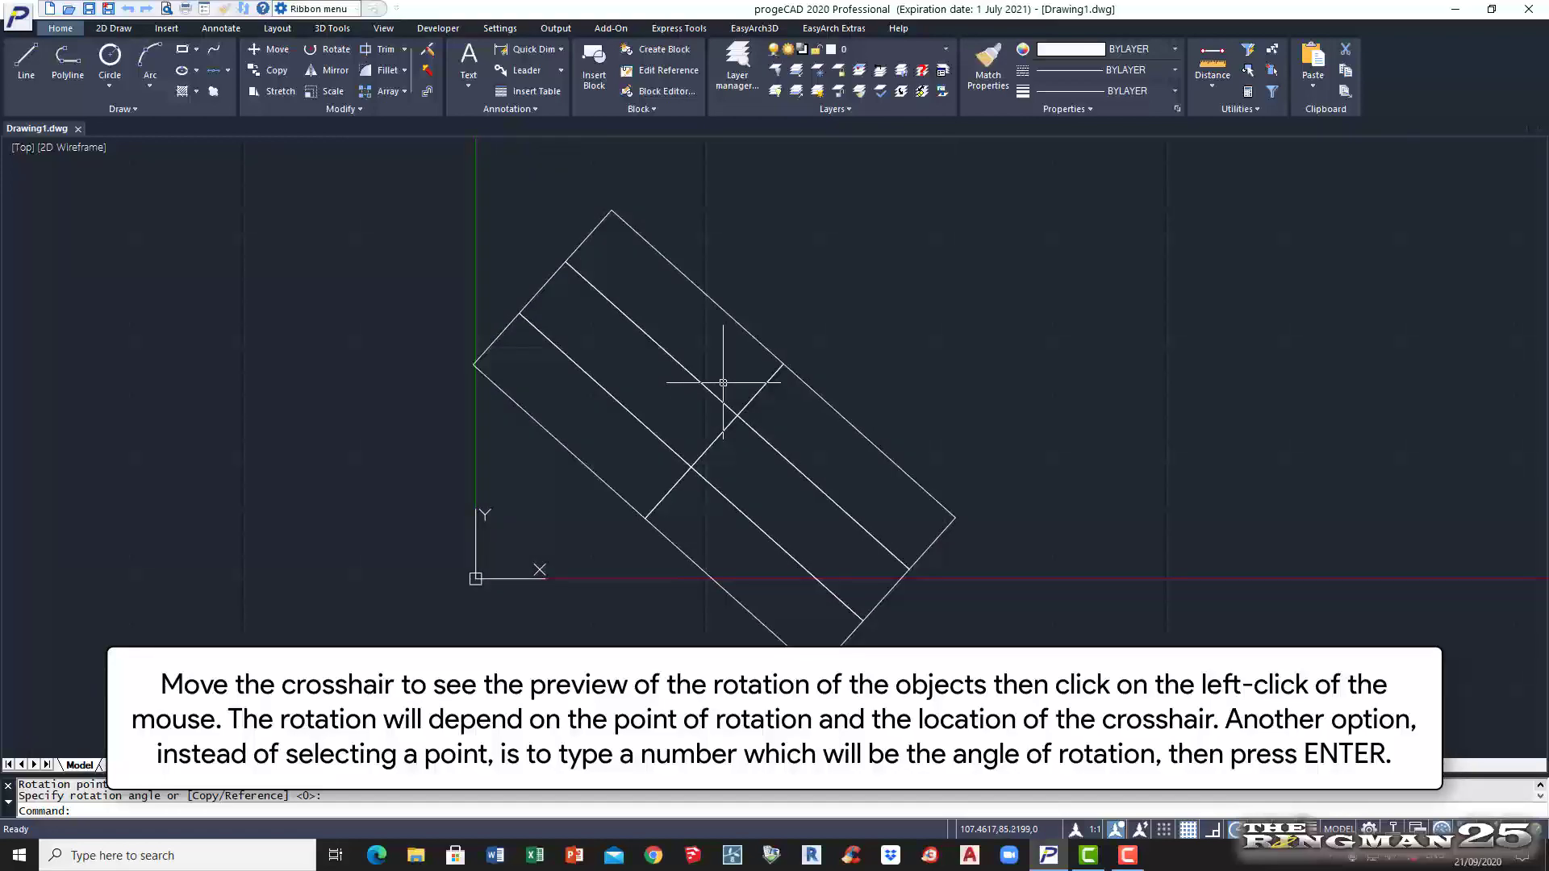
pyautogui.hotkey('ctrl', 'z')
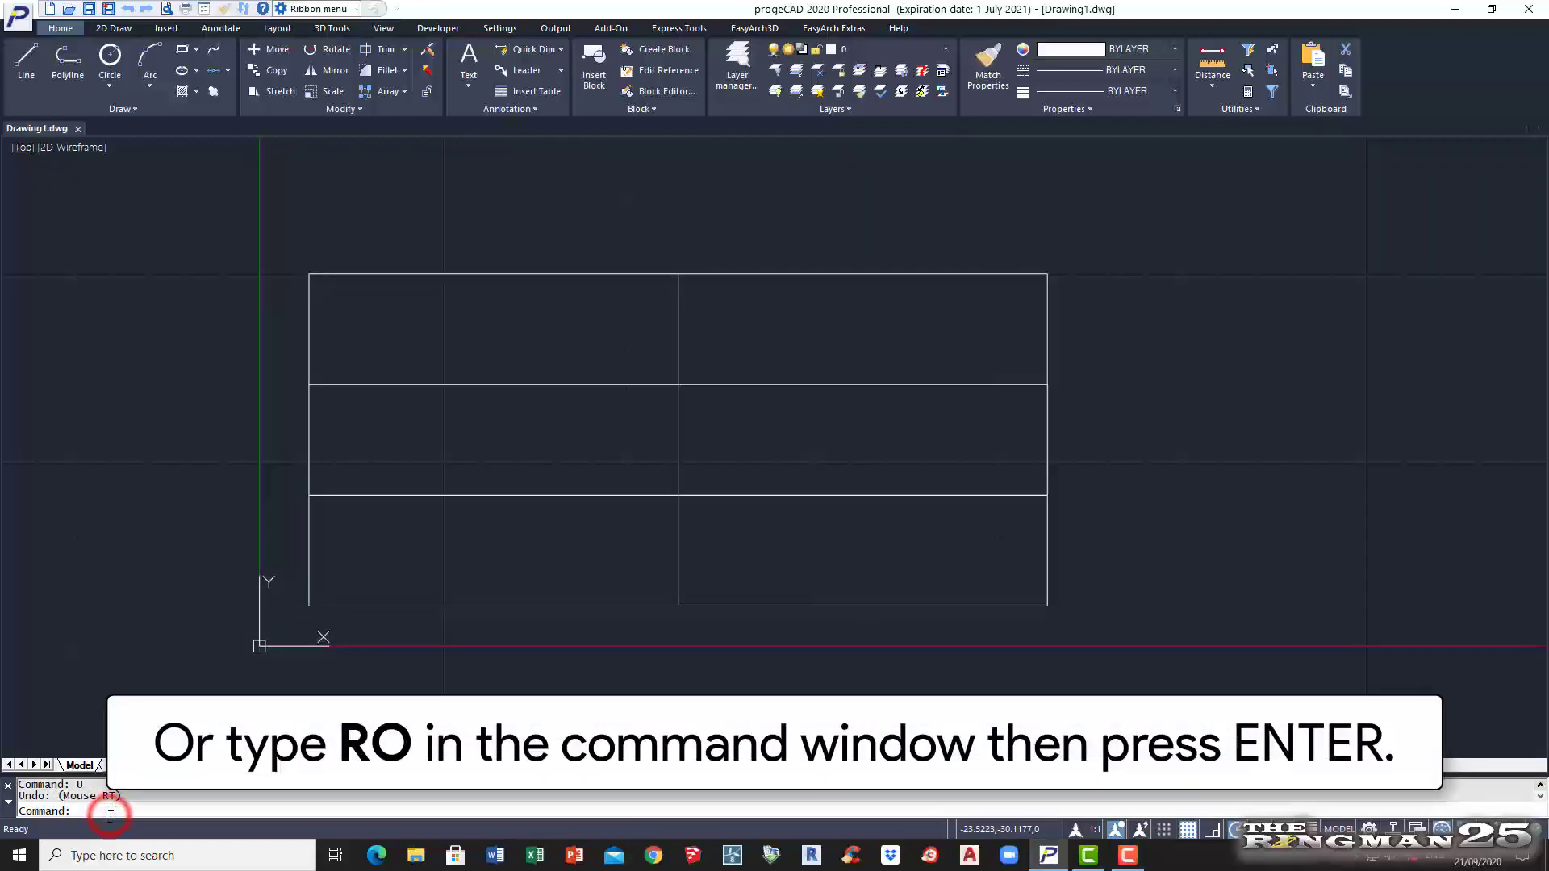
# Step: Use the RO command to rotate the six-rectangle grid to about 315° around the upper intersection on its vertical centre line
pyautogui.write('RO')
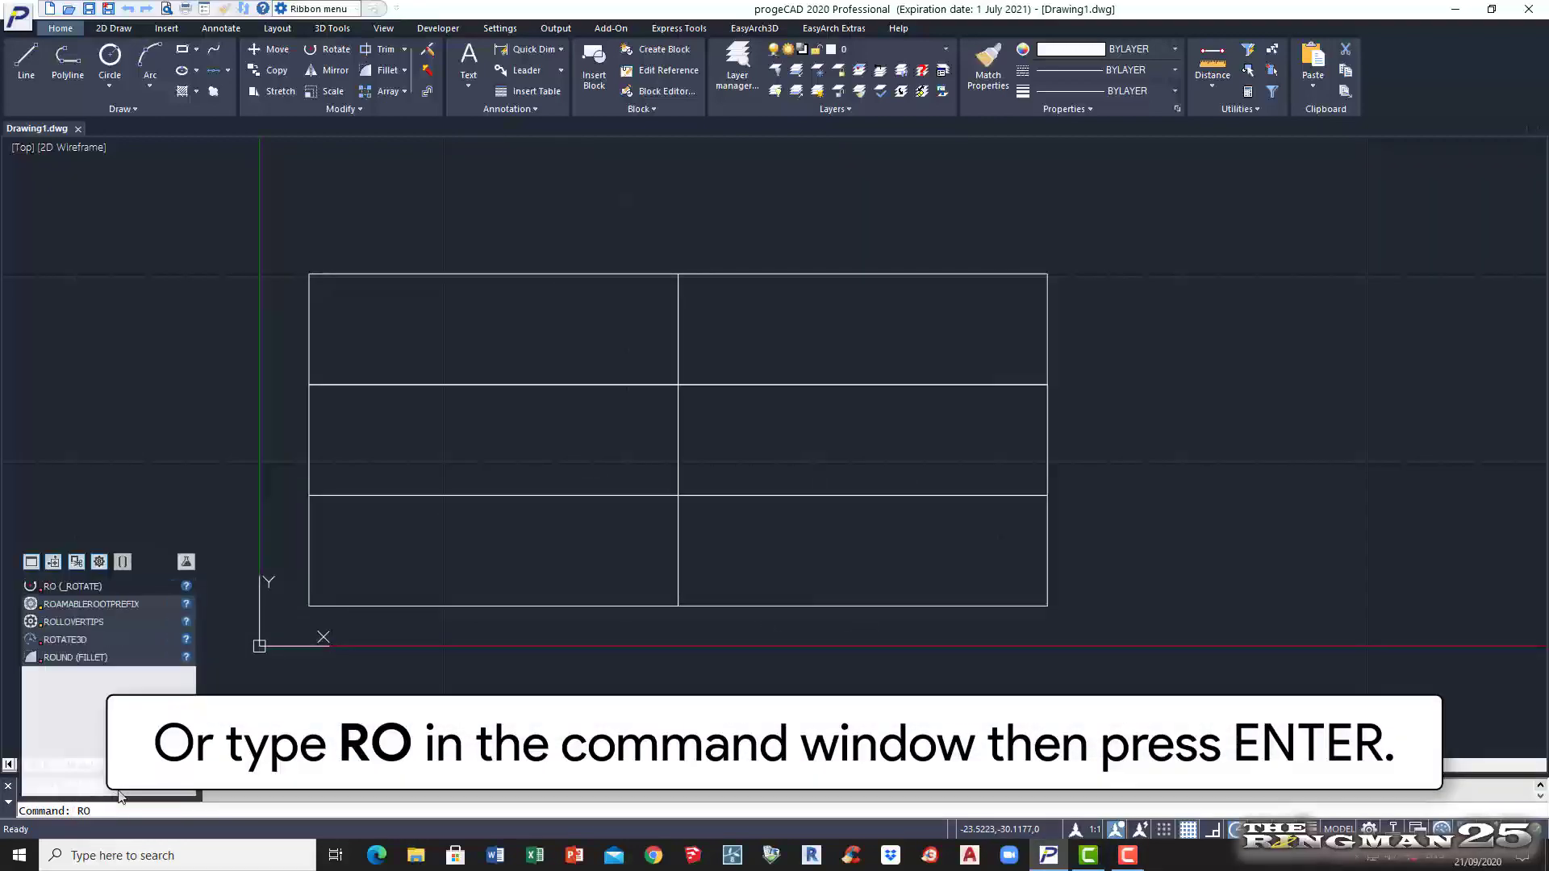
pyautogui.click(108, 586)
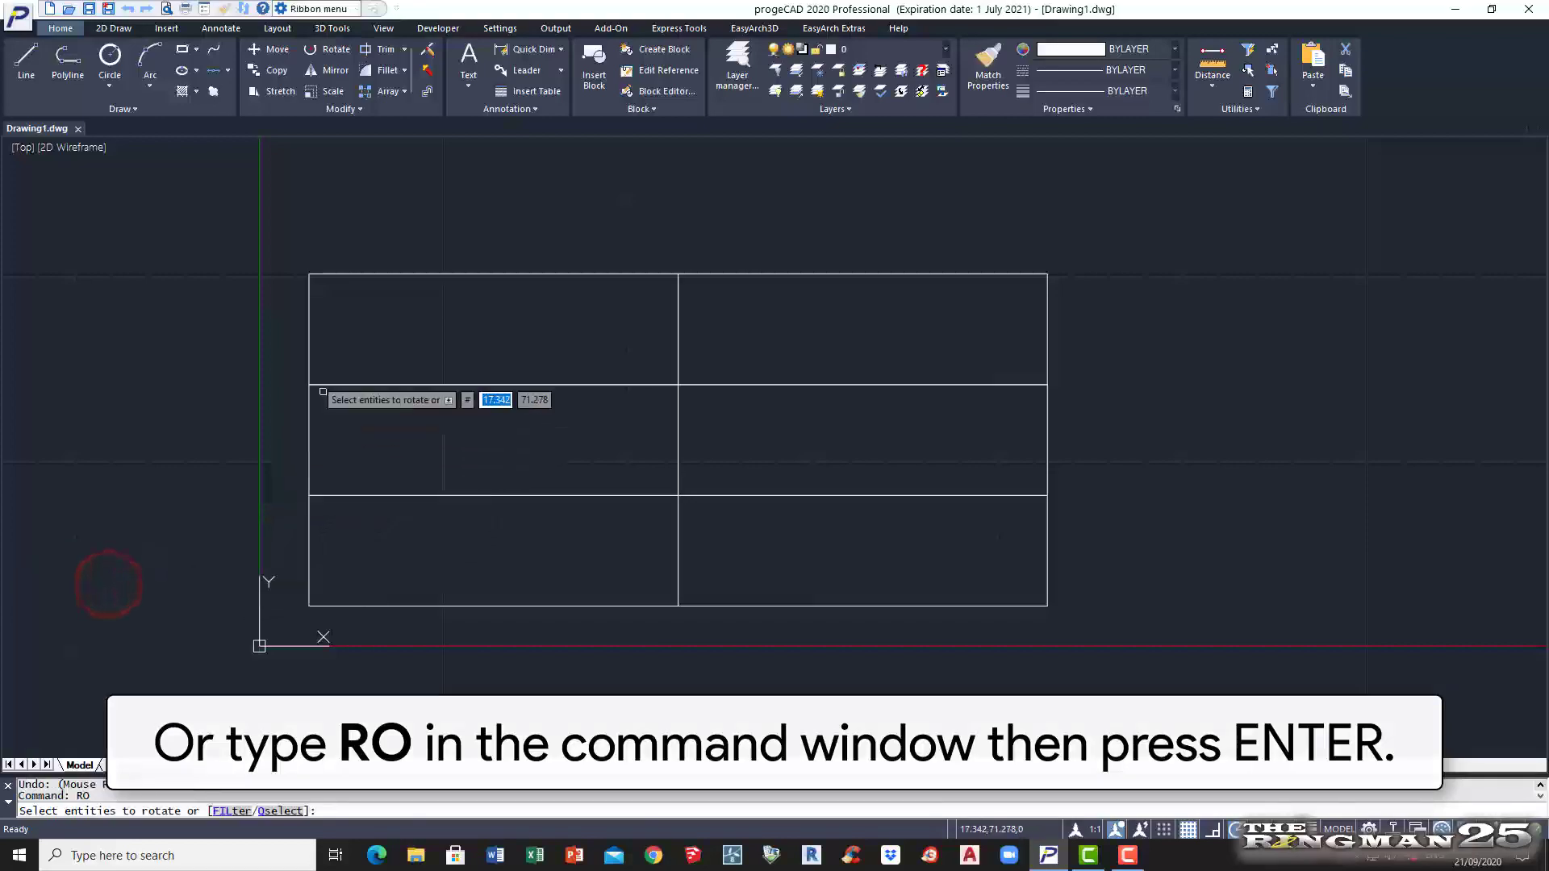
pyautogui.click(289, 248)
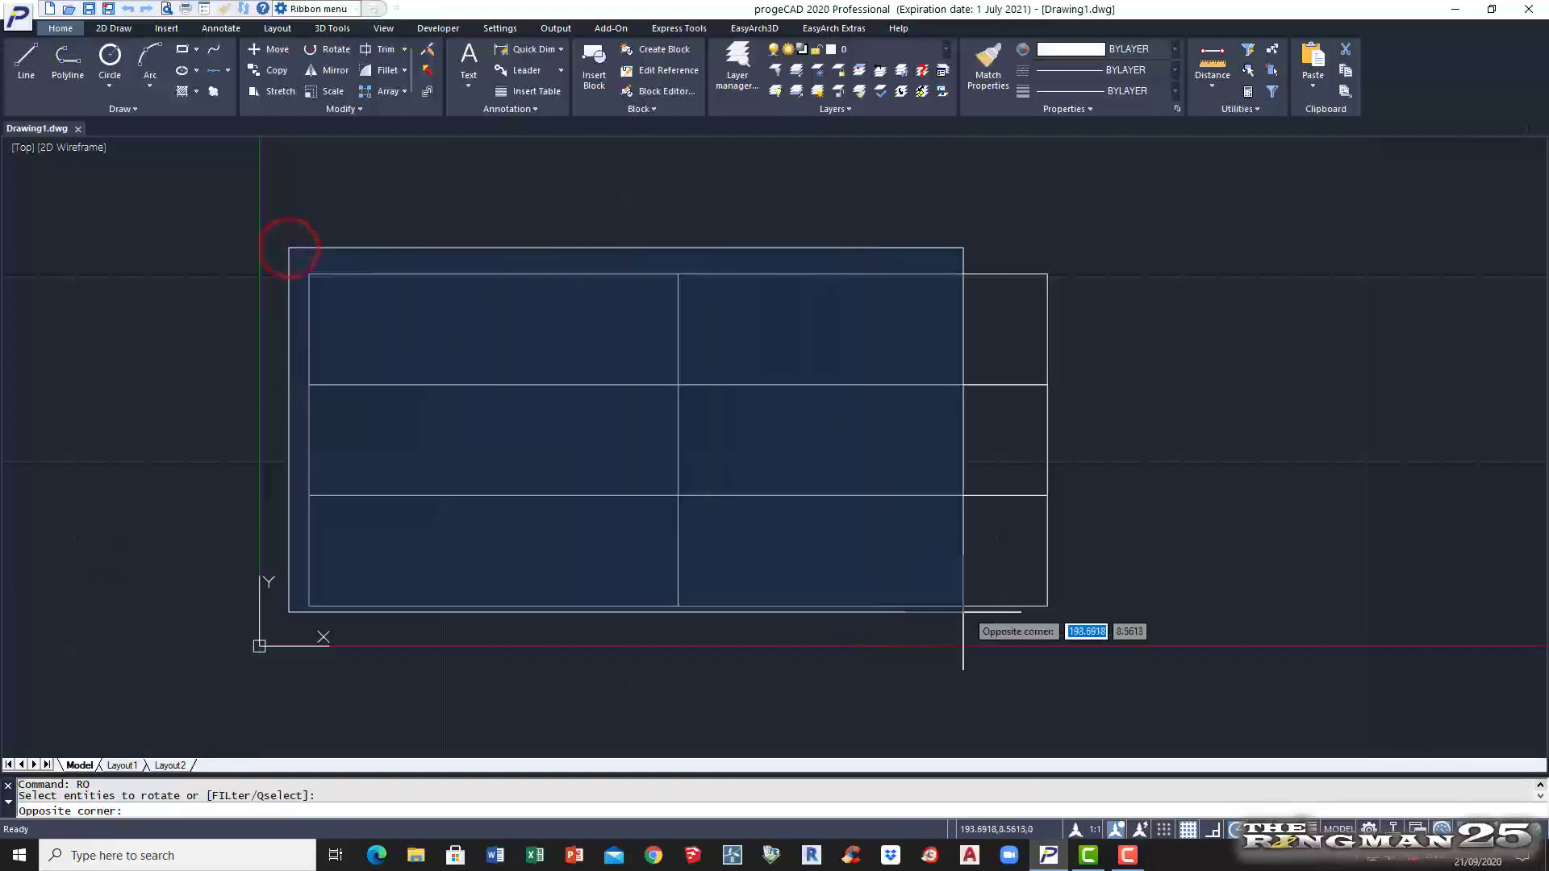
pyautogui.click(1079, 626)
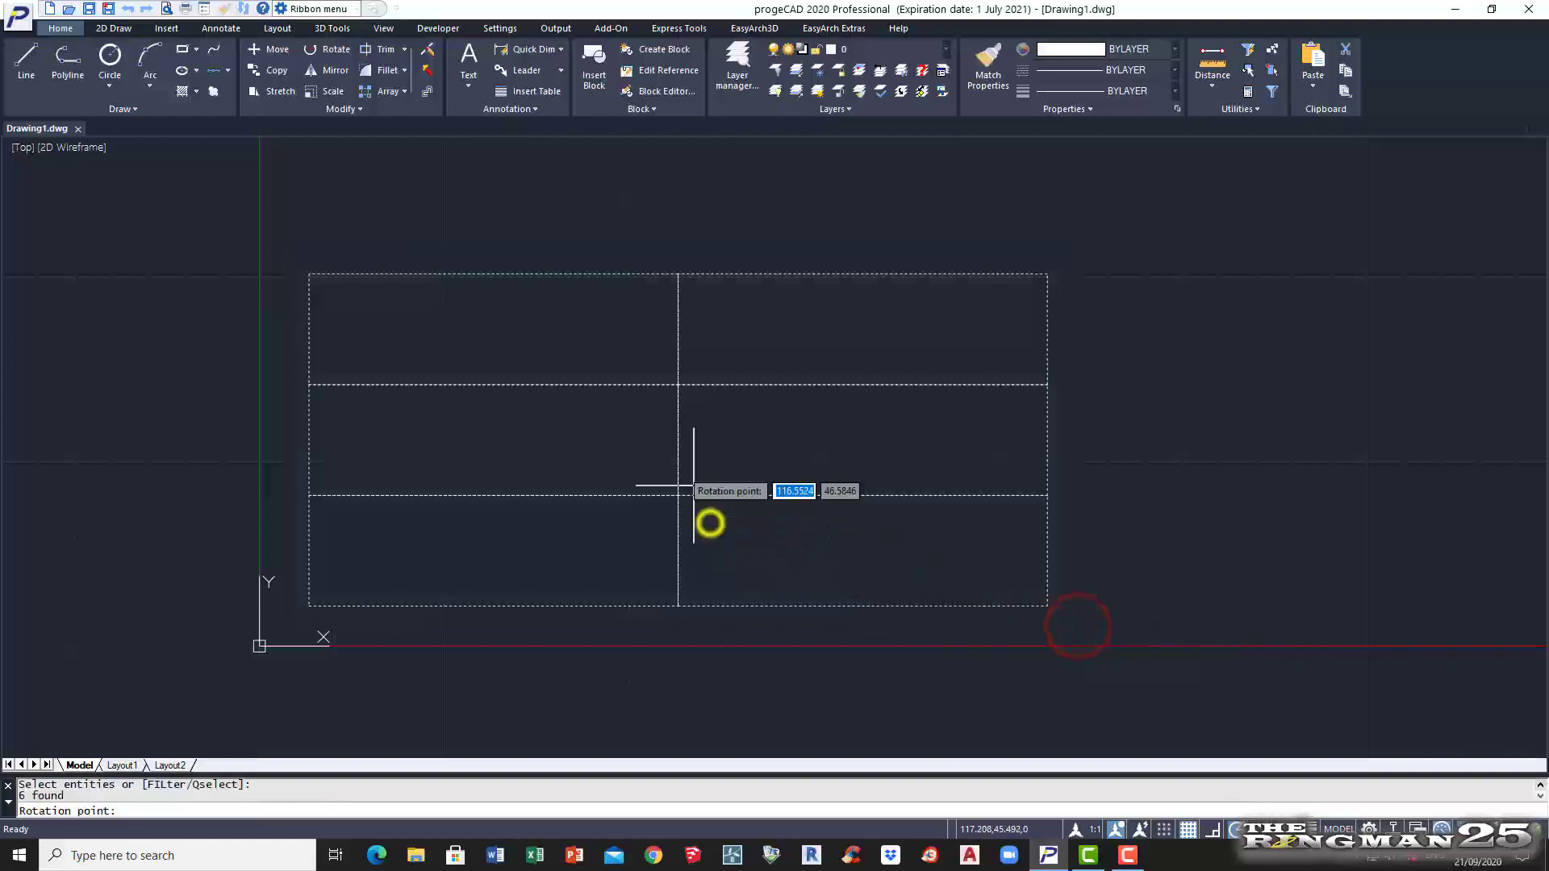
pyautogui.click(678, 385)
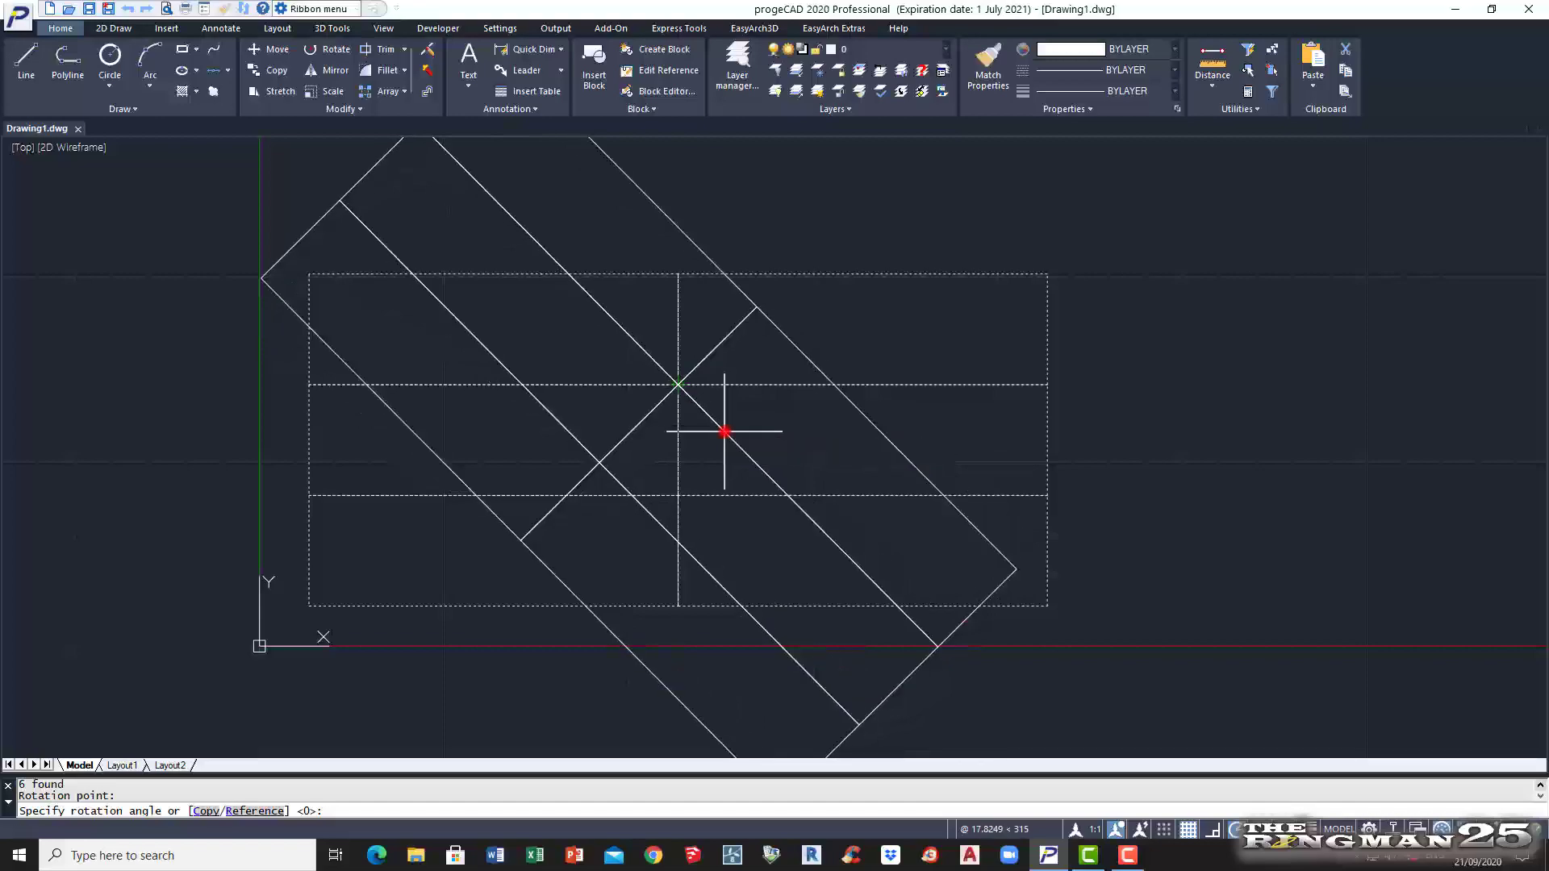
pyautogui.click(725, 431)
pyautogui.scroll(-2, 725, 420)
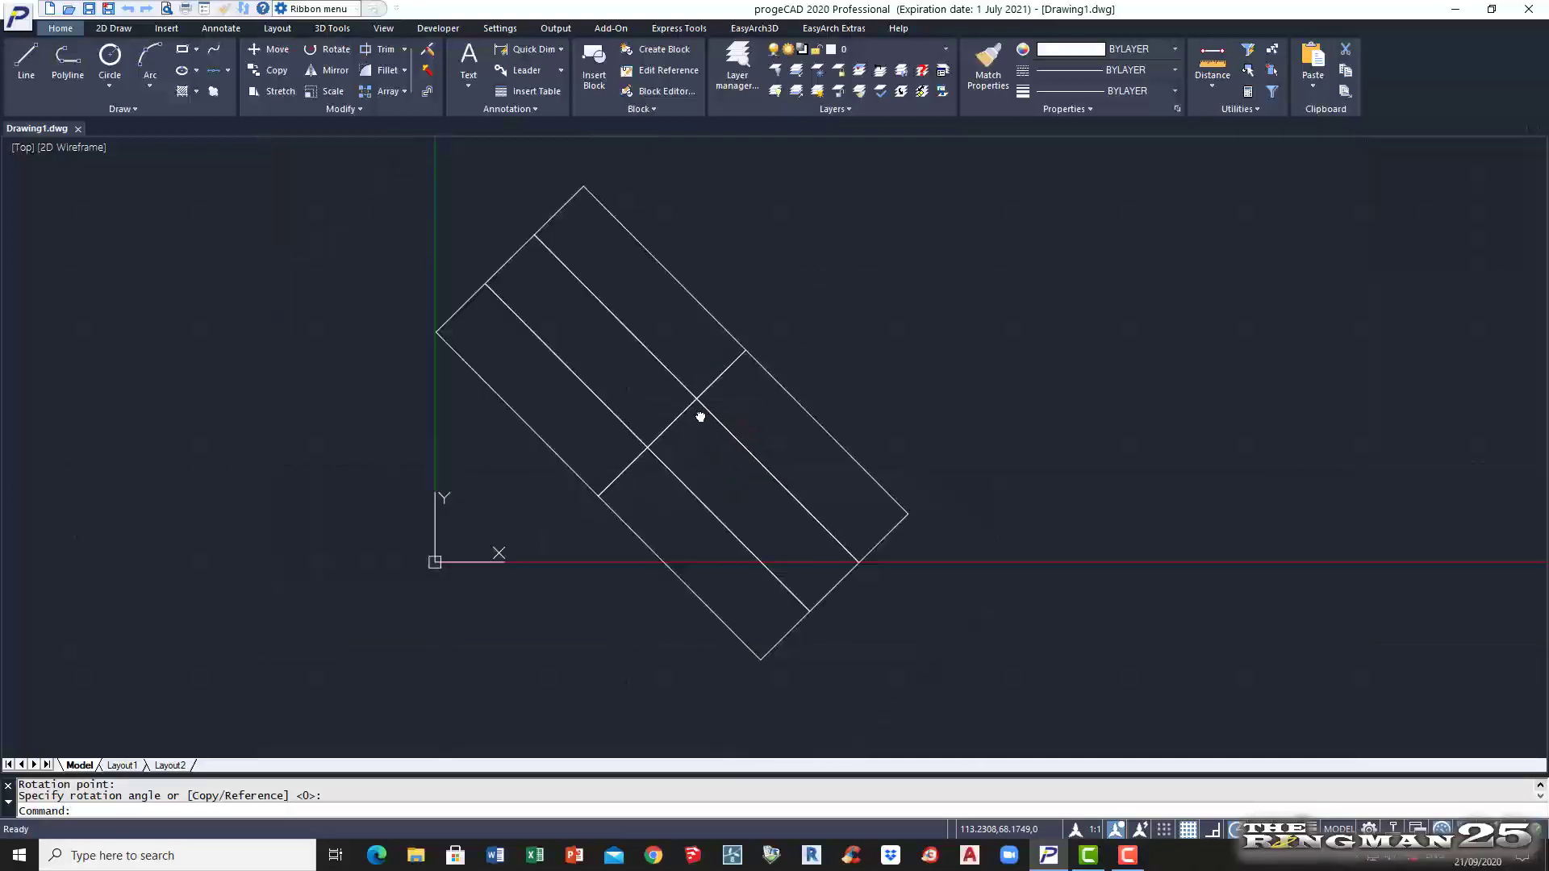
pyautogui.moveTo(700, 416); pyautogui.dragTo(726, 449, button='middle')
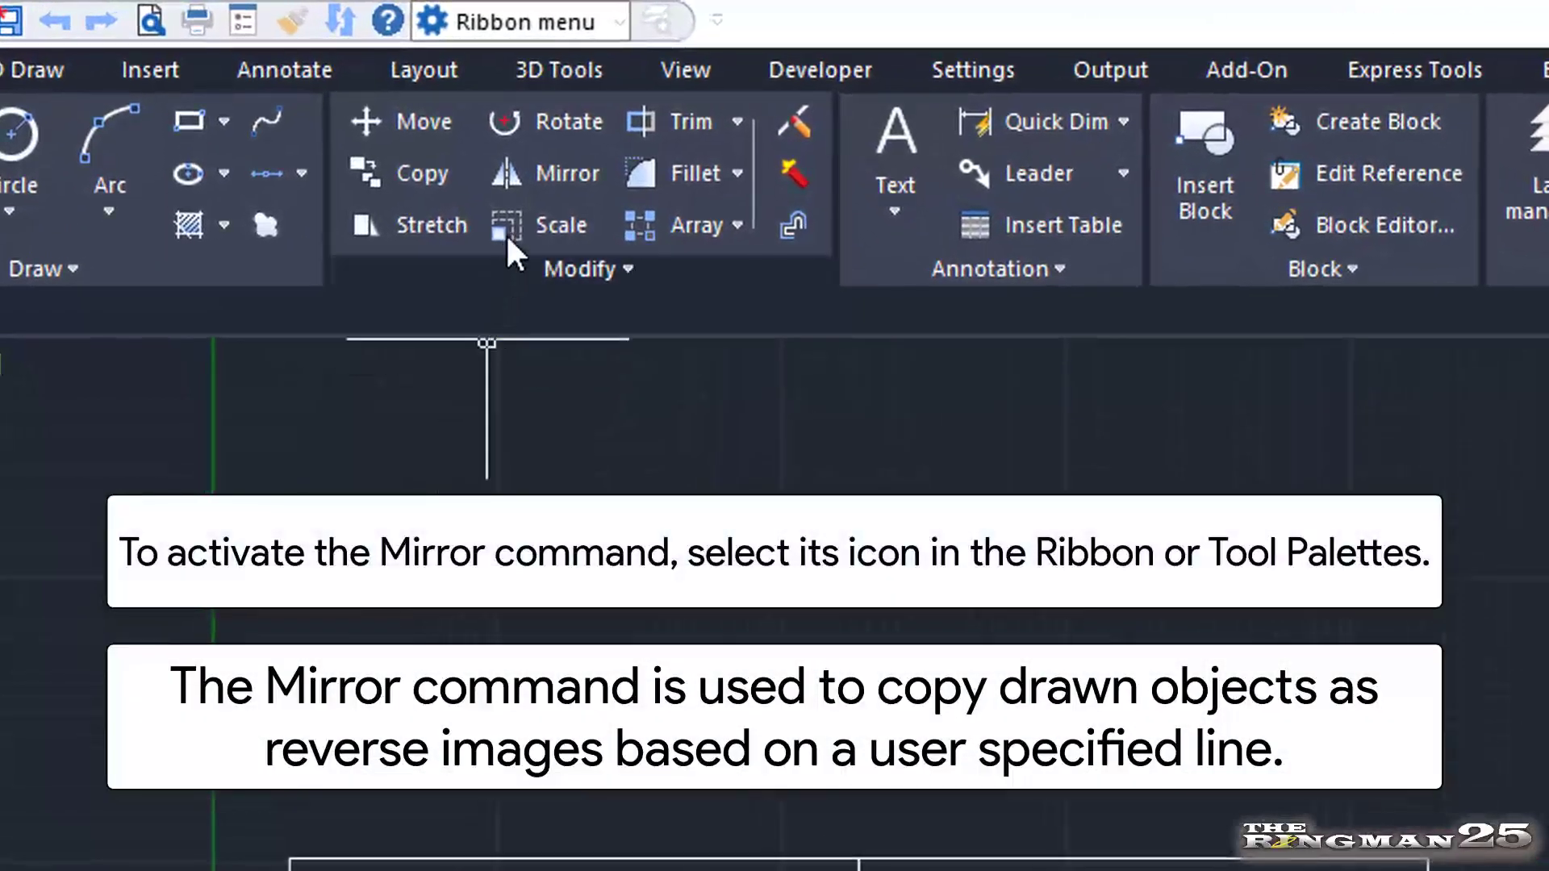
# Step: Mirror the six-rectangle grid across its right edge with the MI command, choosing Yes to delete the original entities
pyautogui.click(550, 173)
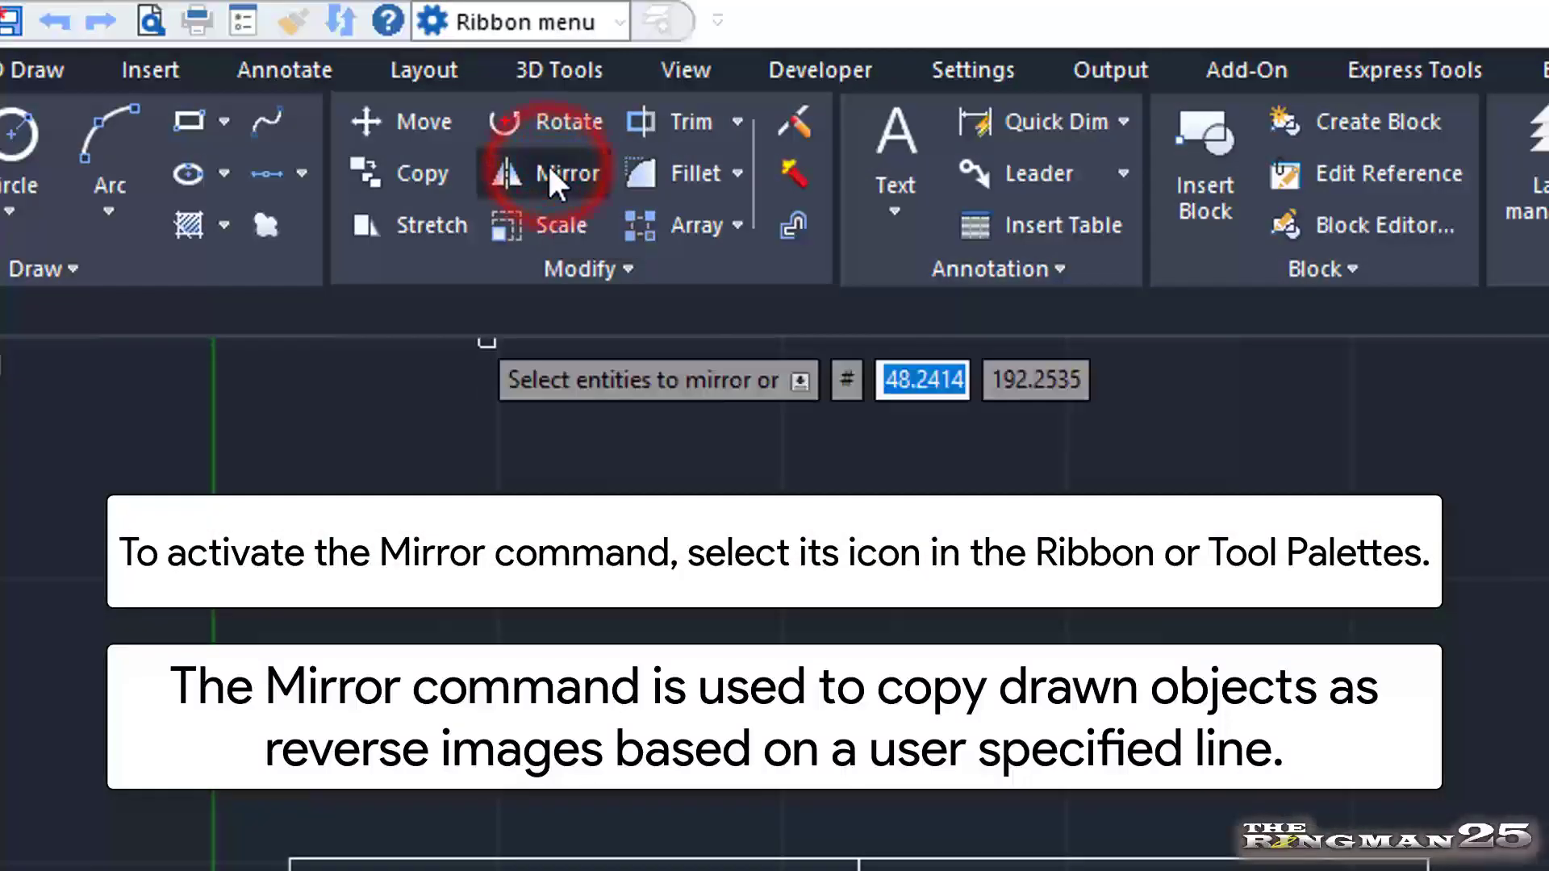
pyautogui.click(208, 326)
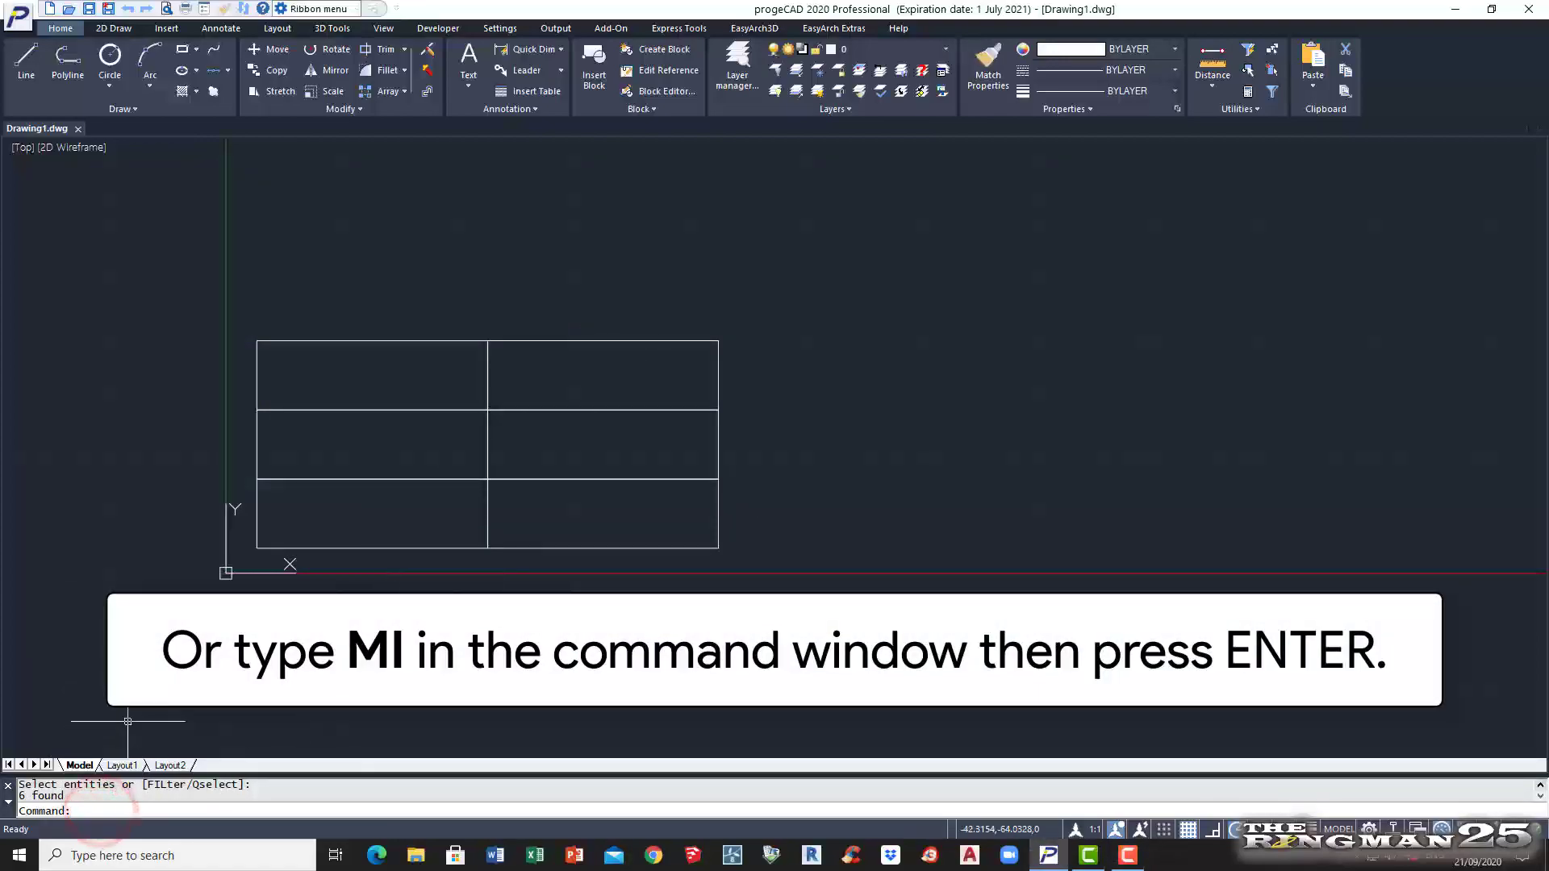
pyautogui.write('MIDPOINT')
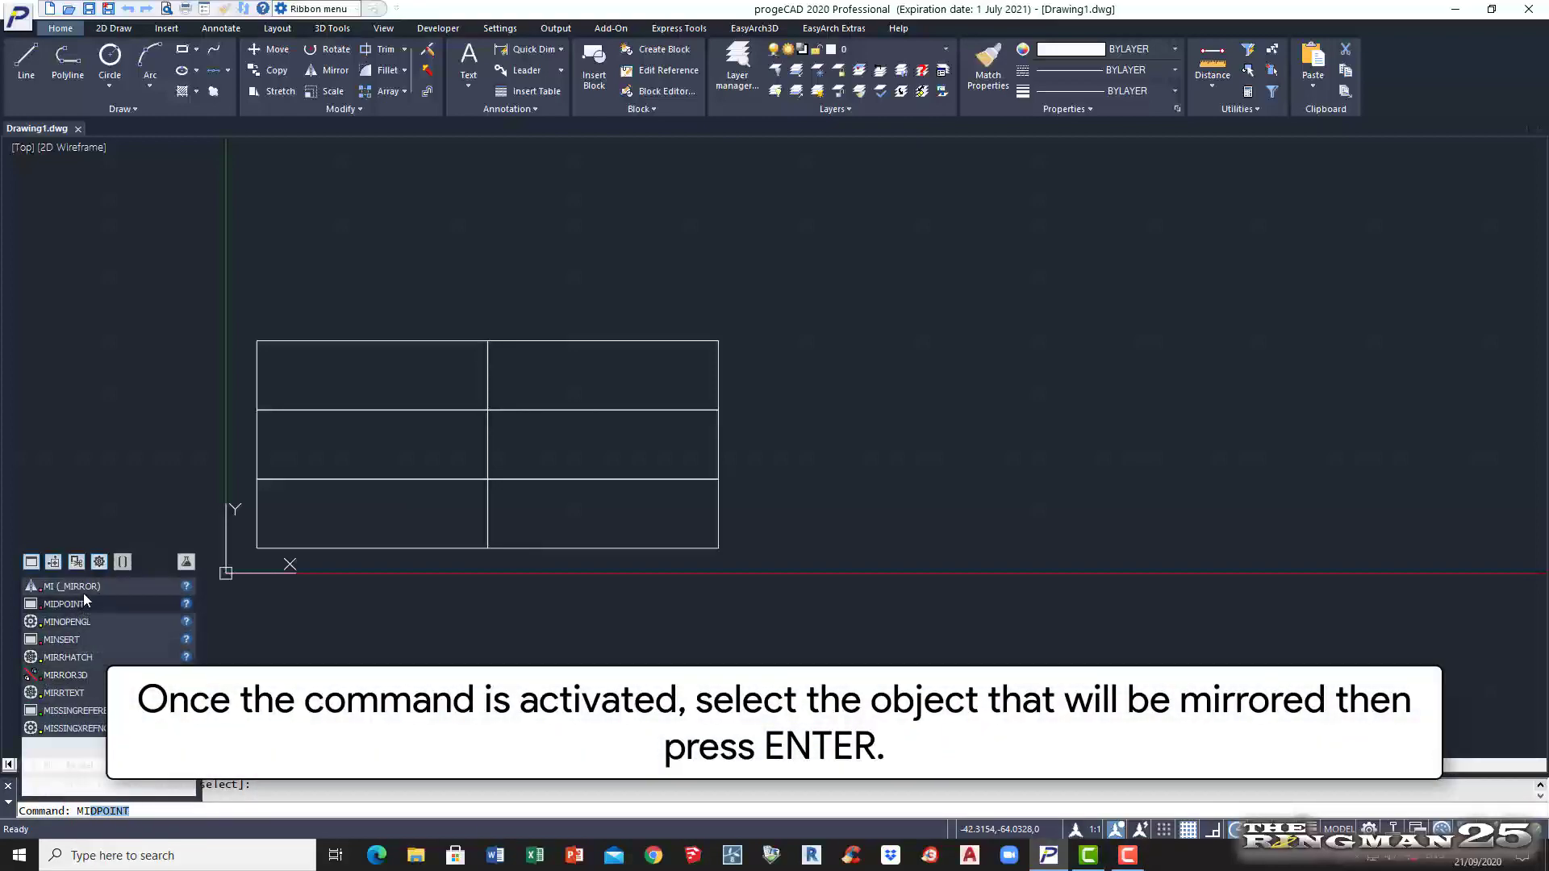
pyautogui.click(84, 587)
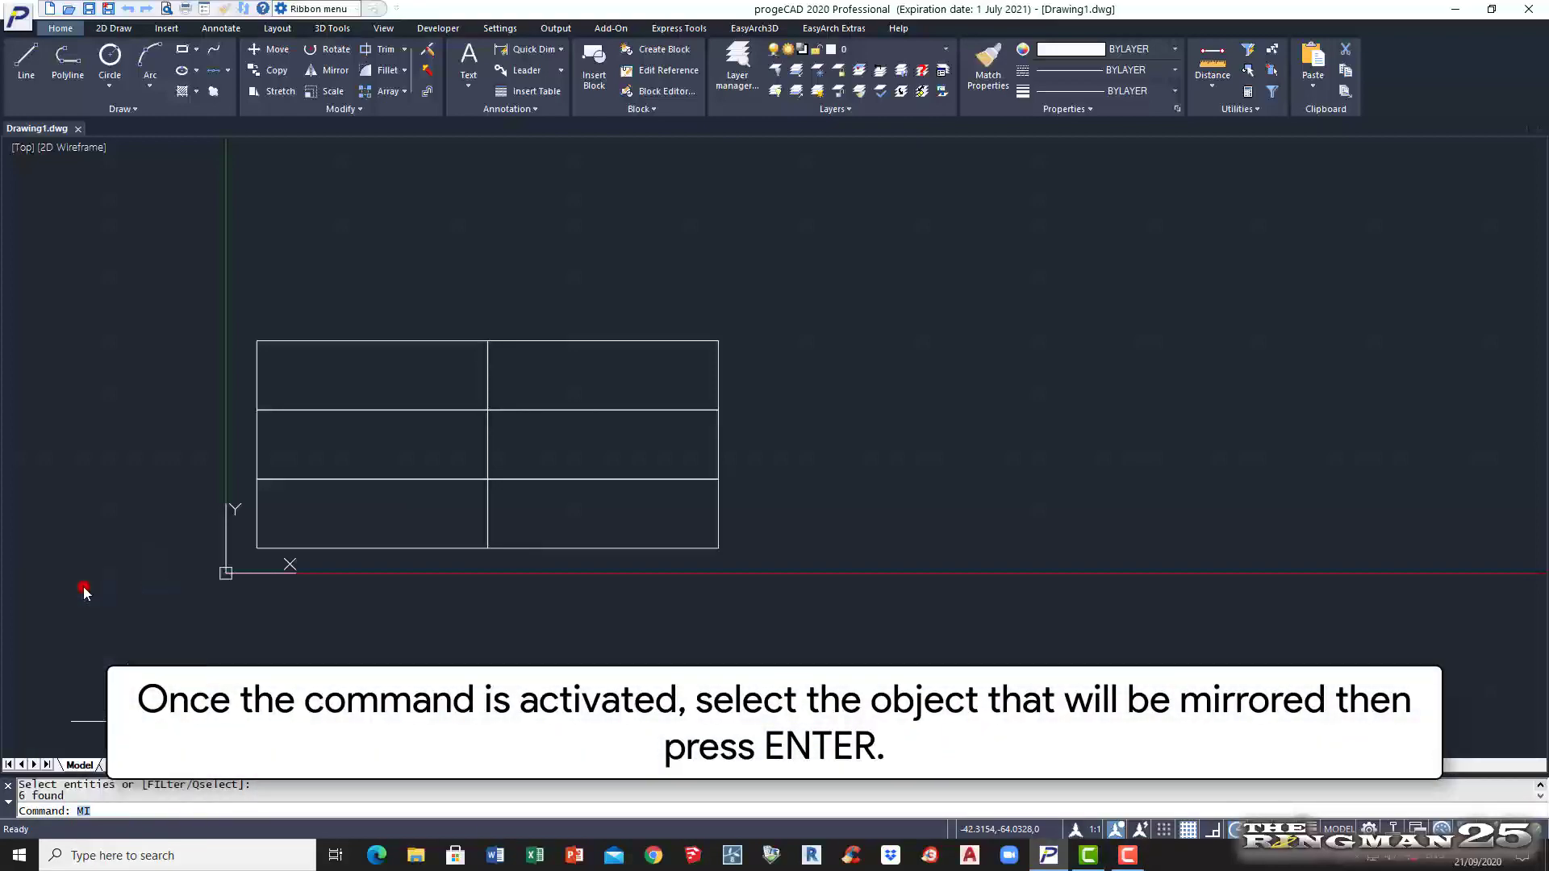
pyautogui.moveTo(242, 329); pyautogui.dragTo(304, 416)
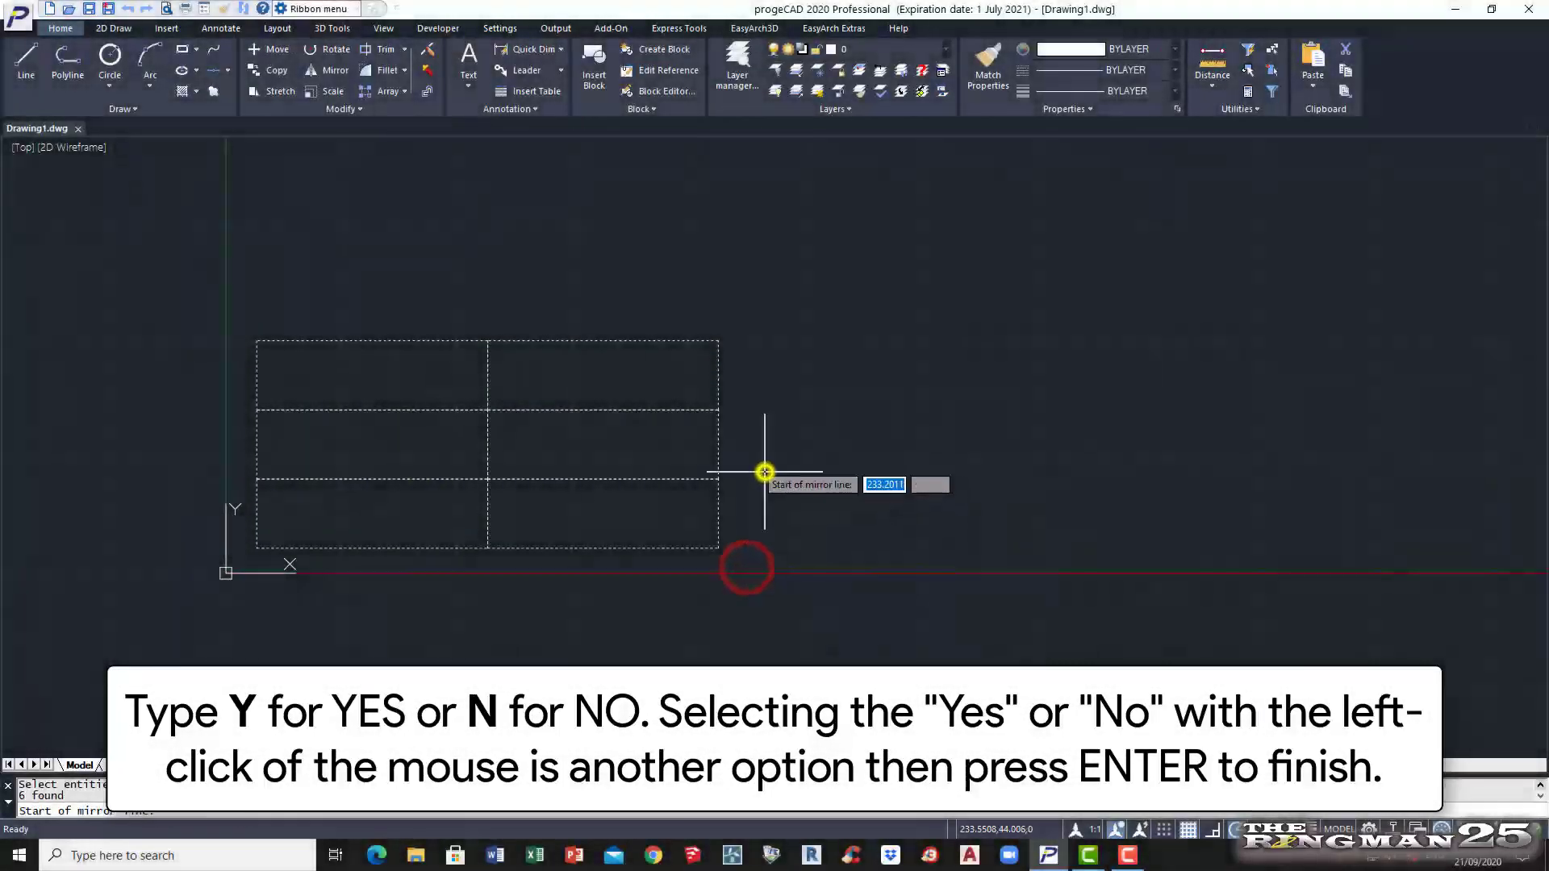
pyautogui.click(719, 341)
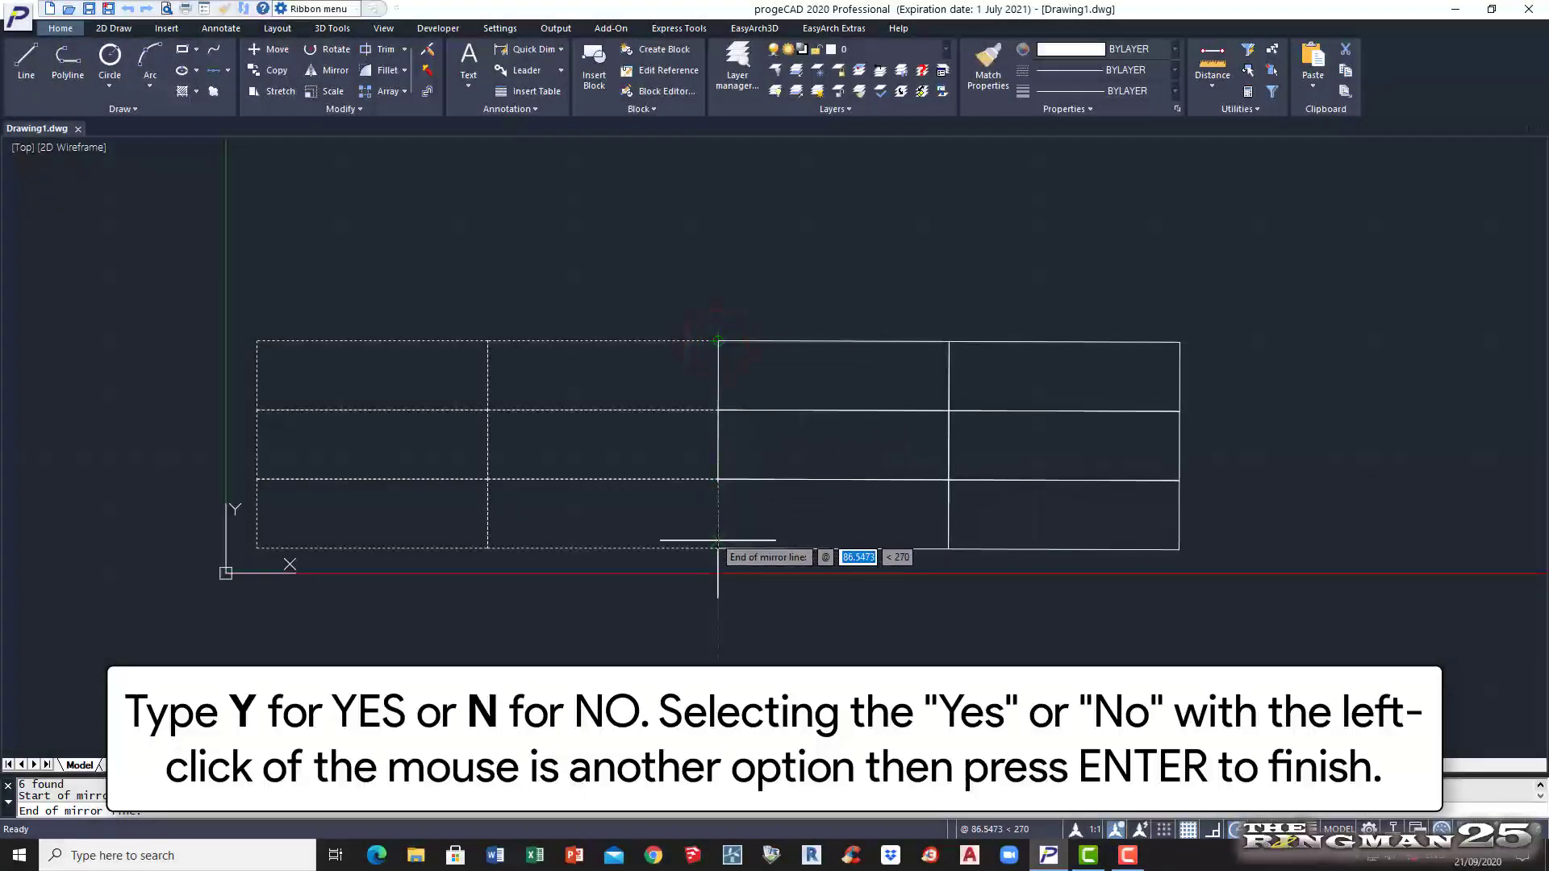
pyautogui.click(718, 549)
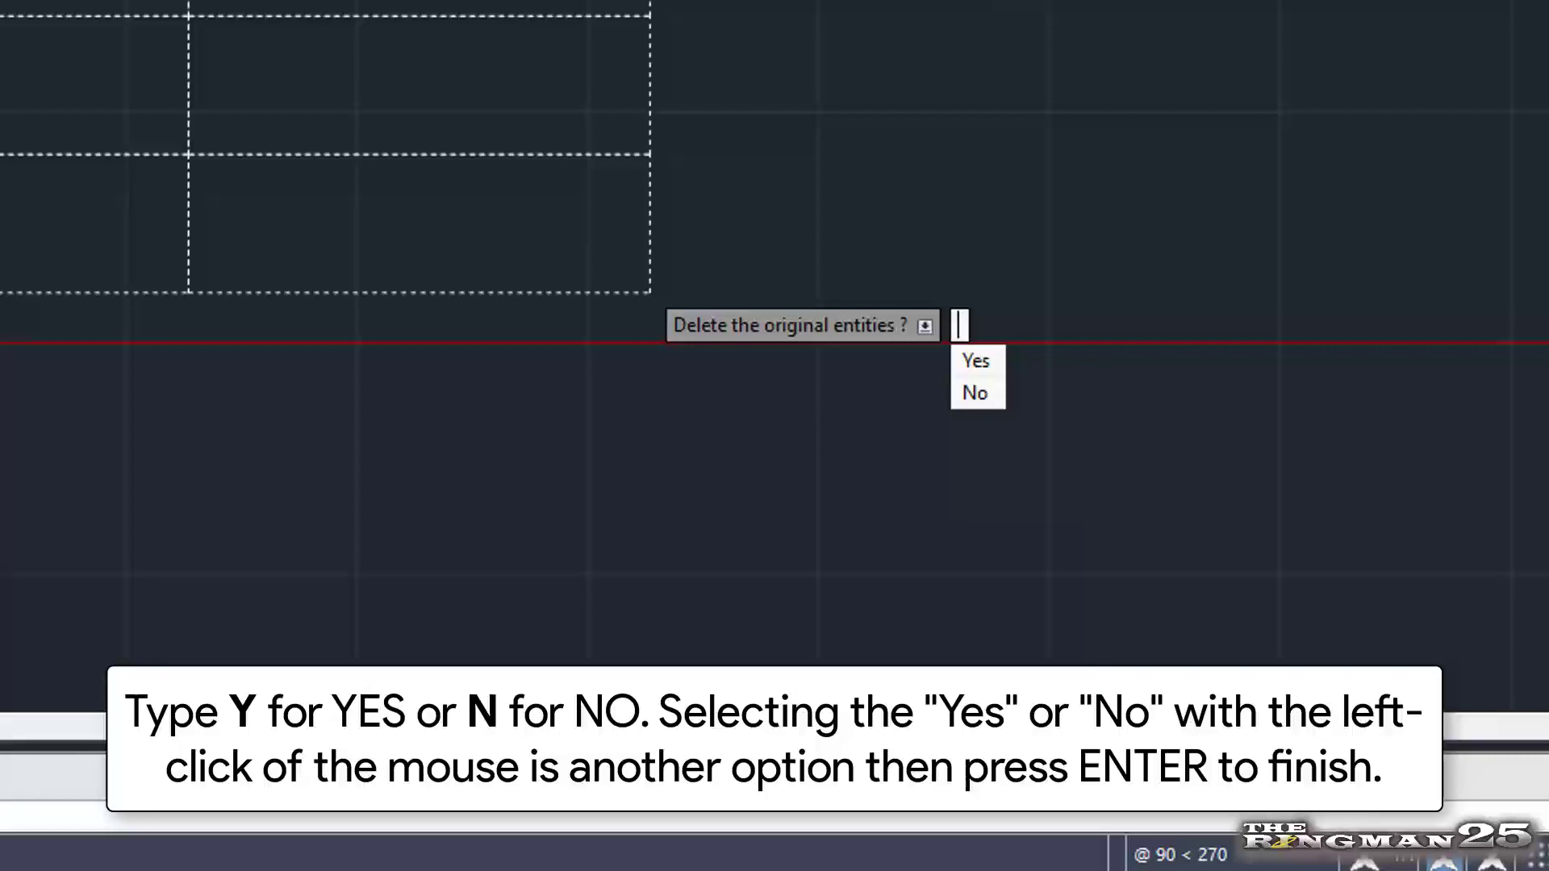
pyautogui.press('Down')
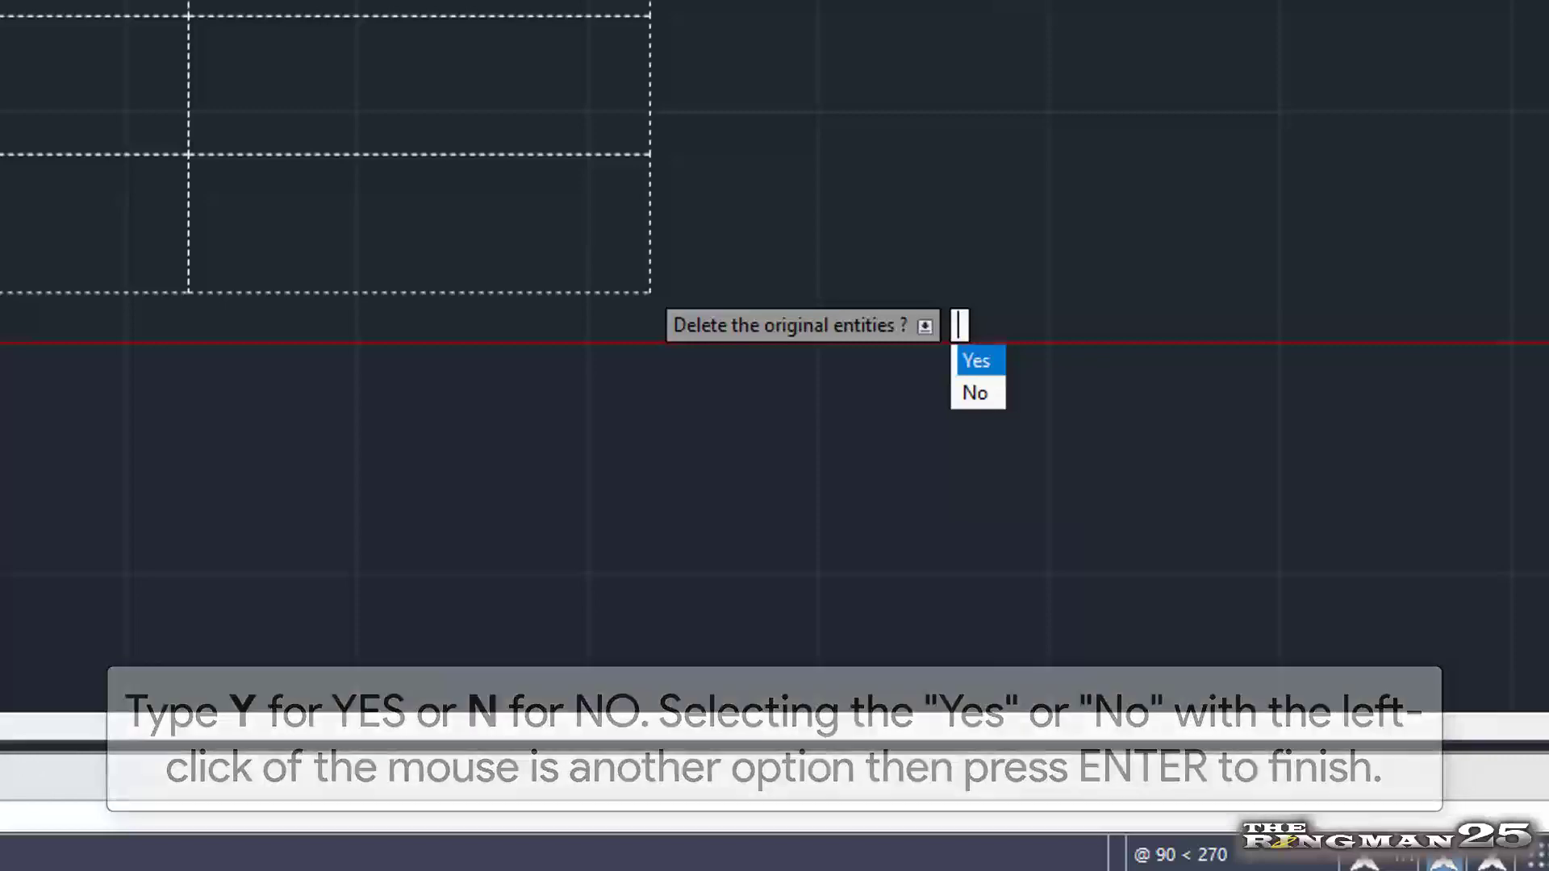
pyautogui.press('Return')
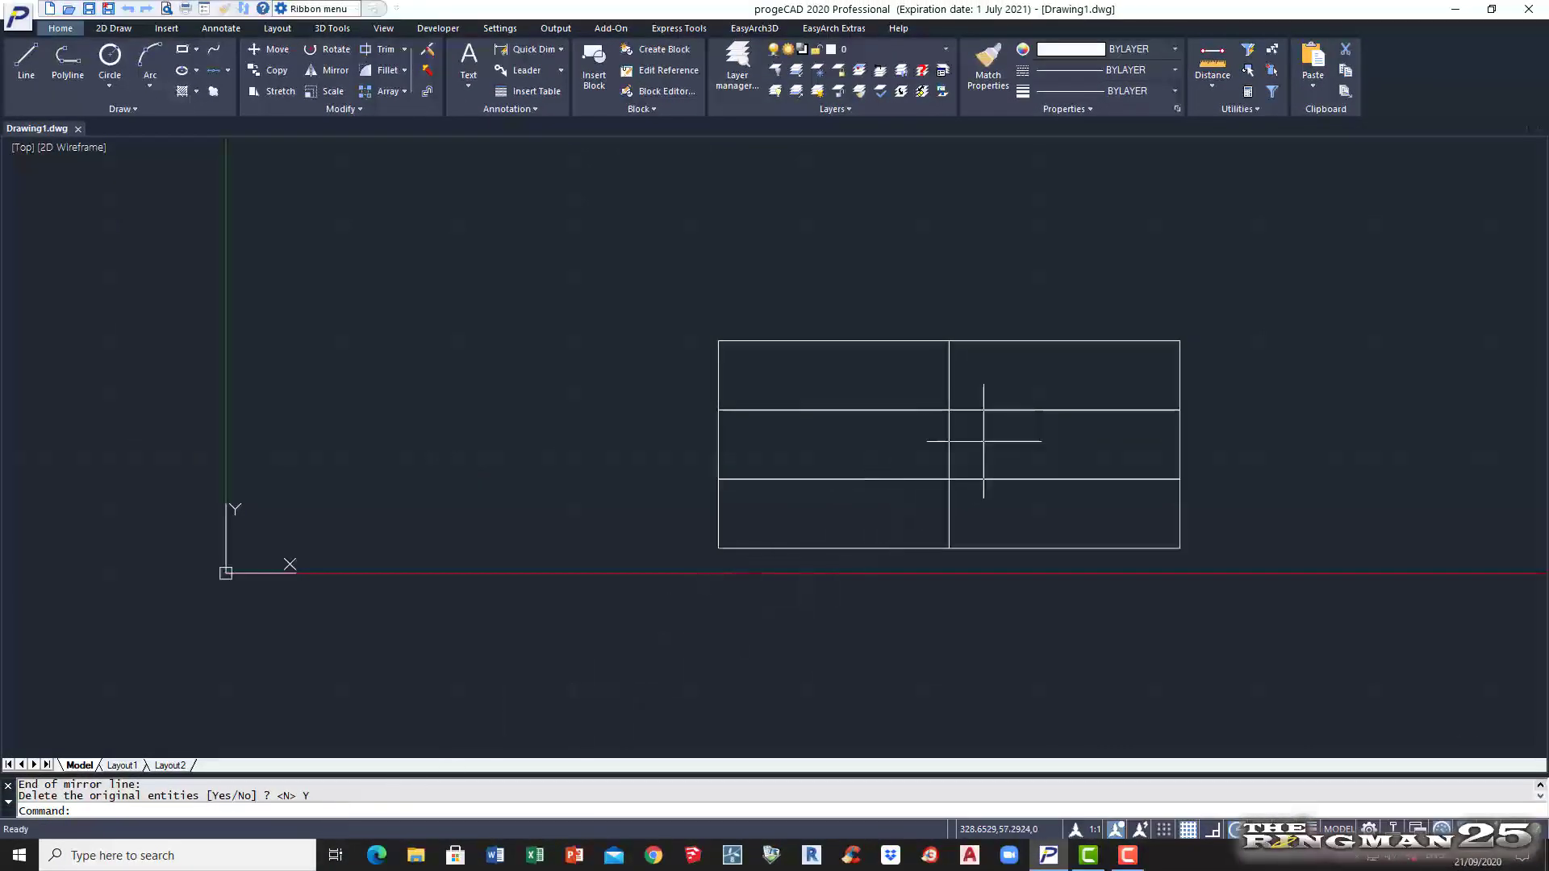
pyautogui.moveTo(972, 440); pyautogui.dragTo(743, 439, button='middle')
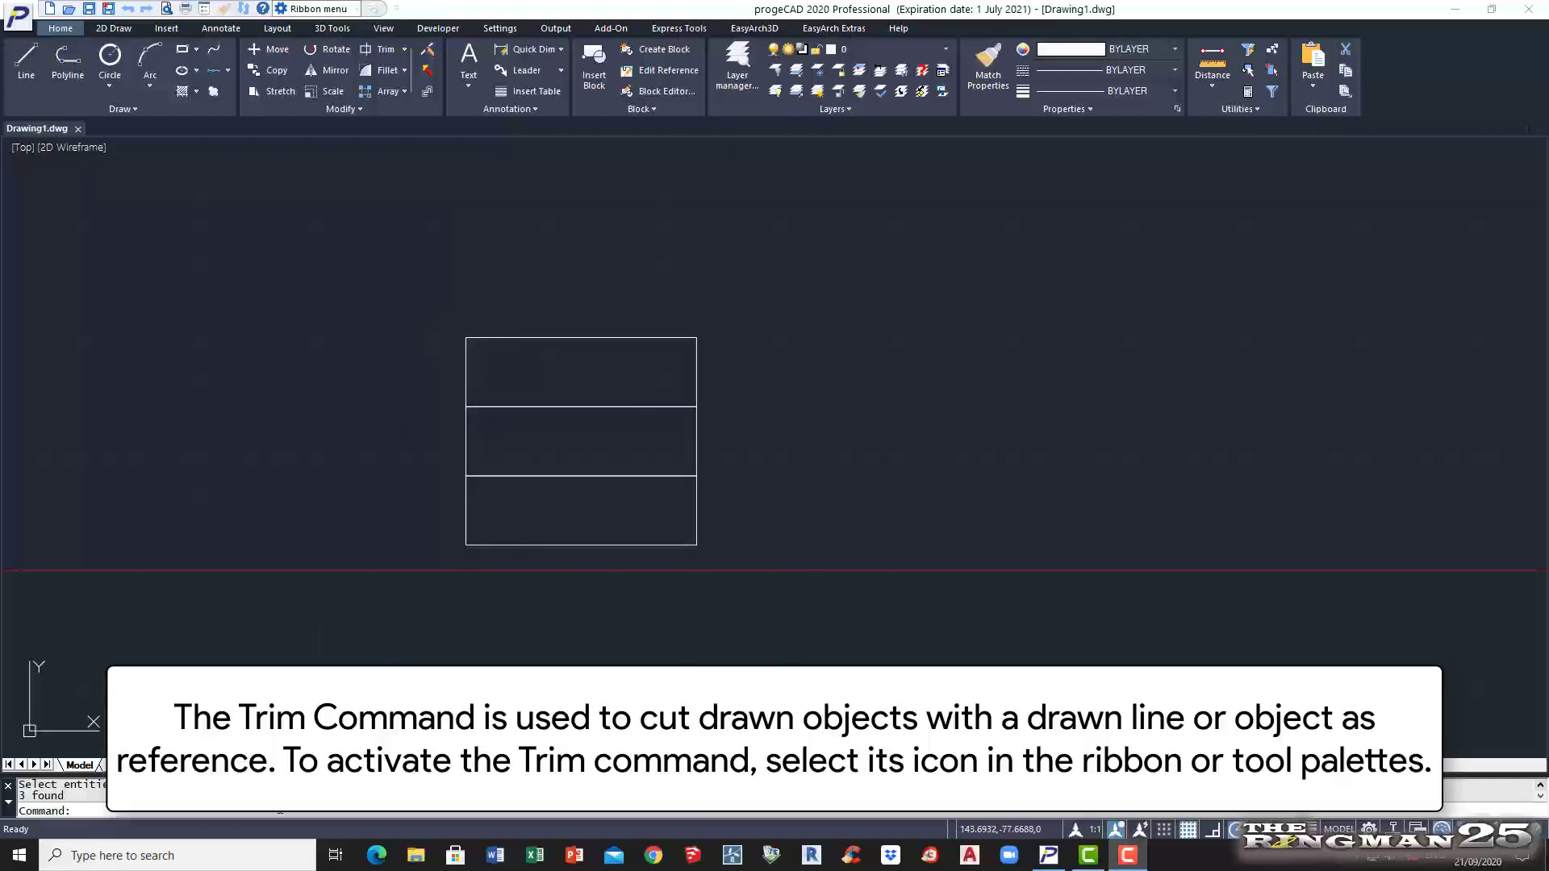
# Step: Draw a vertical line with the L command and ortho mode, crossing all three stacked rectangles and extending past their upper and lower edges
pyautogui.click(144, 812)
pyautogui.write('L')
pyautogui.press('Return')
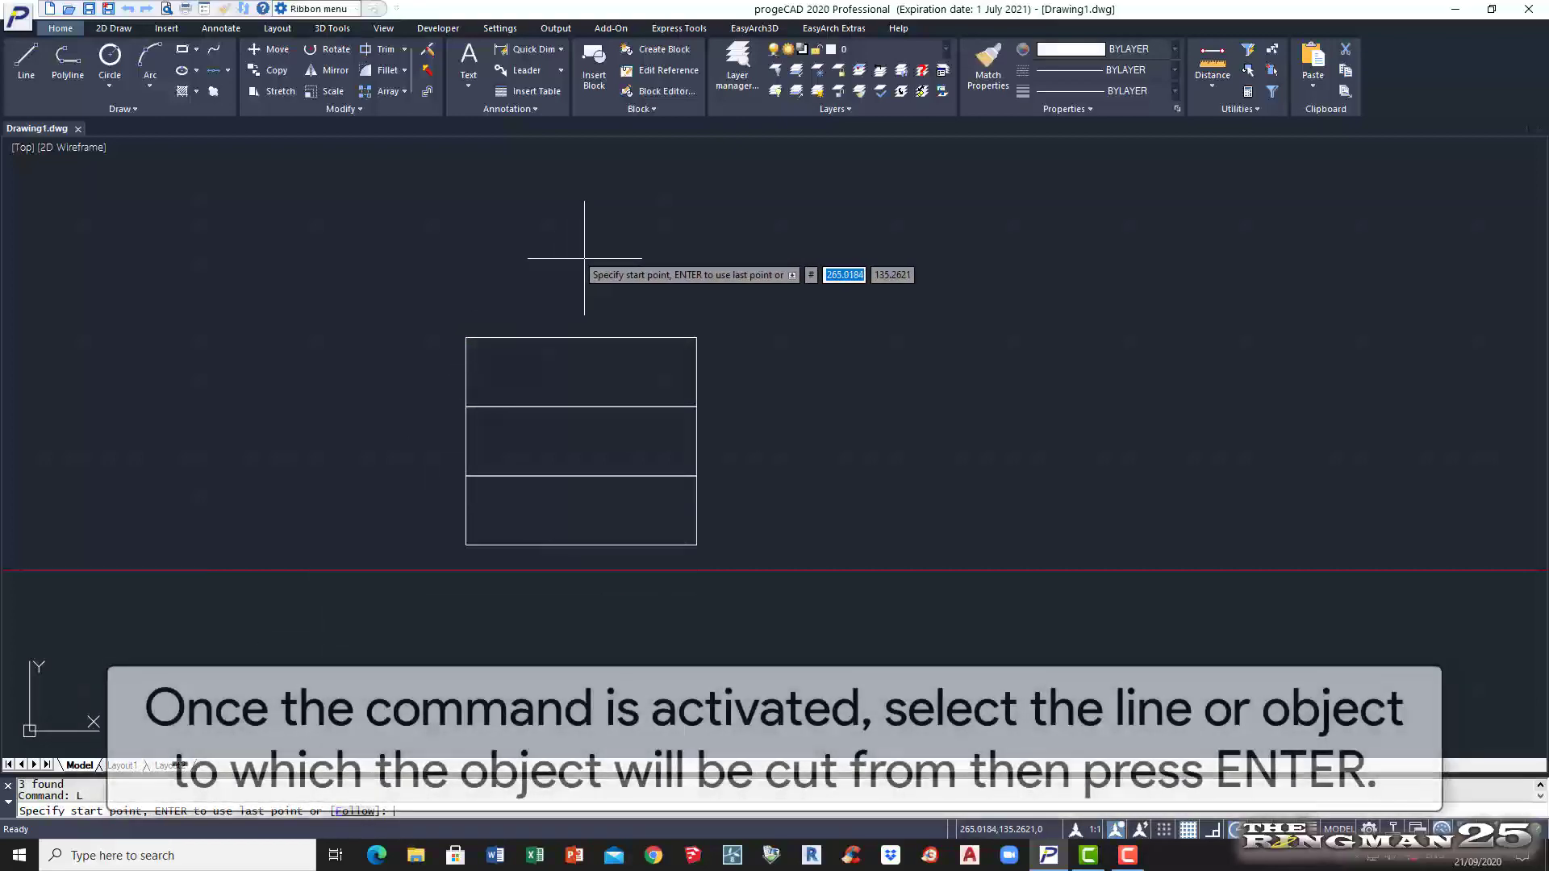
pyautogui.click(585, 258)
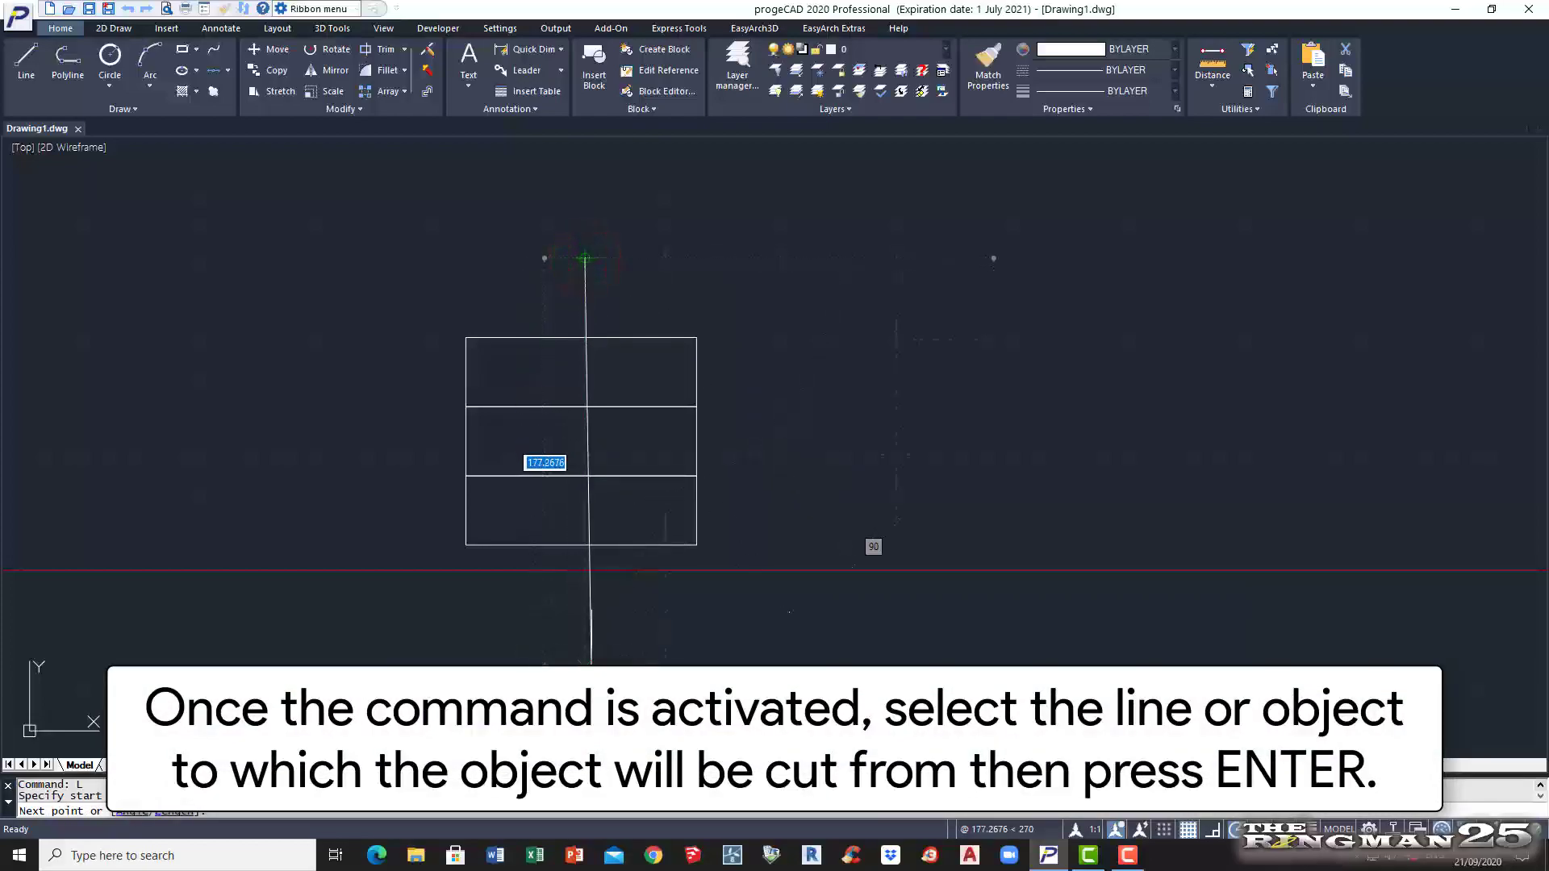
pyautogui.press('F8')
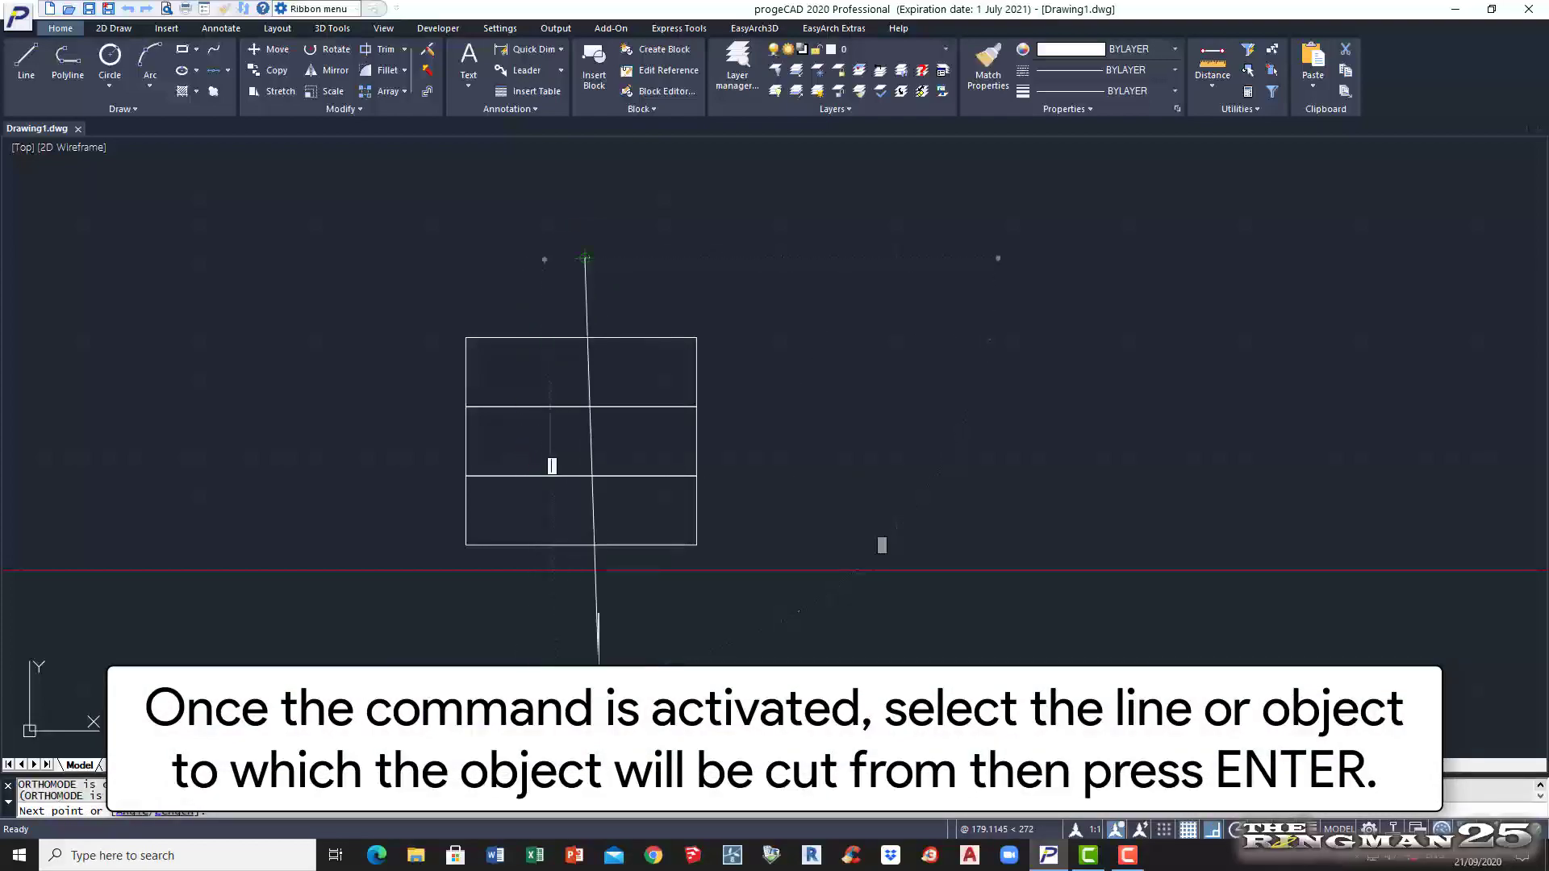
pyautogui.click(584, 607)
pyautogui.press('Return')
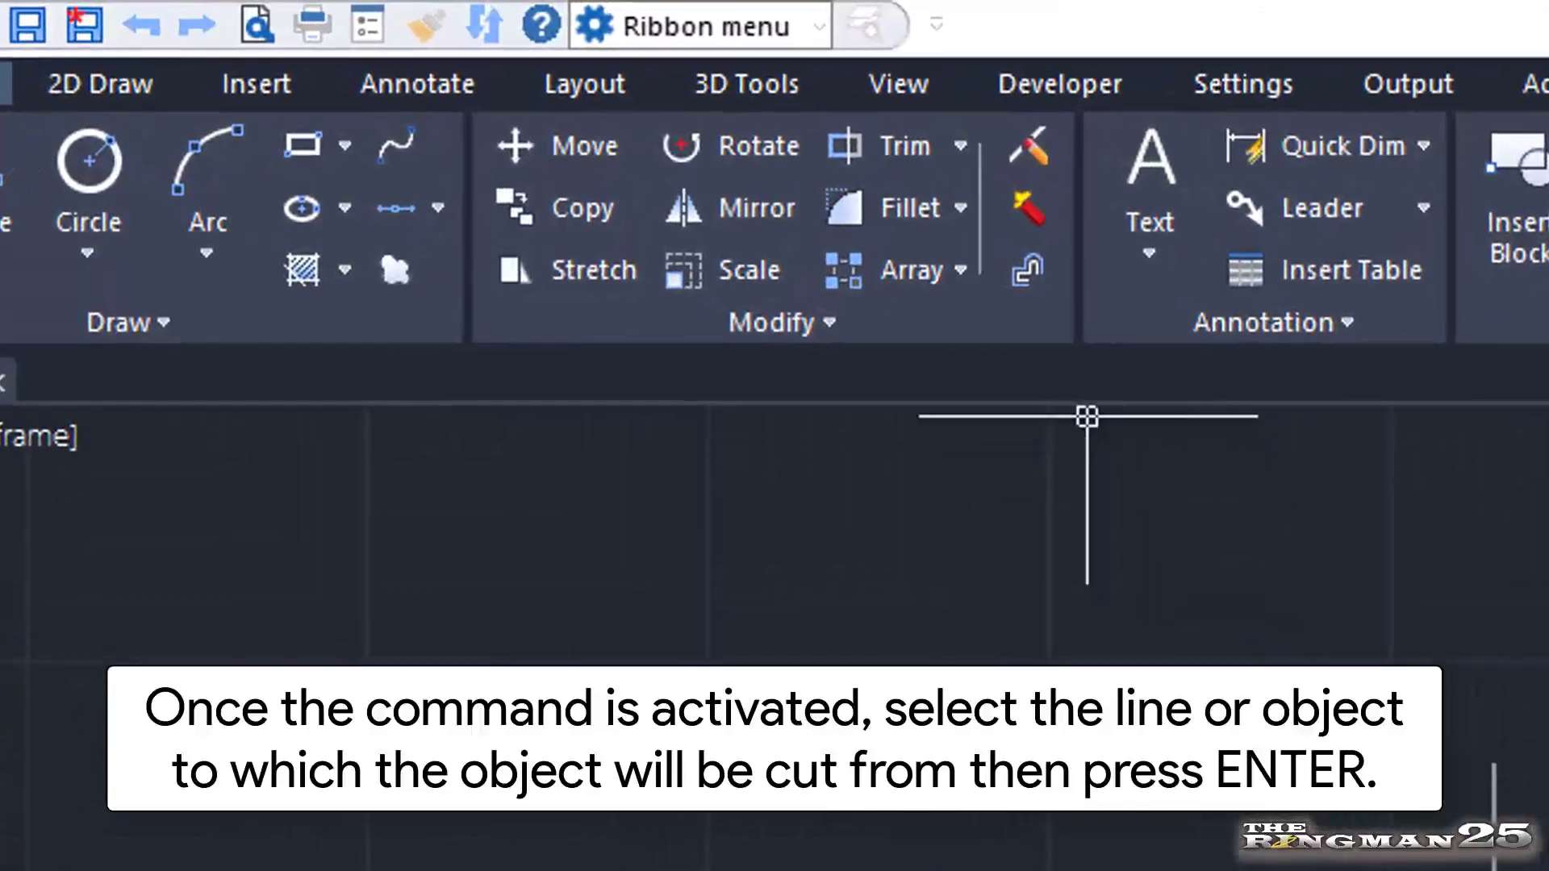
# Step: Trim the parts of the three rectangles right of the vertical line one by one, using that line as the cutting edge
pyautogui.click(920, 150)
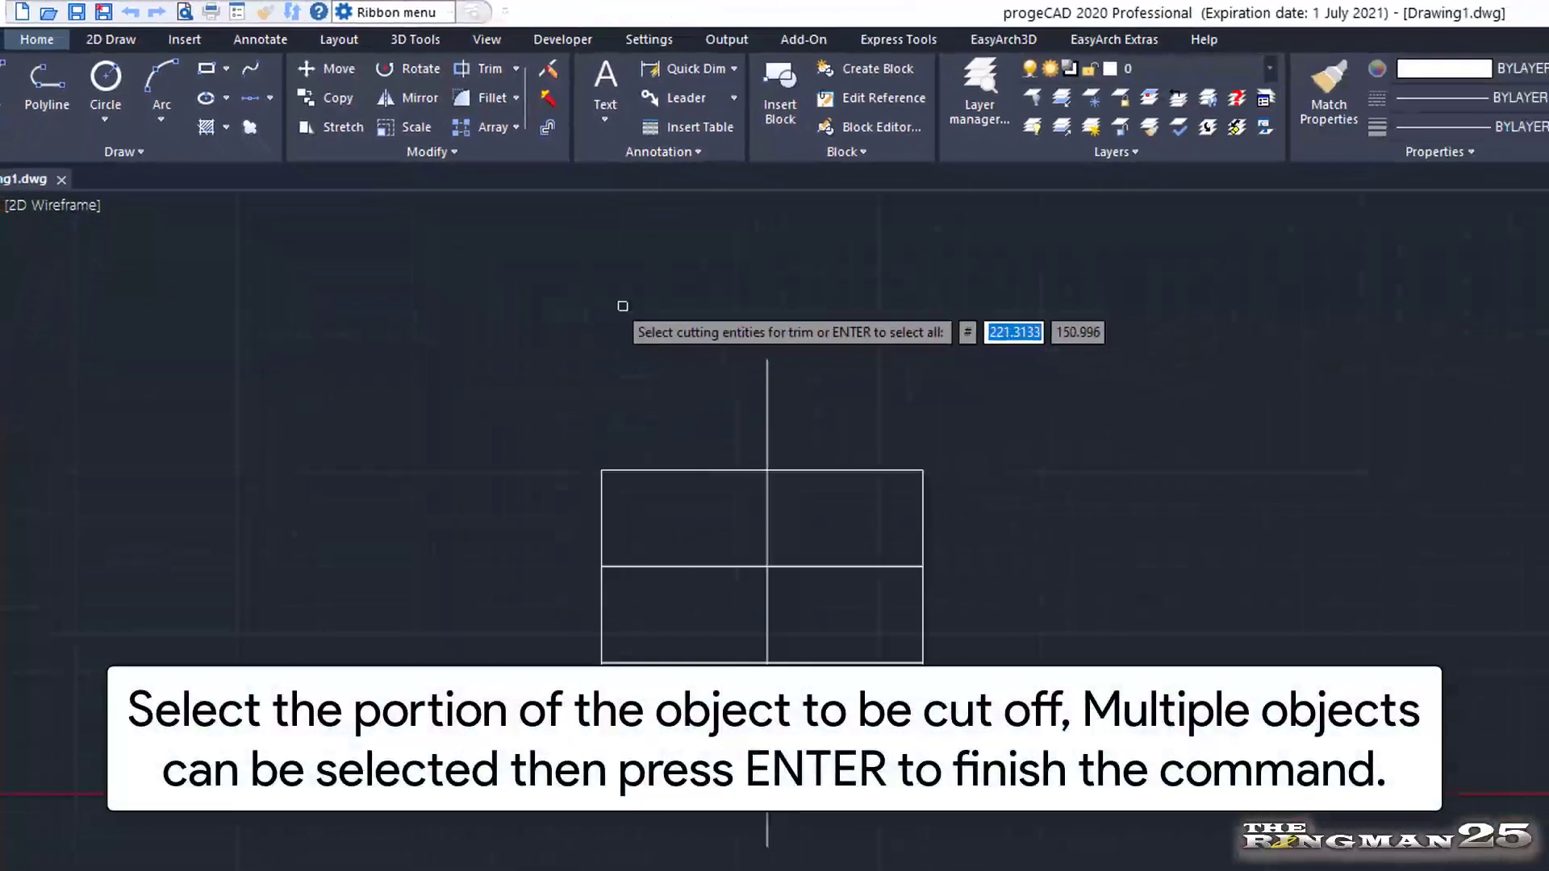
pyautogui.click(586, 326)
pyautogui.click(586, 326)
pyautogui.press('Return')
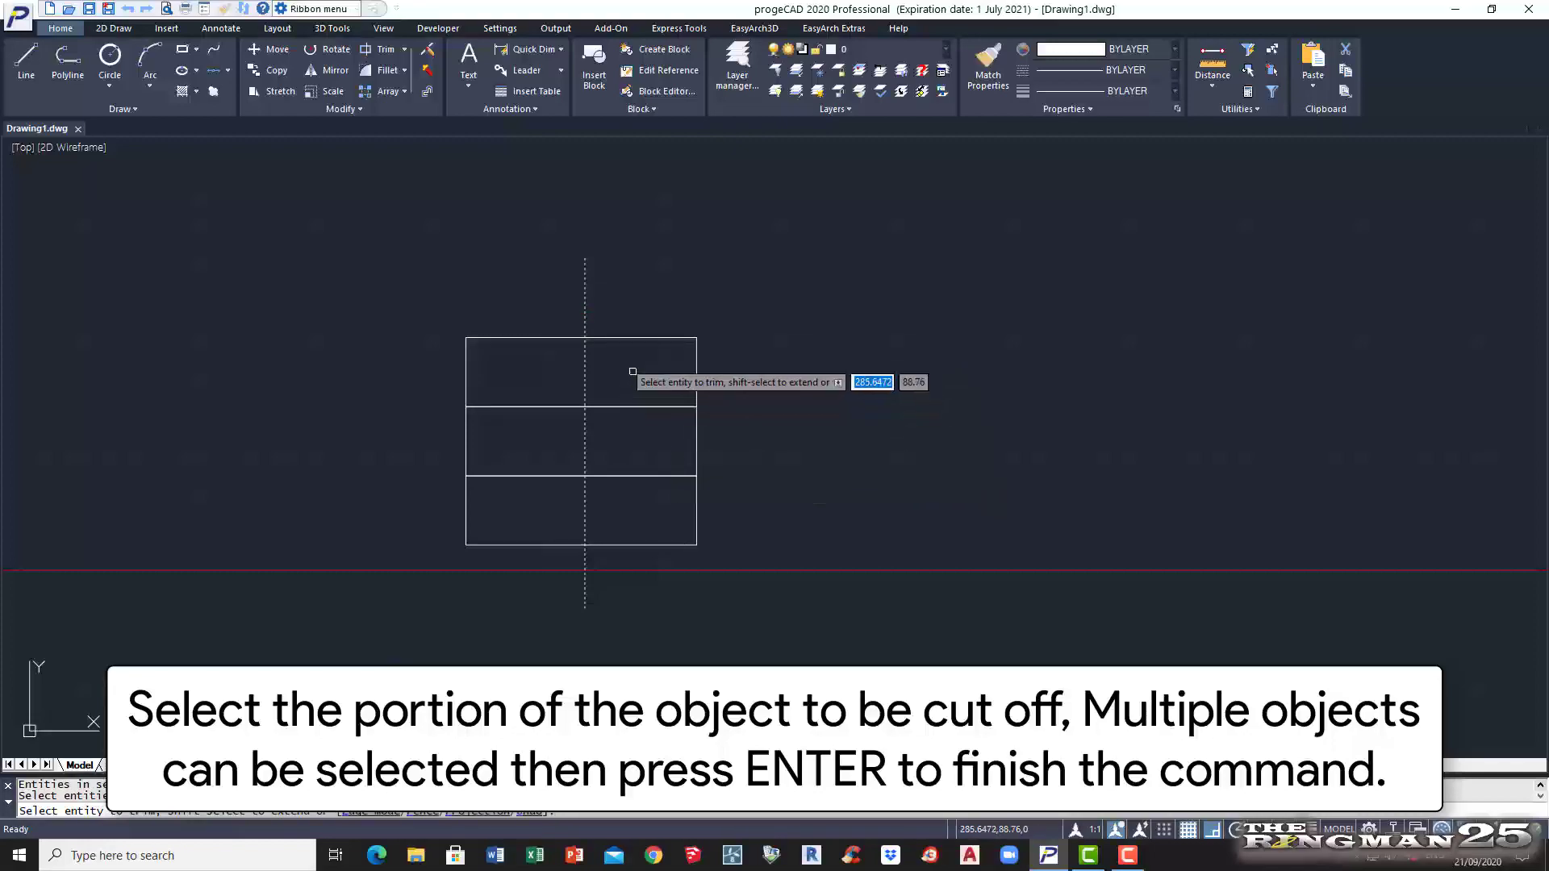
pyautogui.click(627, 338)
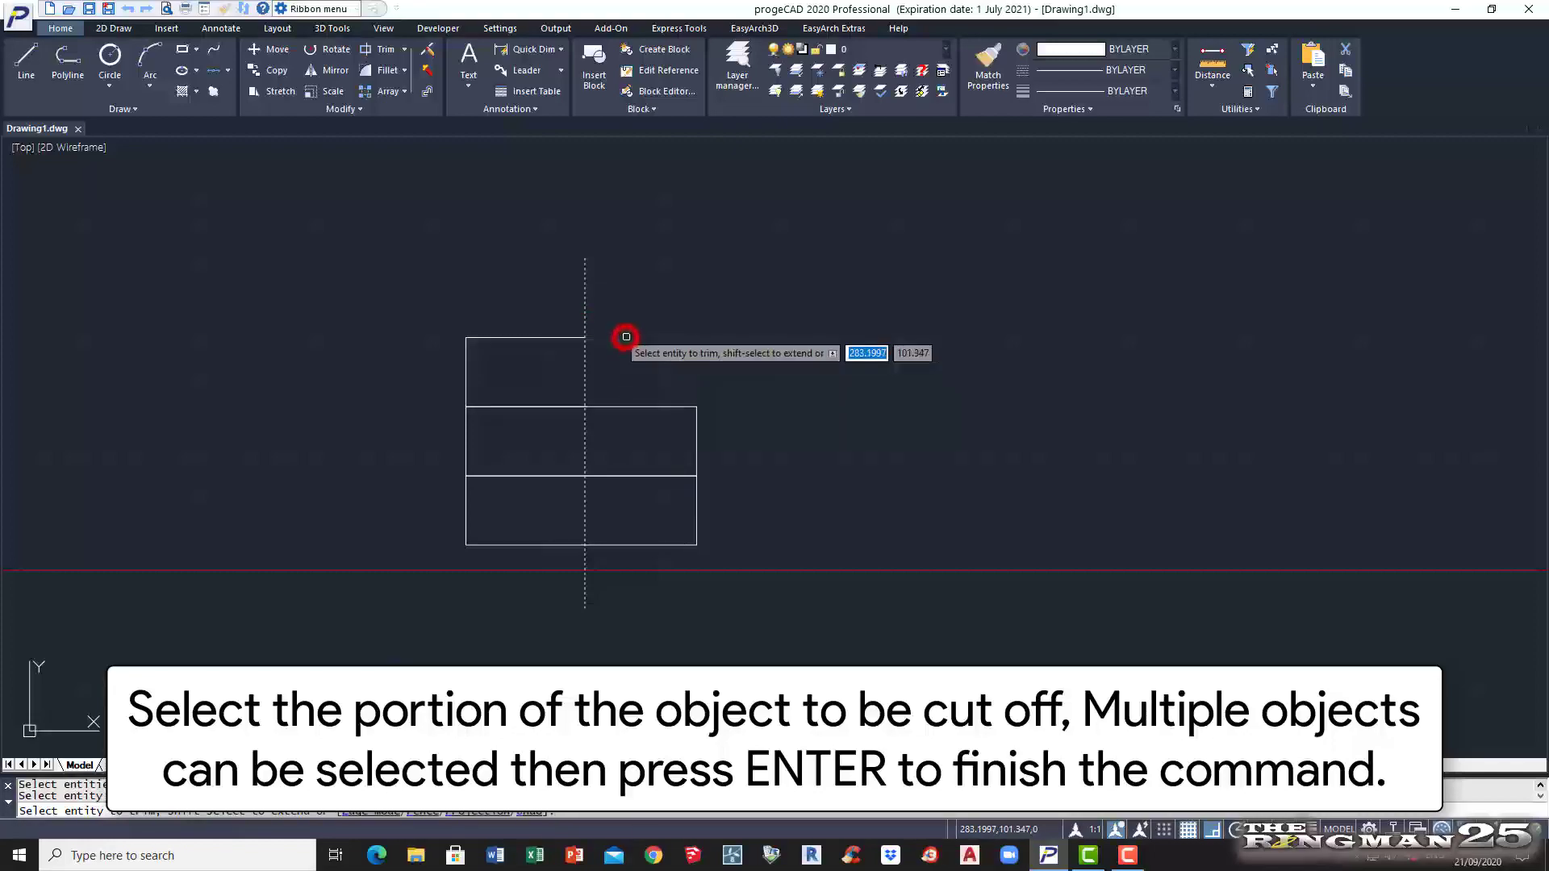
pyautogui.click(626, 407)
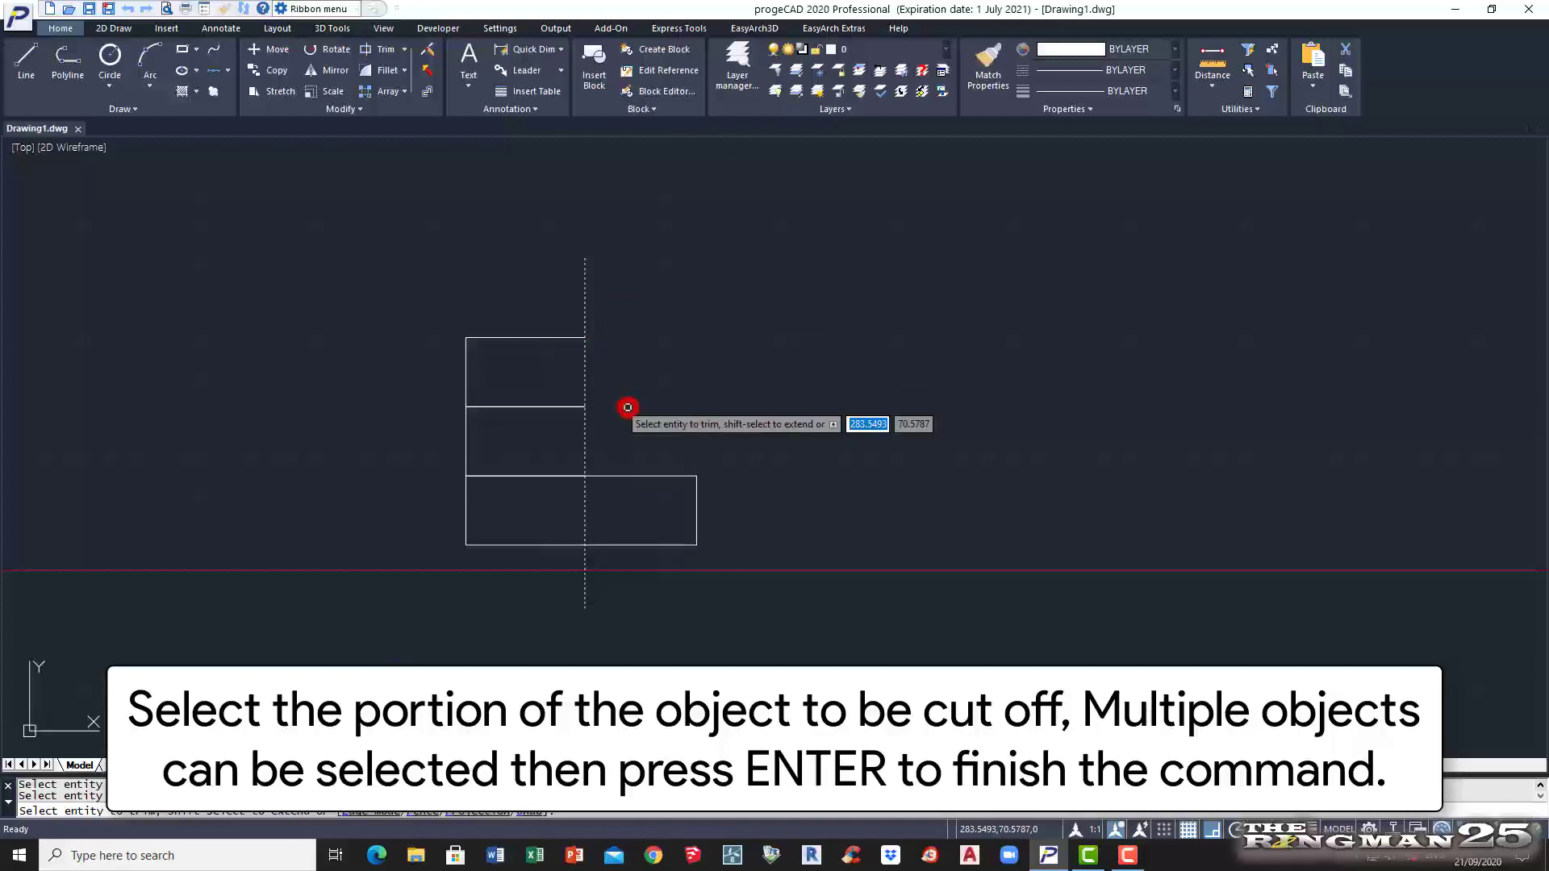
pyautogui.click(616, 477)
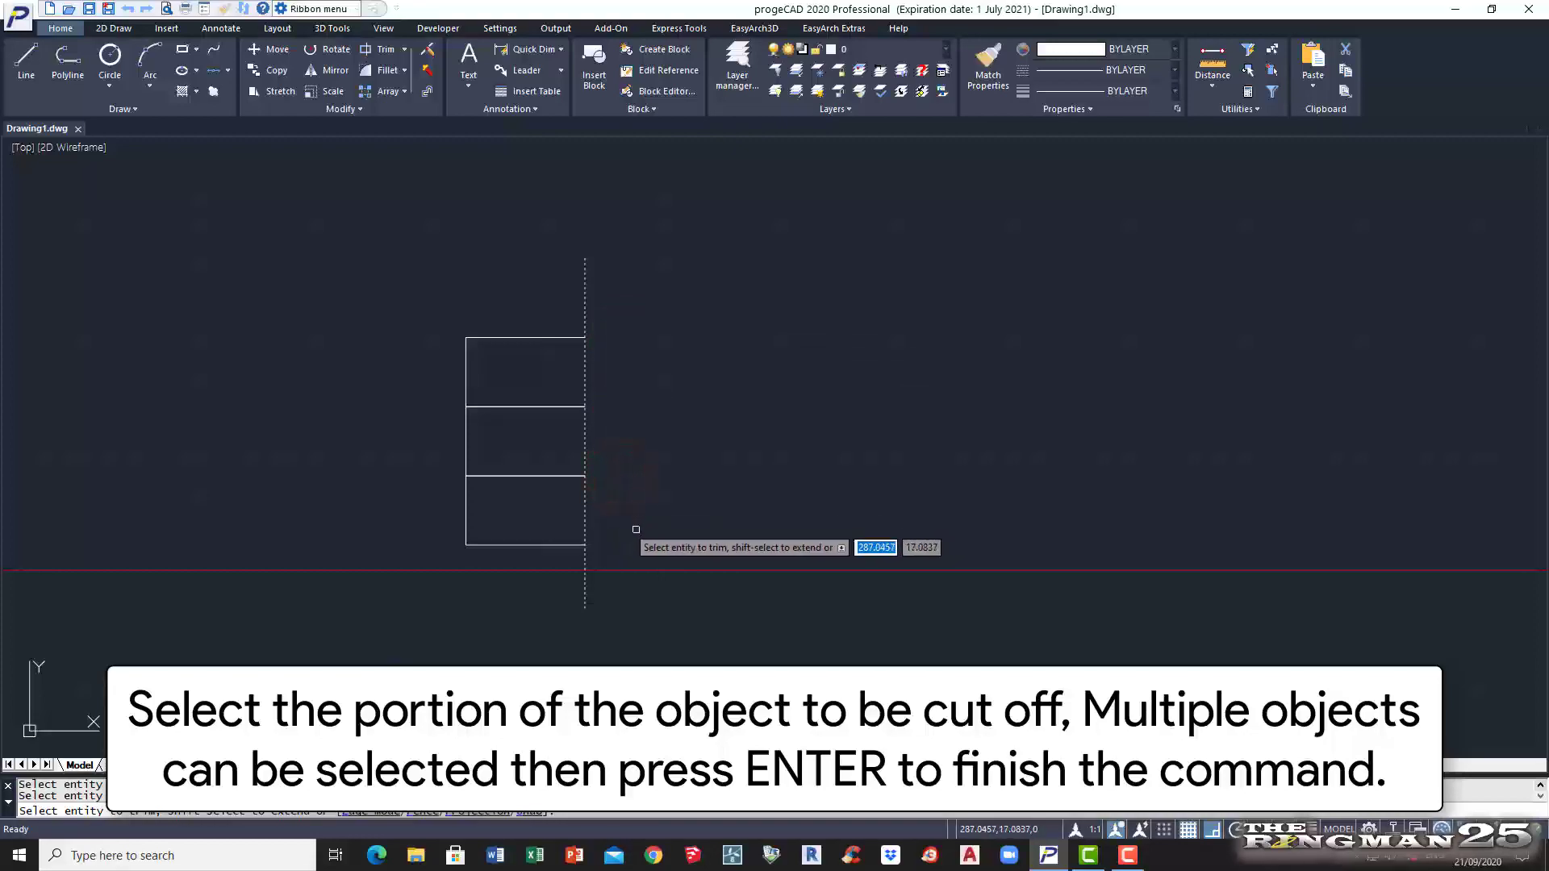
pyautogui.press('Return')
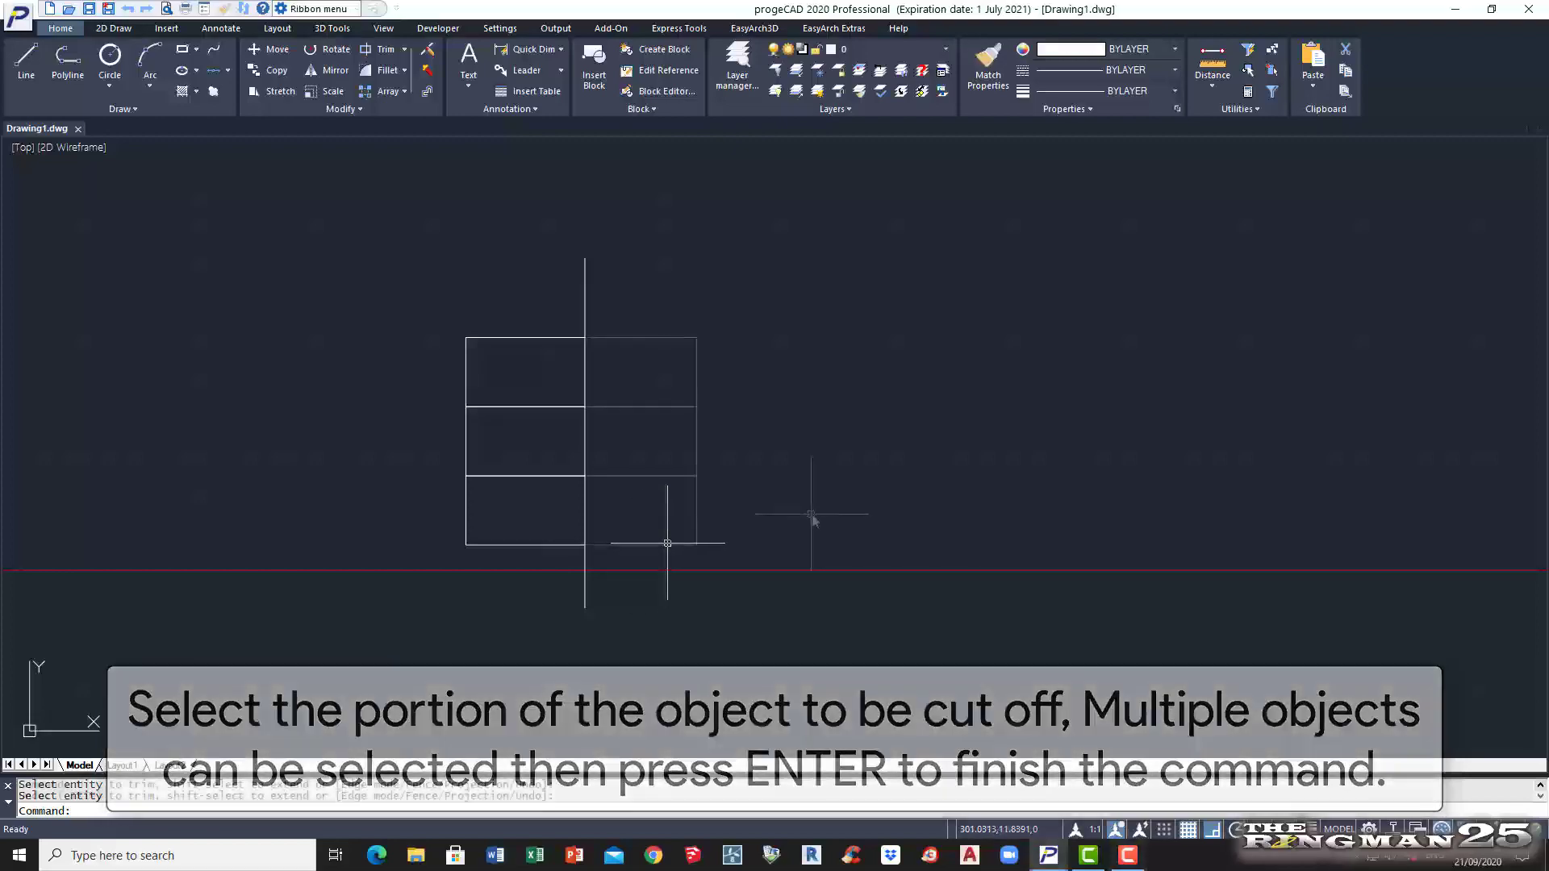
# Step: Undo the trim of the three rectangles
pyautogui.write('u')
pyautogui.press('Return')
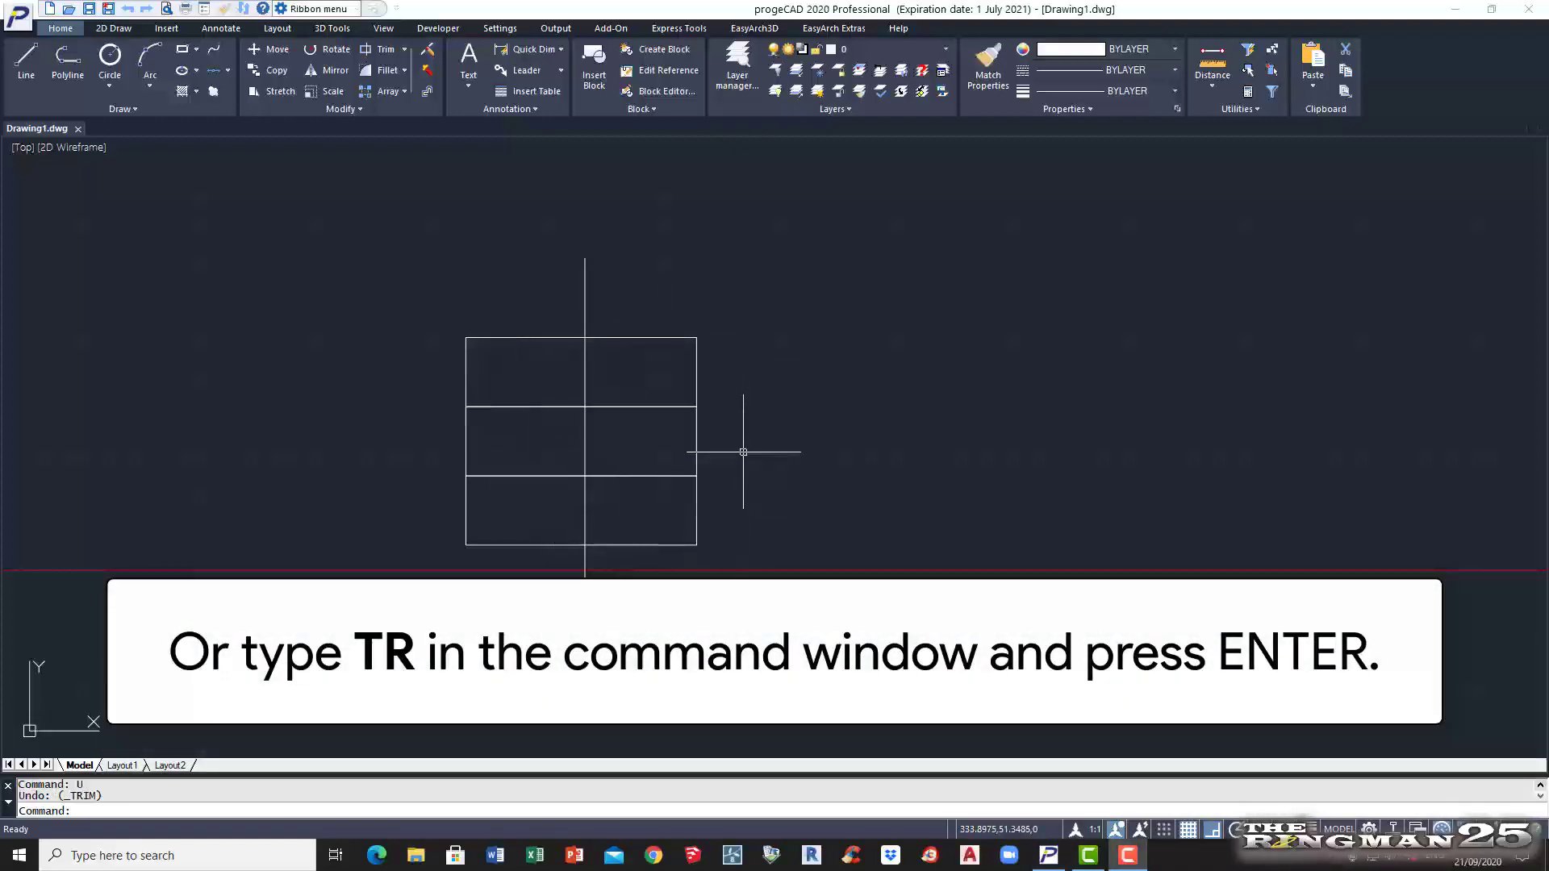
# Step: Use the TR command to trim everything right of the vertical line in one crossing selection, with that line as the cutting edge
pyautogui.click(170, 809)
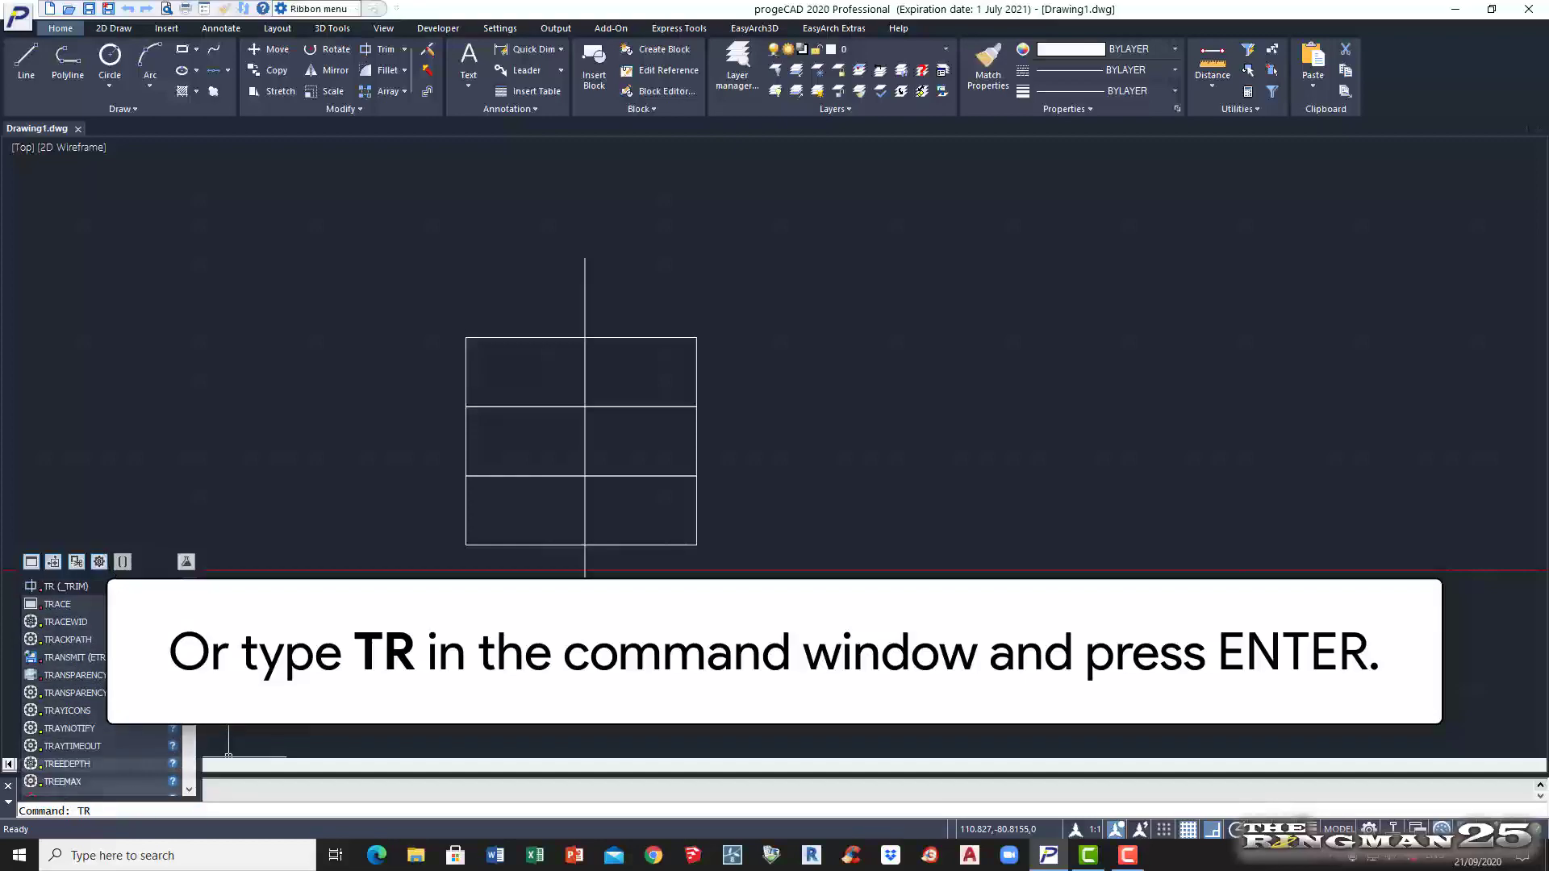
pyautogui.press('Return')
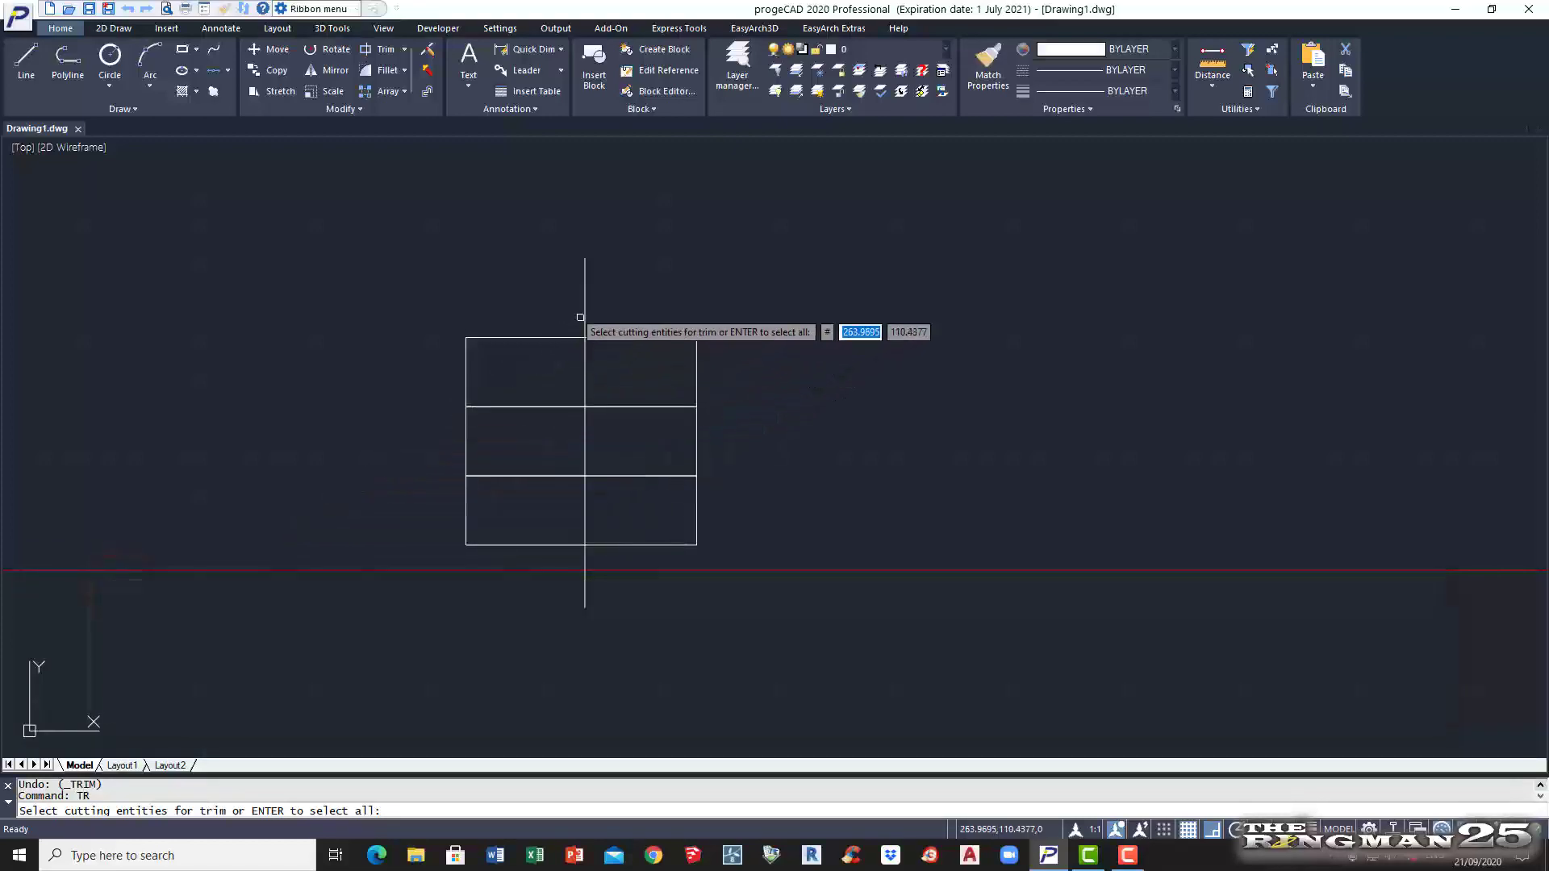
pyautogui.click(584, 312)
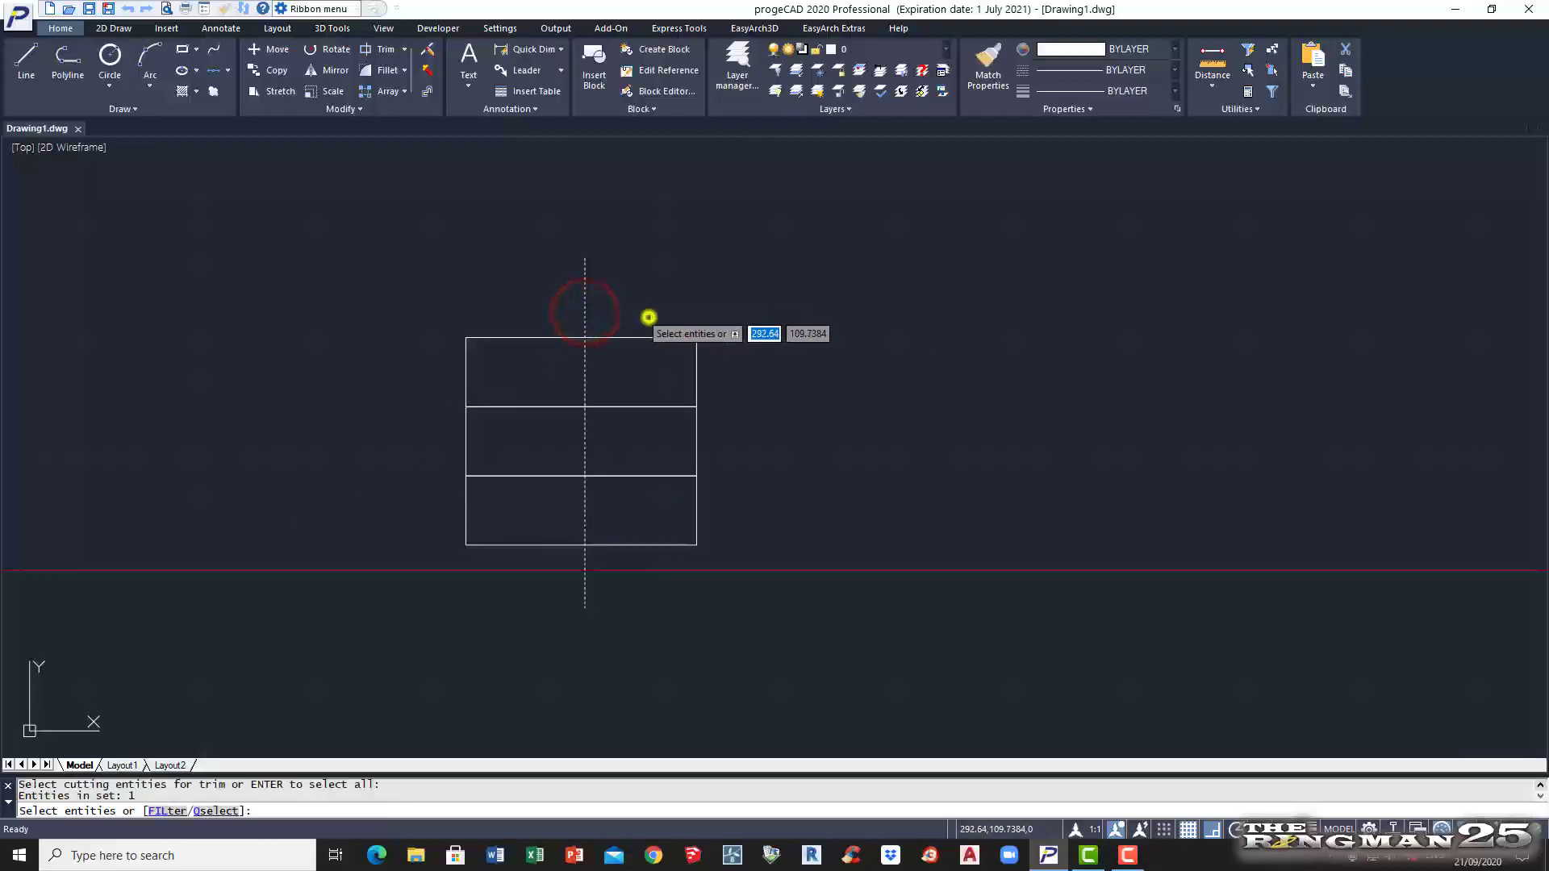
pyautogui.rightClick(648, 313)
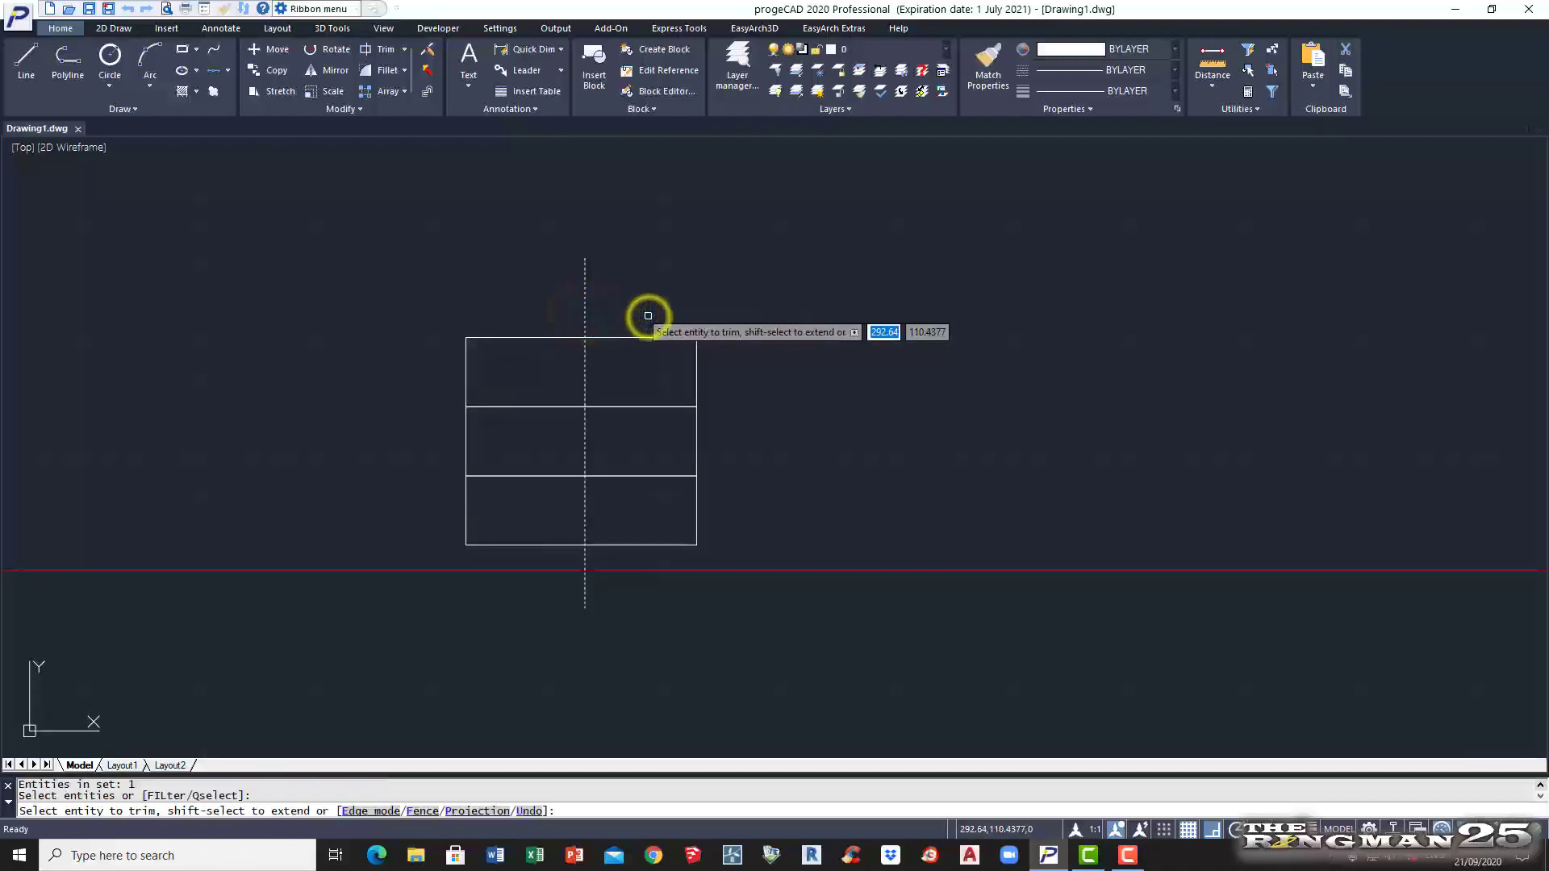
pyautogui.click(740, 587)
pyautogui.click(631, 295)
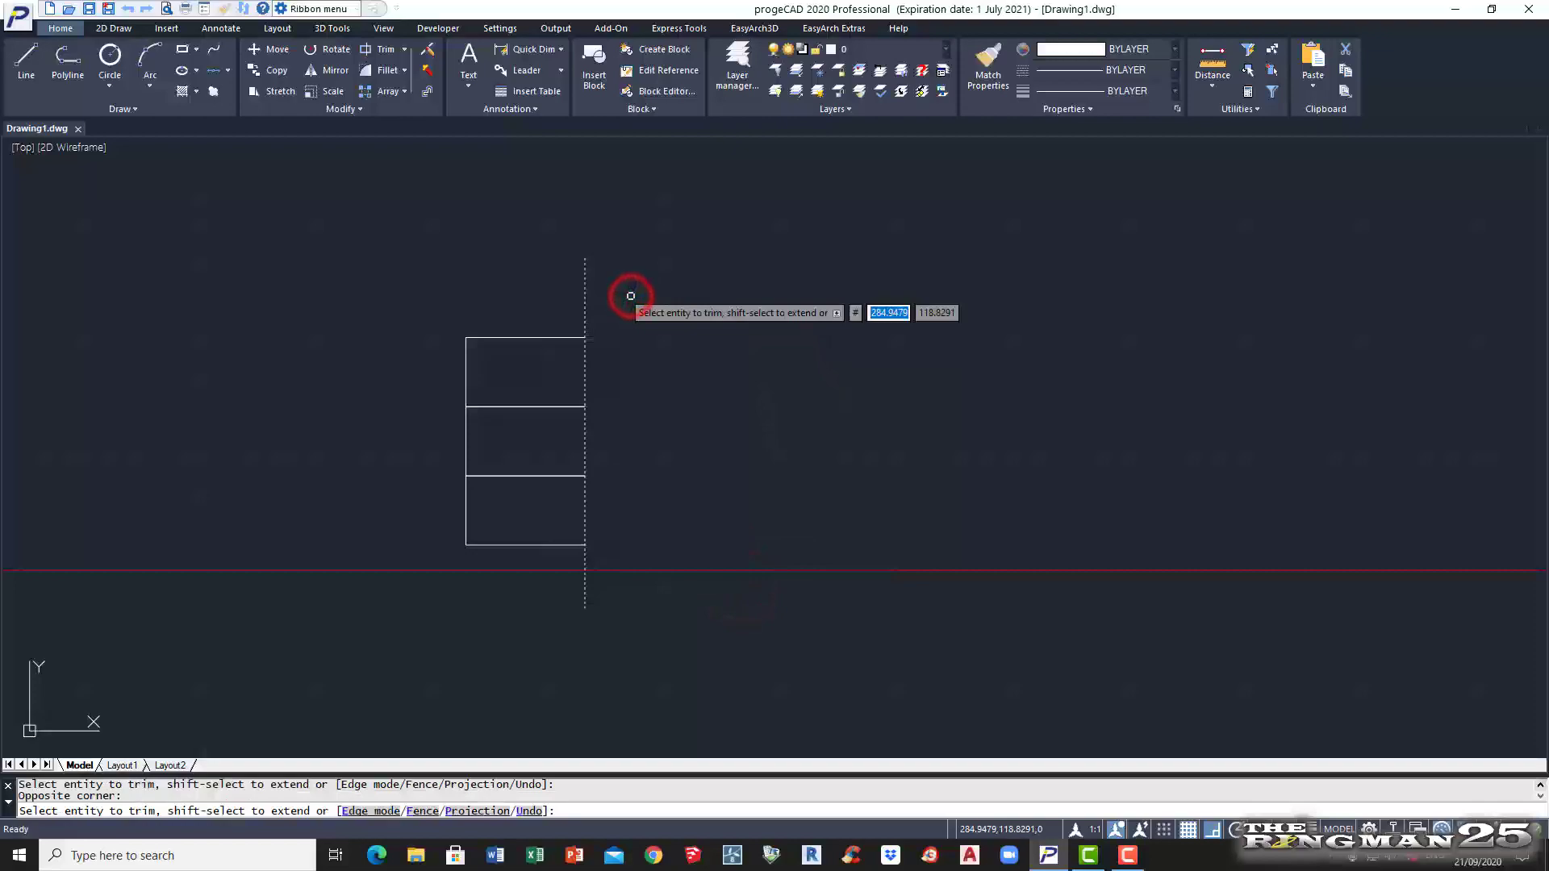
pyautogui.rightClick(628, 300)
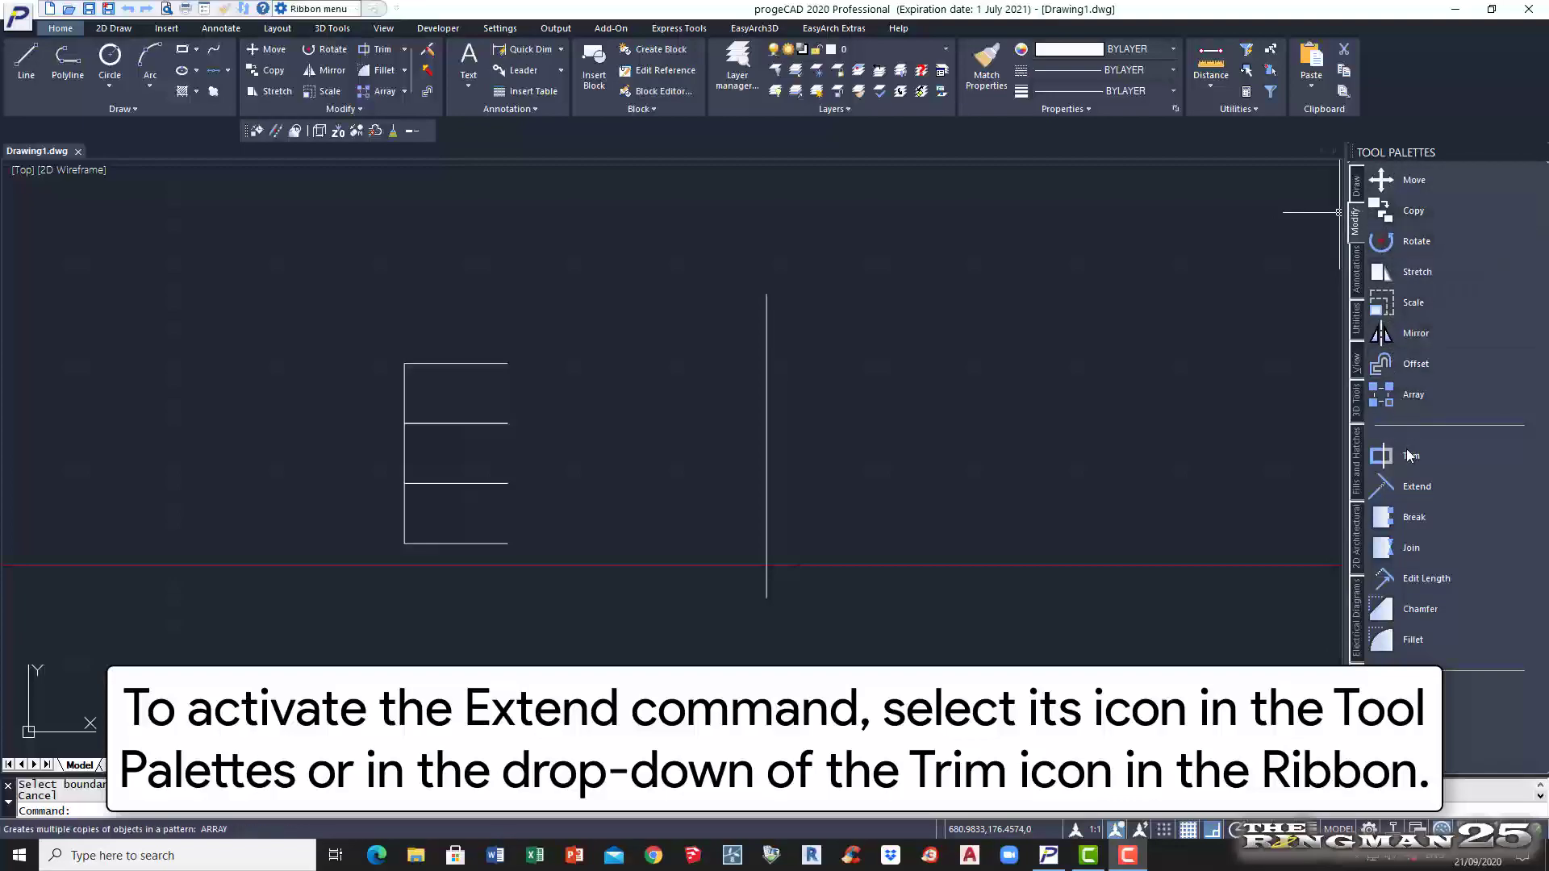
# Step: Extend the four horizontal lines of the E-shaped figure individually to the separate vertical line with the Extend command
pyautogui.click(1407, 486)
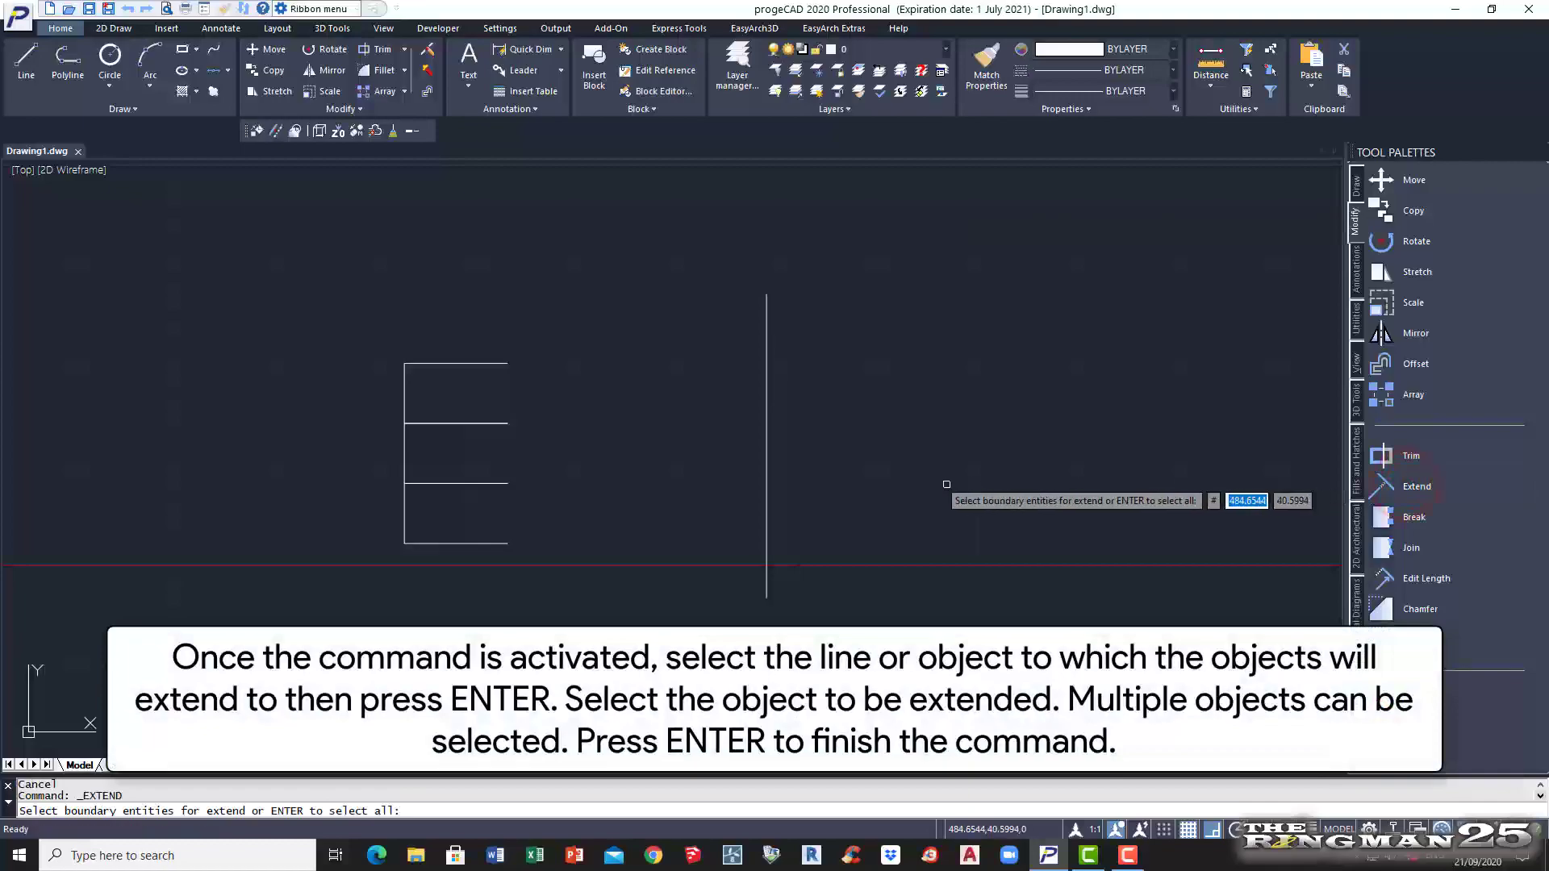
pyautogui.click(764, 465)
pyautogui.rightClick(628, 419)
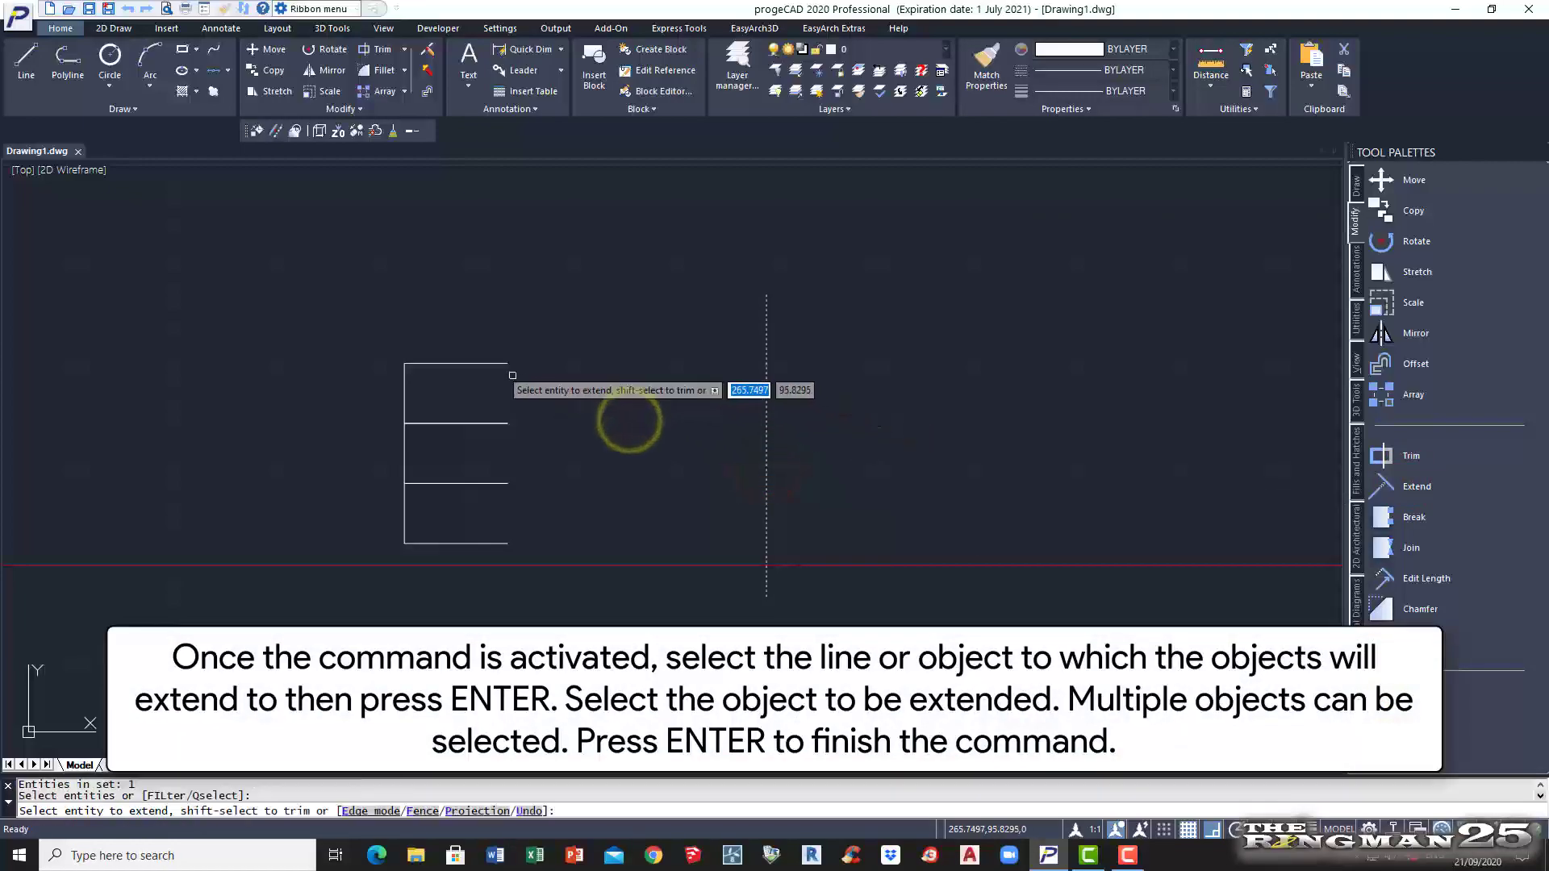
pyautogui.click(503, 364)
pyautogui.click(503, 422)
pyautogui.click(494, 483)
pyautogui.click(500, 543)
pyautogui.press('Escape')
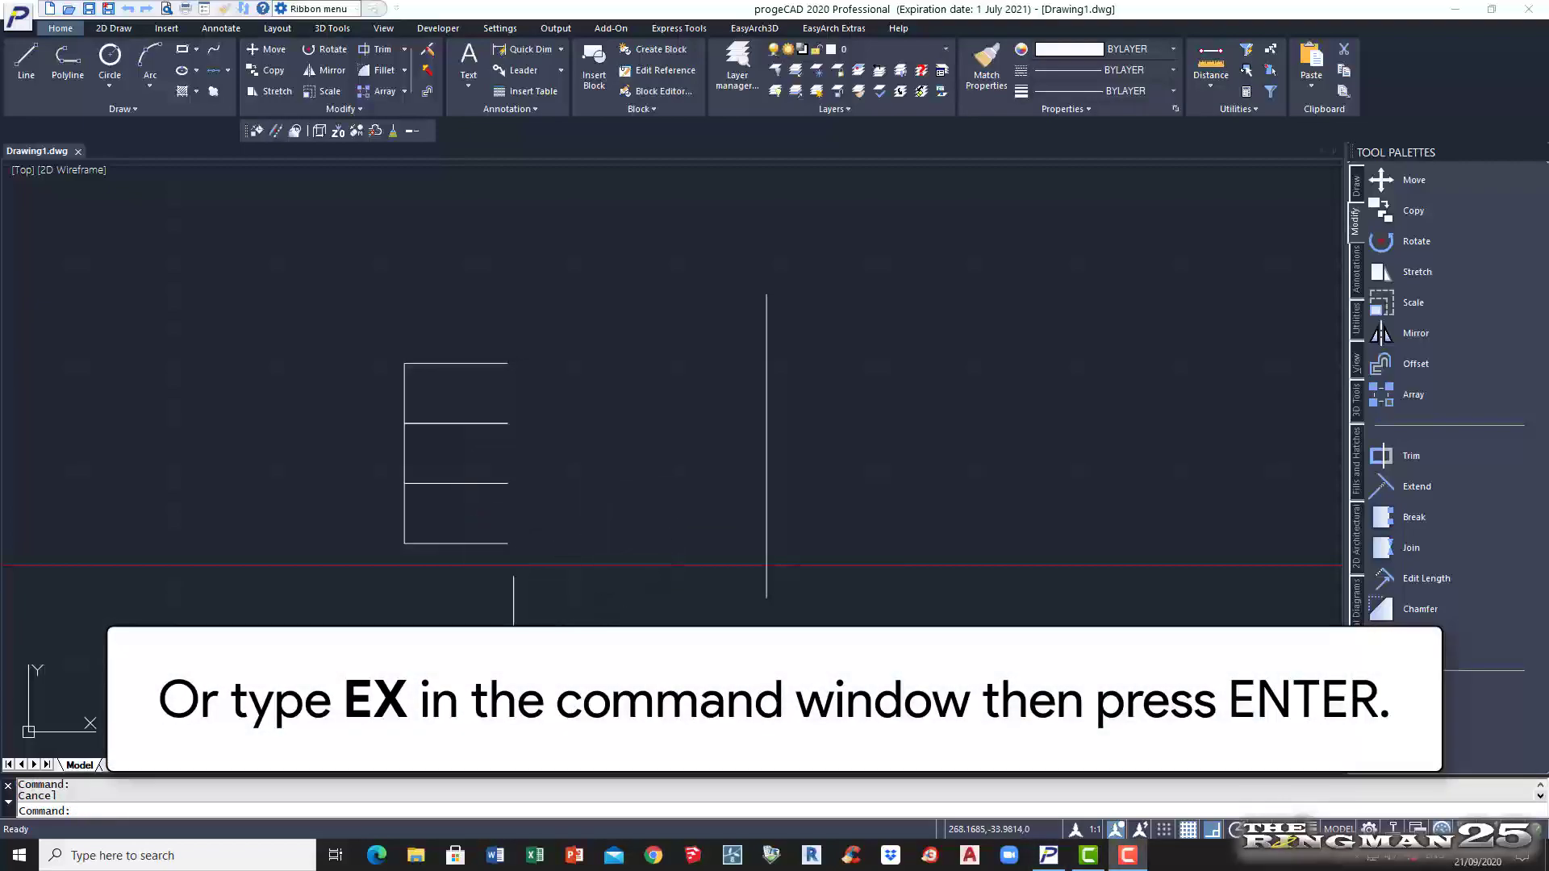
# Step: Use the EX command to extend all four horizontal lines to the separate vertical line with one crossing selection of their open ends
pyautogui.click(118, 813)
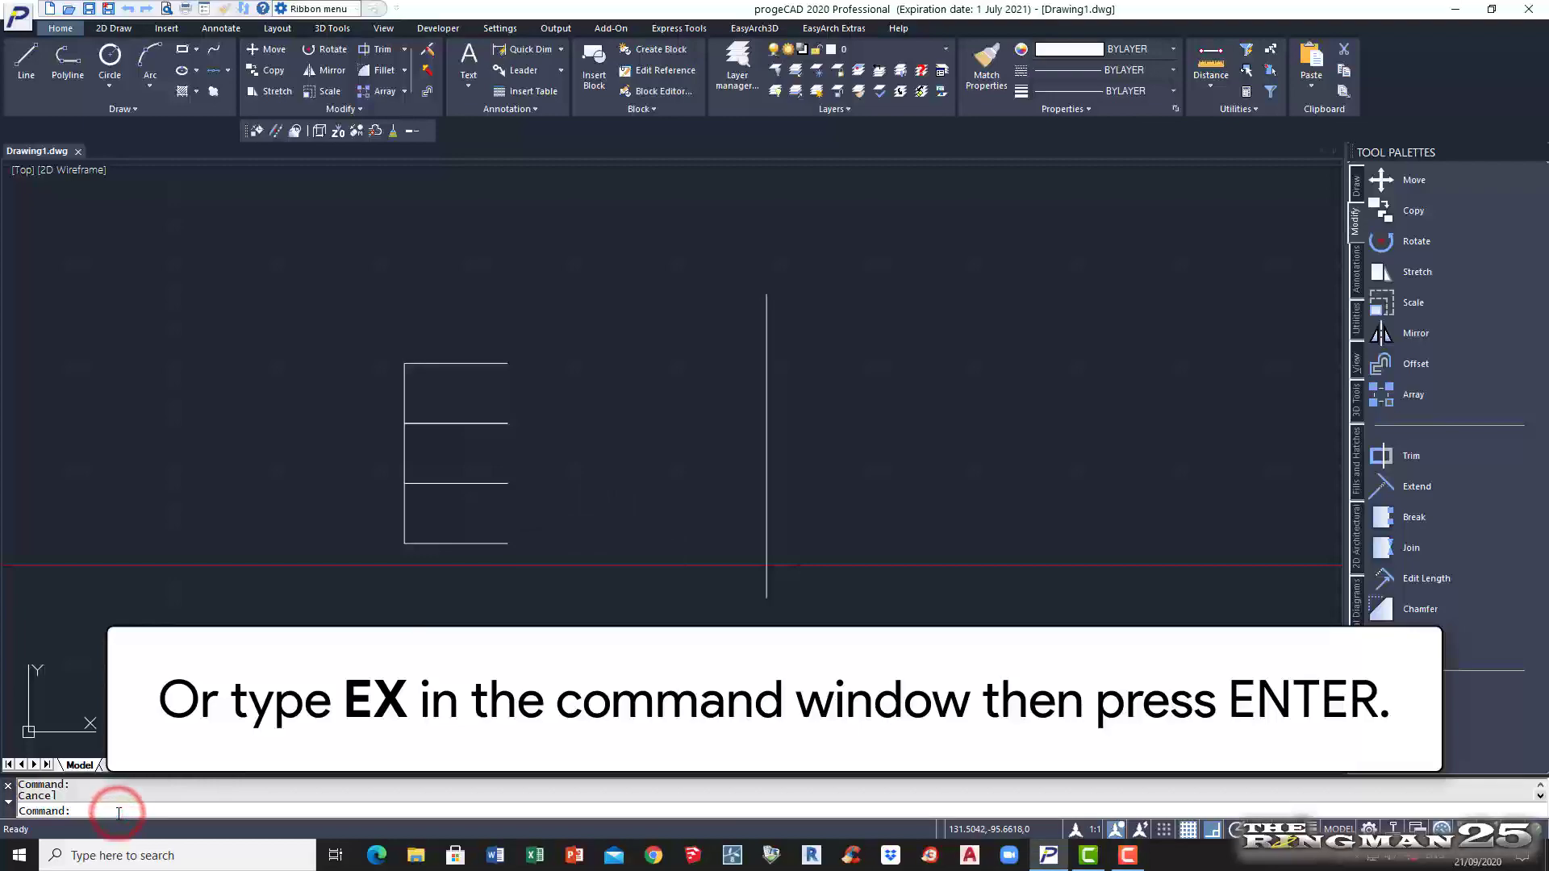
pyautogui.write('EX')
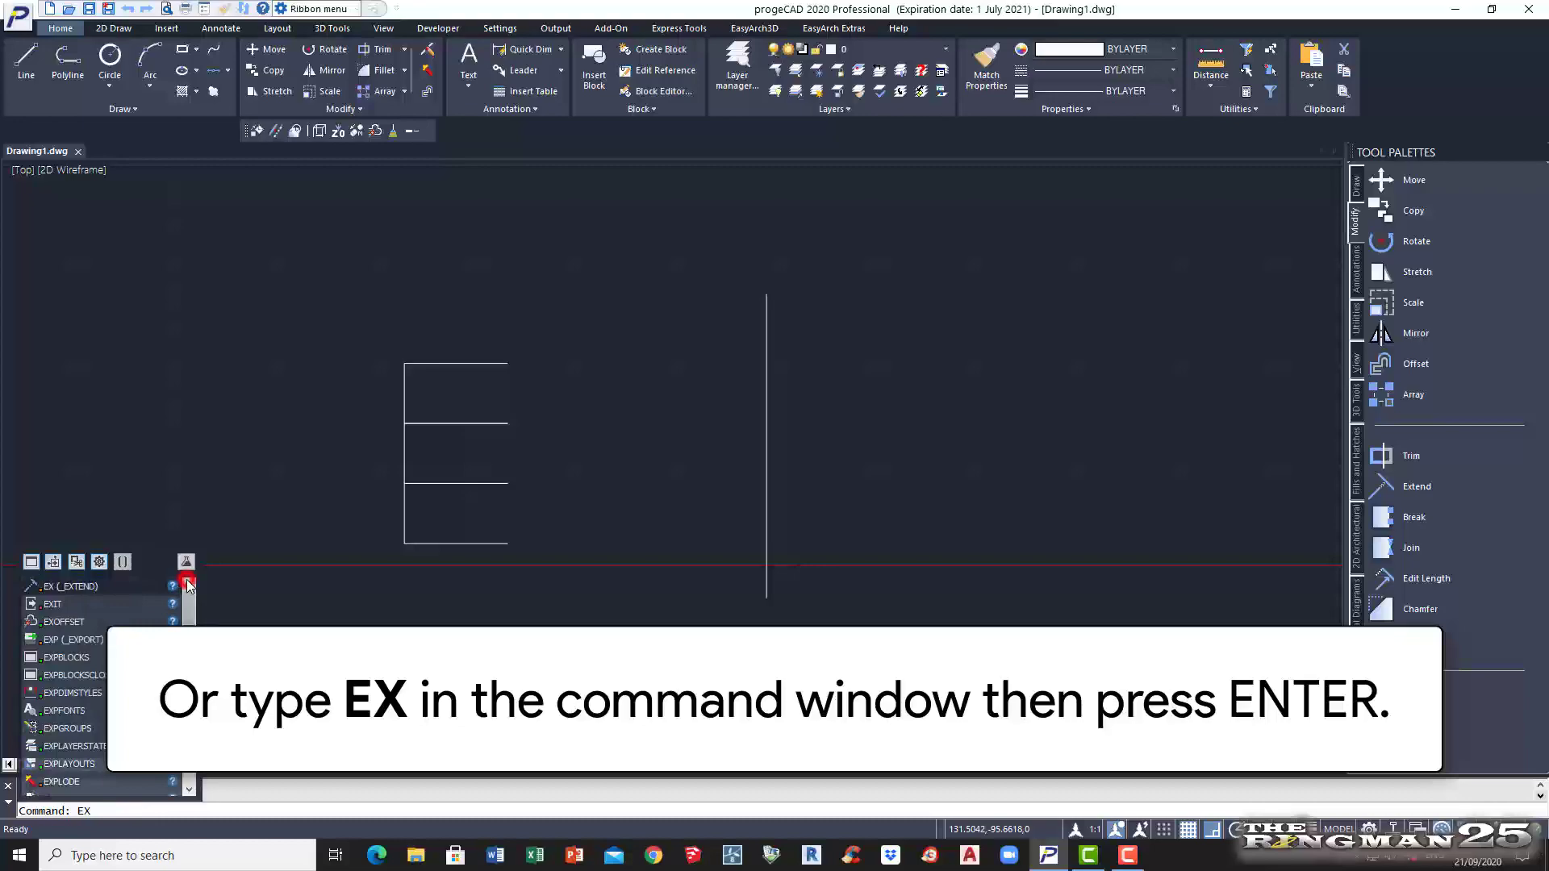
pyautogui.press('Return')
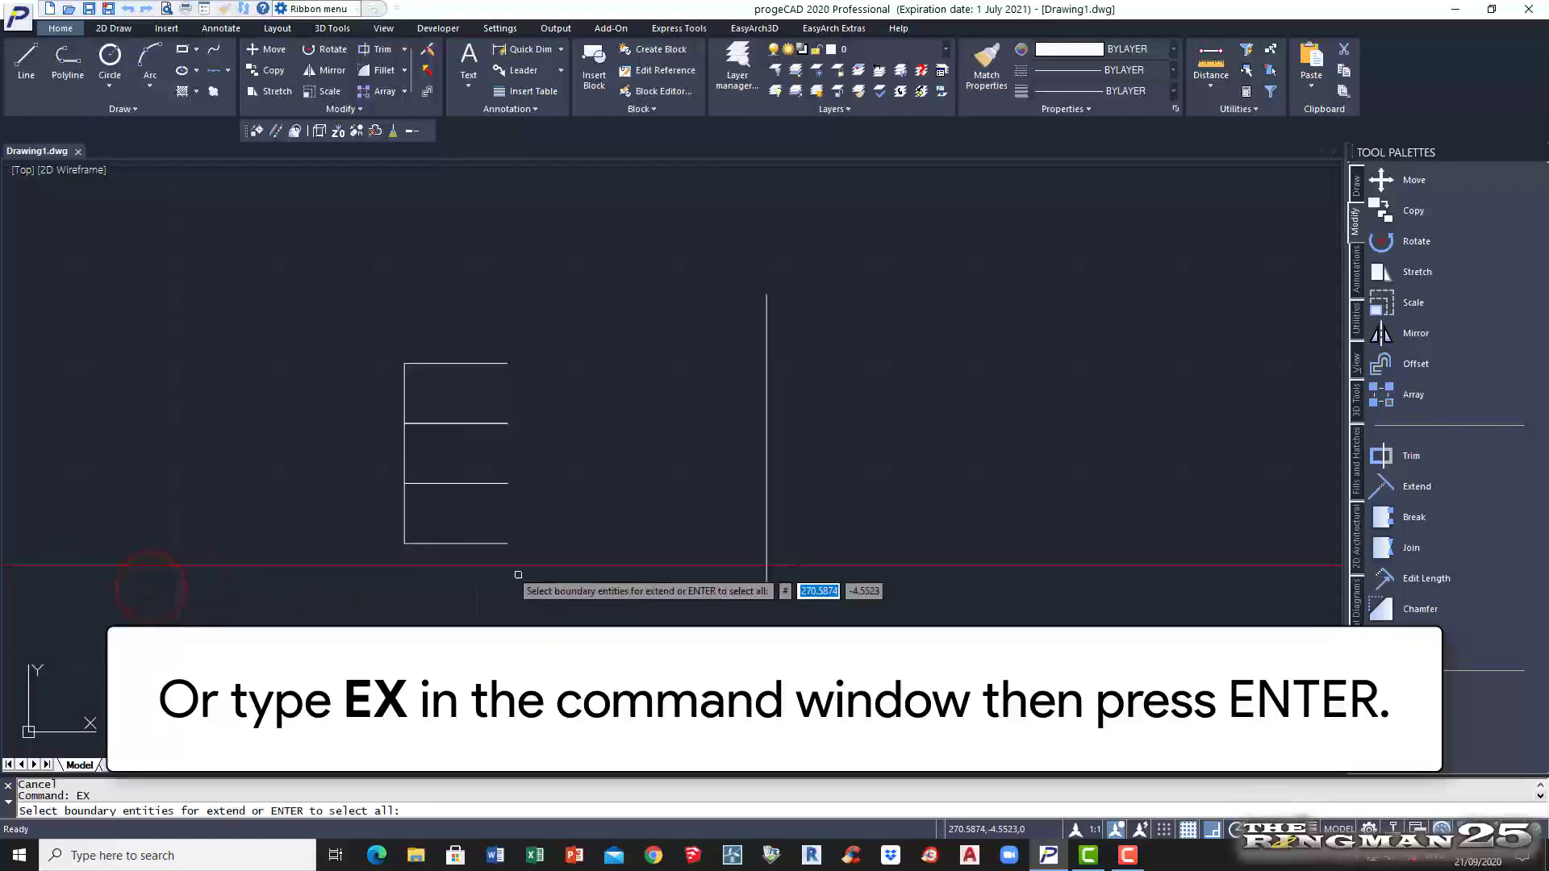
pyautogui.click(766, 450)
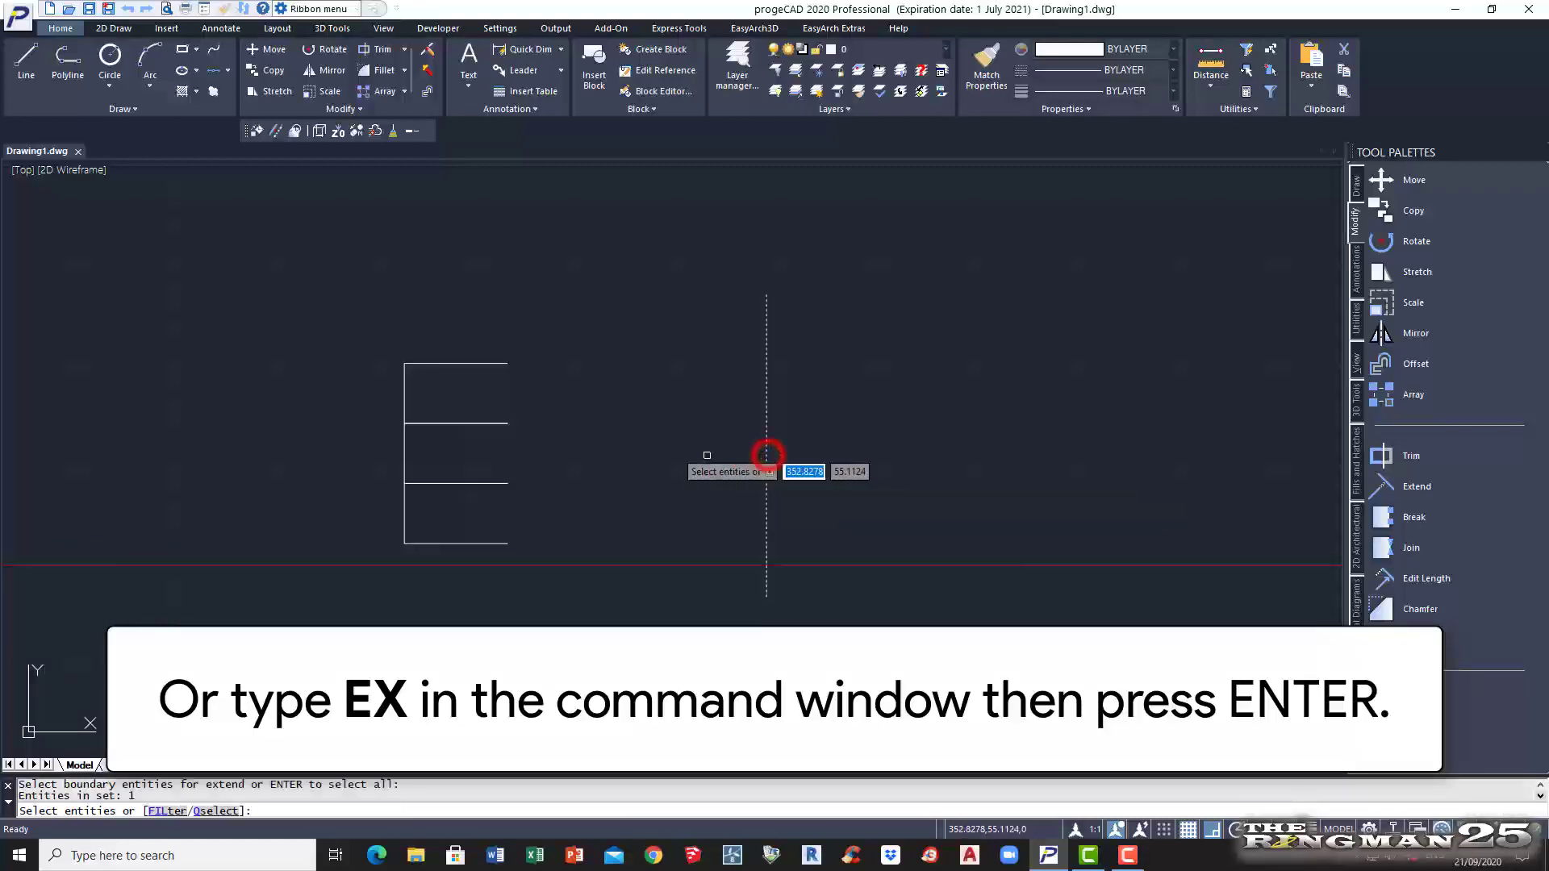
pyautogui.press('Return')
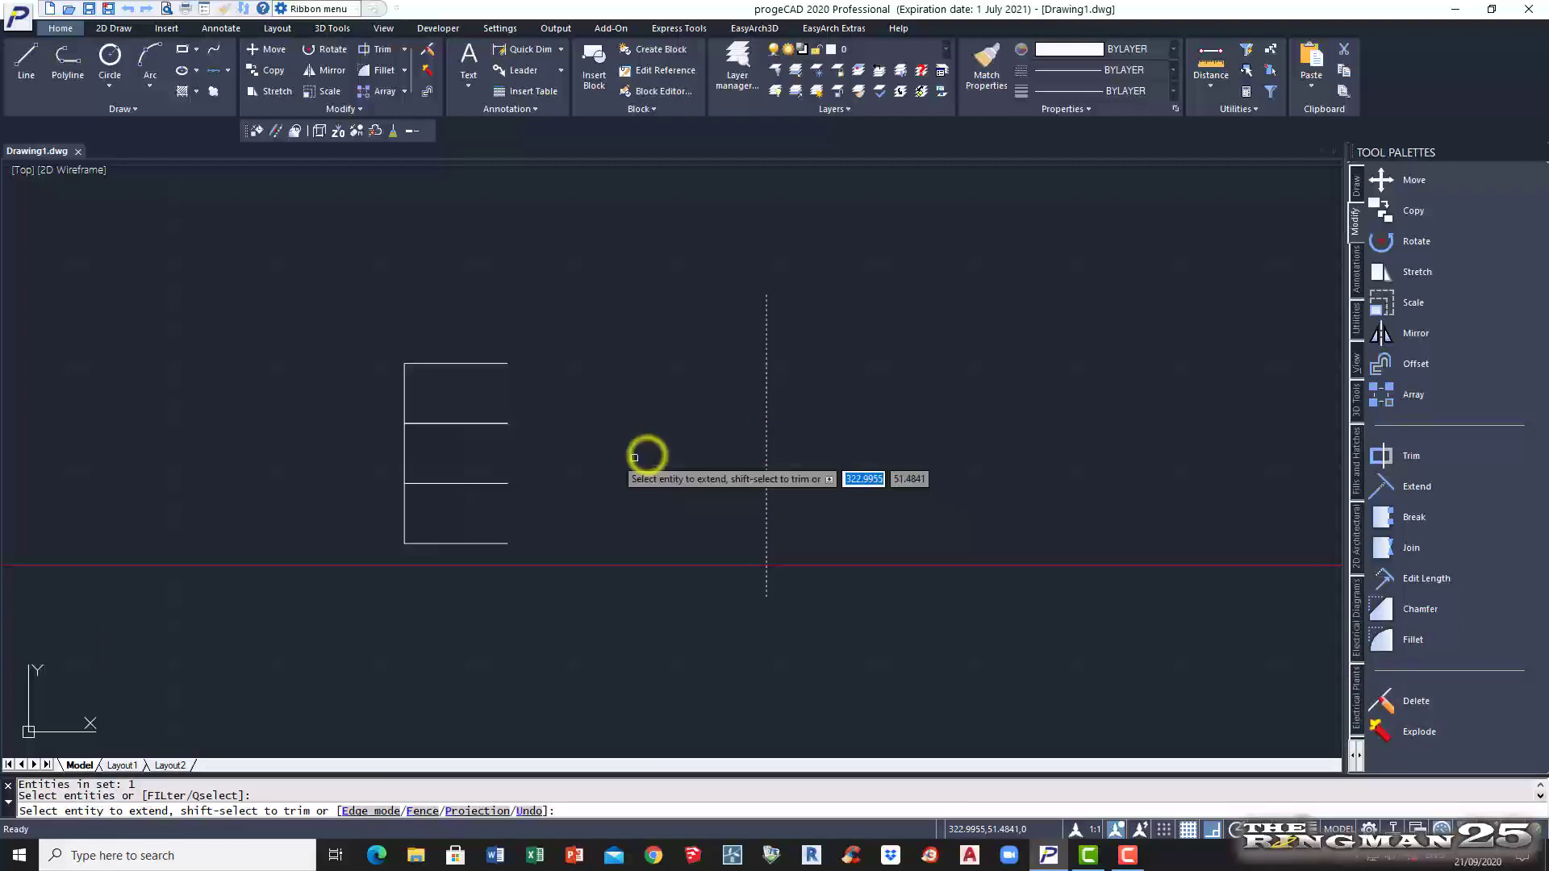
pyautogui.click(537, 589)
pyautogui.click(466, 319)
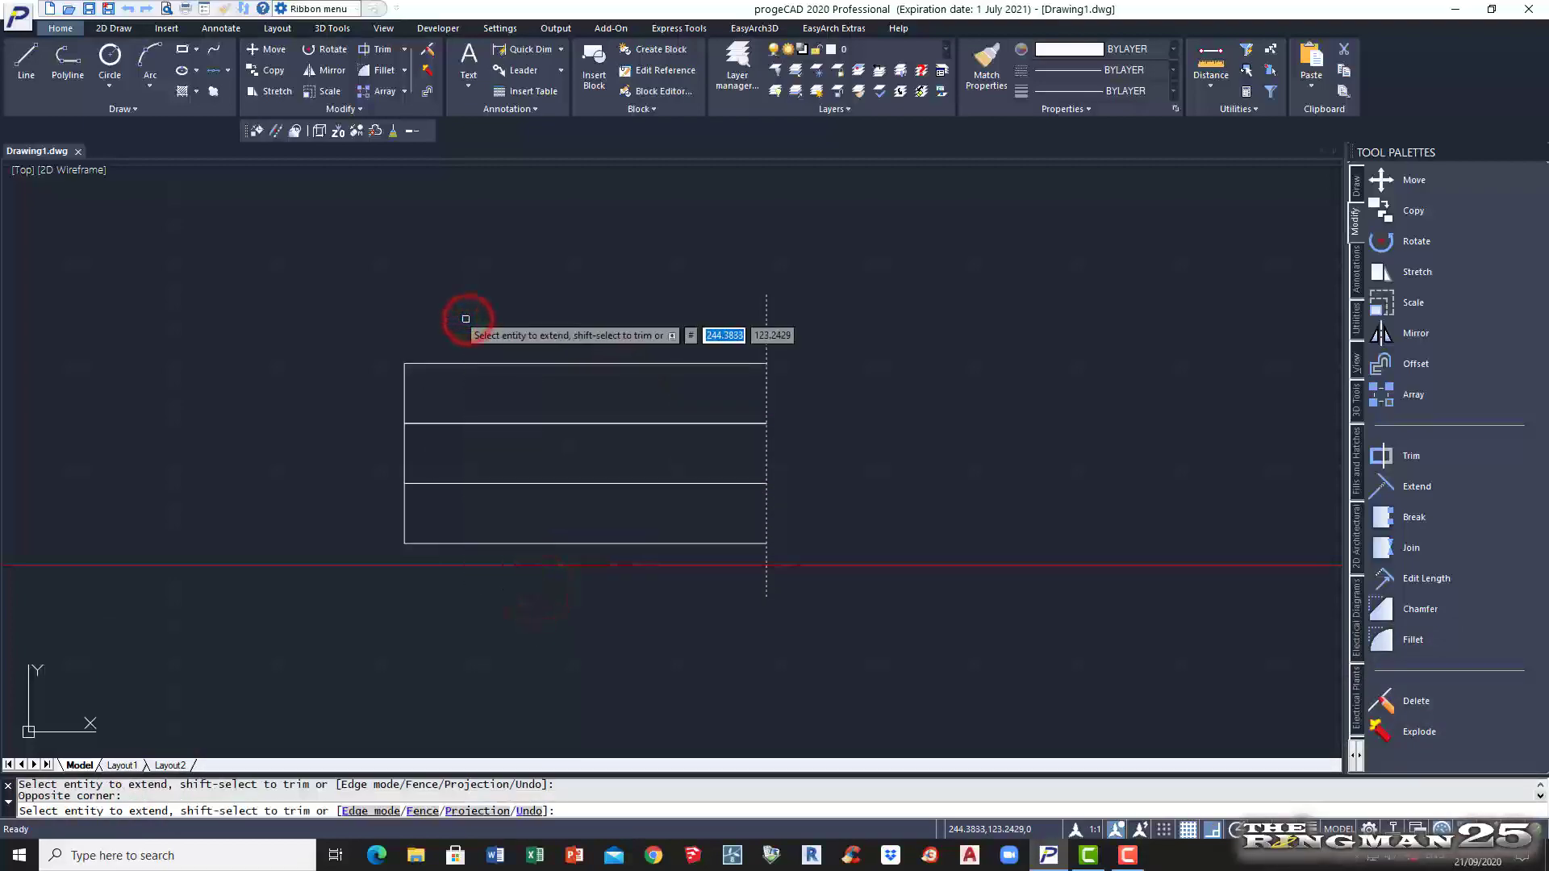
pyautogui.press('Return')
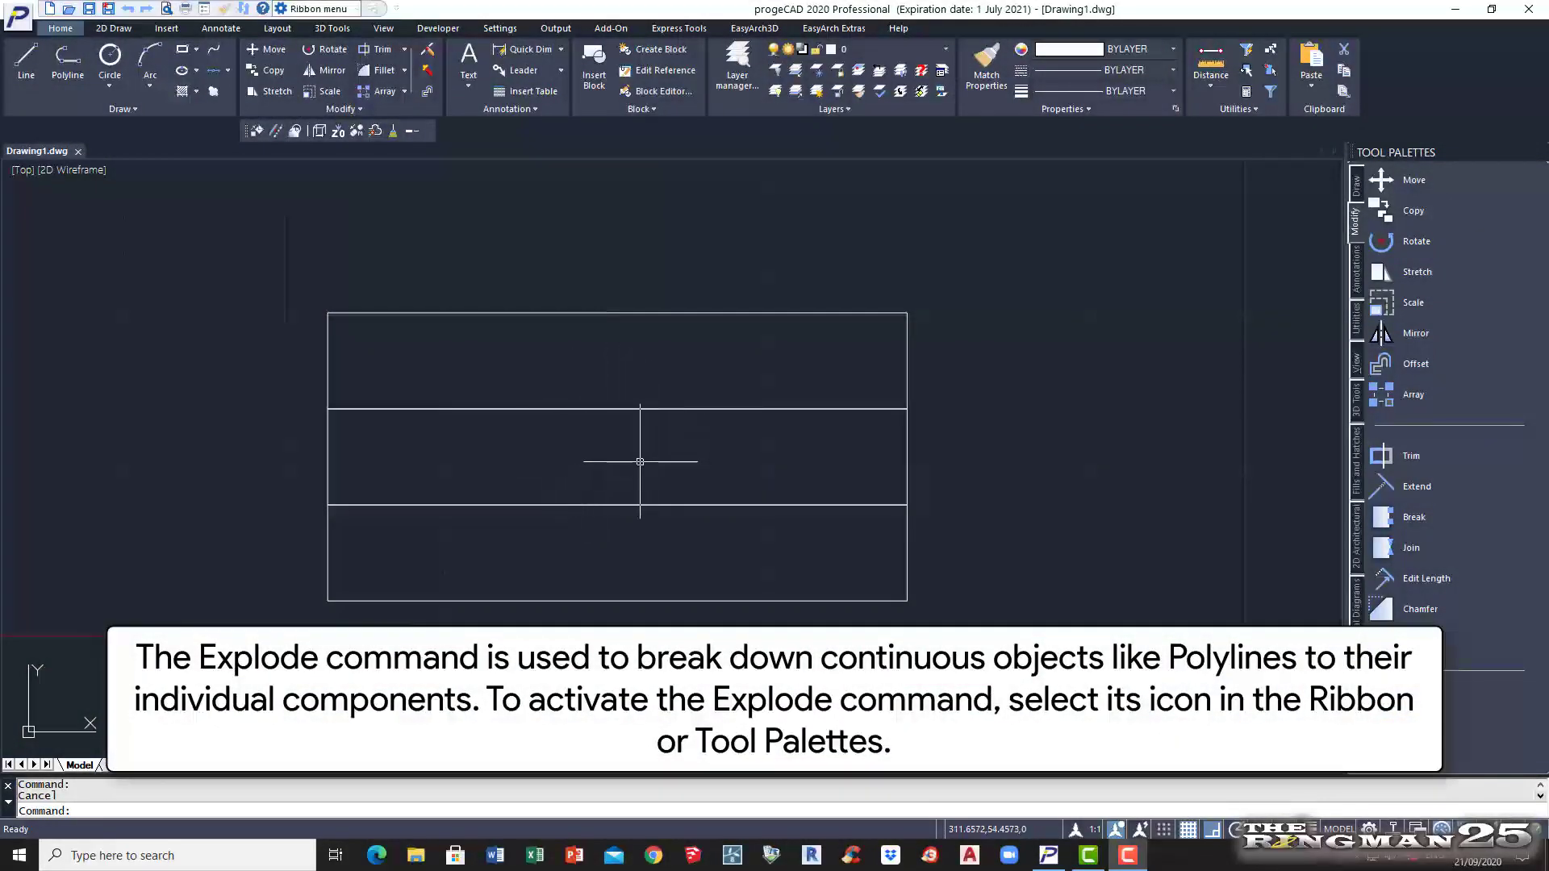
# Step: Check that the three-rectangle figure selects as a single object, deselect it and explode it into individual lines
pyautogui.click(598, 410)
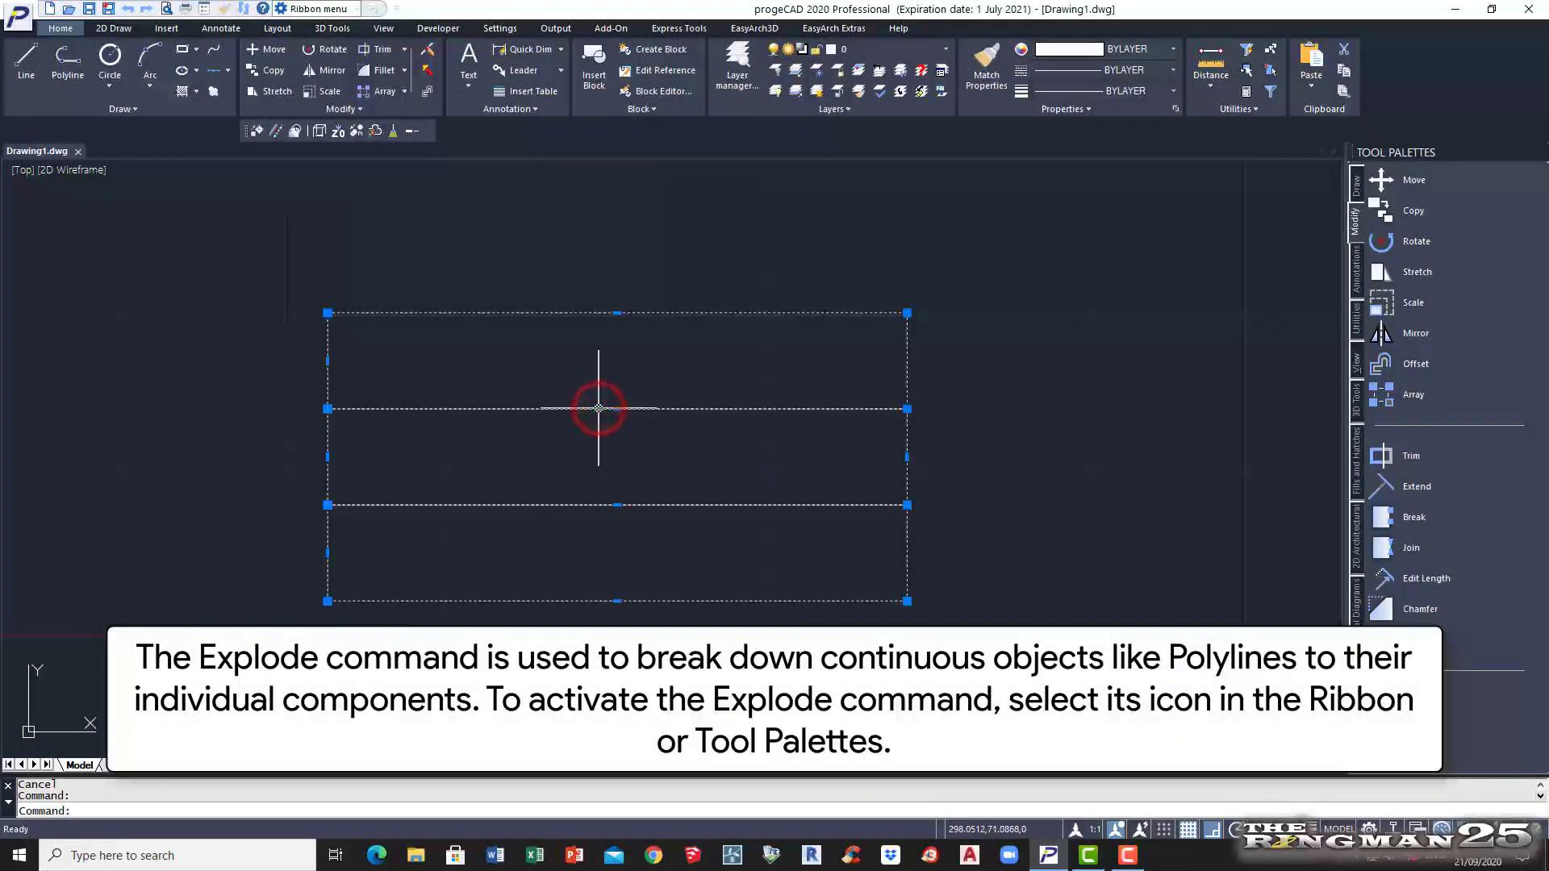
pyautogui.press('Escape')
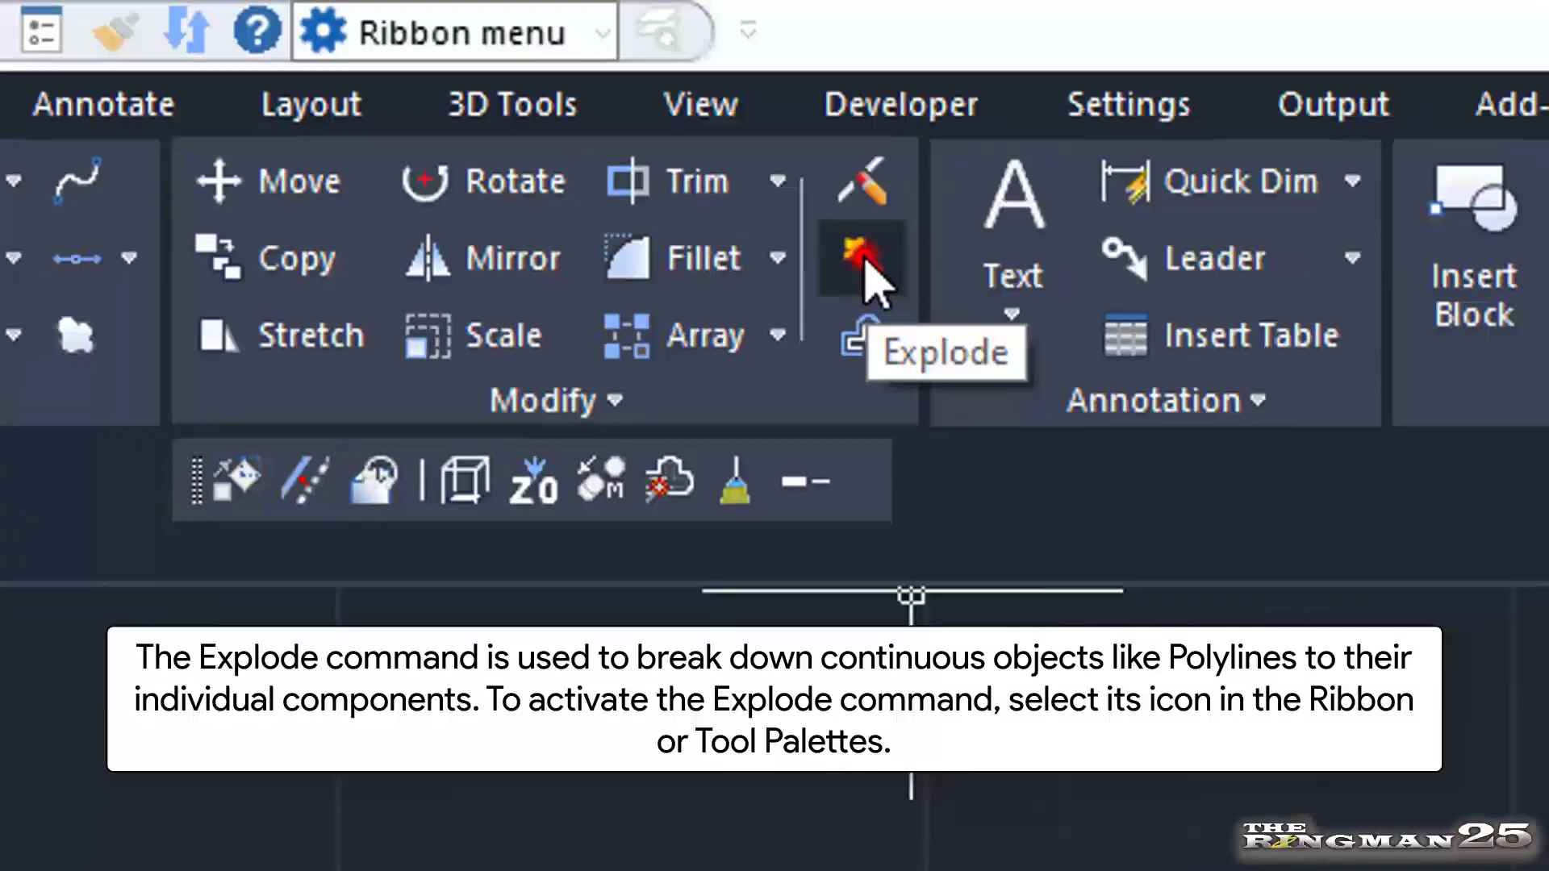
pyautogui.click(1129, 379)
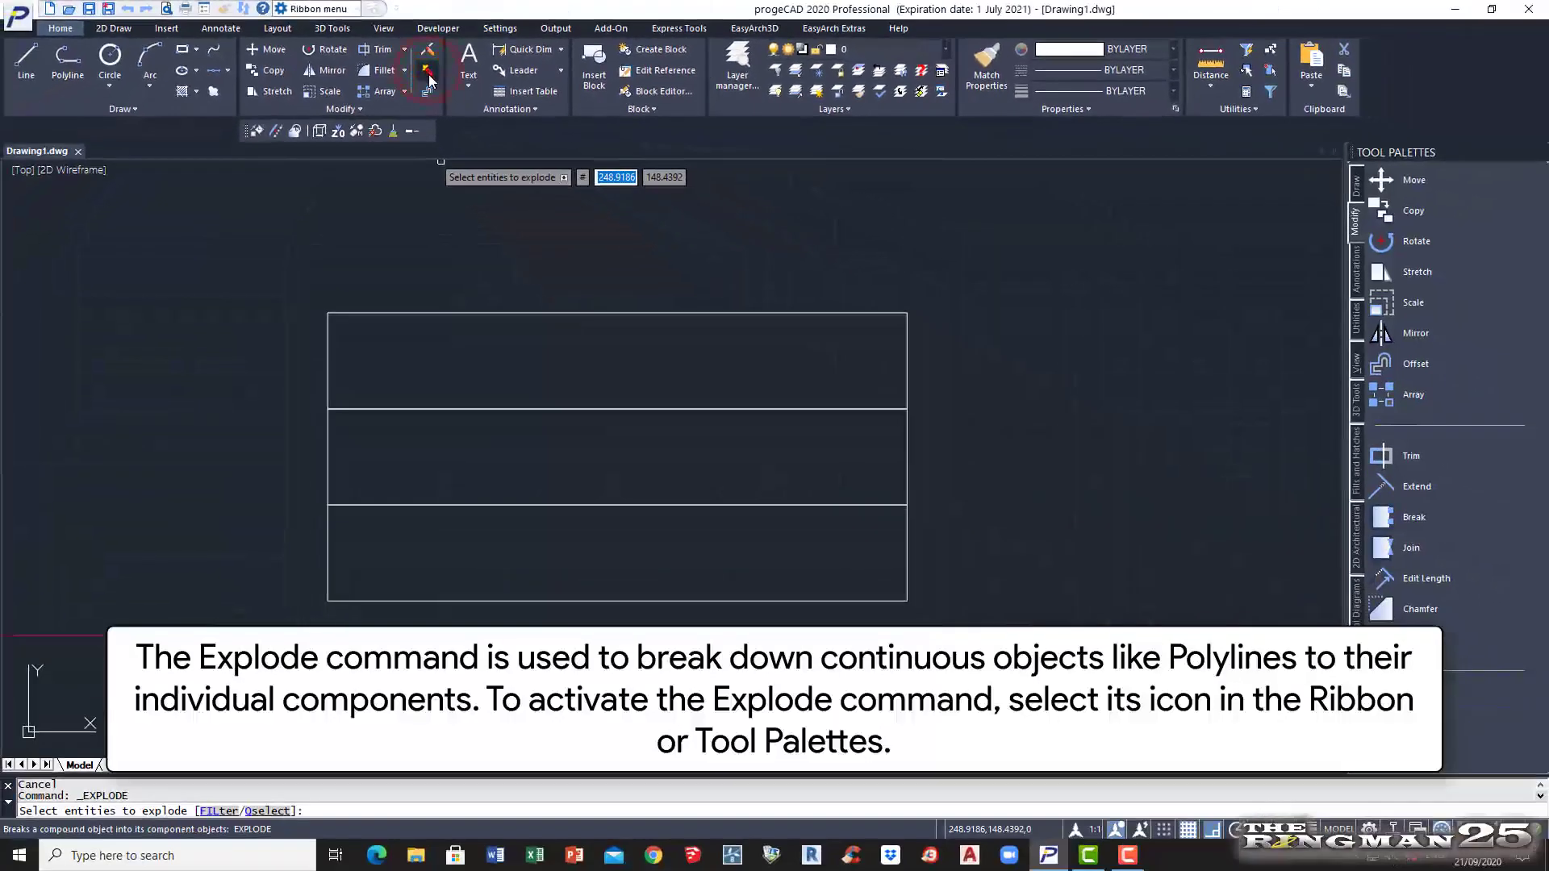
pyautogui.click(520, 312)
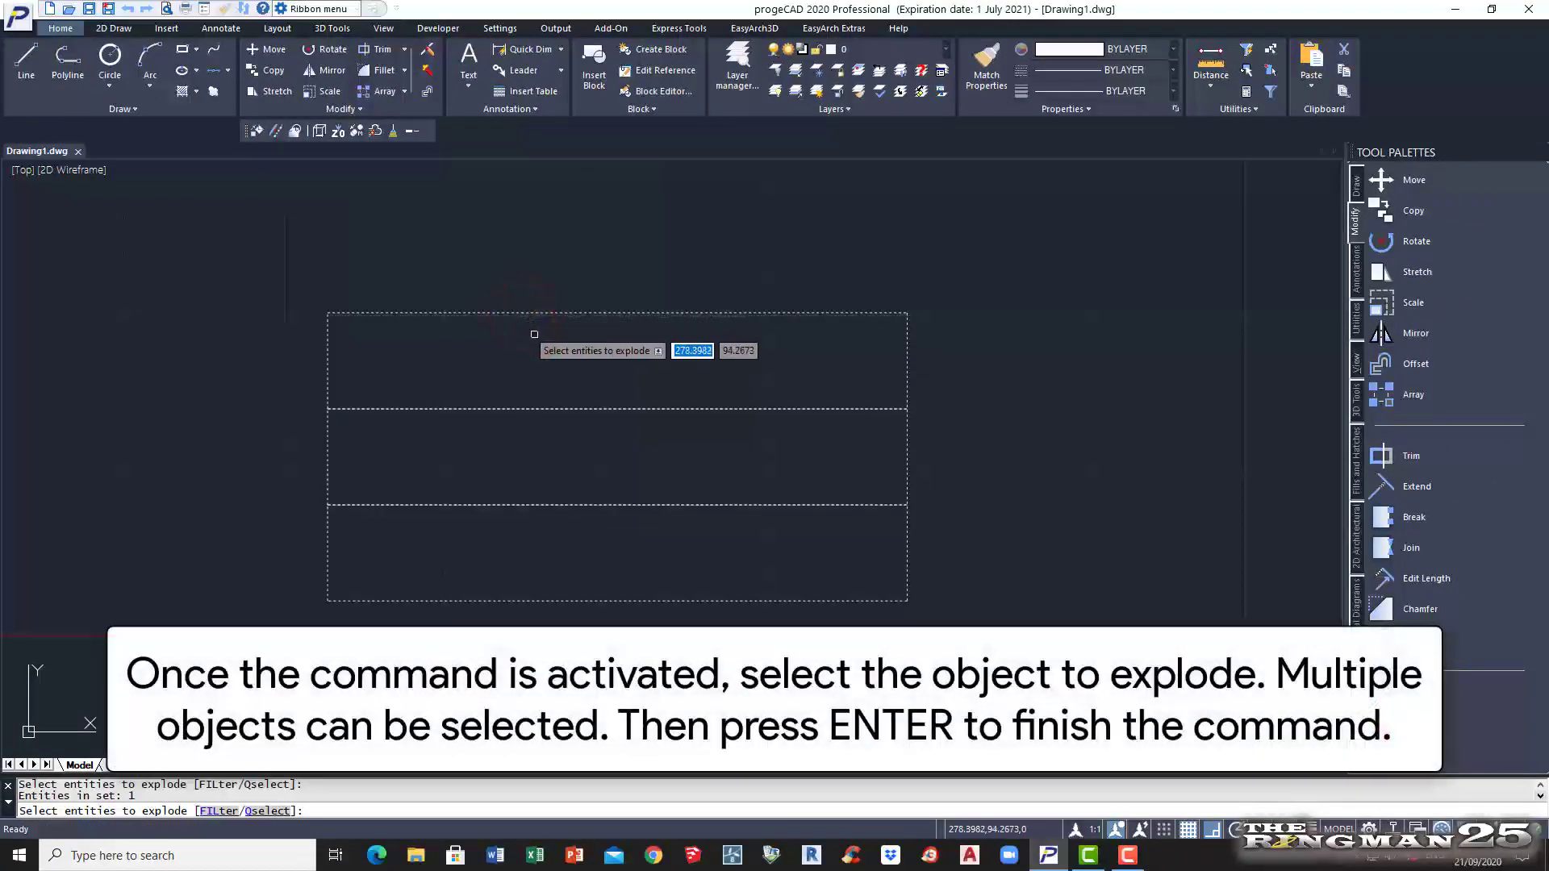
pyautogui.press('Return')
# Step: Select the top, upper inner, bottom and lower-left edges of the exploded figure to check that they are separate lines
pyautogui.click(540, 313)
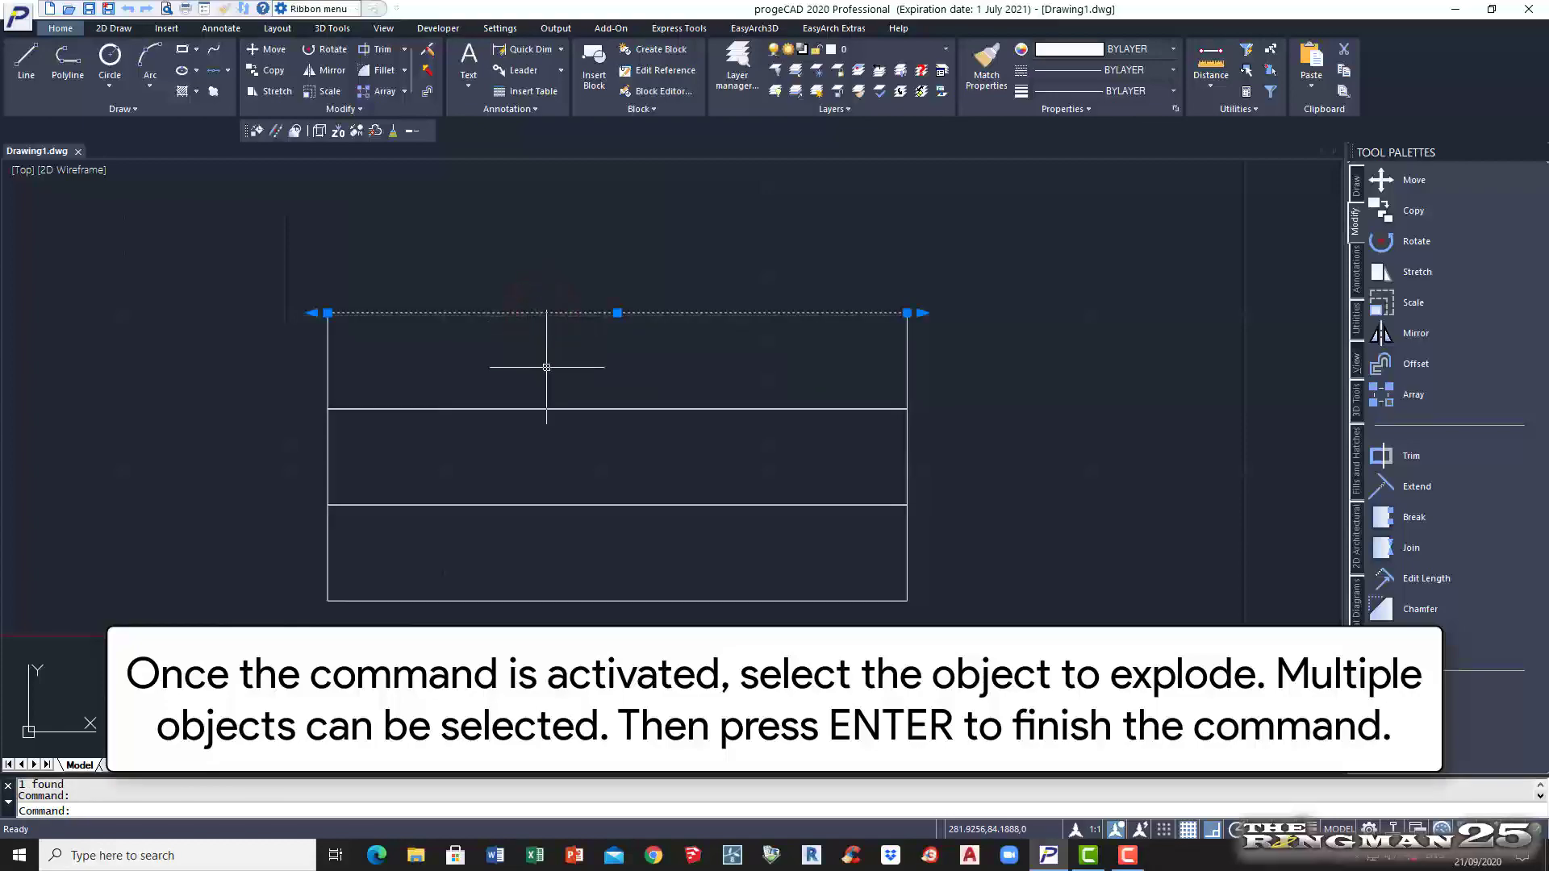
pyautogui.click(543, 409)
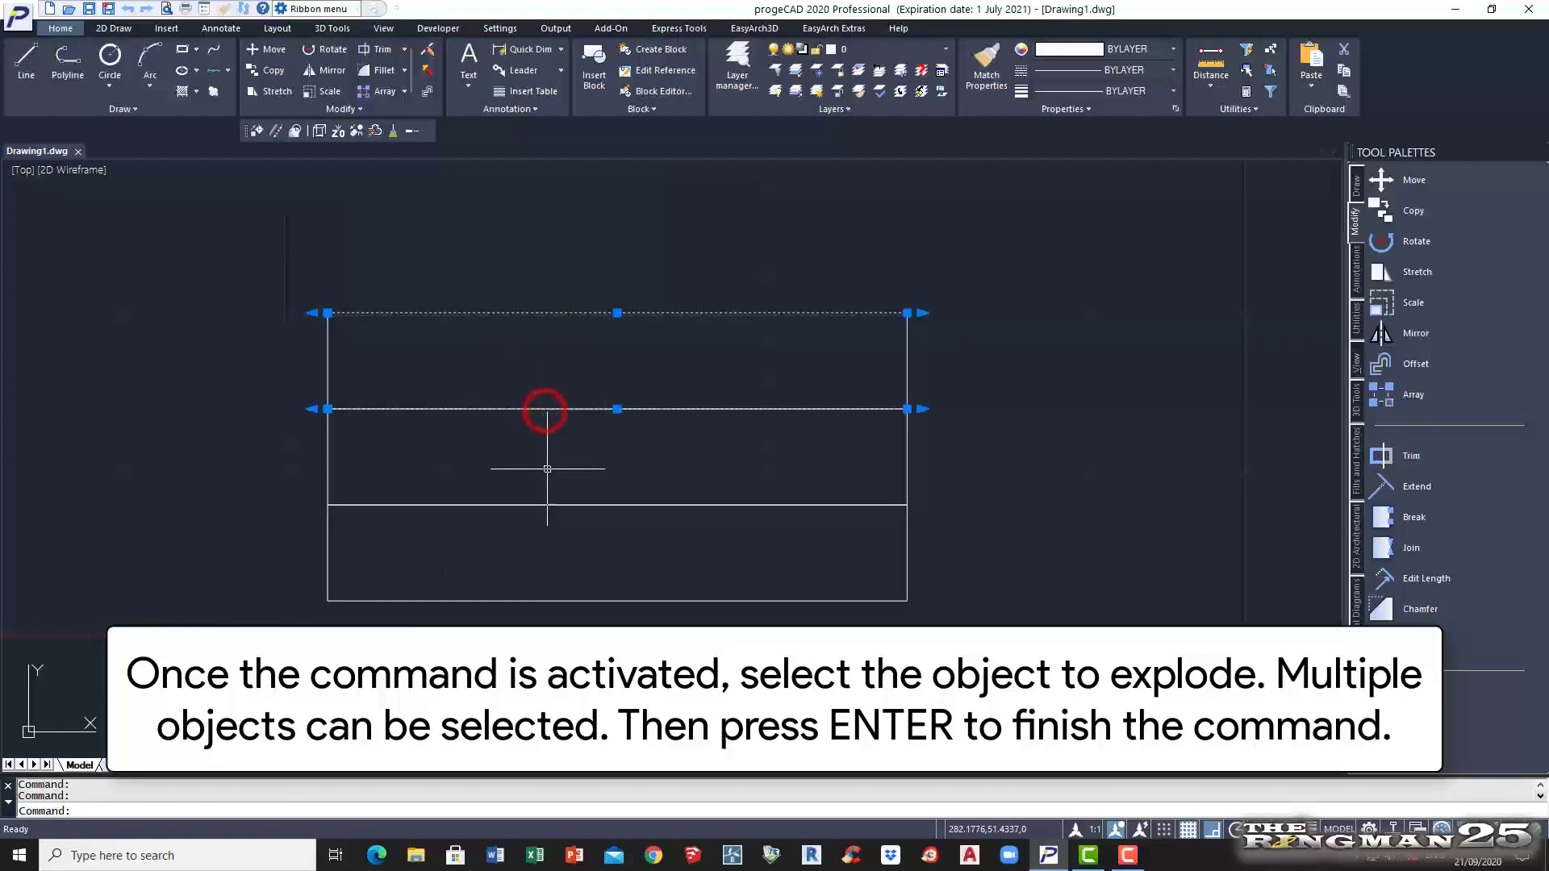
pyautogui.click(518, 601)
pyautogui.click(328, 548)
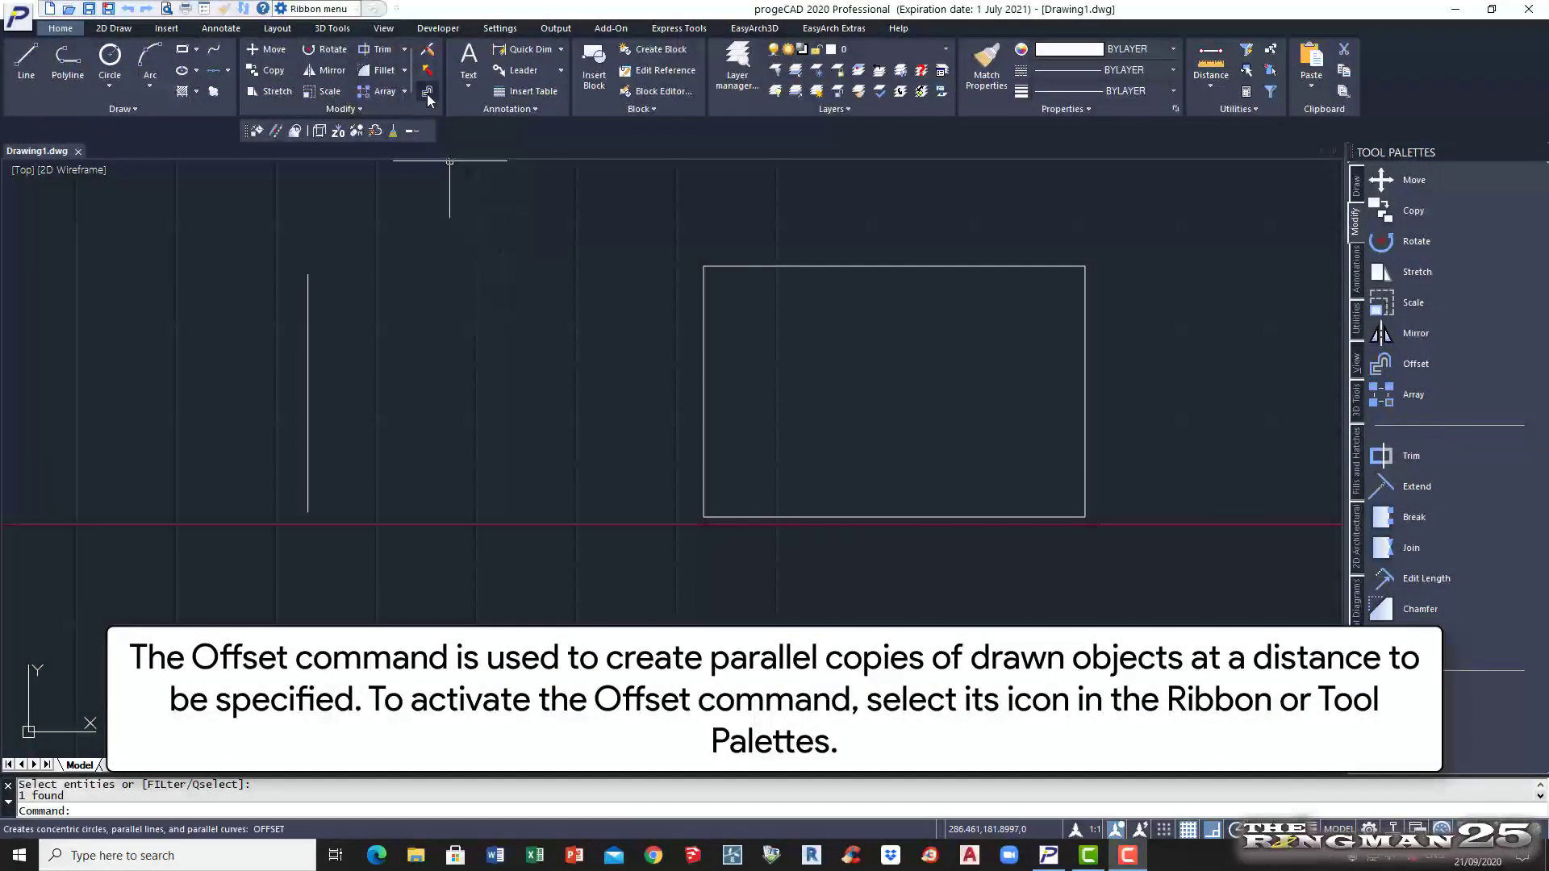
# Step: Offset the vertical line 20 units to the right with the Offset command, repeating from each new copy to make seven parallel copies
pyautogui.click(427, 93)
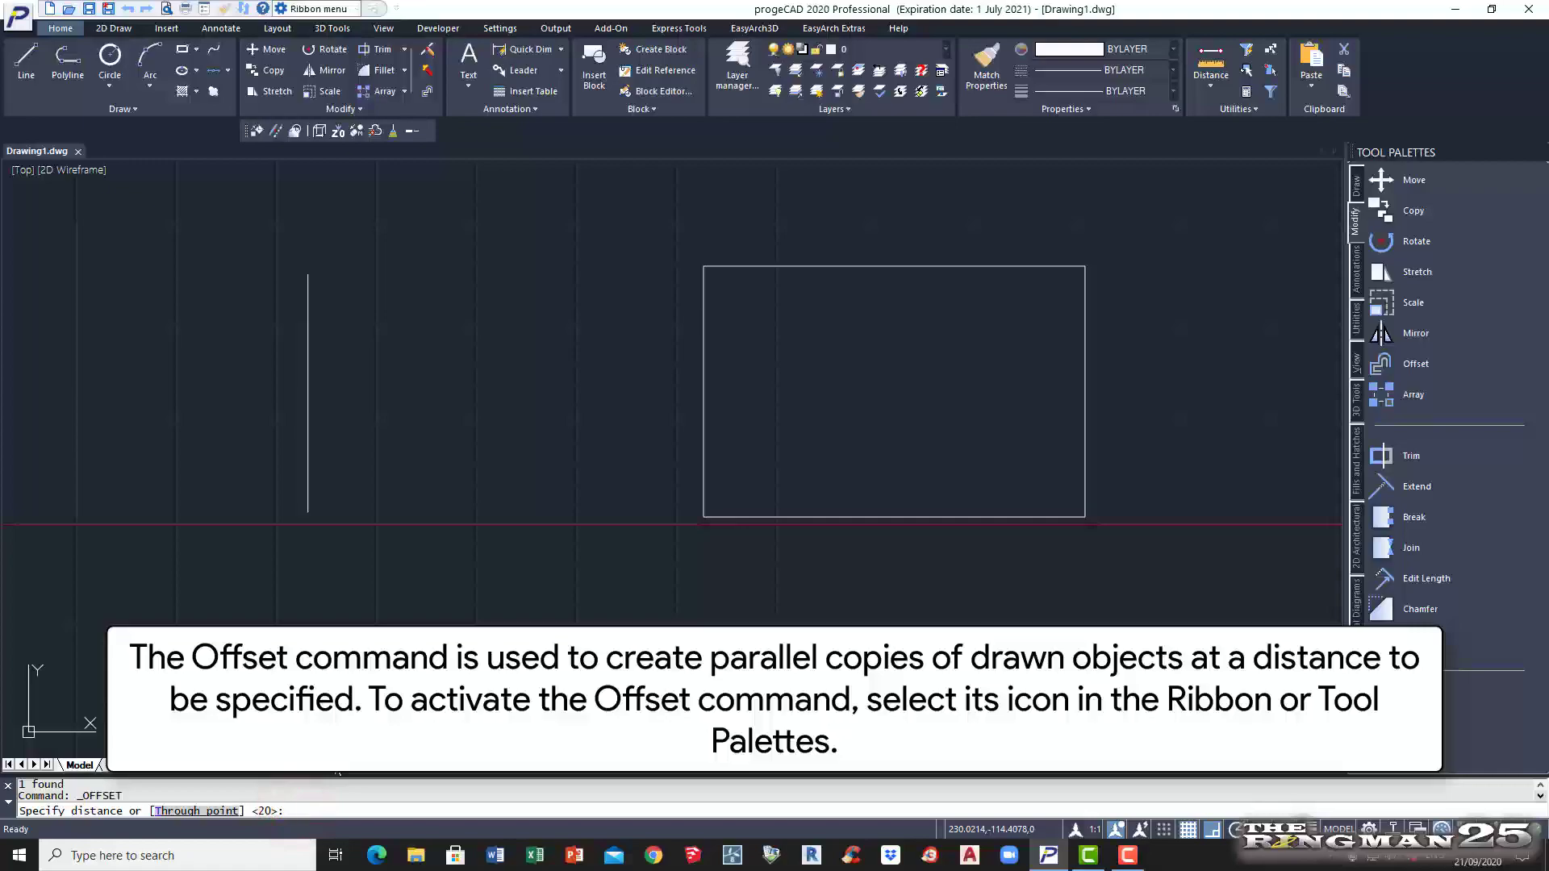
pyautogui.write('20')
pyautogui.press('Return')
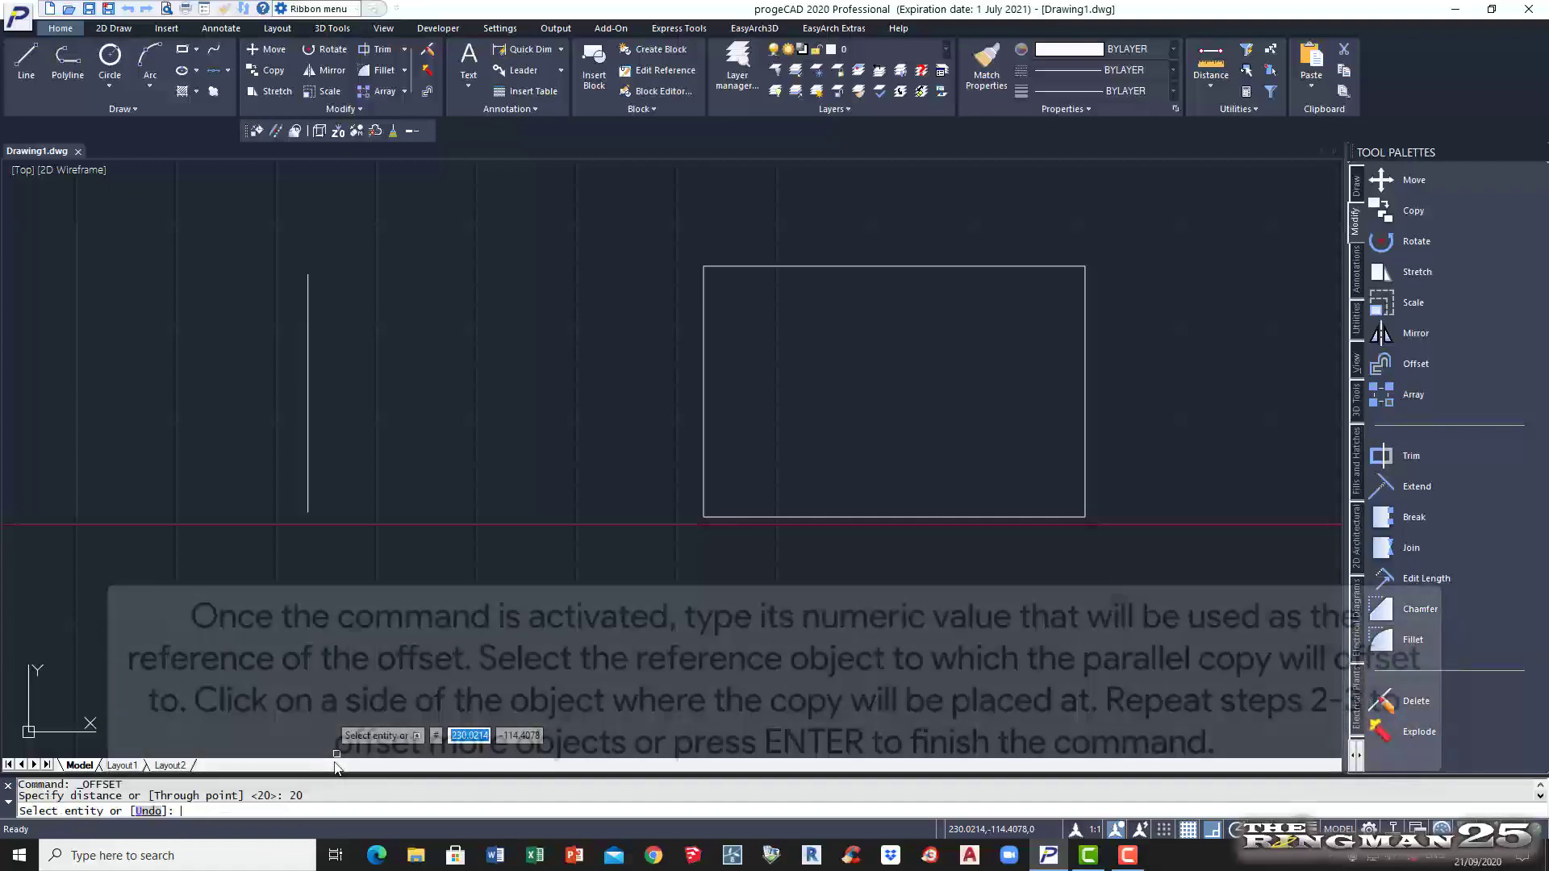
pyautogui.click(309, 435)
pyautogui.click(351, 435)
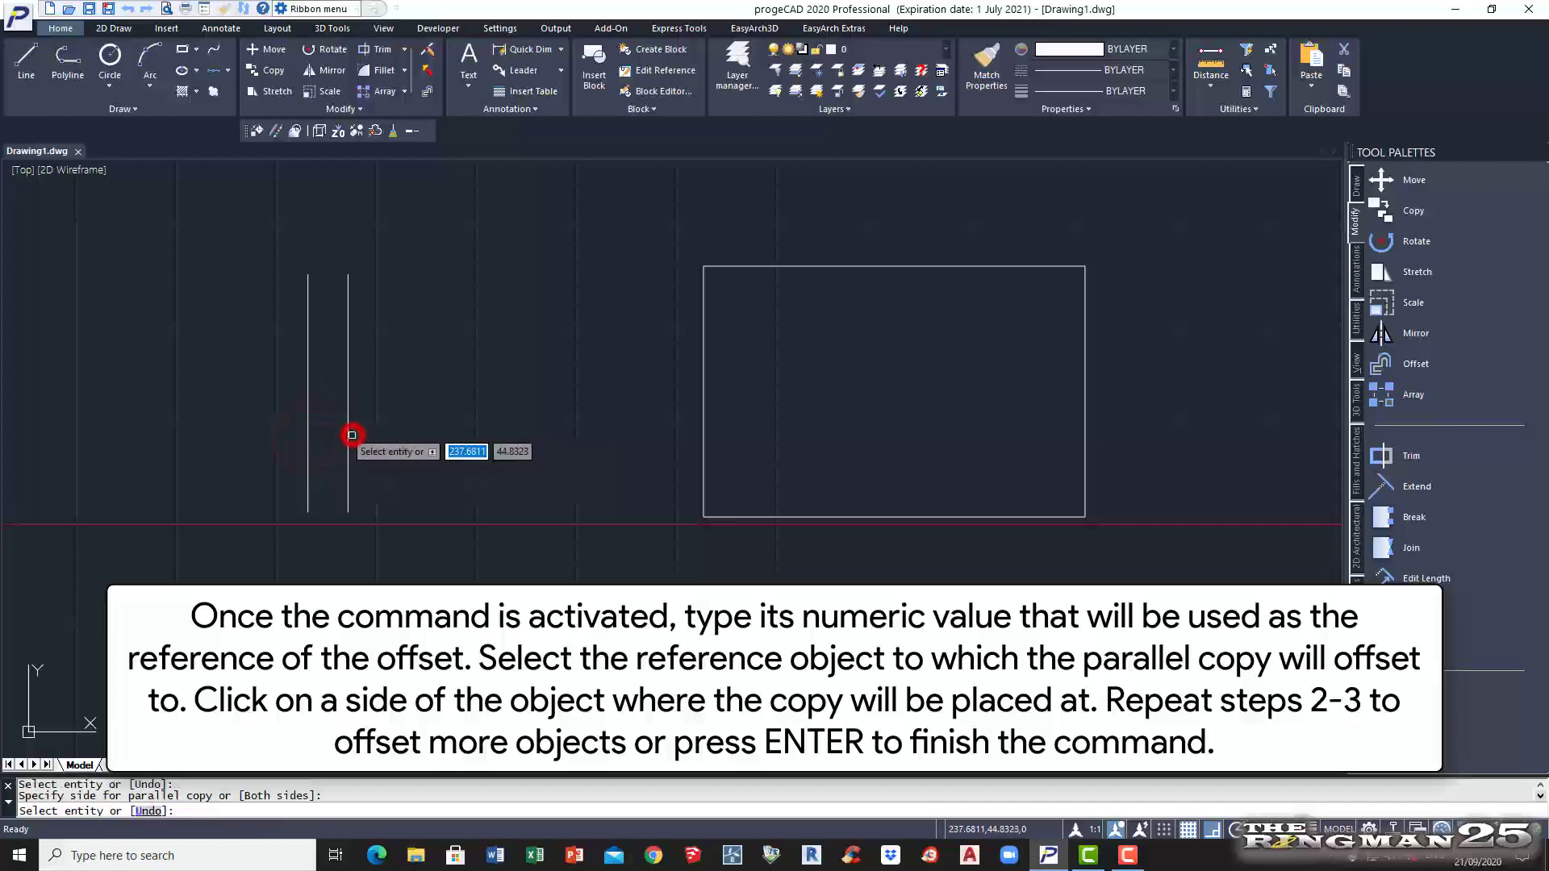
pyautogui.click(349, 434)
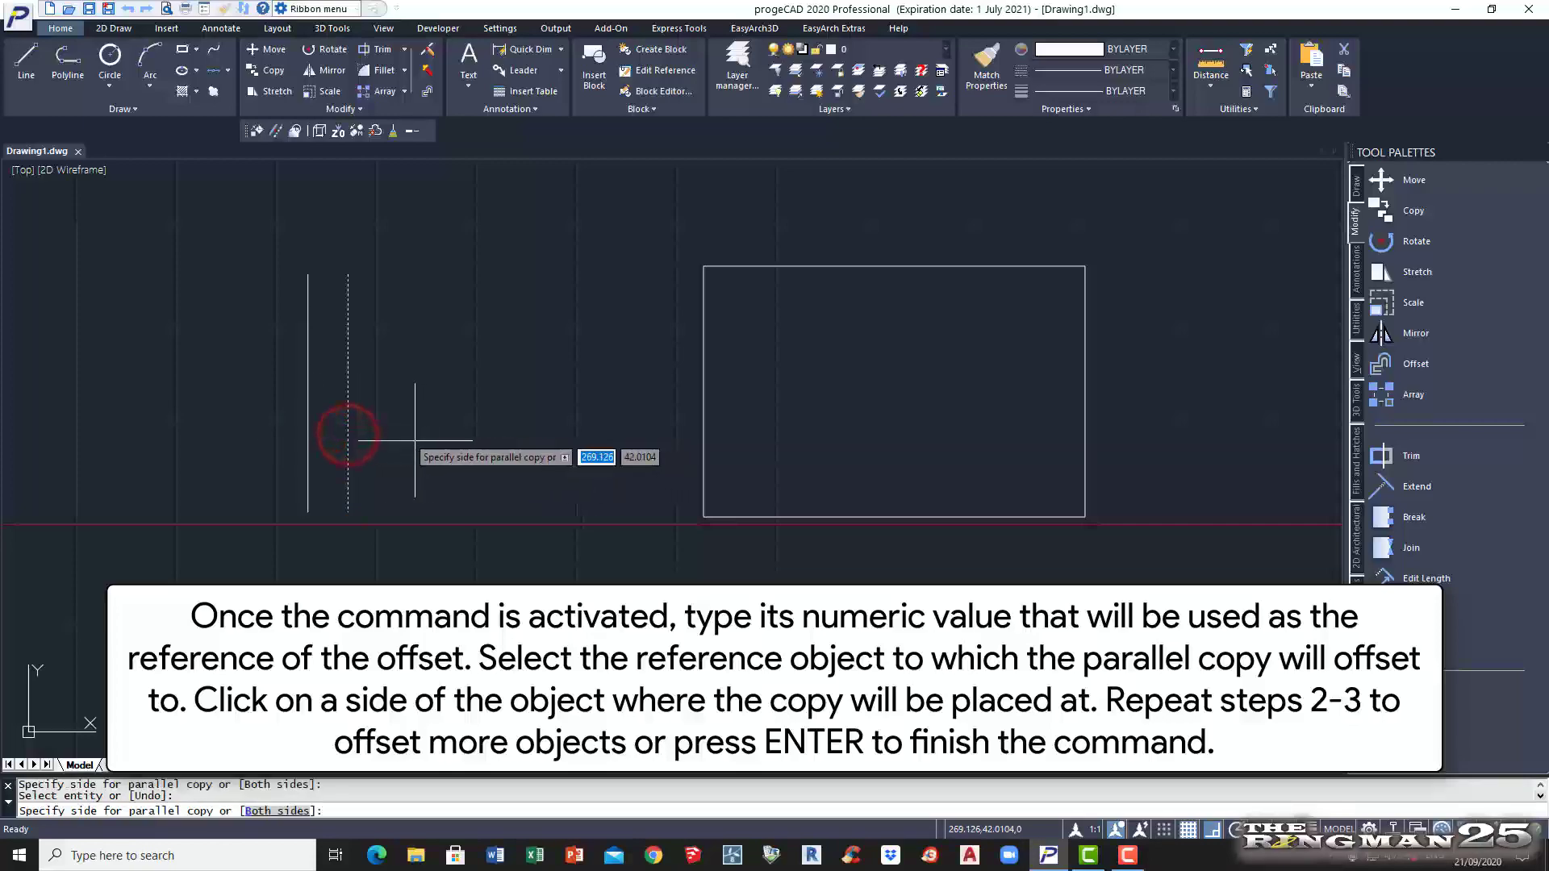
pyautogui.click(415, 440)
pyautogui.click(389, 437)
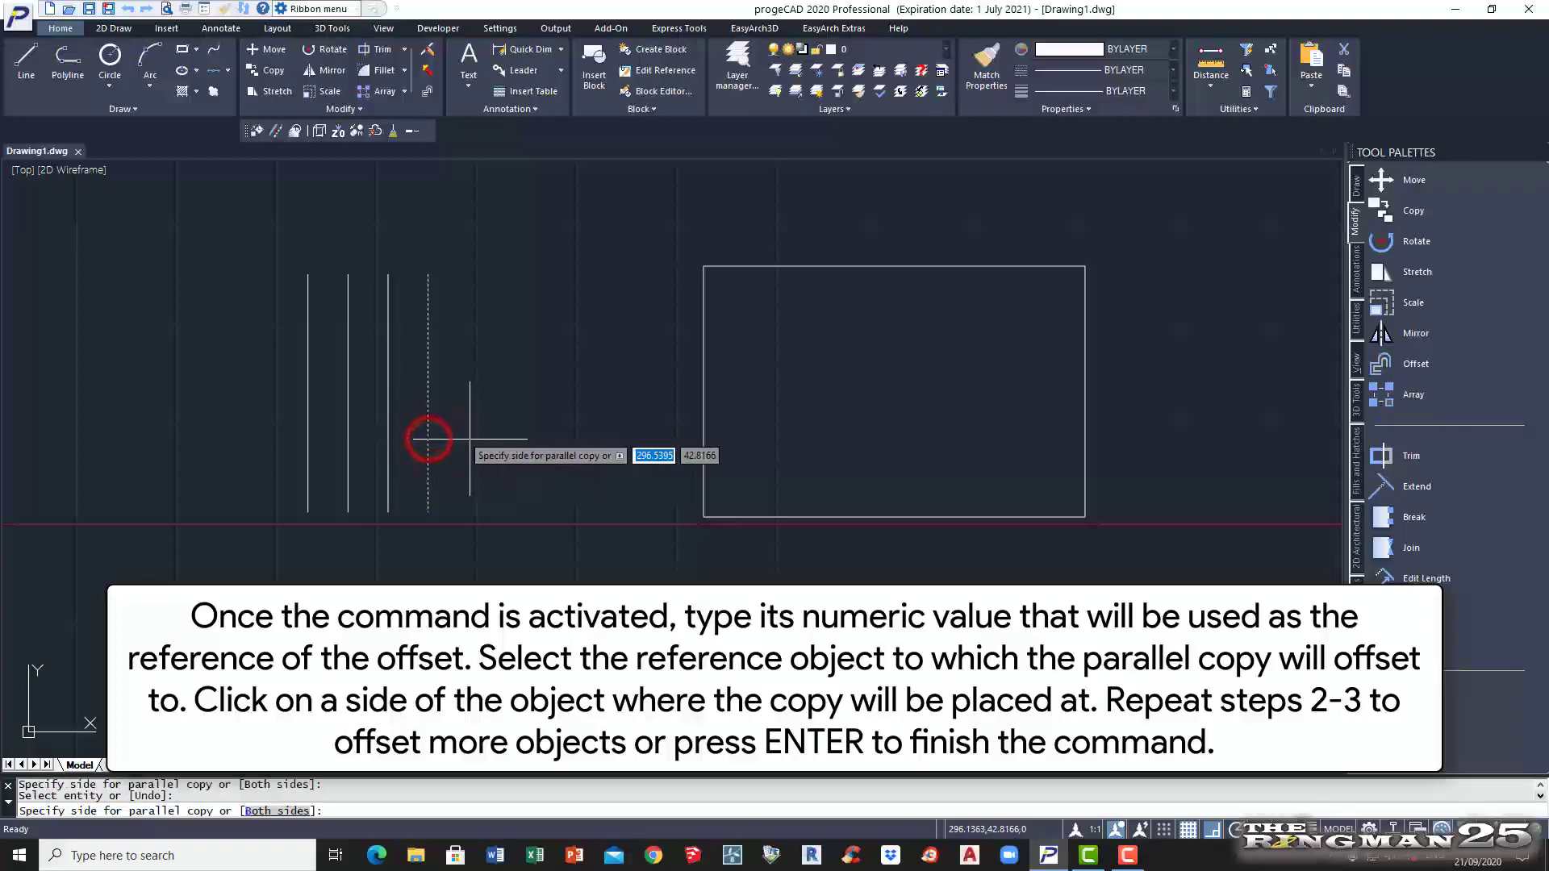
pyautogui.click(428, 440)
pyautogui.click(428, 440)
pyautogui.click(468, 442)
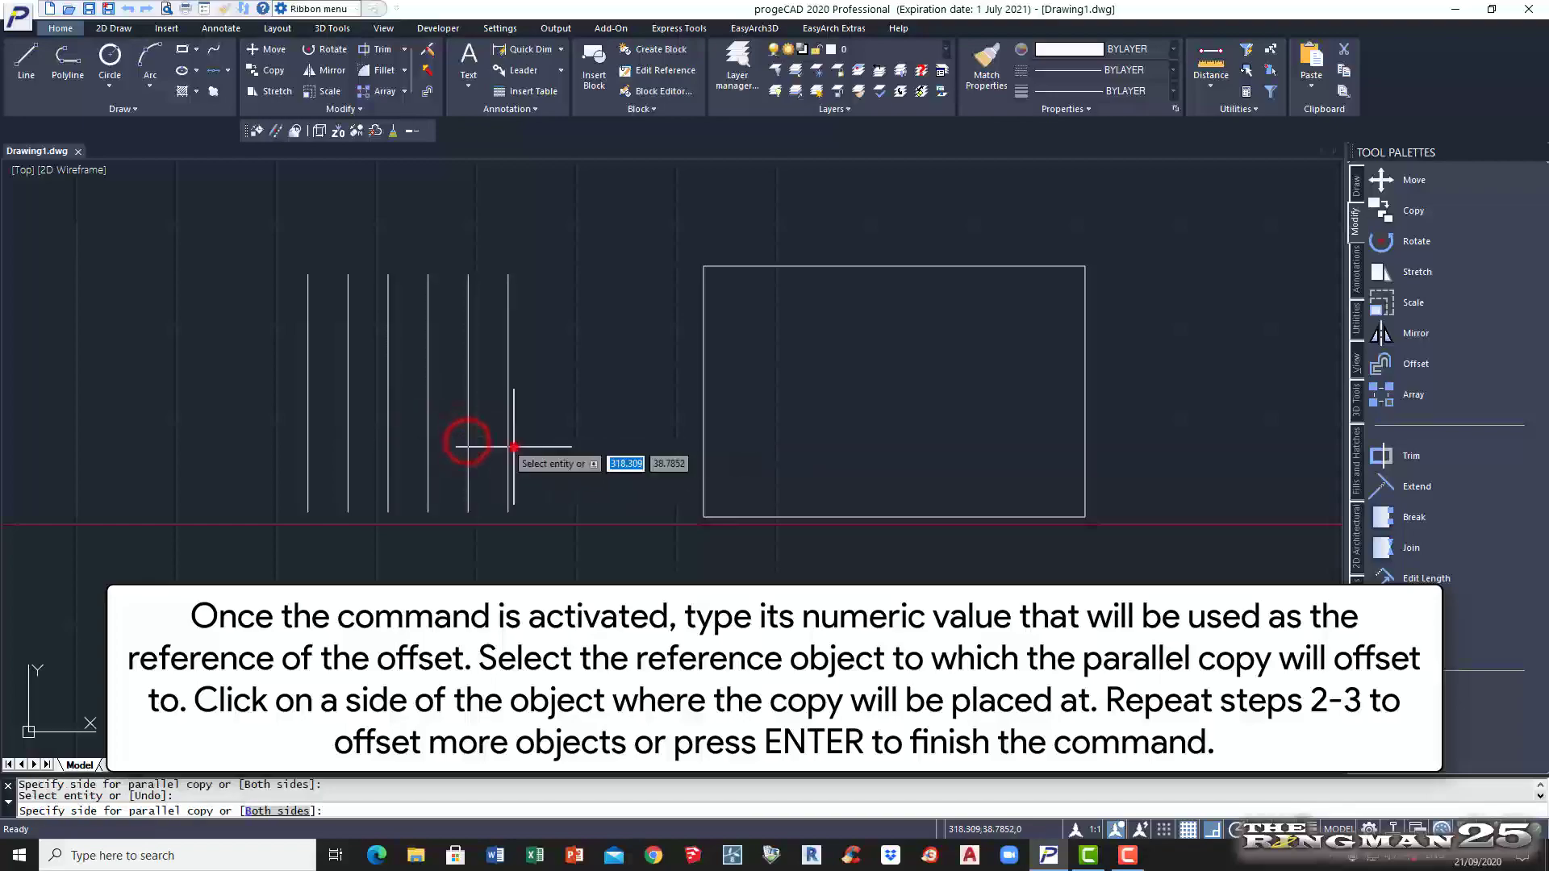
pyautogui.click(468, 442)
pyautogui.click(507, 446)
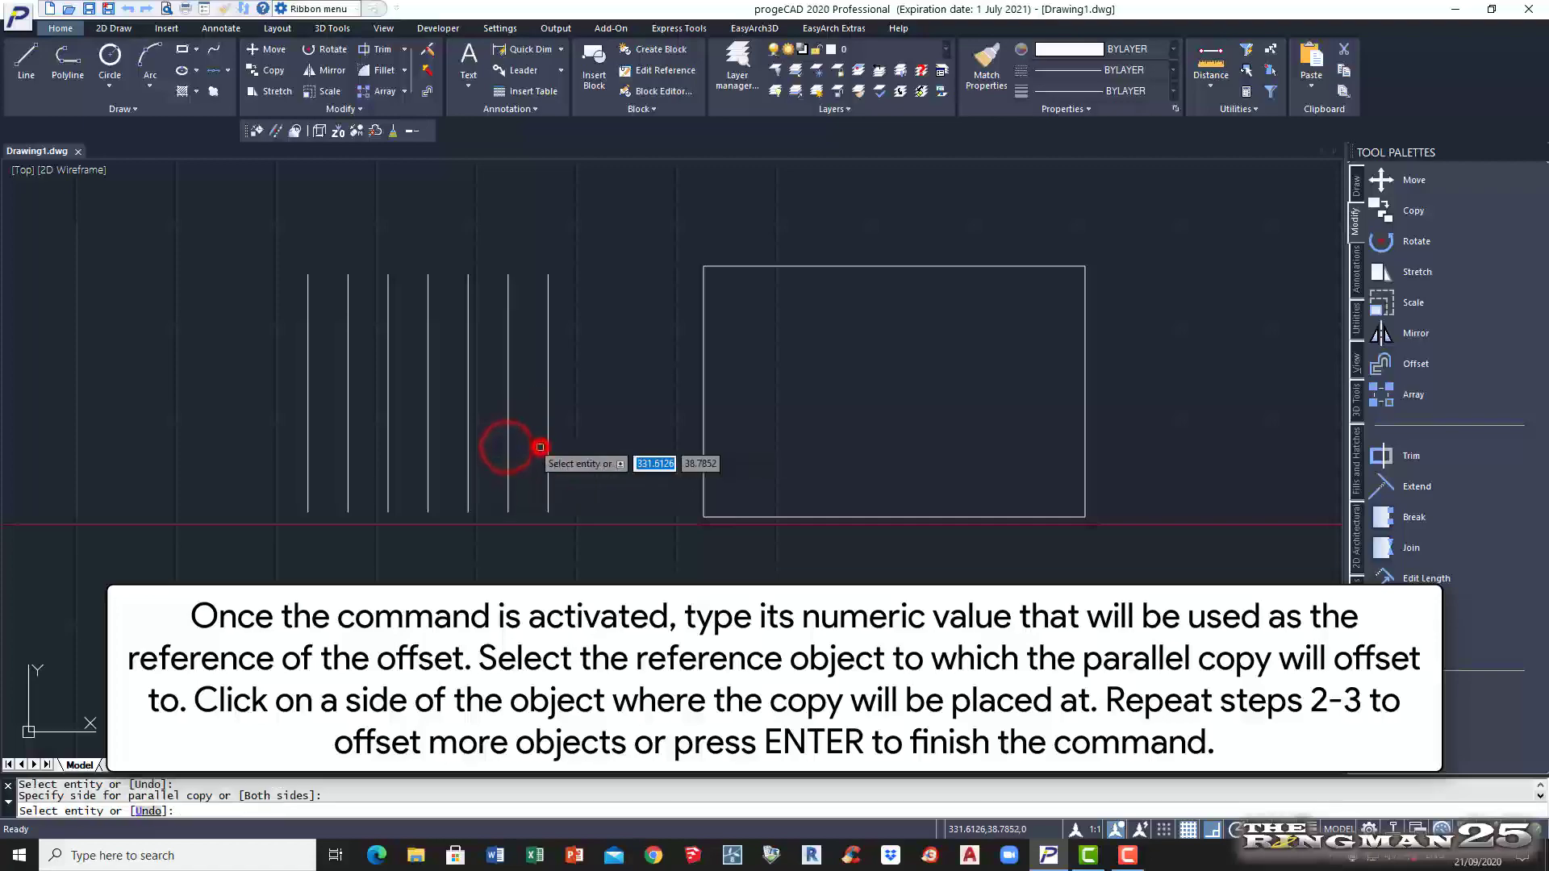
pyautogui.click(509, 444)
pyautogui.click(548, 446)
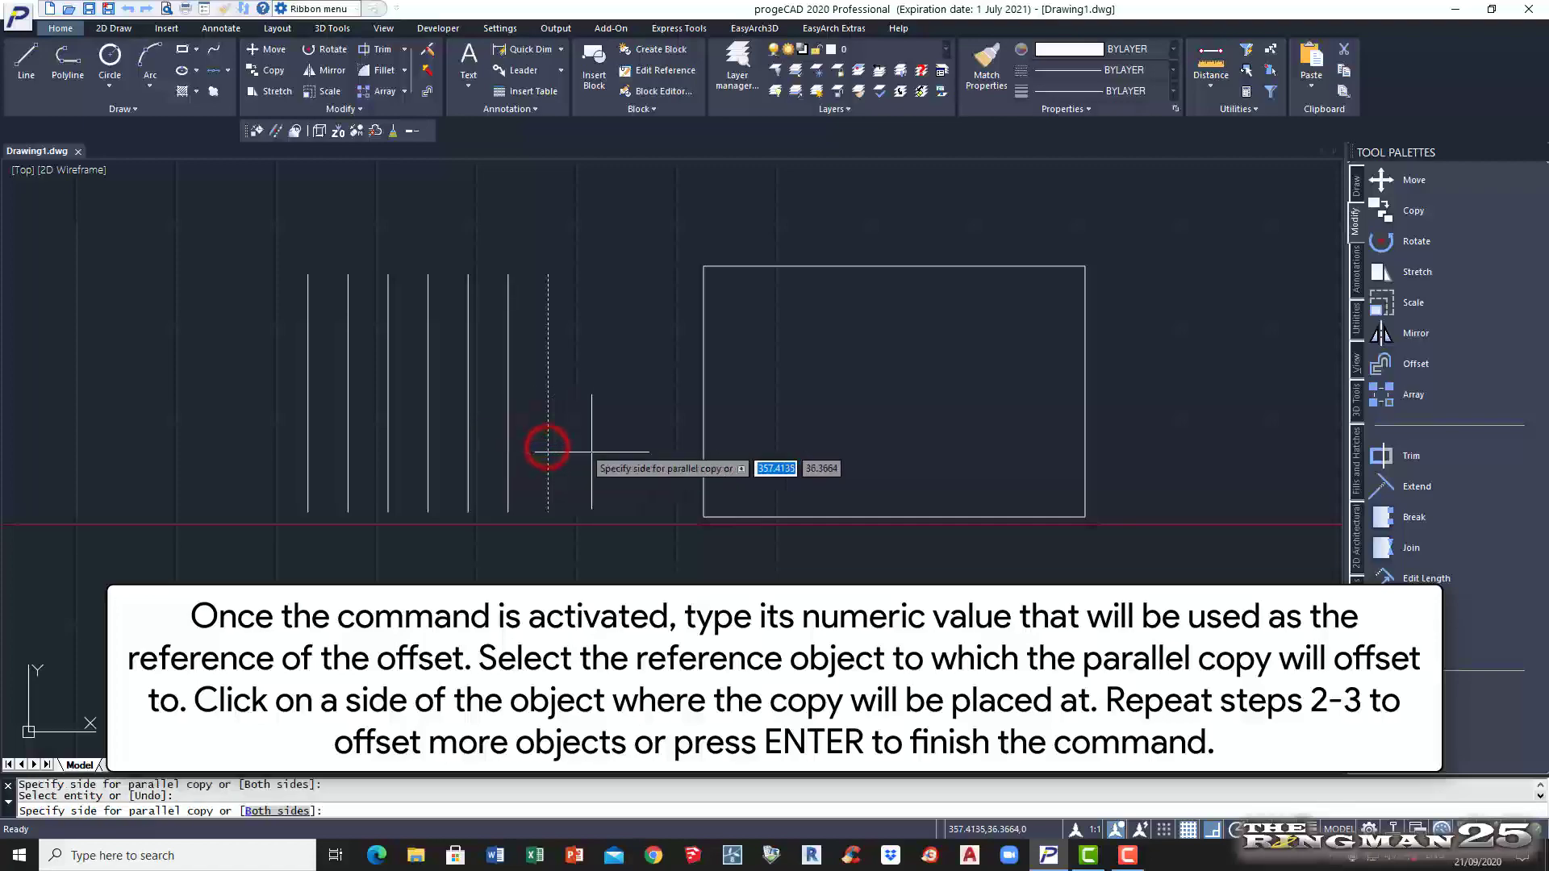
pyautogui.click(552, 444)
pyautogui.click(588, 448)
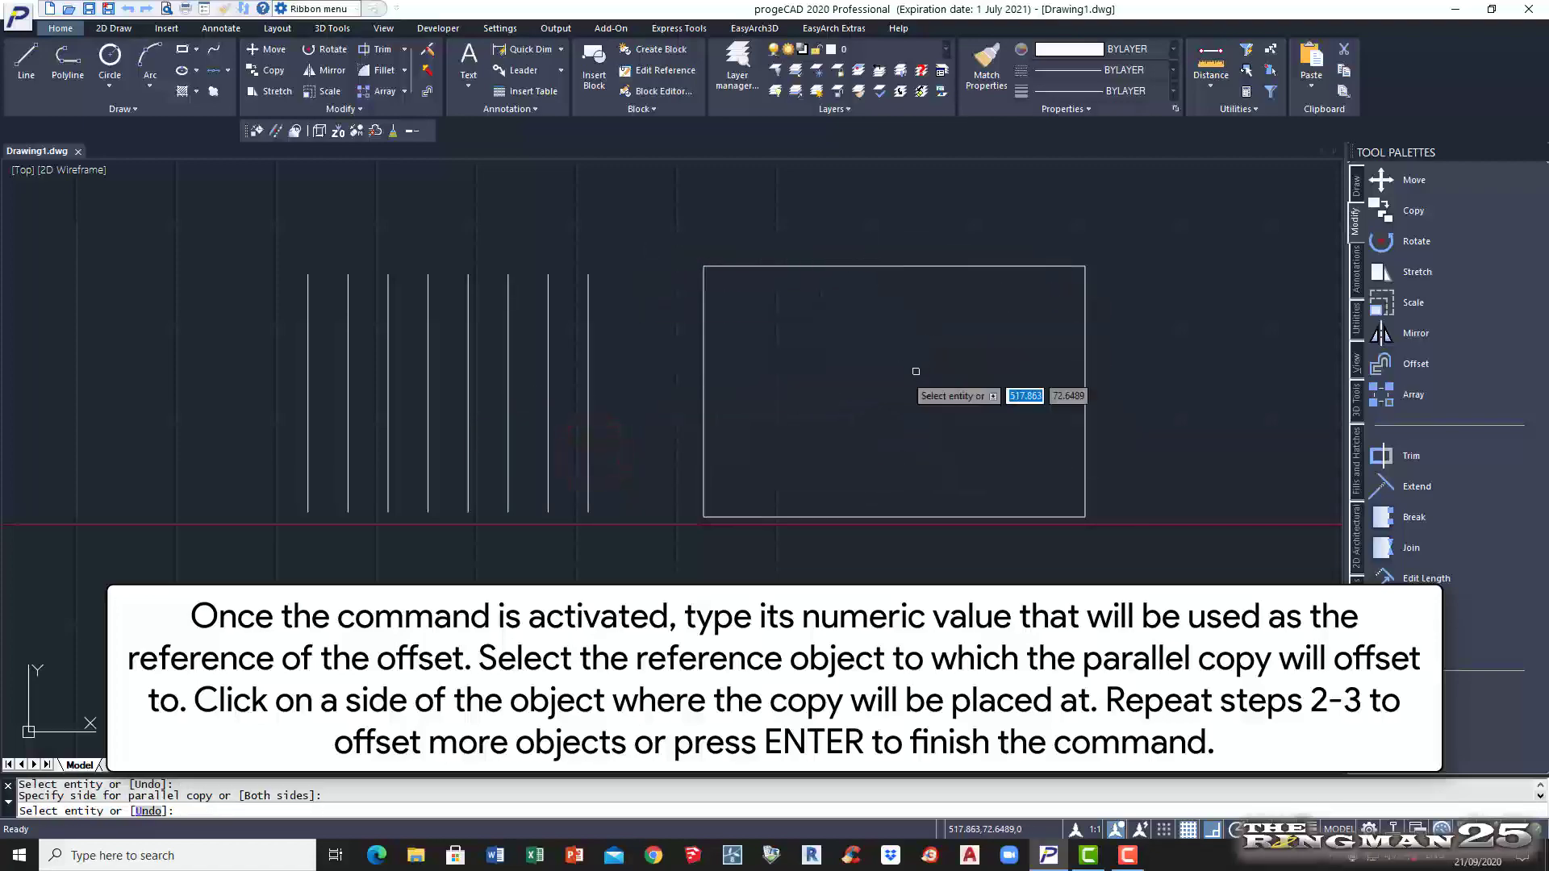
# Step: Offset the large rectangle by the same distance, twice inward and once outward
pyautogui.click(867, 268)
pyautogui.click(870, 307)
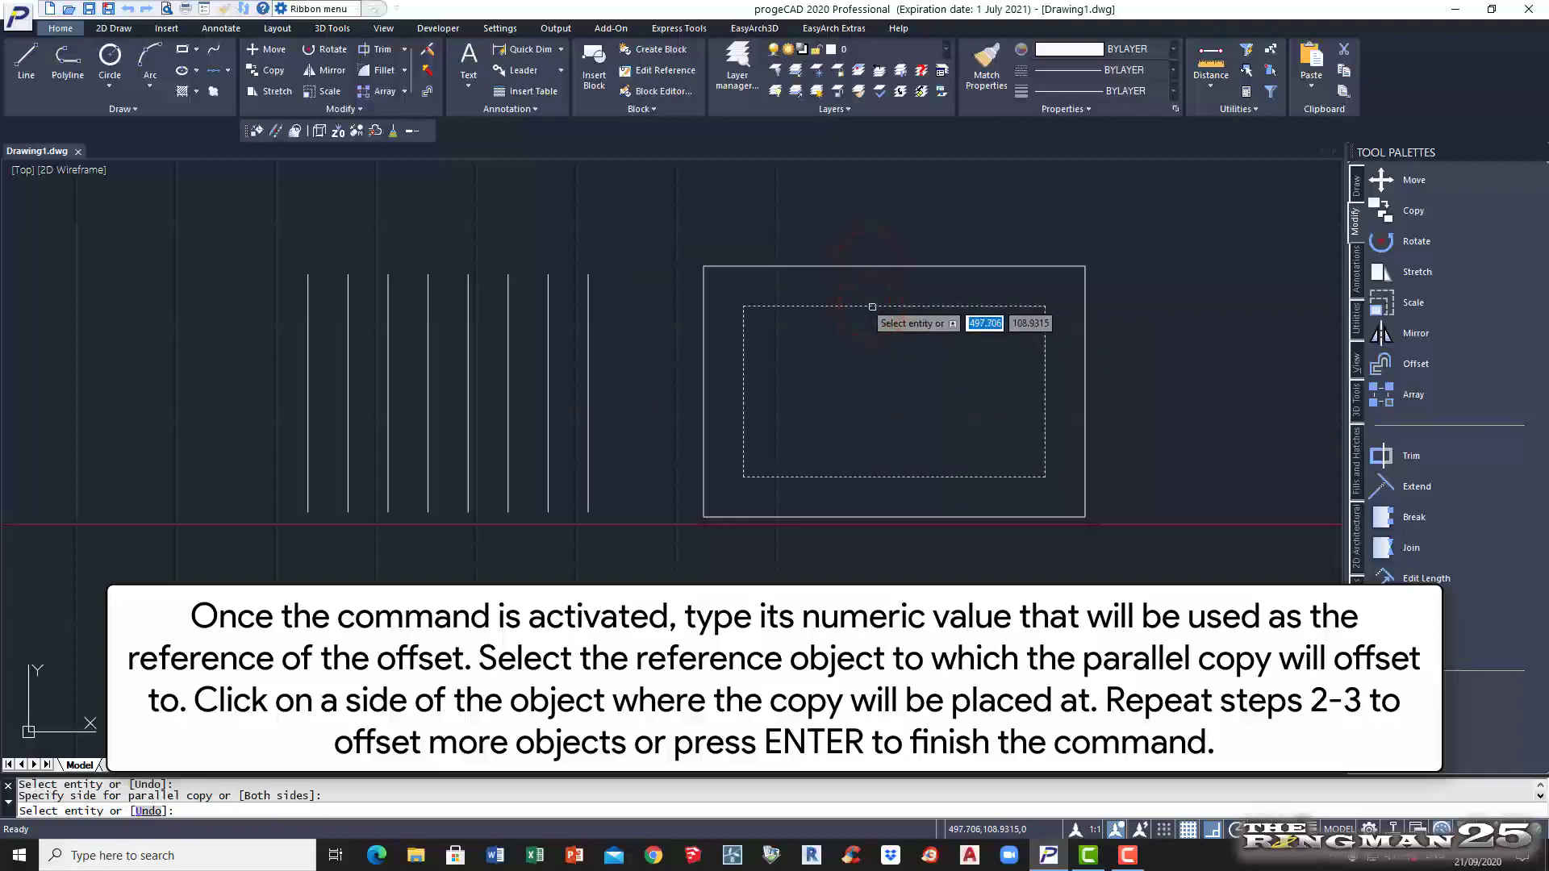
pyautogui.click(860, 306)
pyautogui.click(861, 361)
pyautogui.click(837, 269)
pyautogui.click(834, 207)
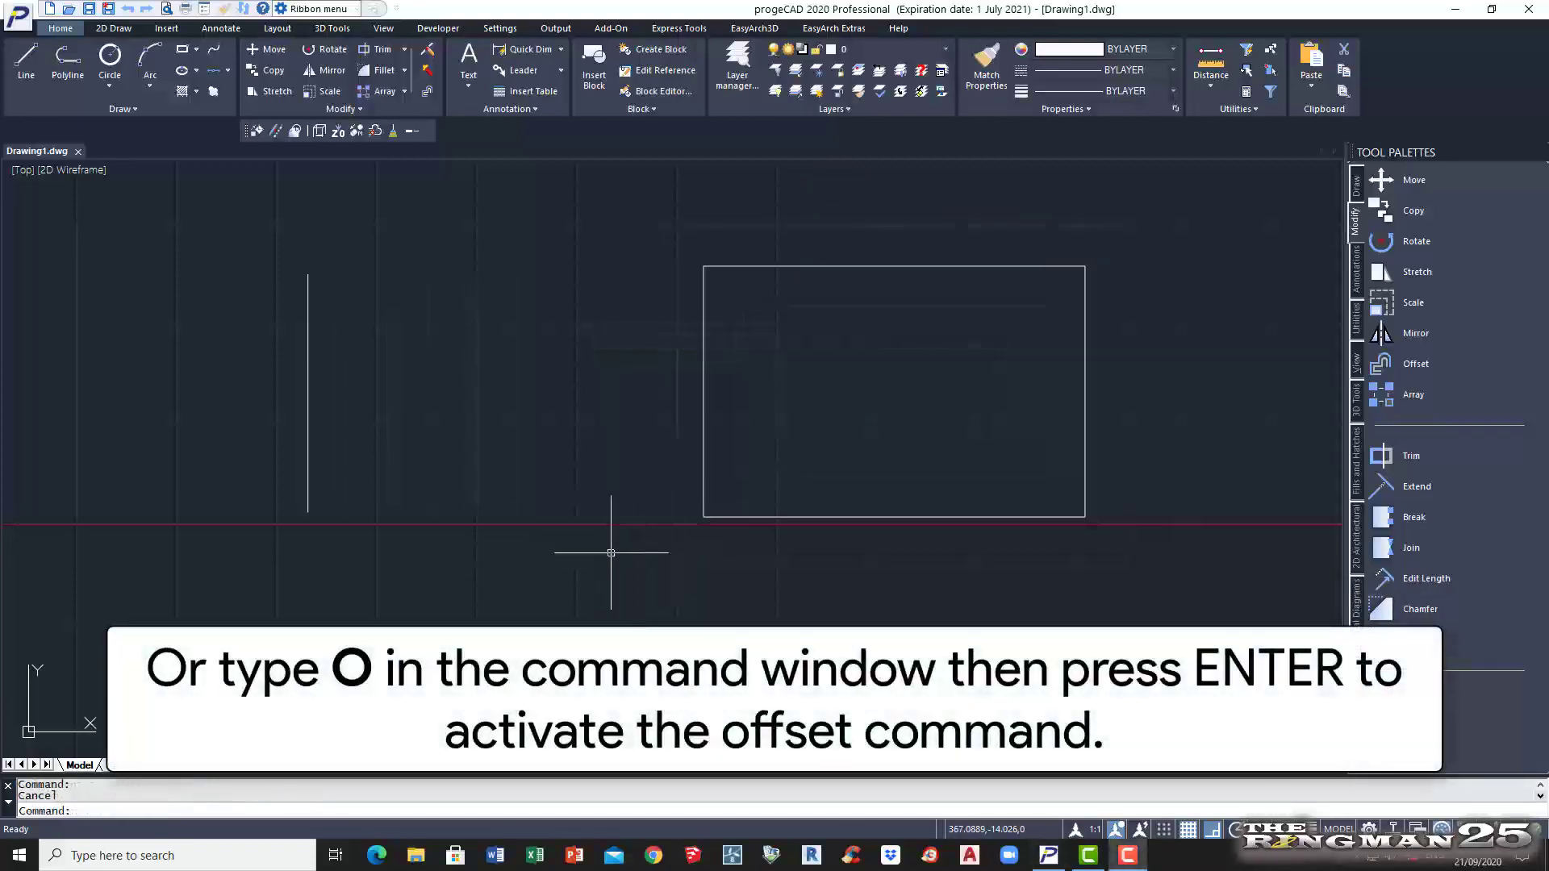
# Step: Use the O command at a distance of 20 to offset the vertical line successively to the right, making six parallel copies
pyautogui.click(108, 810)
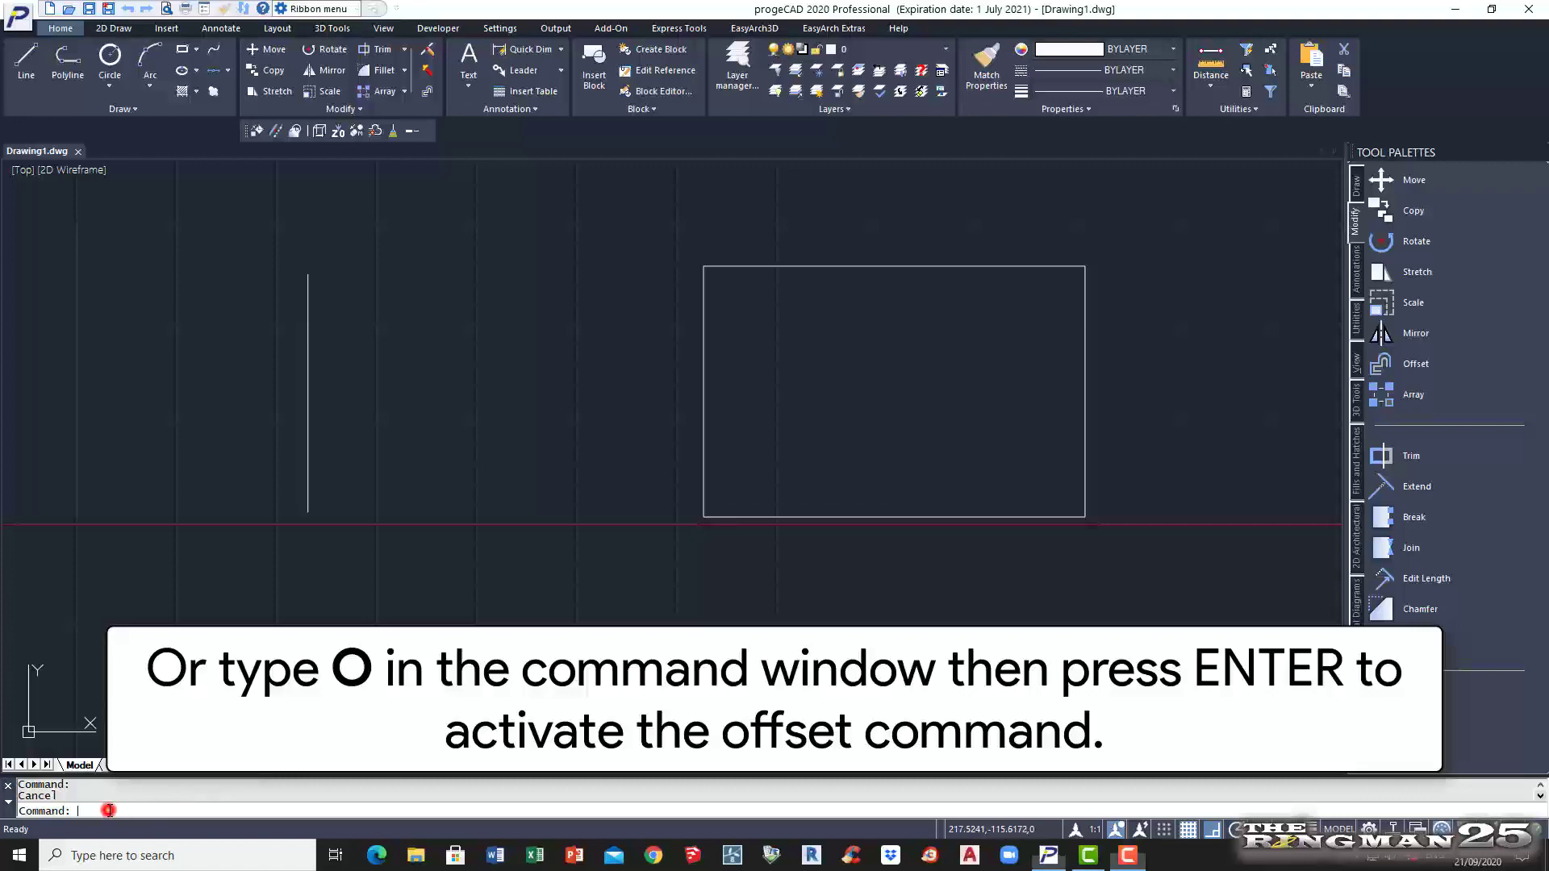
pyautogui.write('O')
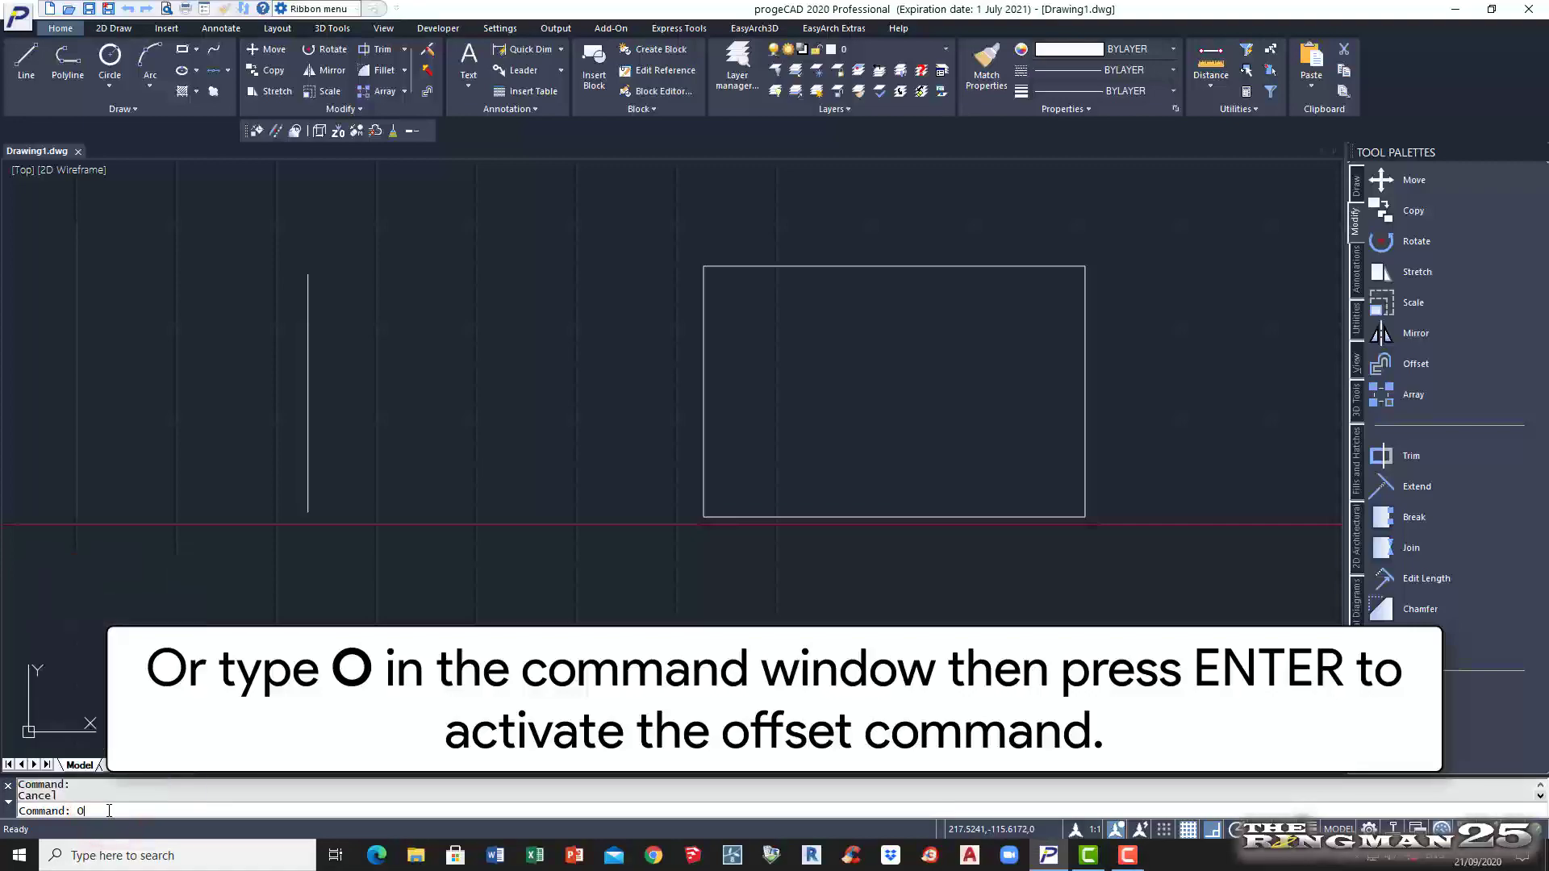
pyautogui.press('Return')
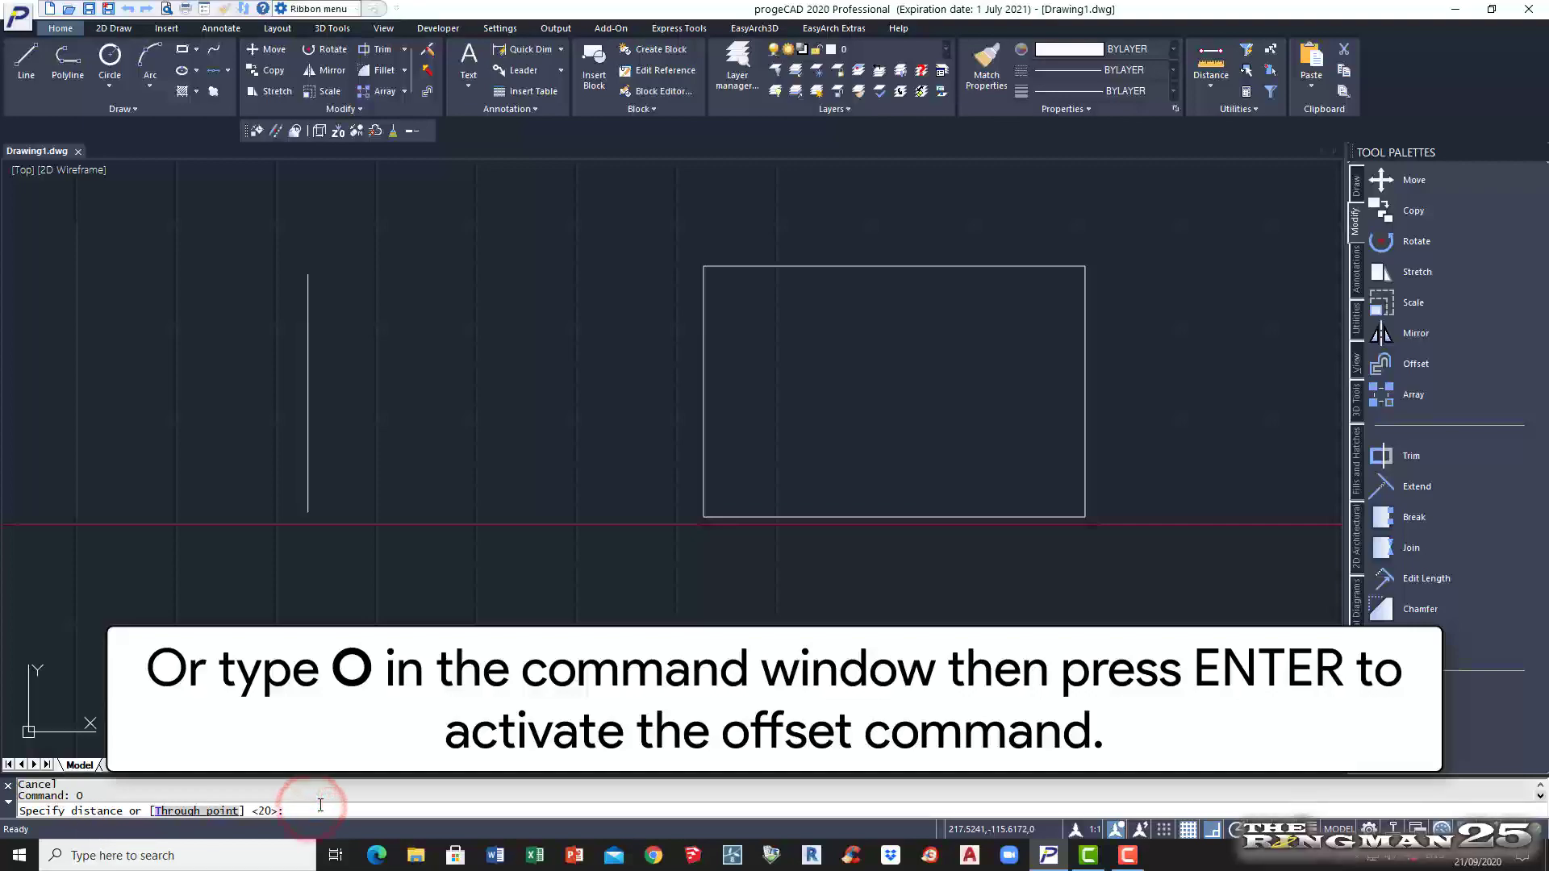
pyautogui.press('Return')
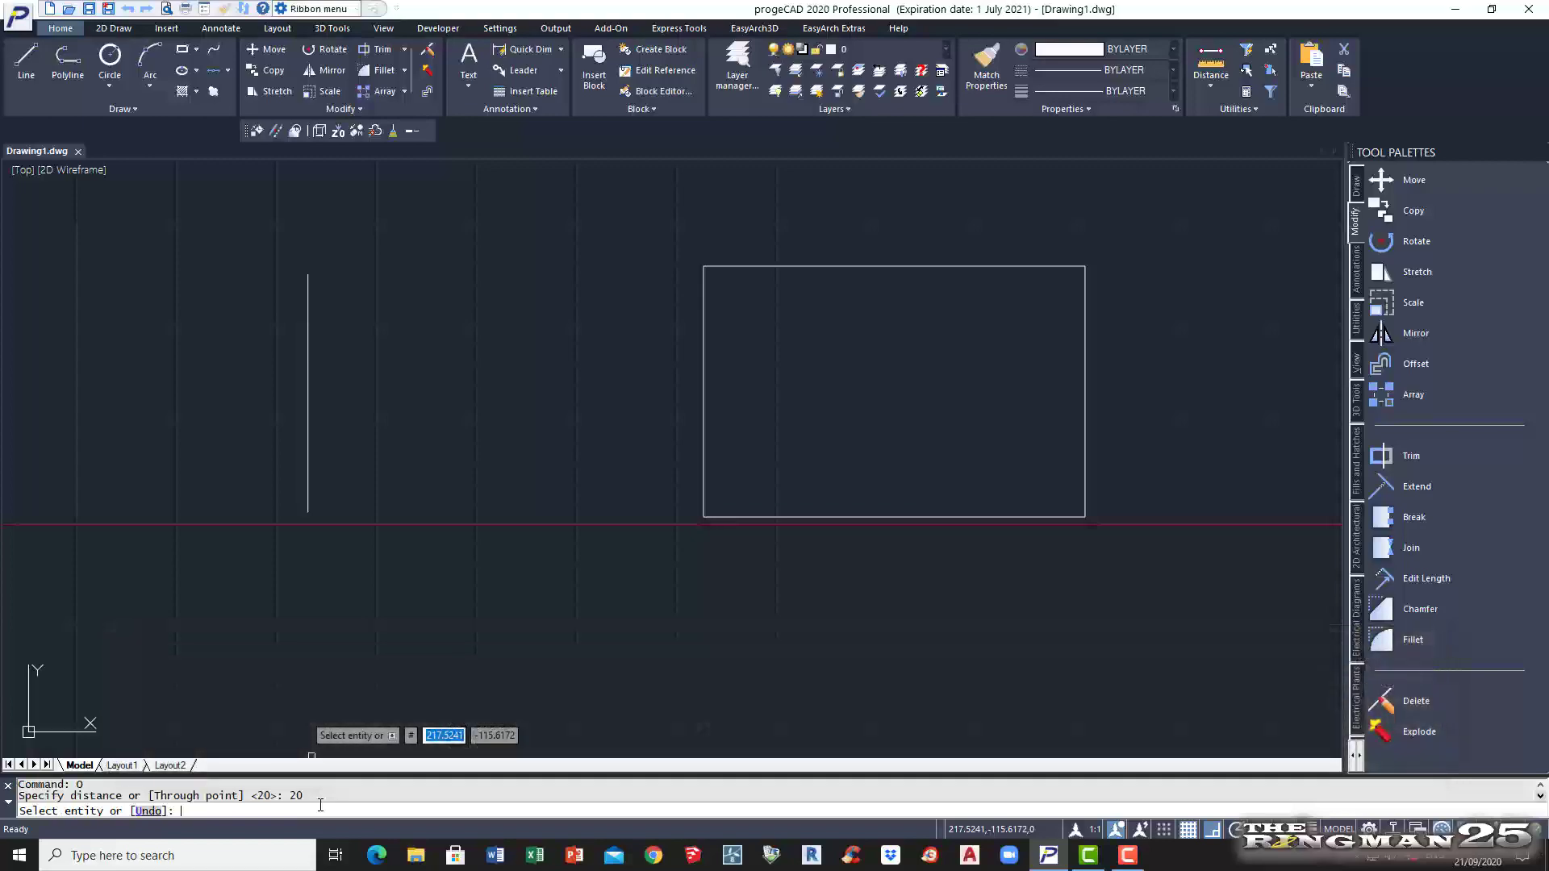
pyautogui.click(308, 414)
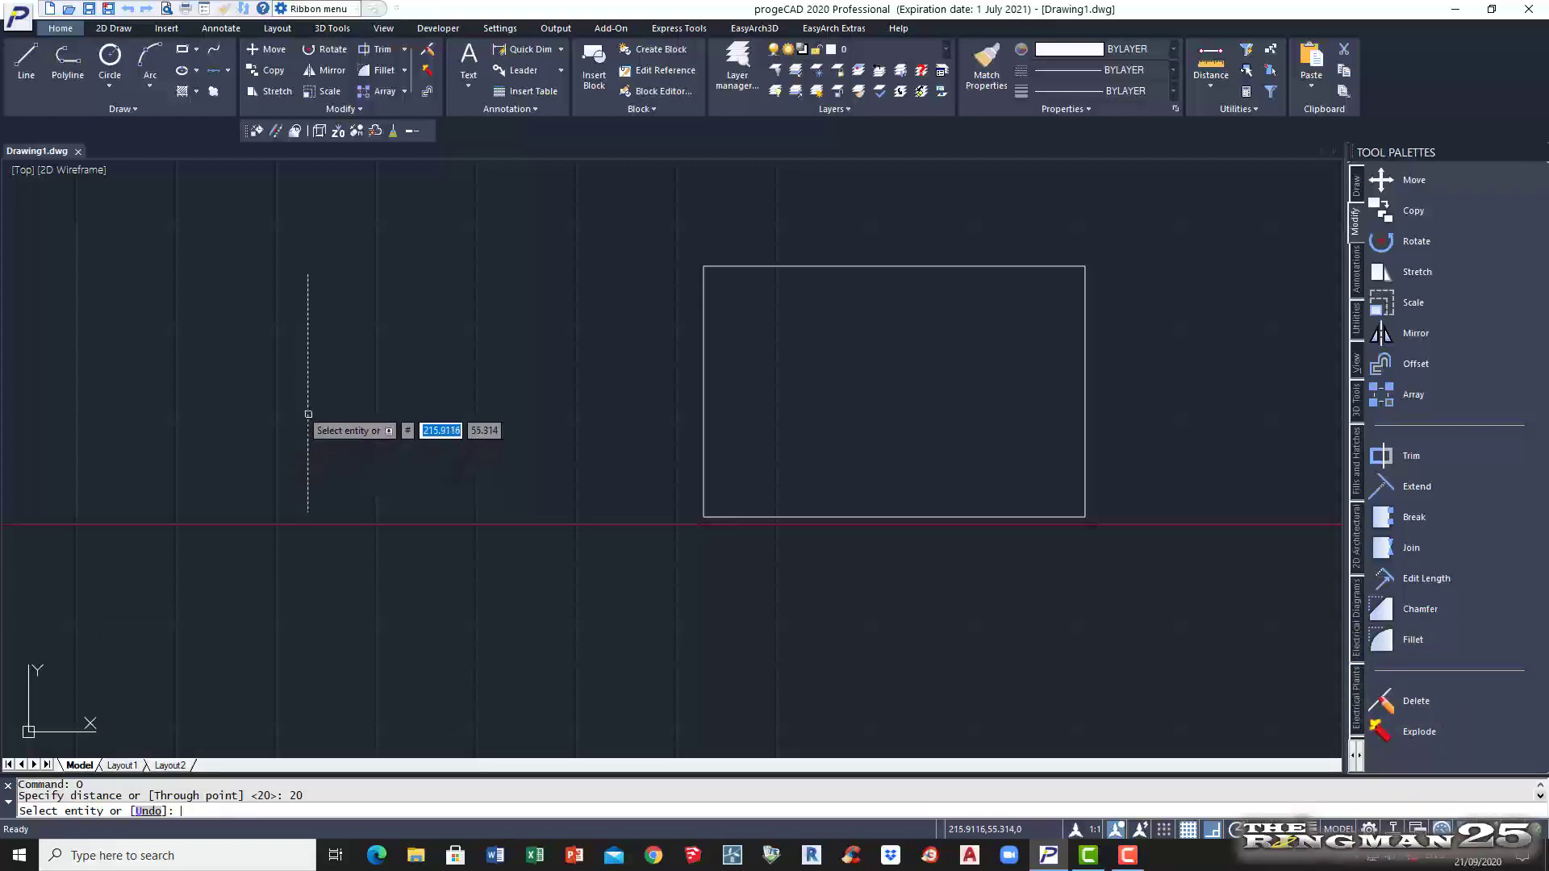
pyautogui.click(336, 410)
pyautogui.click(348, 405)
pyautogui.click(393, 412)
pyautogui.click(388, 415)
pyautogui.click(435, 413)
pyautogui.click(429, 408)
pyautogui.click(481, 412)
pyautogui.click(469, 410)
pyautogui.click(515, 405)
pyautogui.click(510, 402)
pyautogui.click(584, 409)
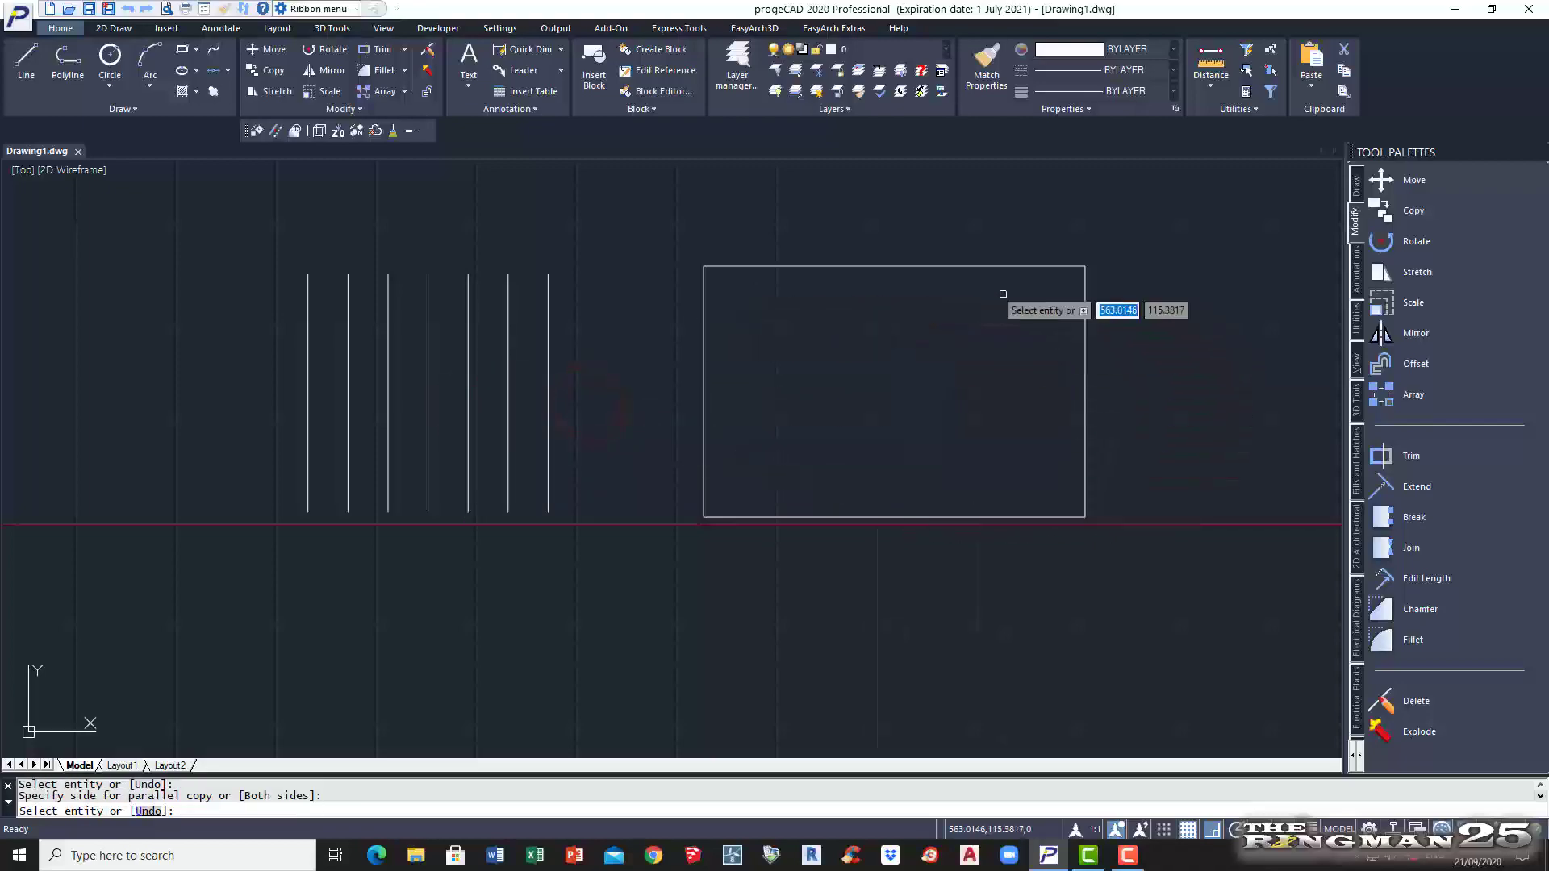
# Step: Offset the rectangle 20 units inward, offset that copy inward again, and offset the original rectangle once outward
pyautogui.click(932, 267)
pyautogui.click(936, 336)
pyautogui.click(920, 305)
pyautogui.click(909, 388)
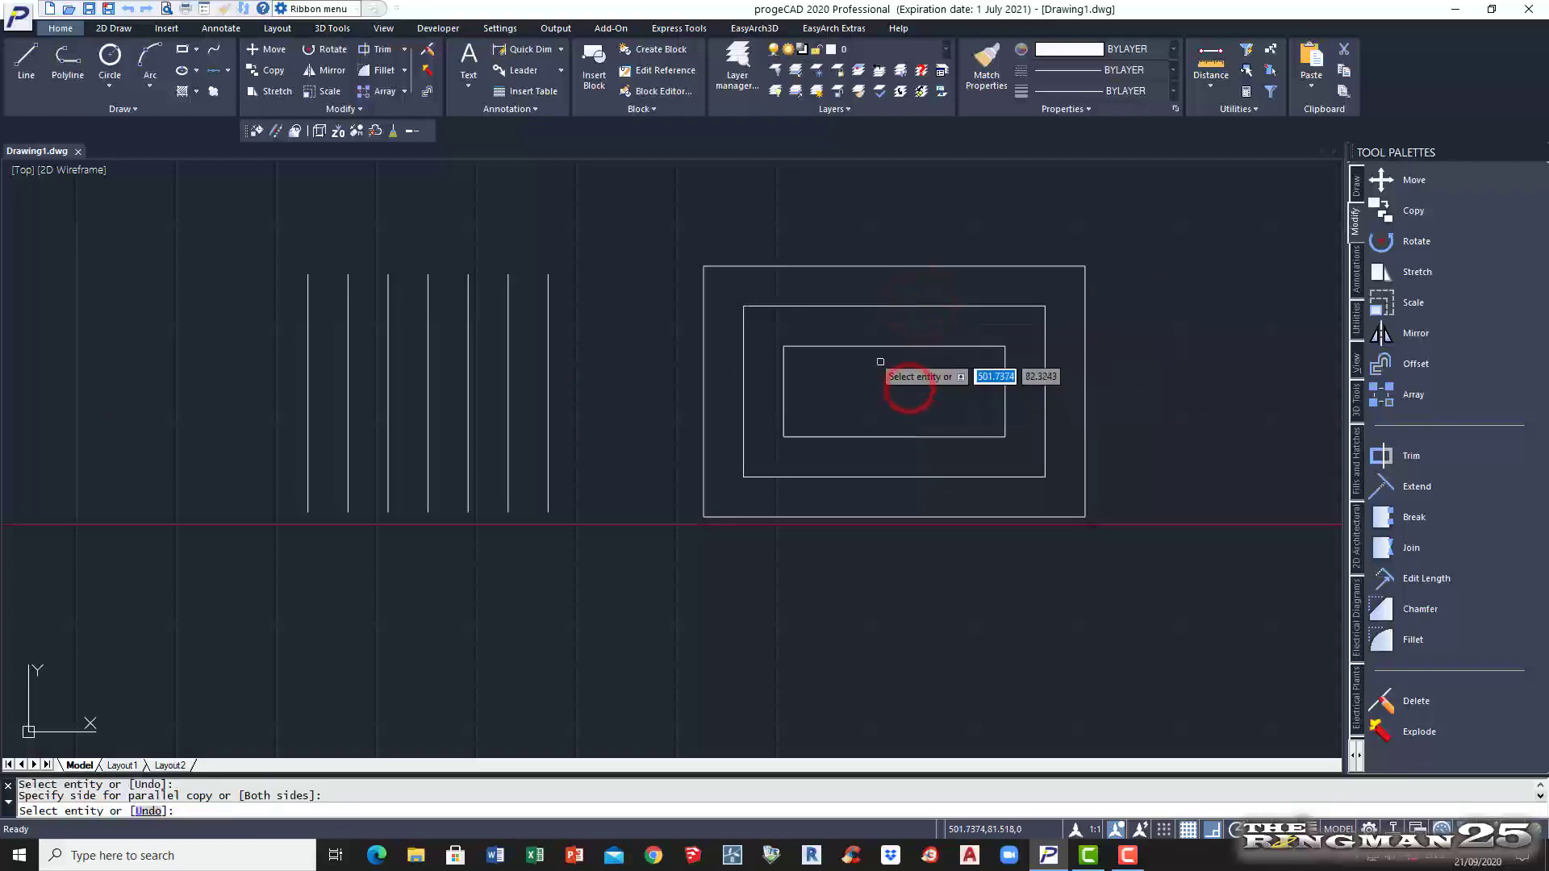
pyautogui.click(848, 266)
pyautogui.click(837, 197)
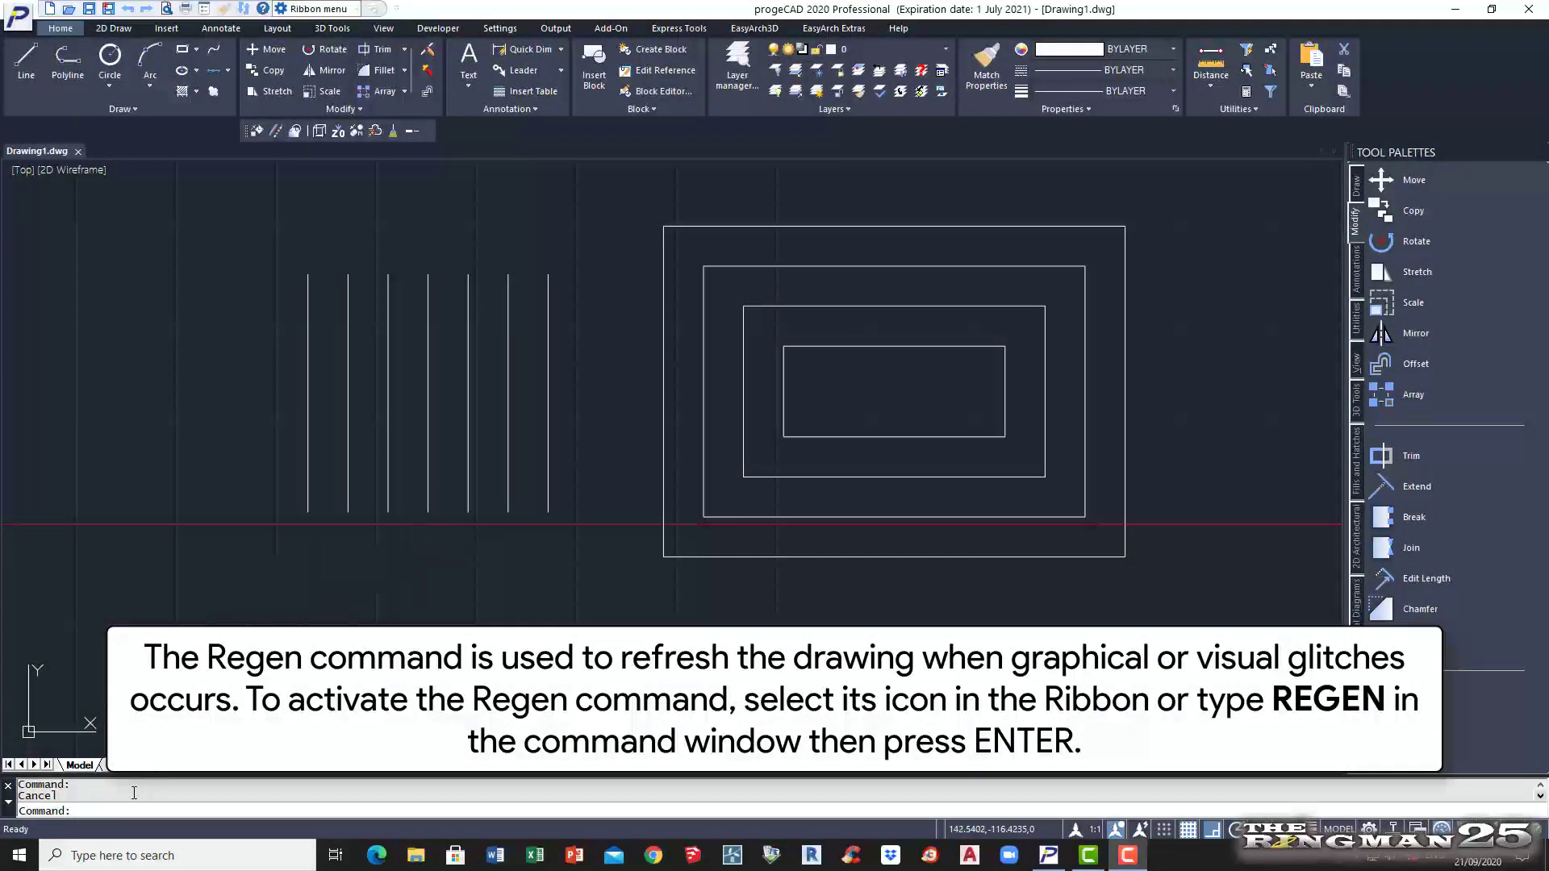
# Step: Refresh the drawing display with the REGEN command
pyautogui.click(116, 812)
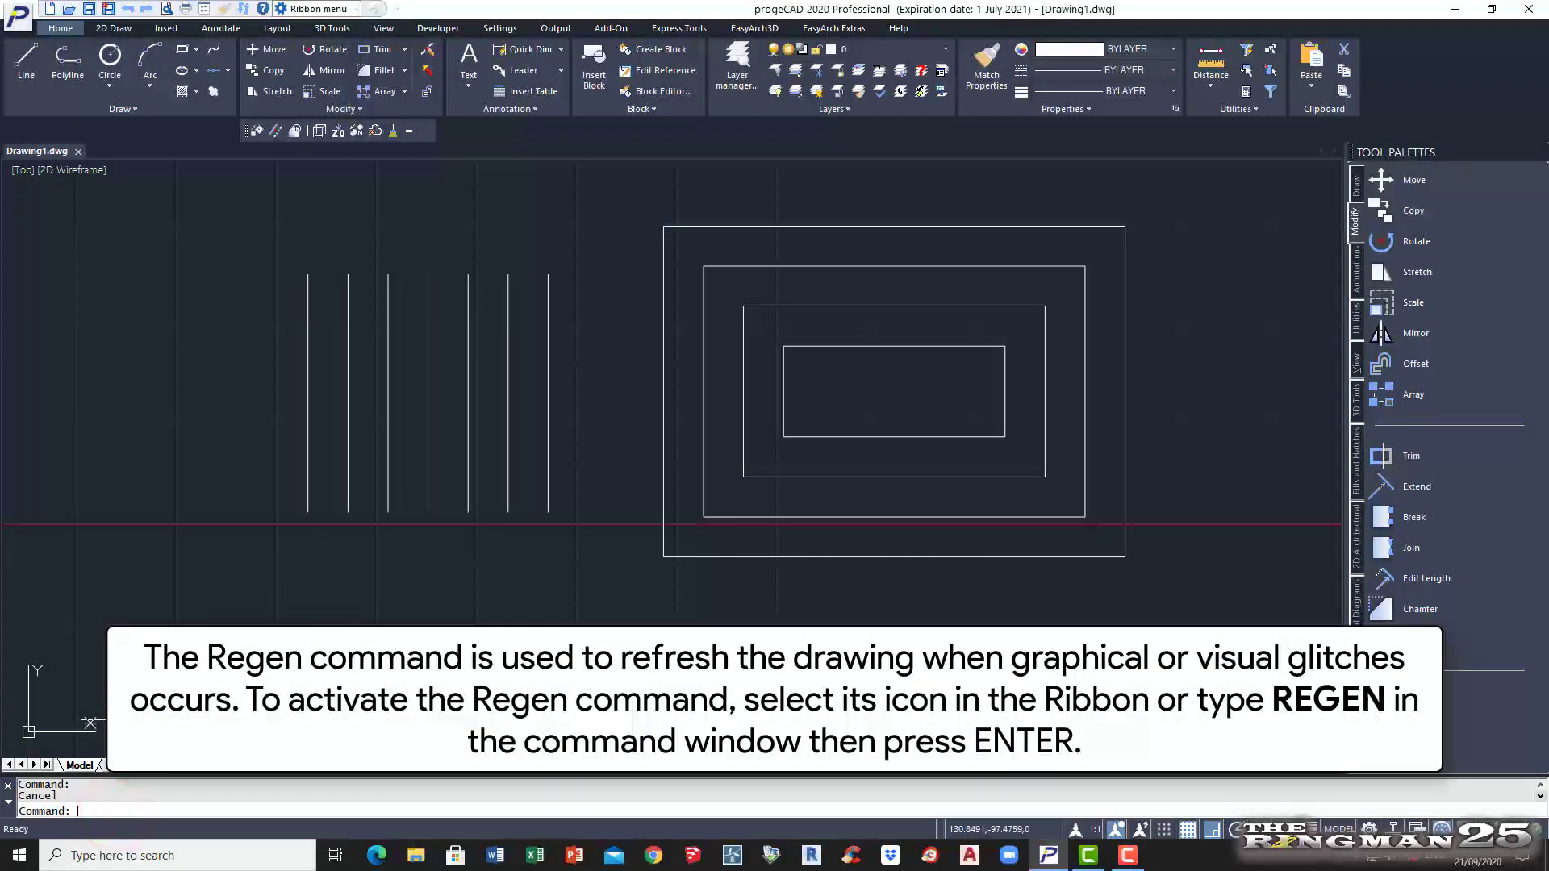
pyautogui.write('REGEN')
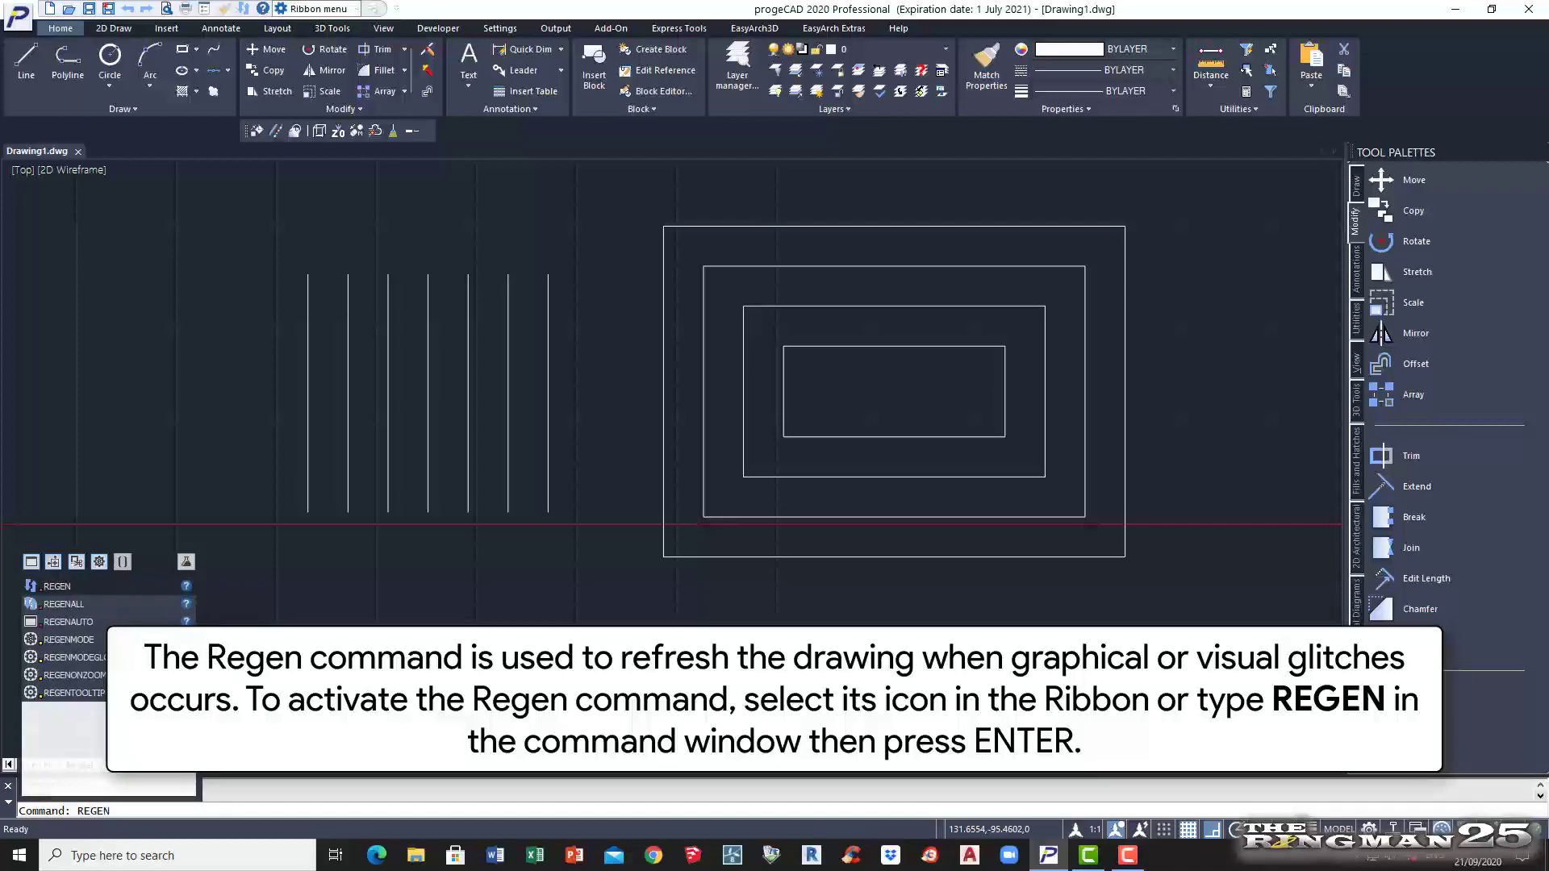
pyautogui.press('Return')
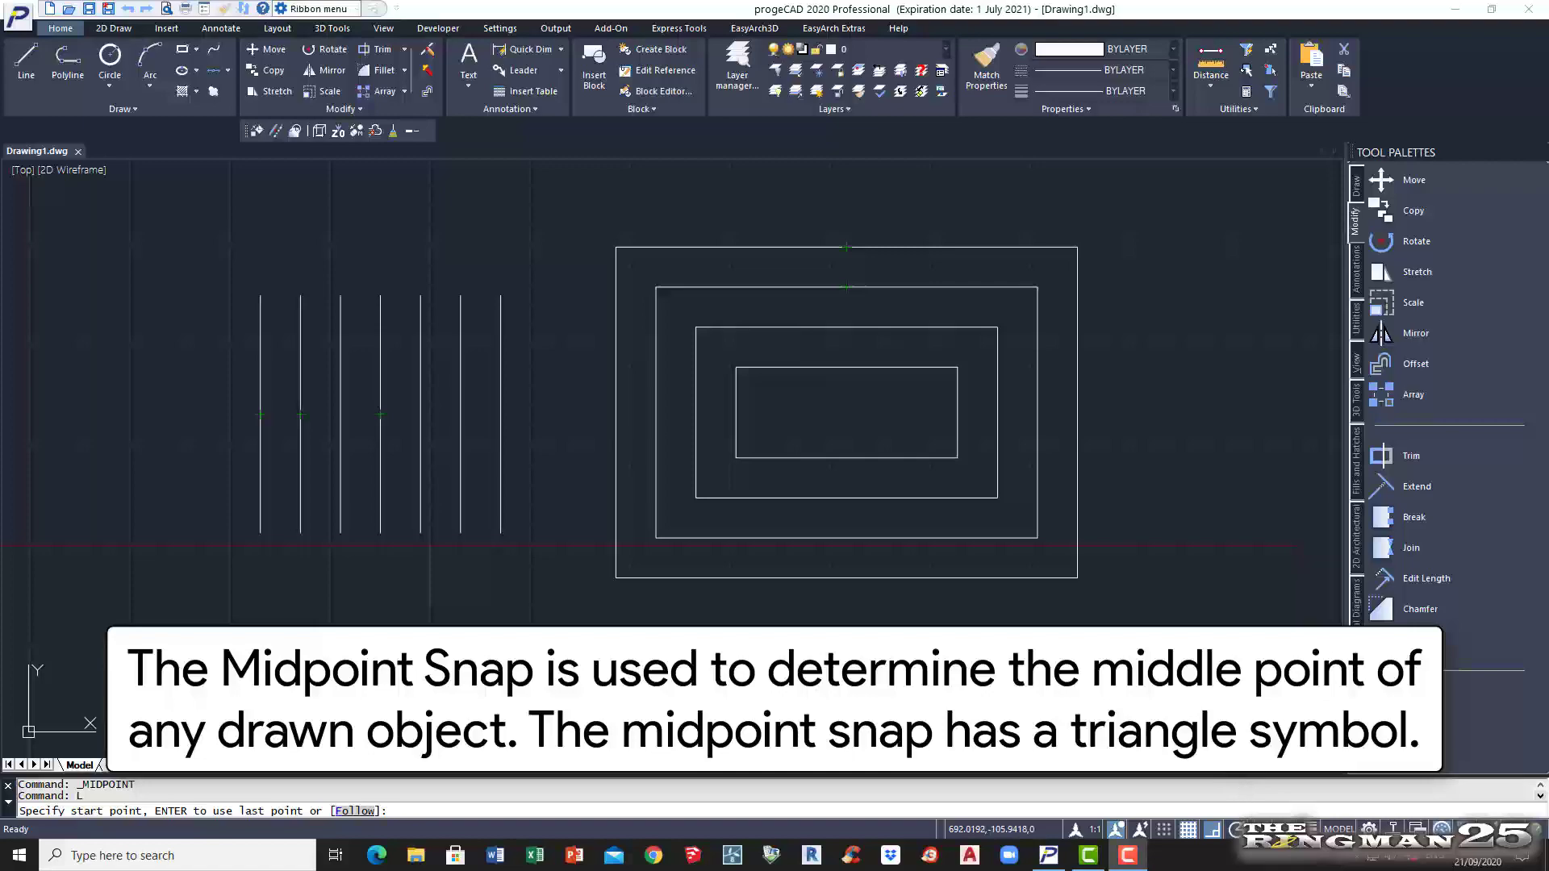
# Step: Choose Midpoint Snap for the start point of the line
pyautogui.rightClick(1261, 829)
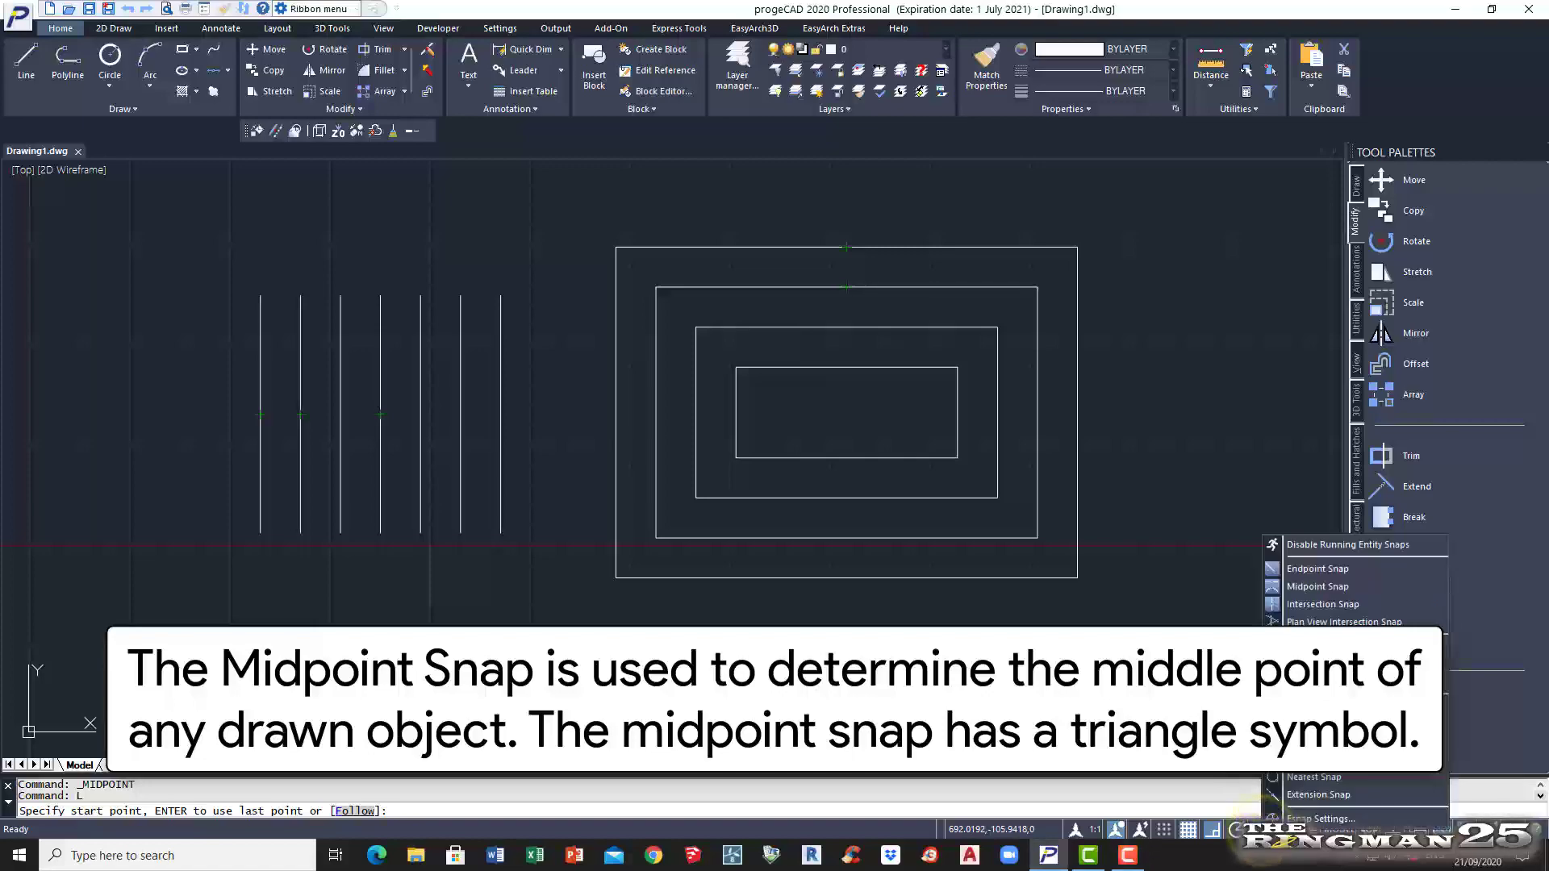
pyautogui.click(1300, 591)
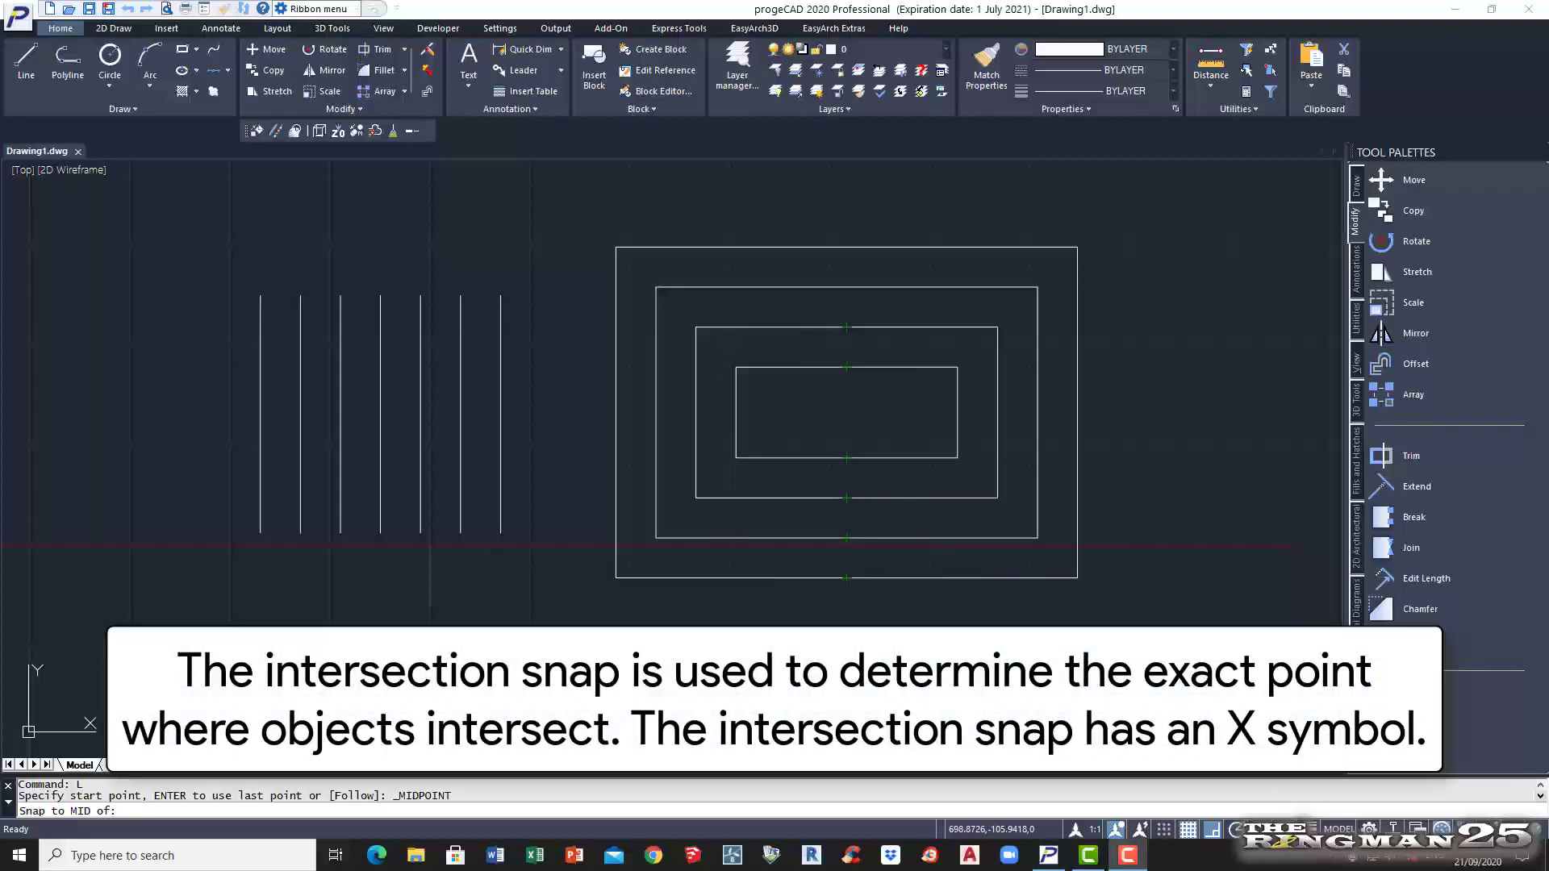
# Step: Switch the line's start point to Intersection Snap and check the upper-left and lower-right corners of the nested rectangles
pyautogui.keyDown('shift'); pyautogui.rightClick(1261, 546); pyautogui.keyUp('shift')
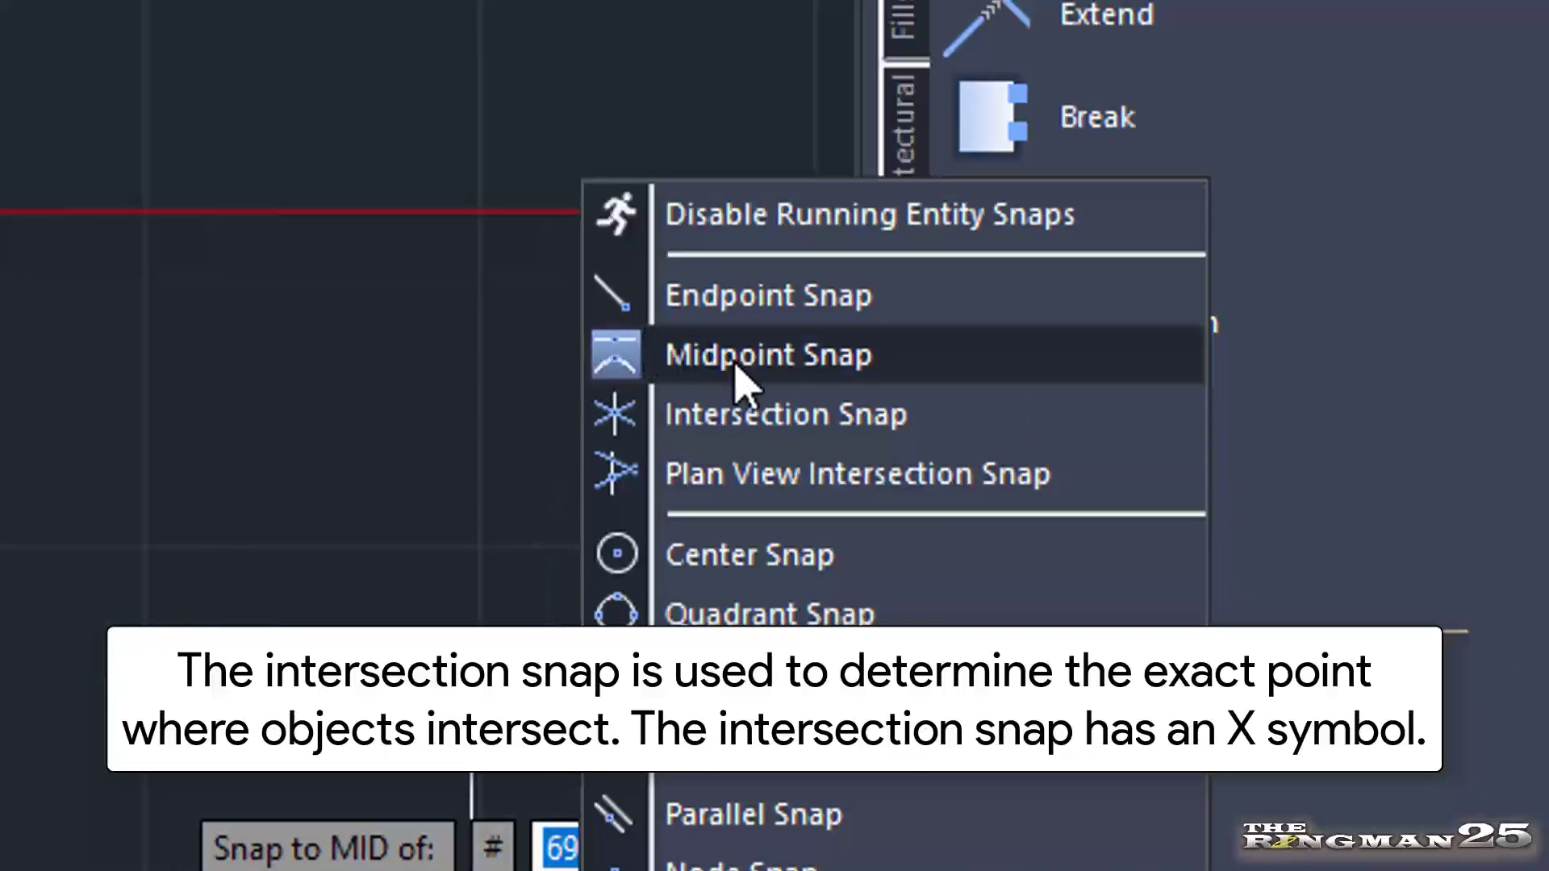
pyautogui.click(751, 413)
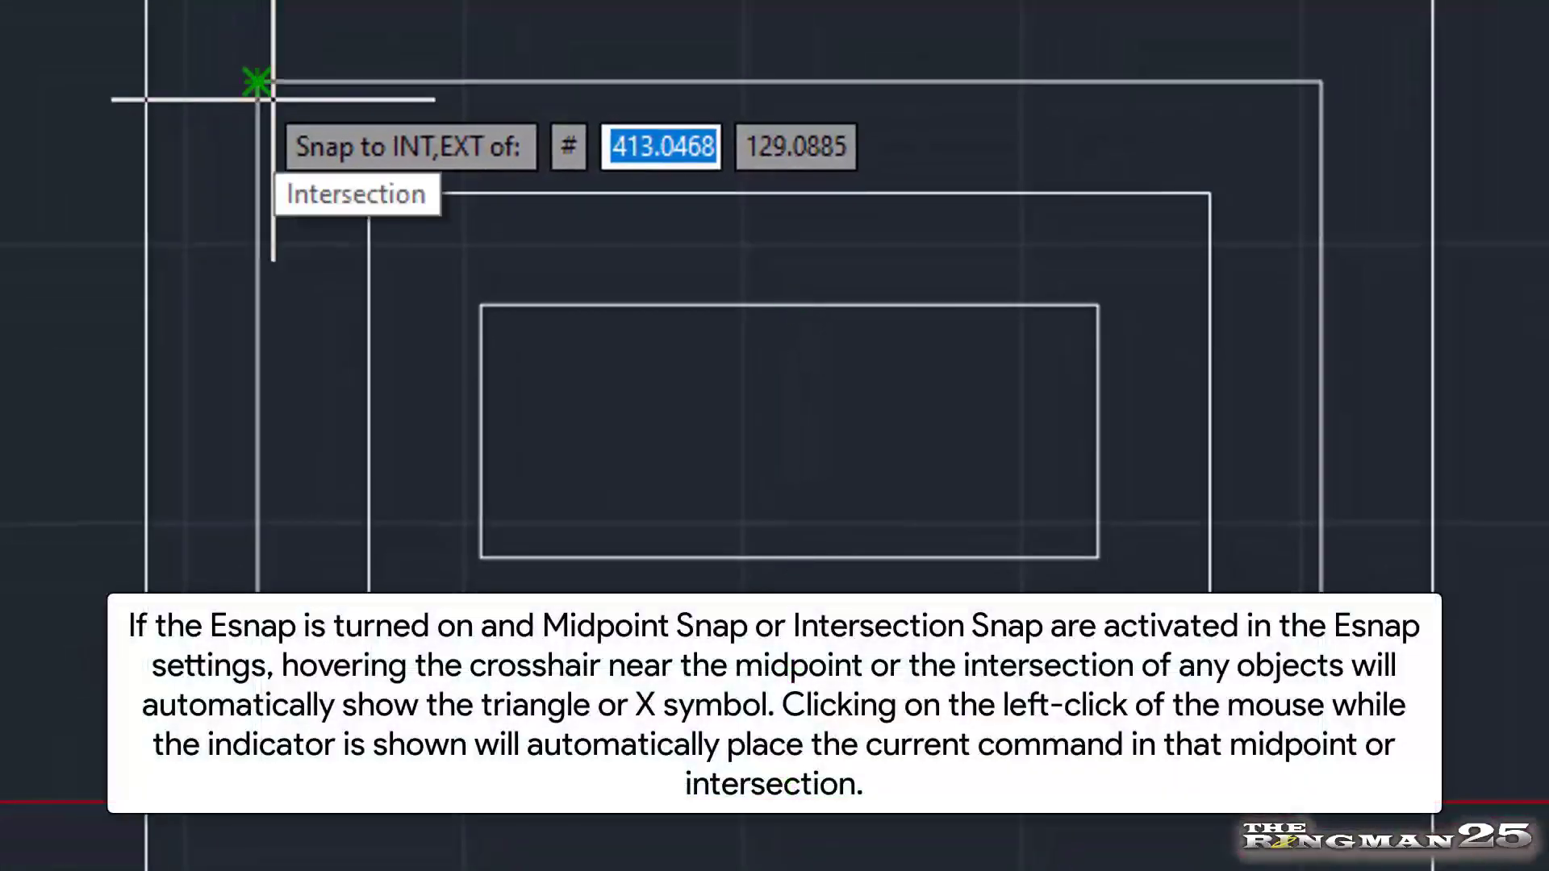
pyautogui.click(368, 194)
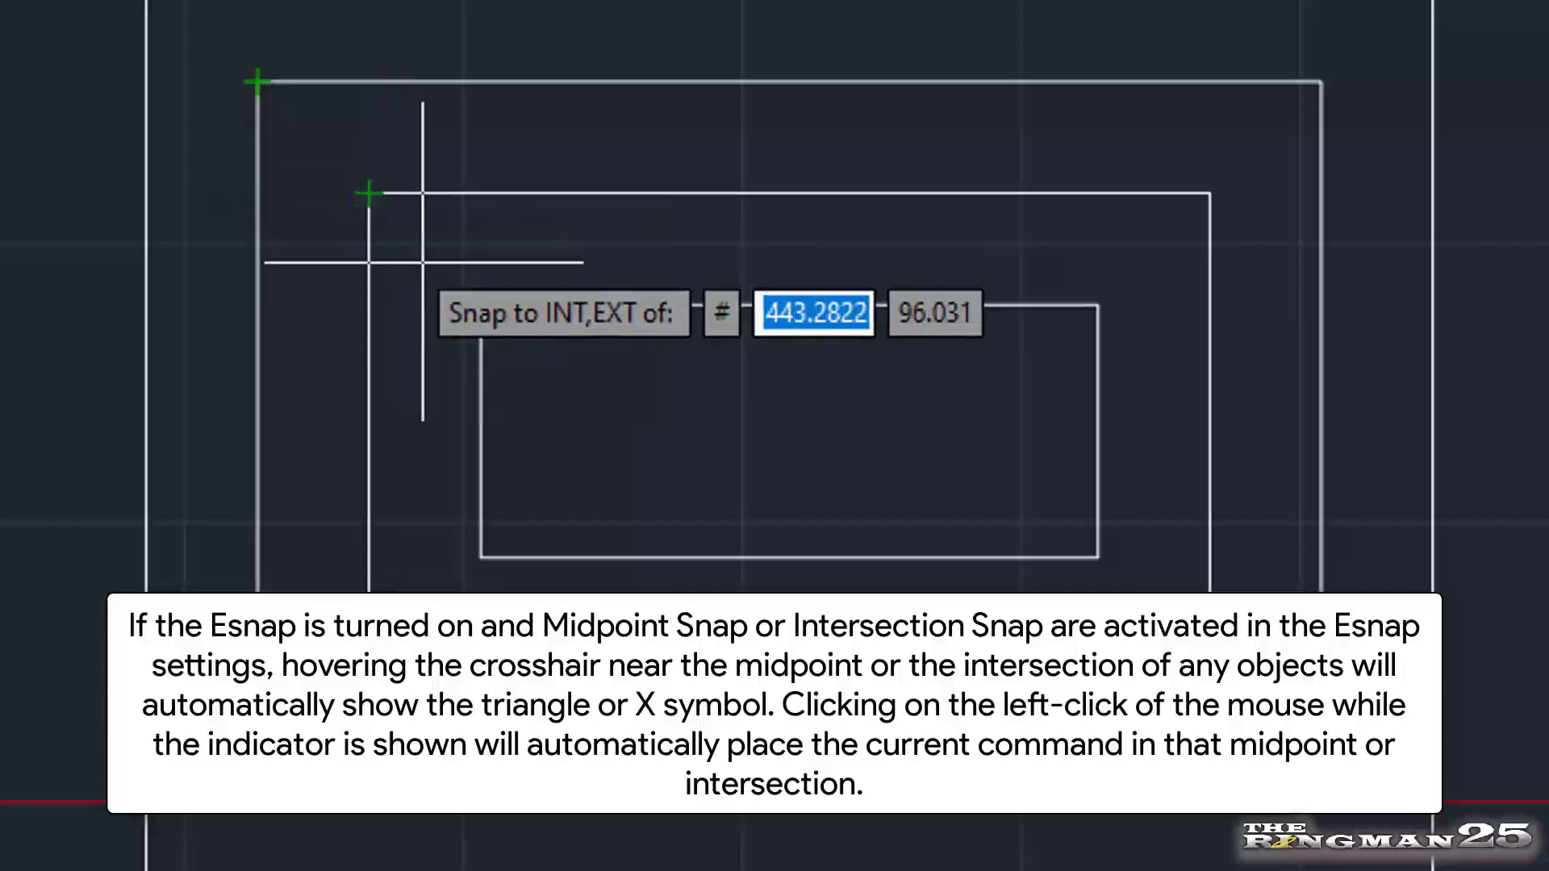
pyautogui.click(465, 303)
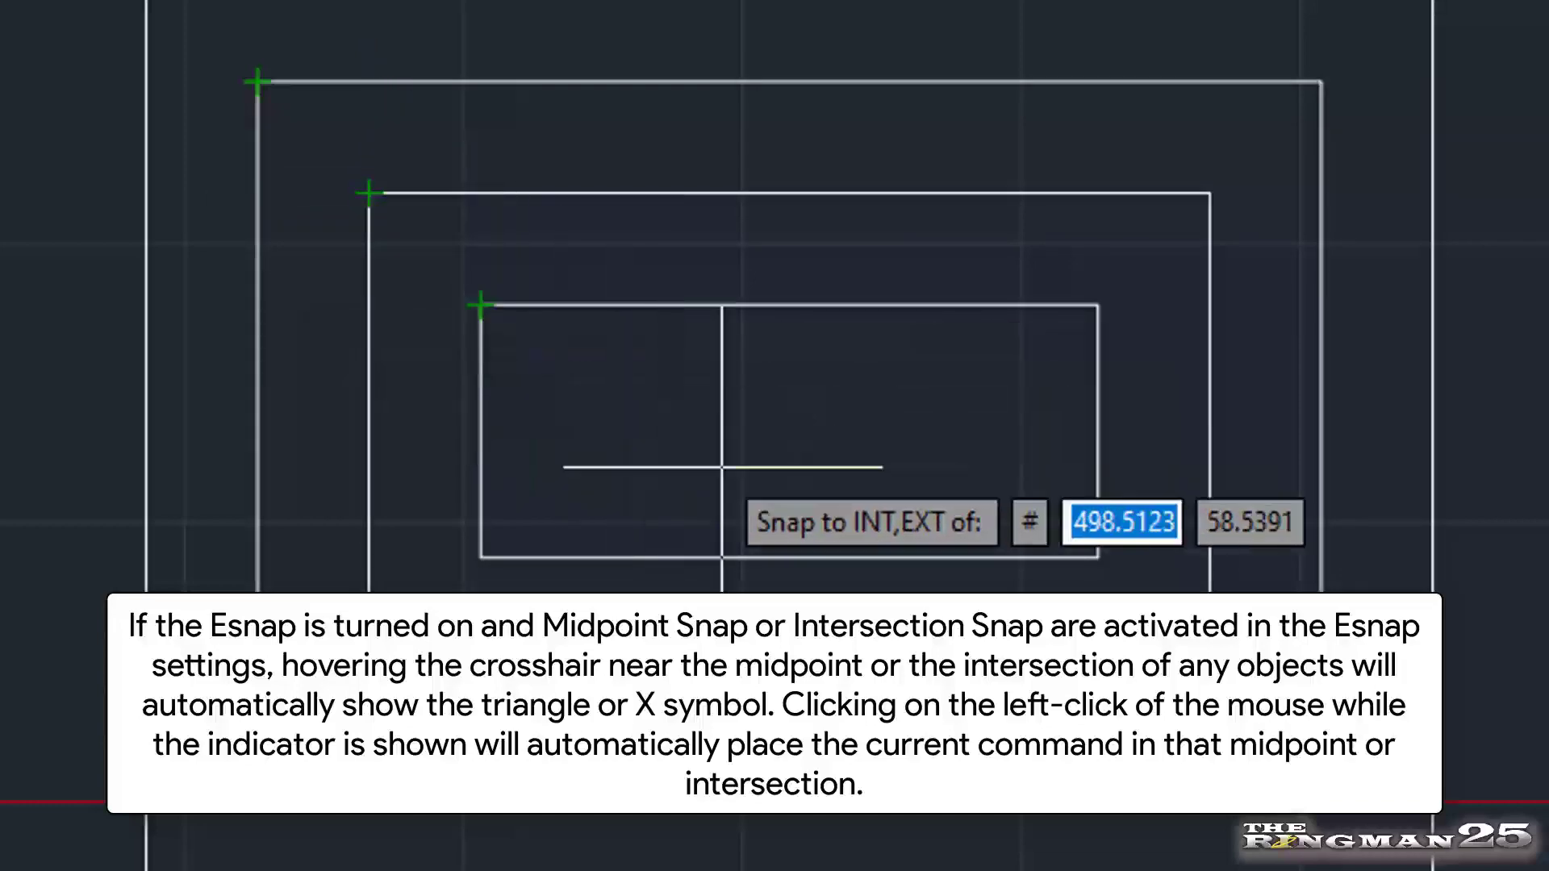
pyautogui.click(1085, 568)
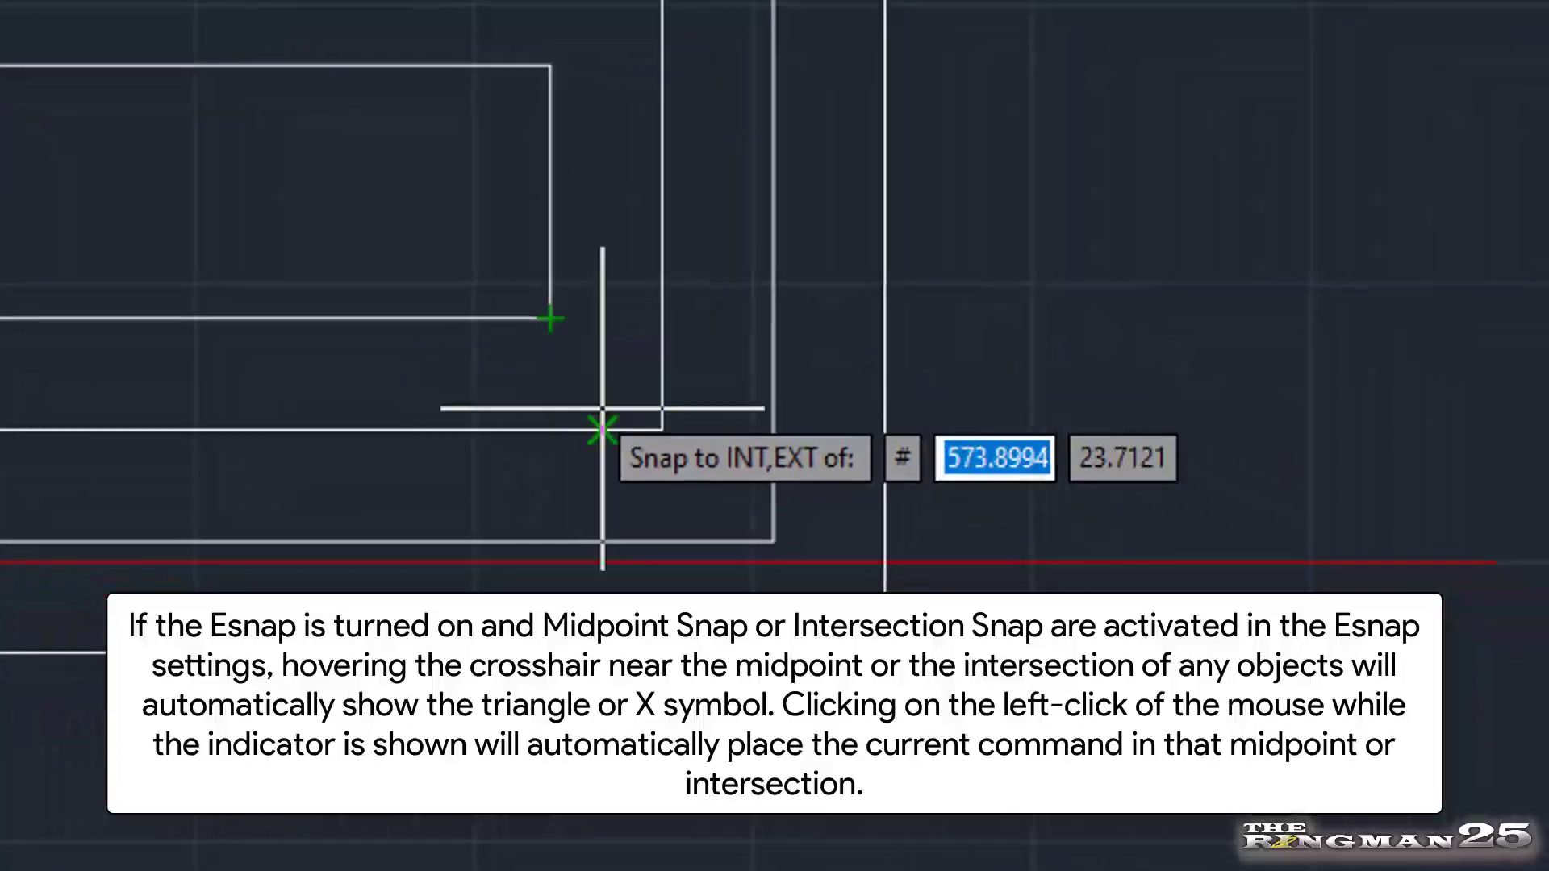
pyautogui.click(772, 555)
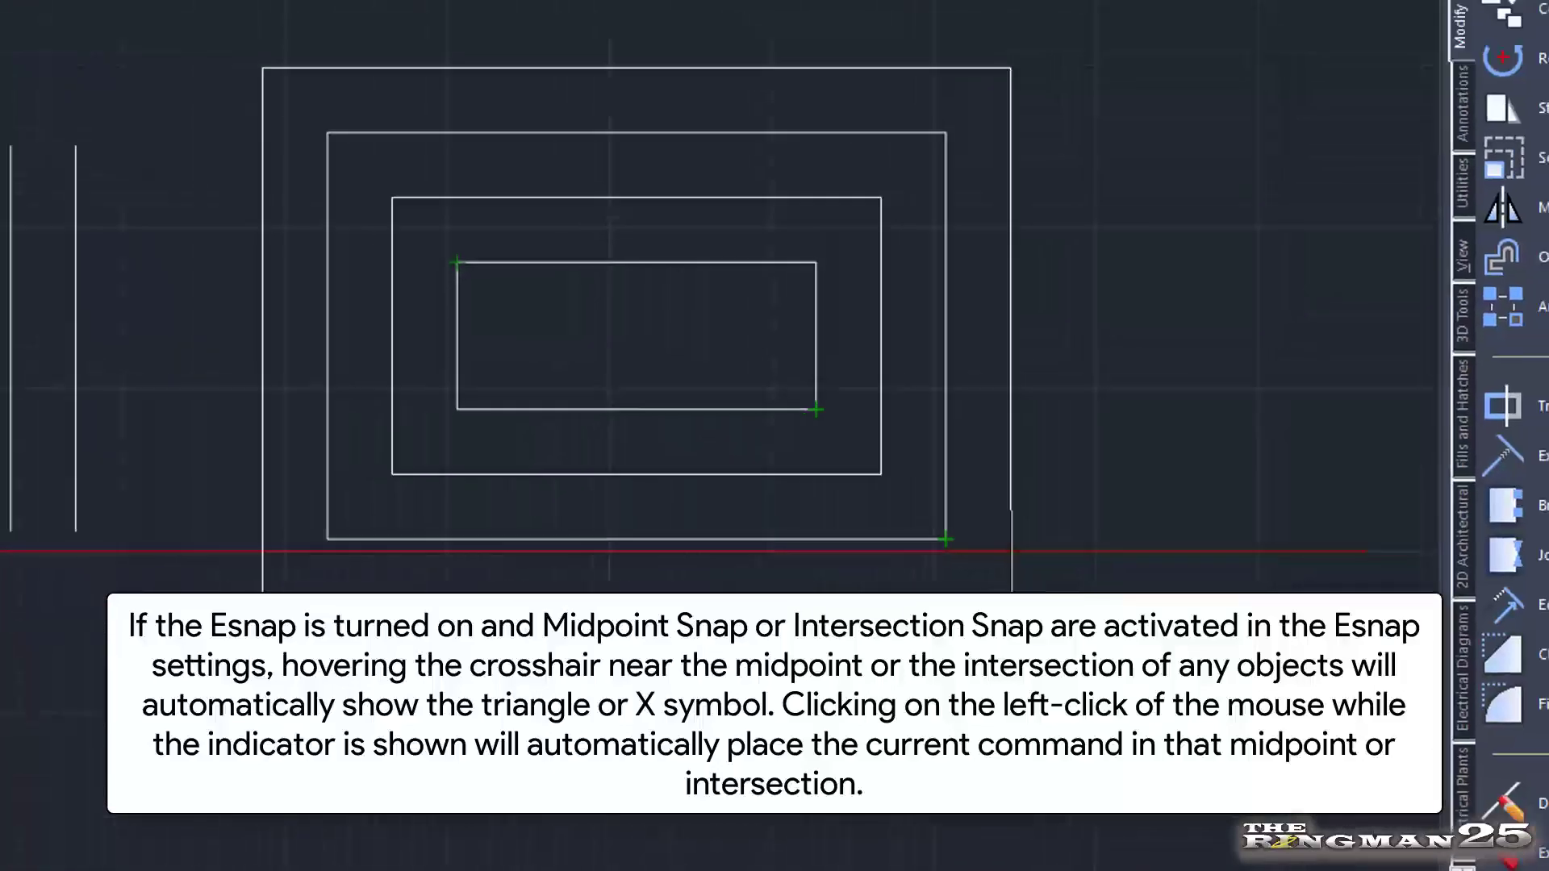